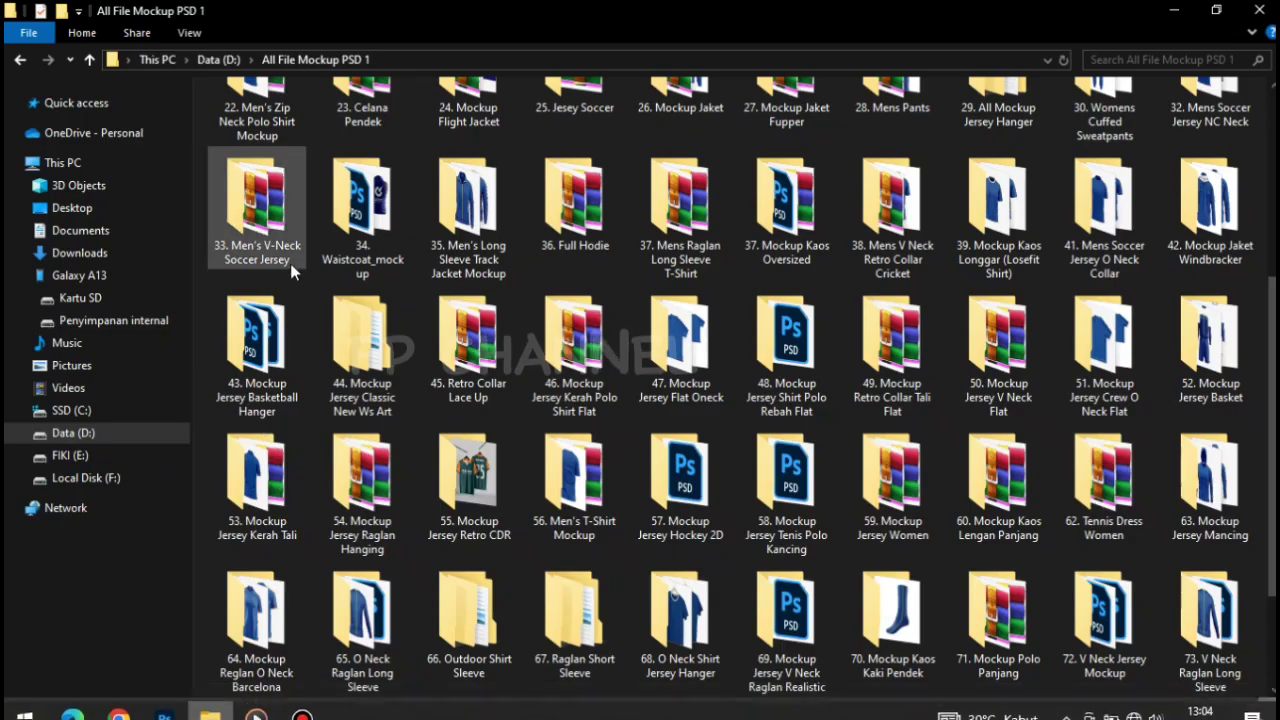
Open the 49. Mockup Retro Collar Tali Flat folder and preview the front mockup archive in WinRAR
scroll(253, 258, up, 3)
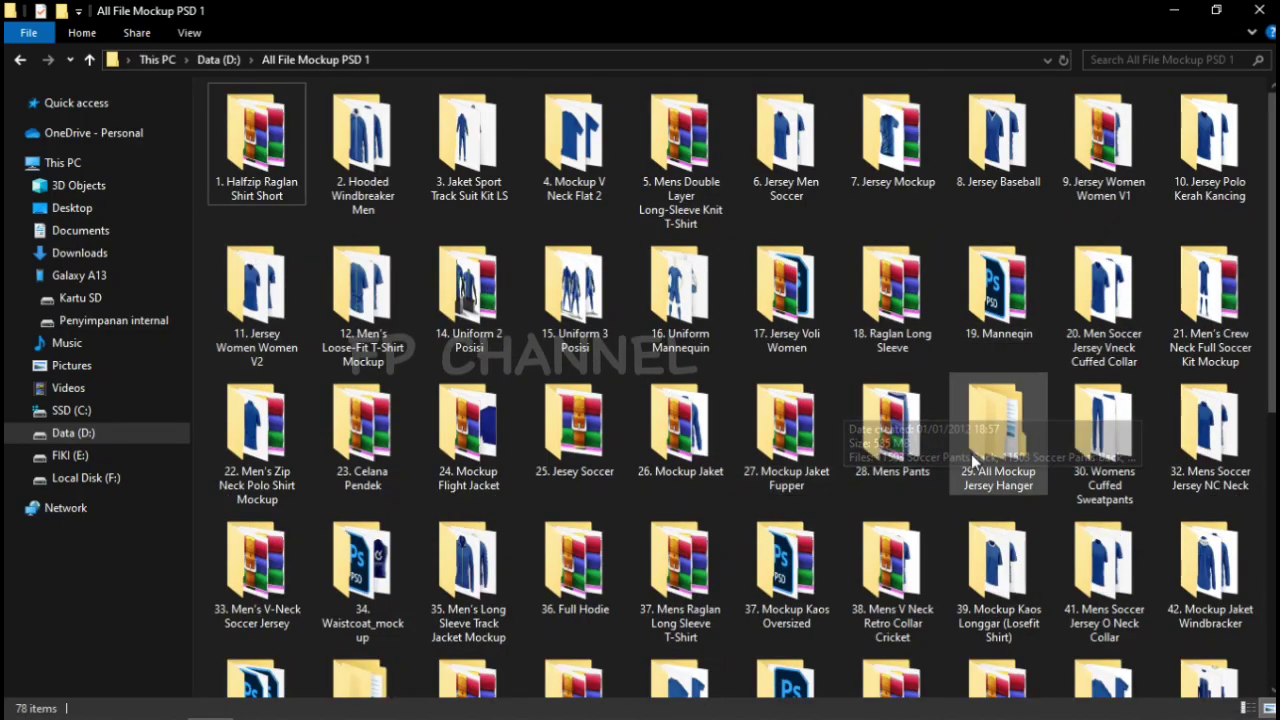
scroll(770, 512, down, 3)
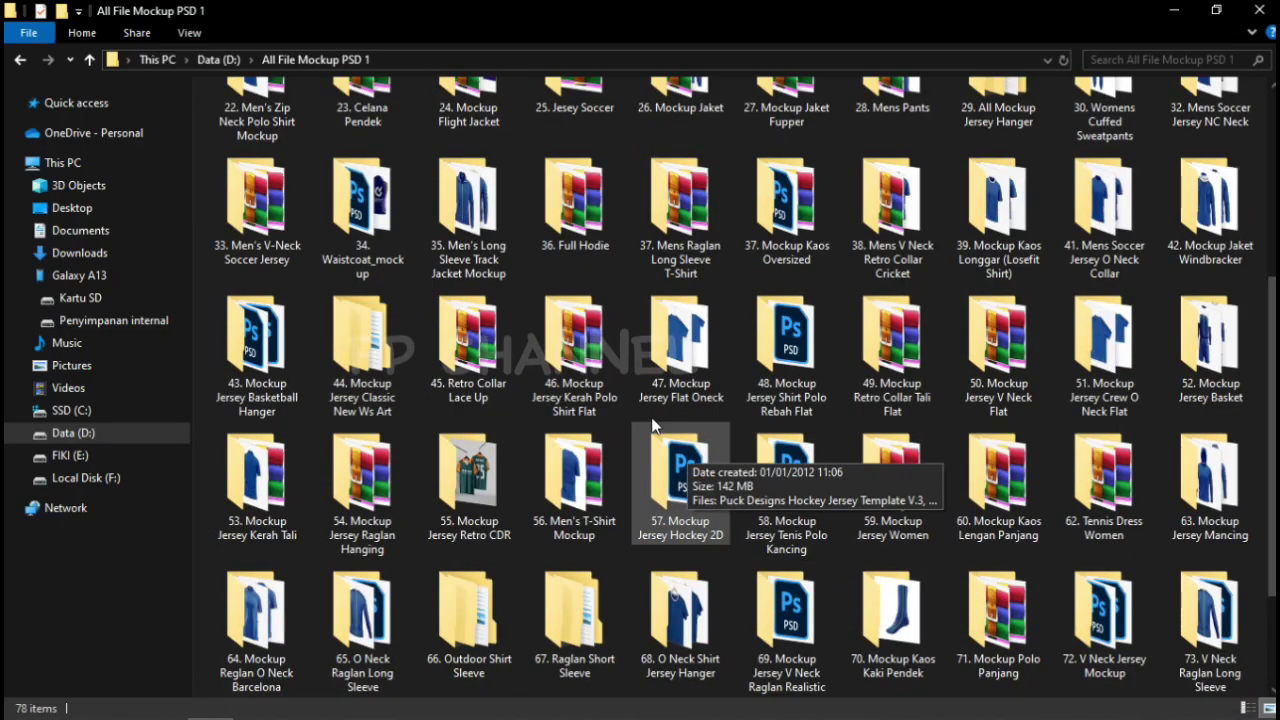
double_click(896, 364)
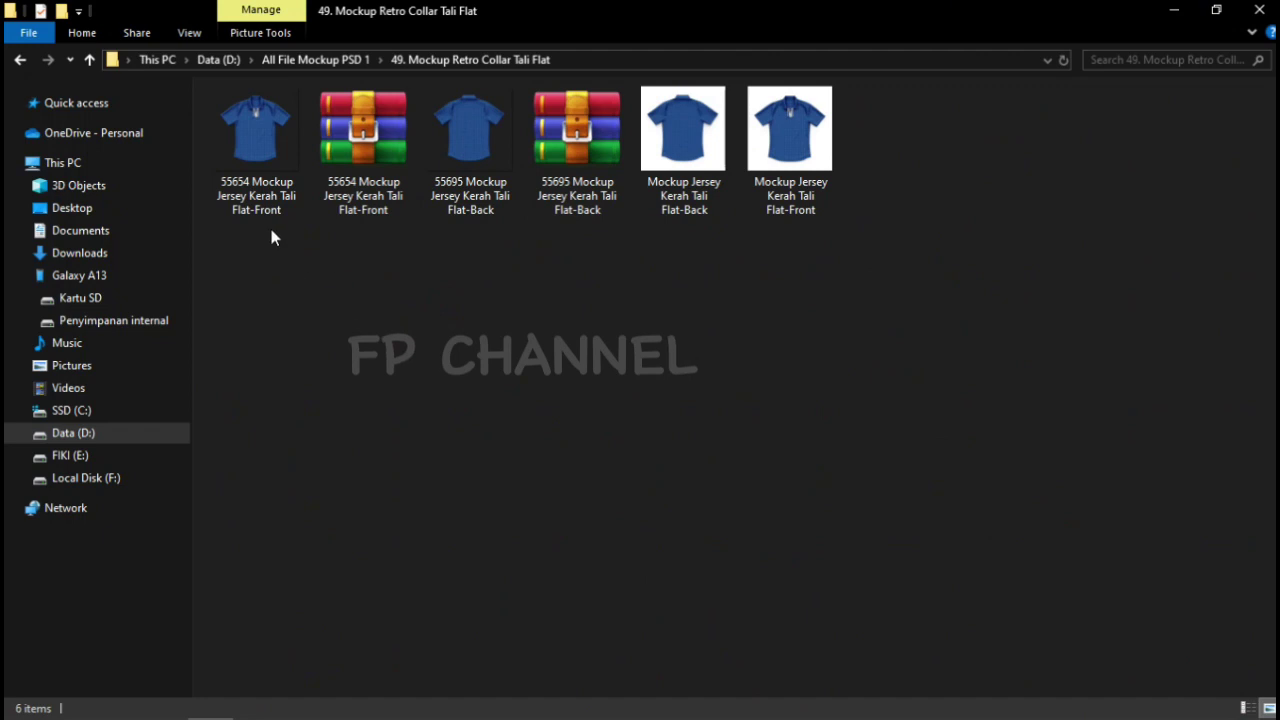
double_click(372, 138)
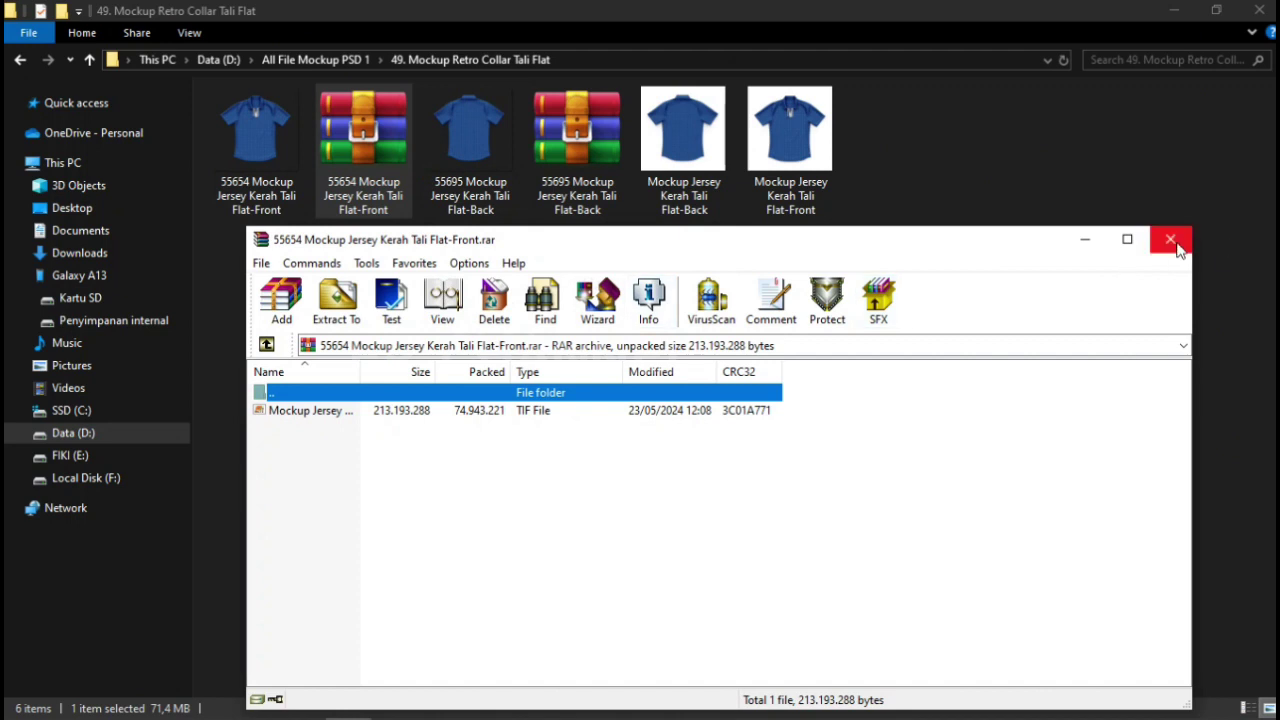
click(1170, 239)
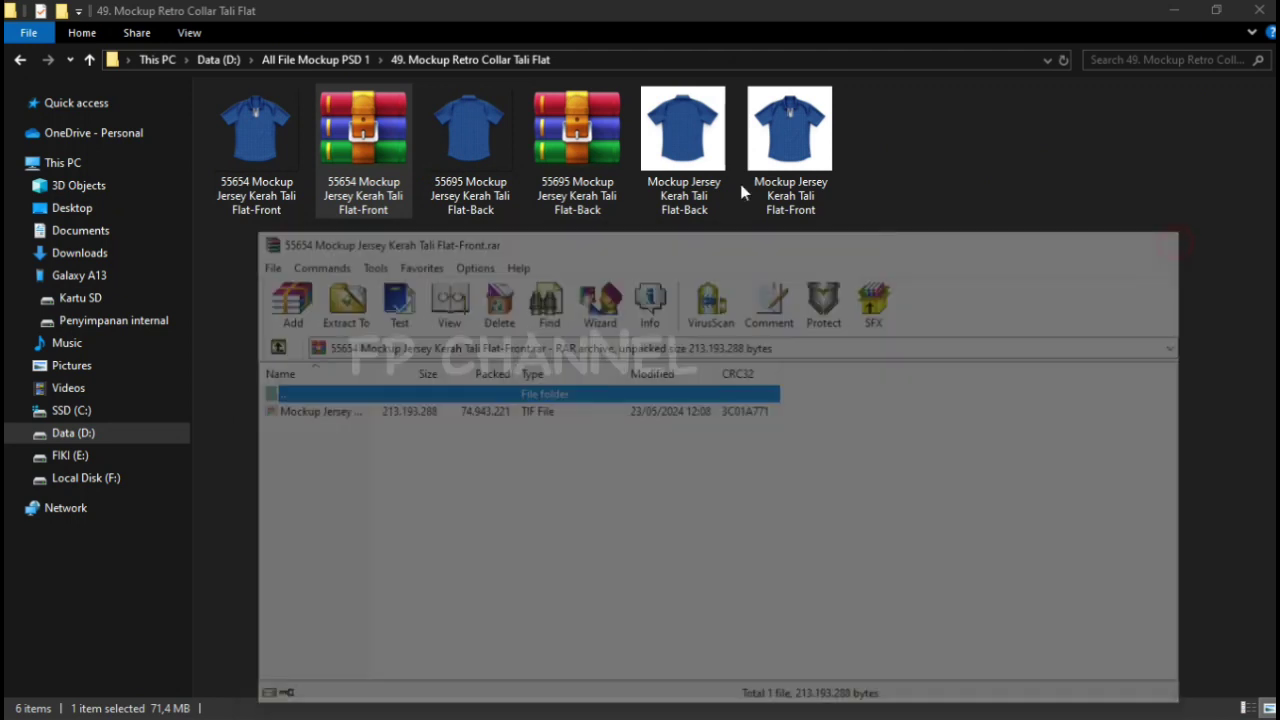
Drag Mockup Jersey Kerah Tali Flat-Front from File Explorer into Photoshop
click(700, 180)
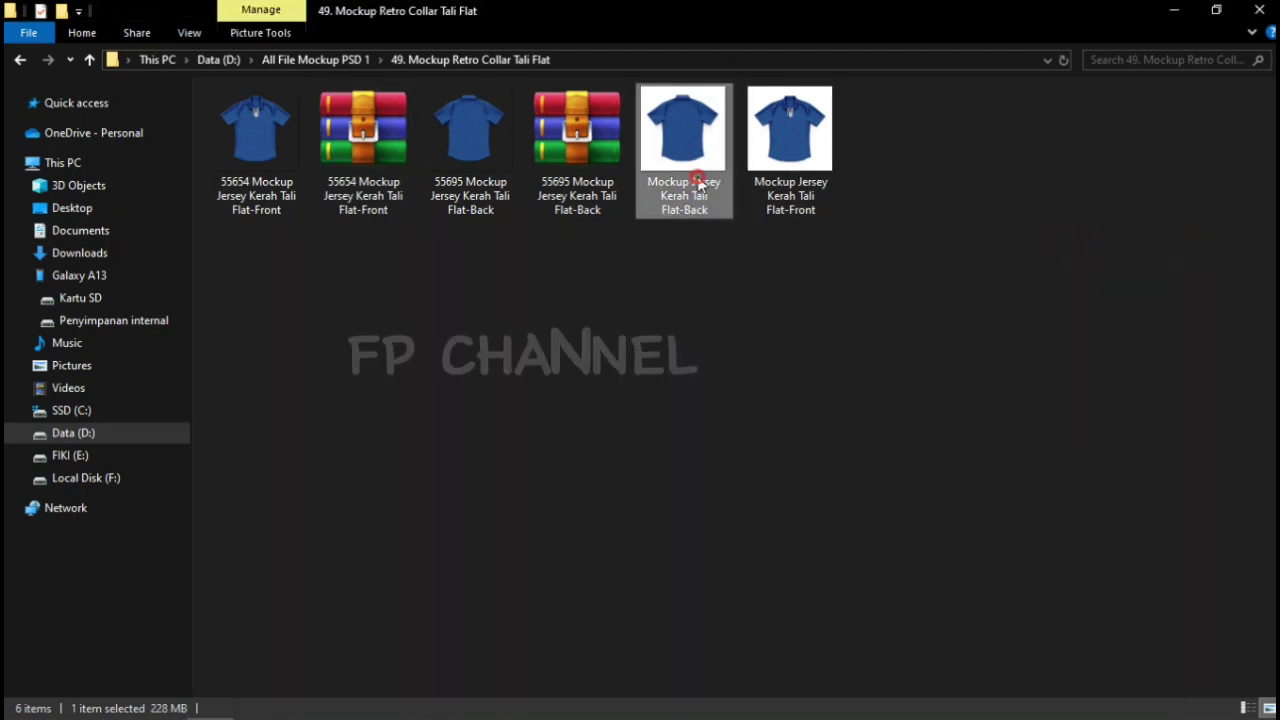
click(803, 157)
click(850, 323)
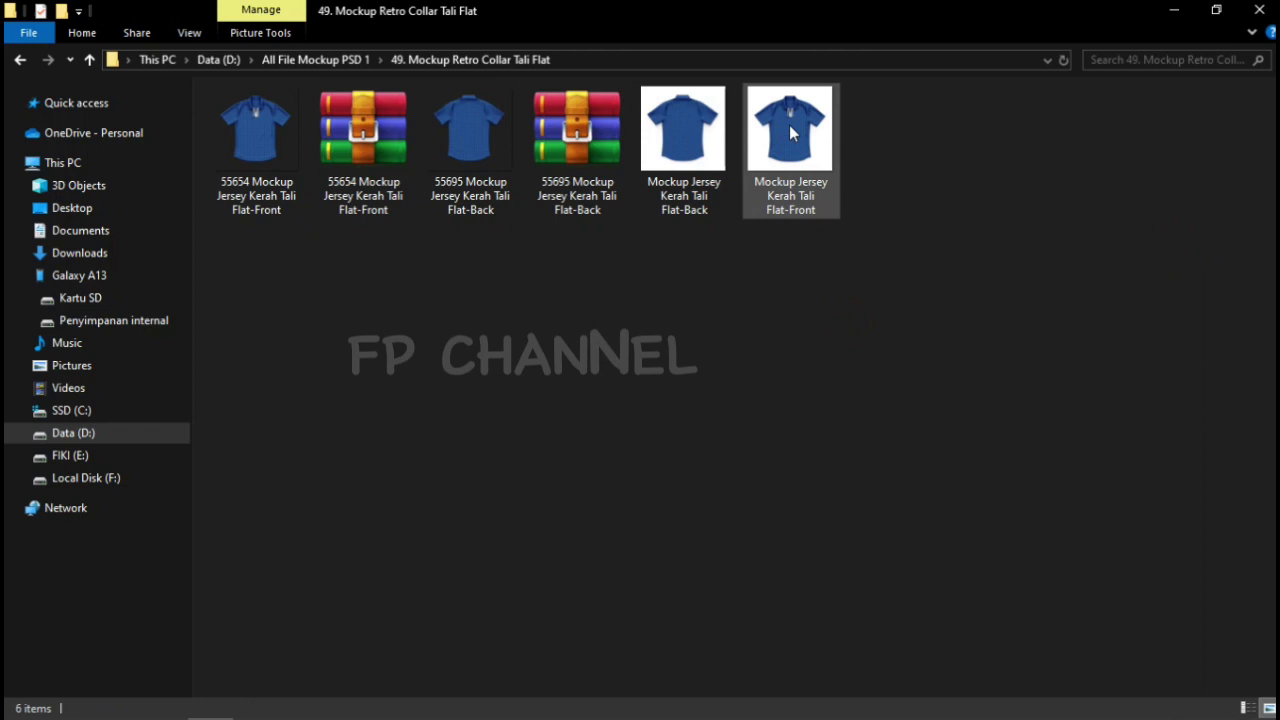
mouse_move(790, 133)
mouse_down()
mouse_move(285, 712)
mouse_move(277, 436)
mouse_up()
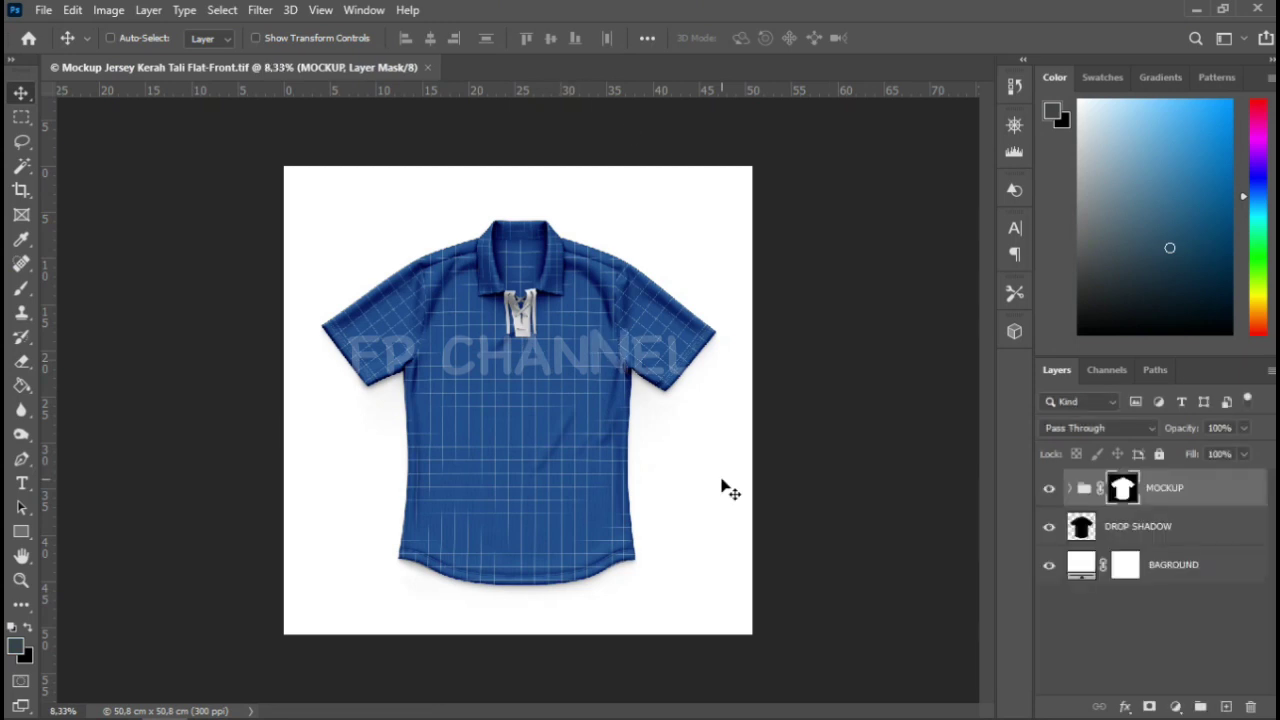
Zoom in, expand the MOCKUP and SMARTS groups, and select the FRONT DESIGN layer
key(ctrl+plus)
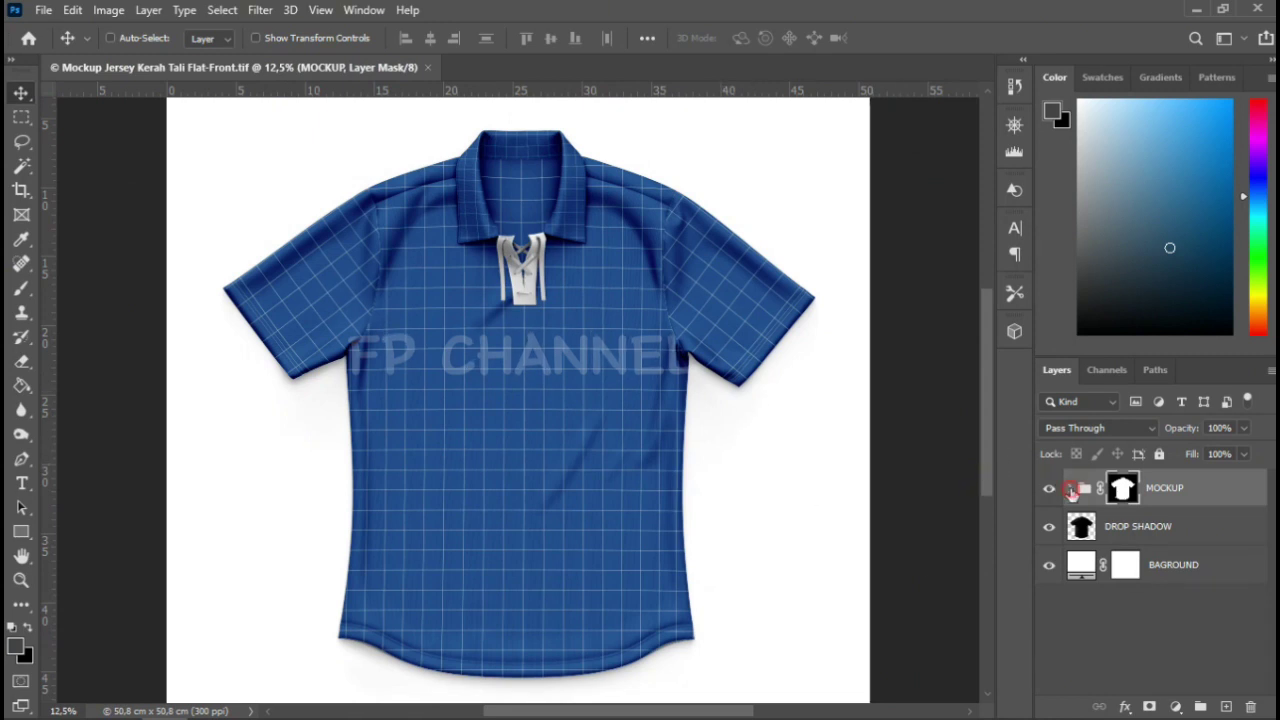
click(1070, 488)
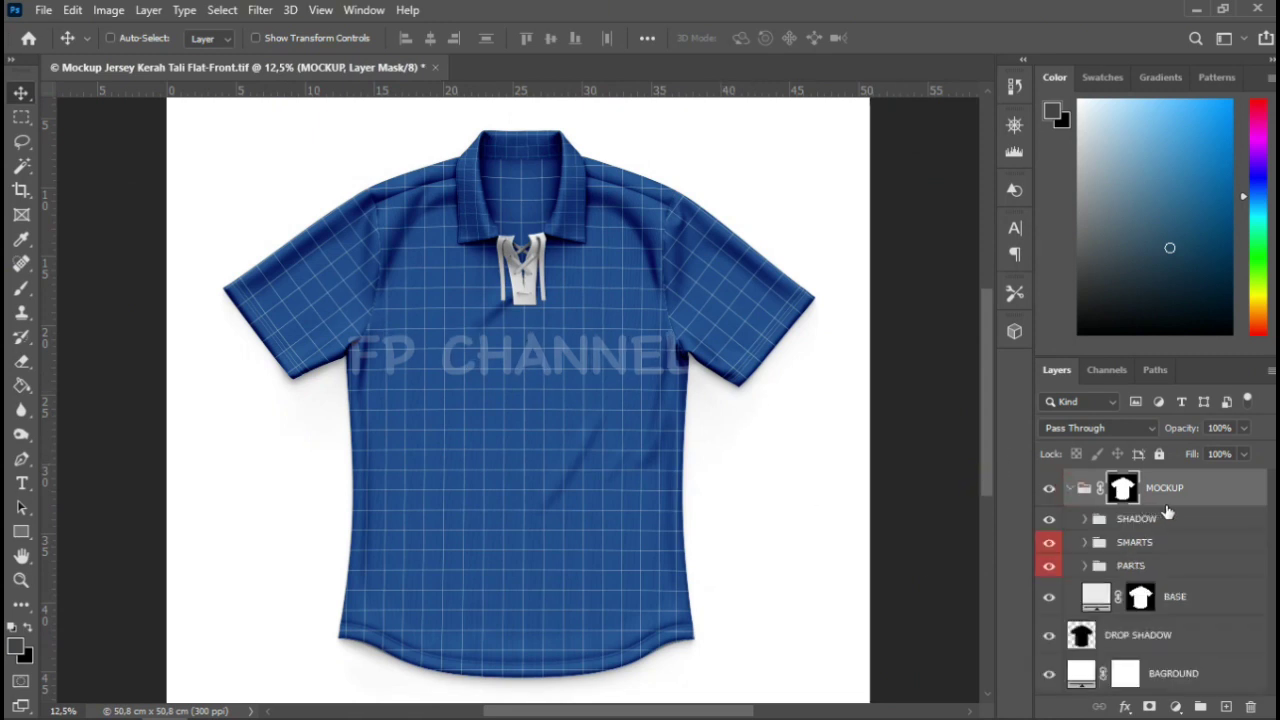
click(1092, 543)
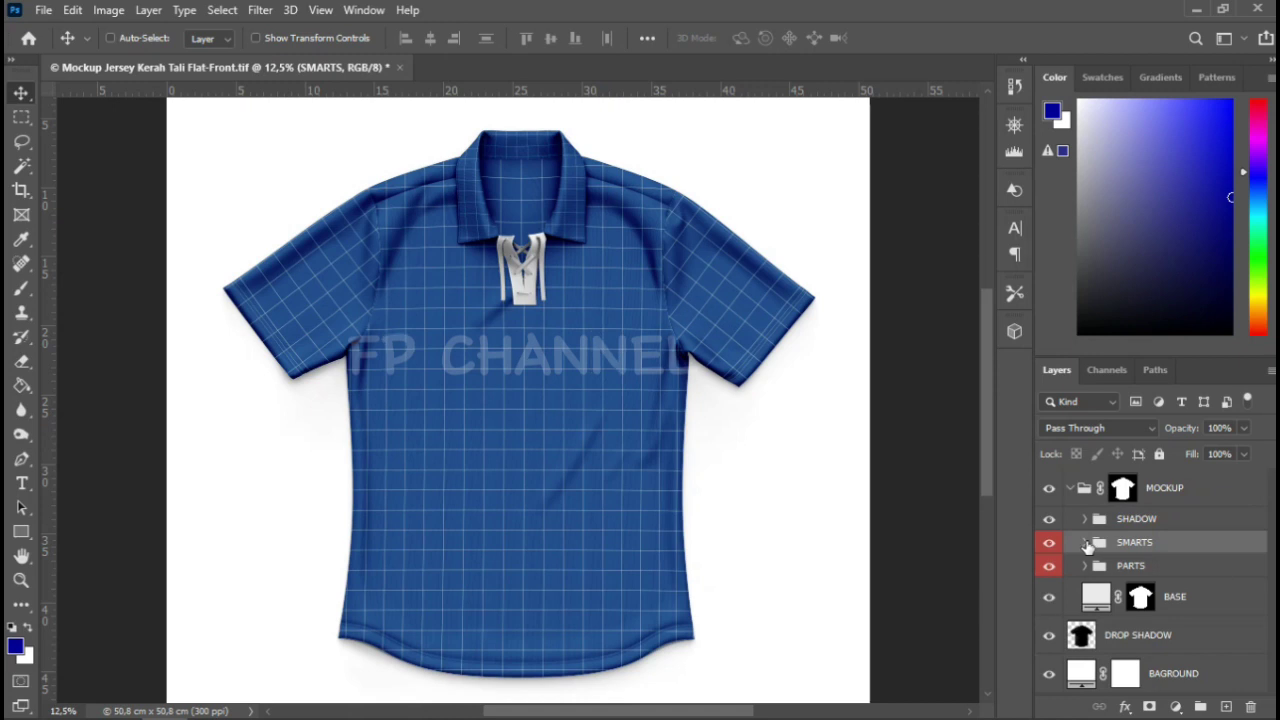
click(1088, 543)
scroll(1163, 560, down, 3)
scroll(1163, 560, down, 3)
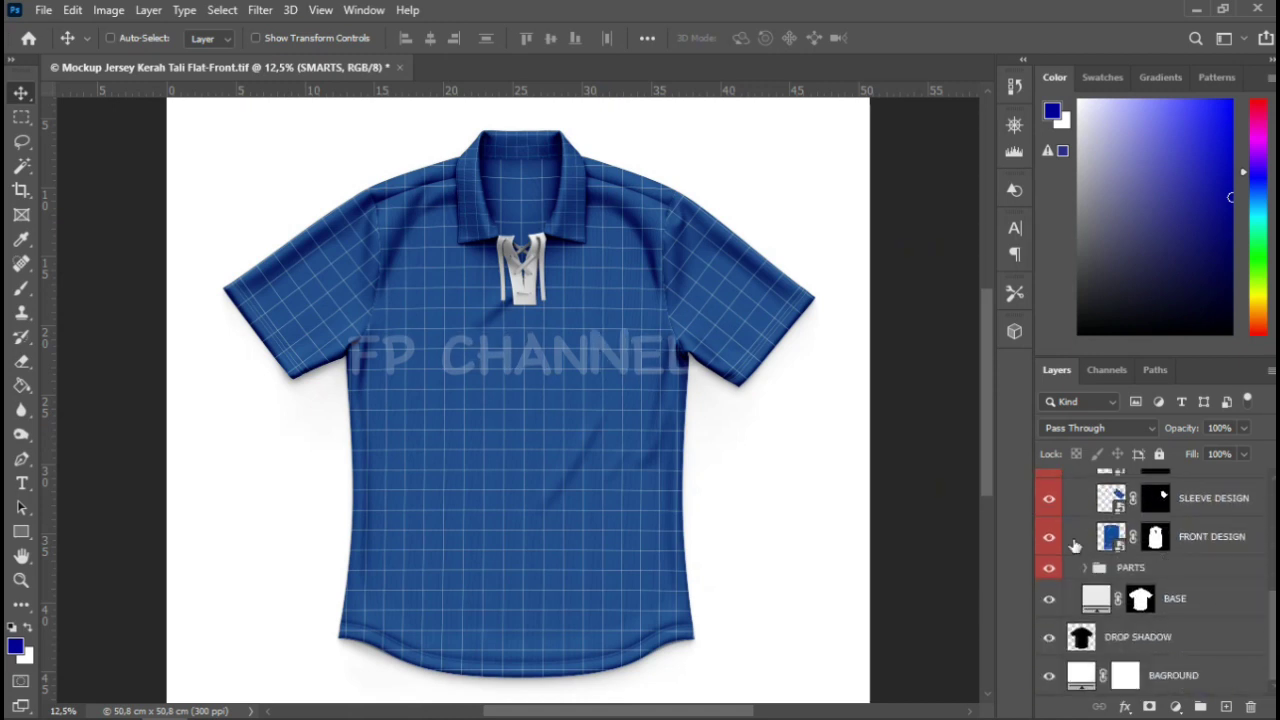
scroll(1140, 575, up, 1)
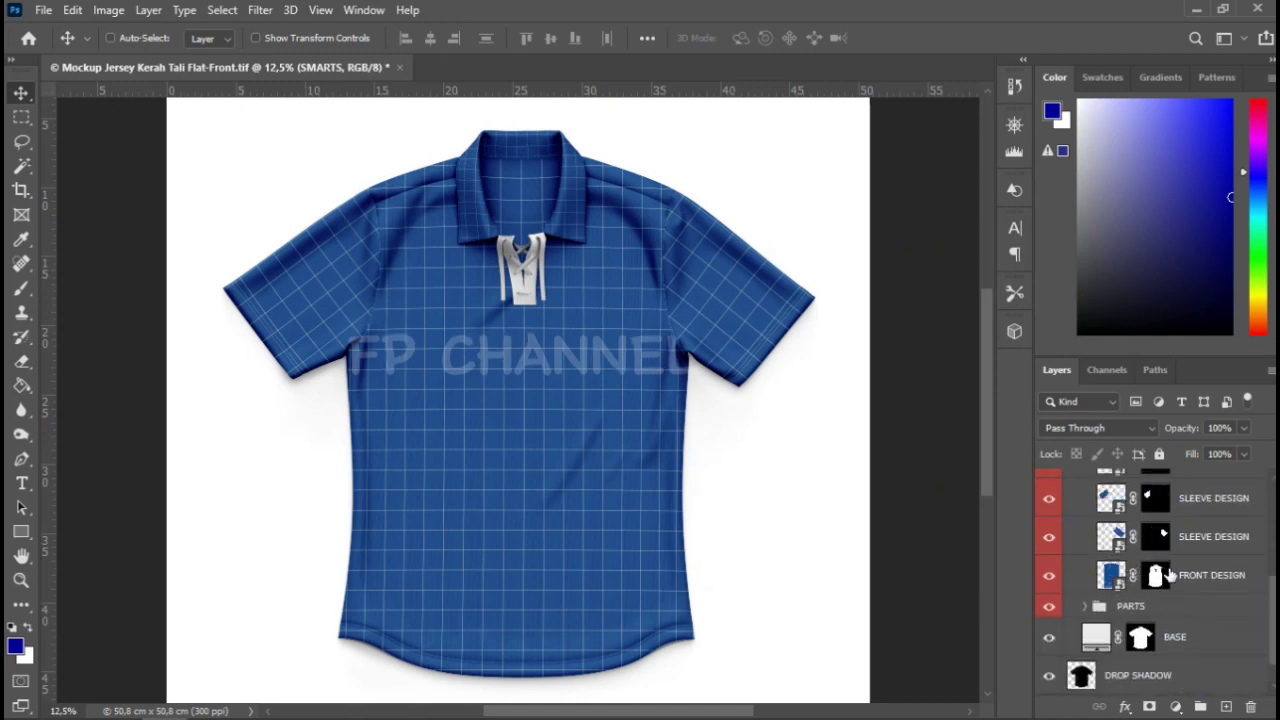
click(1158, 578)
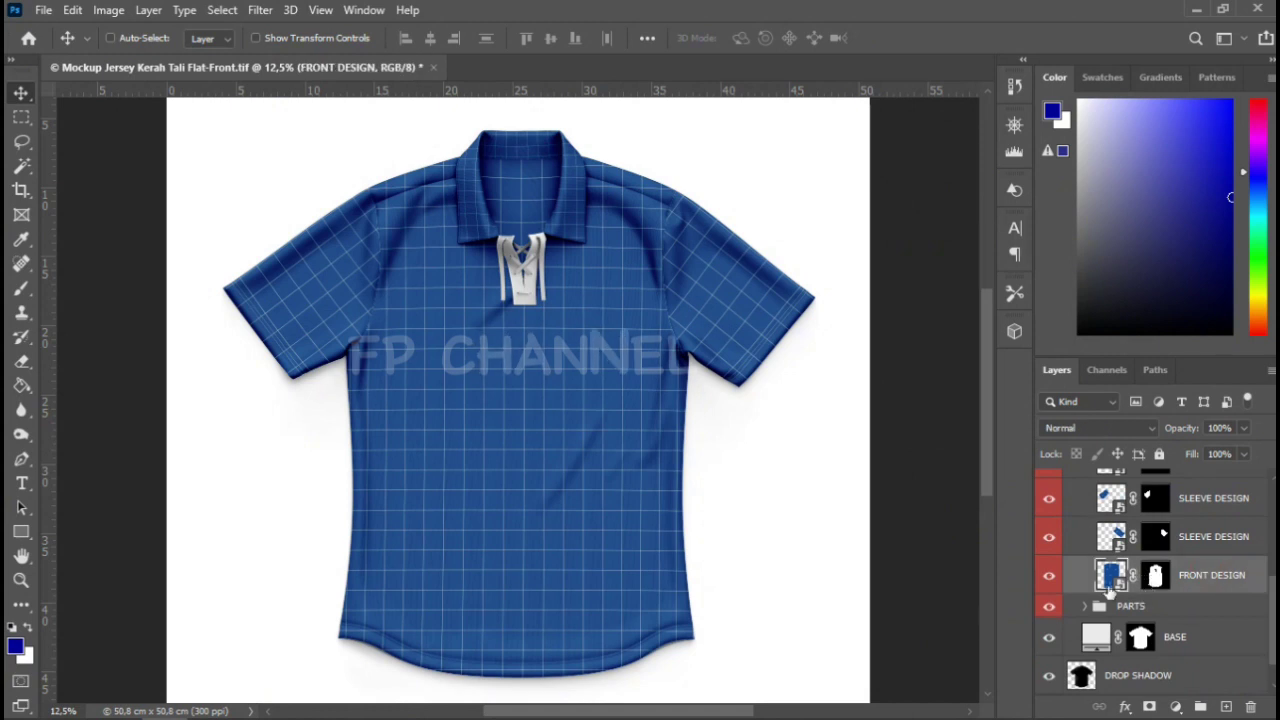
Open the FRONT DESIGN smart object and place Back Persib from Documents as a linked layer
double_click(1118, 580)
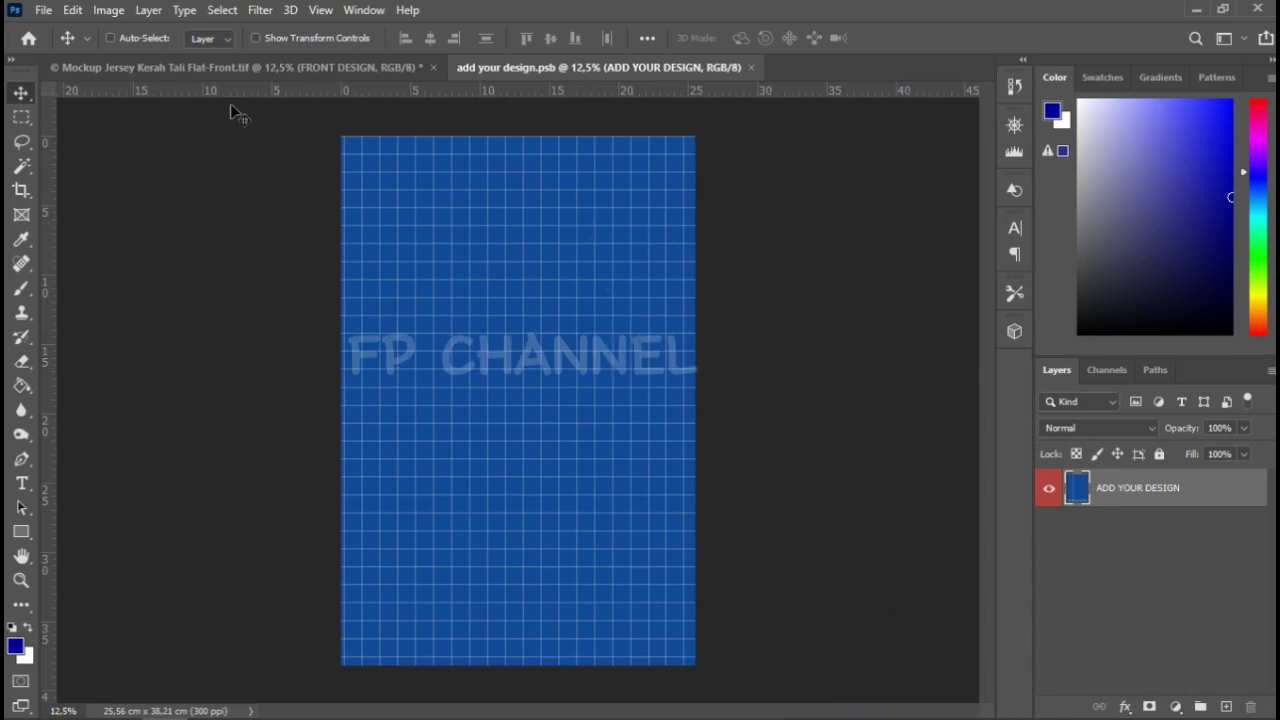
click(43, 12)
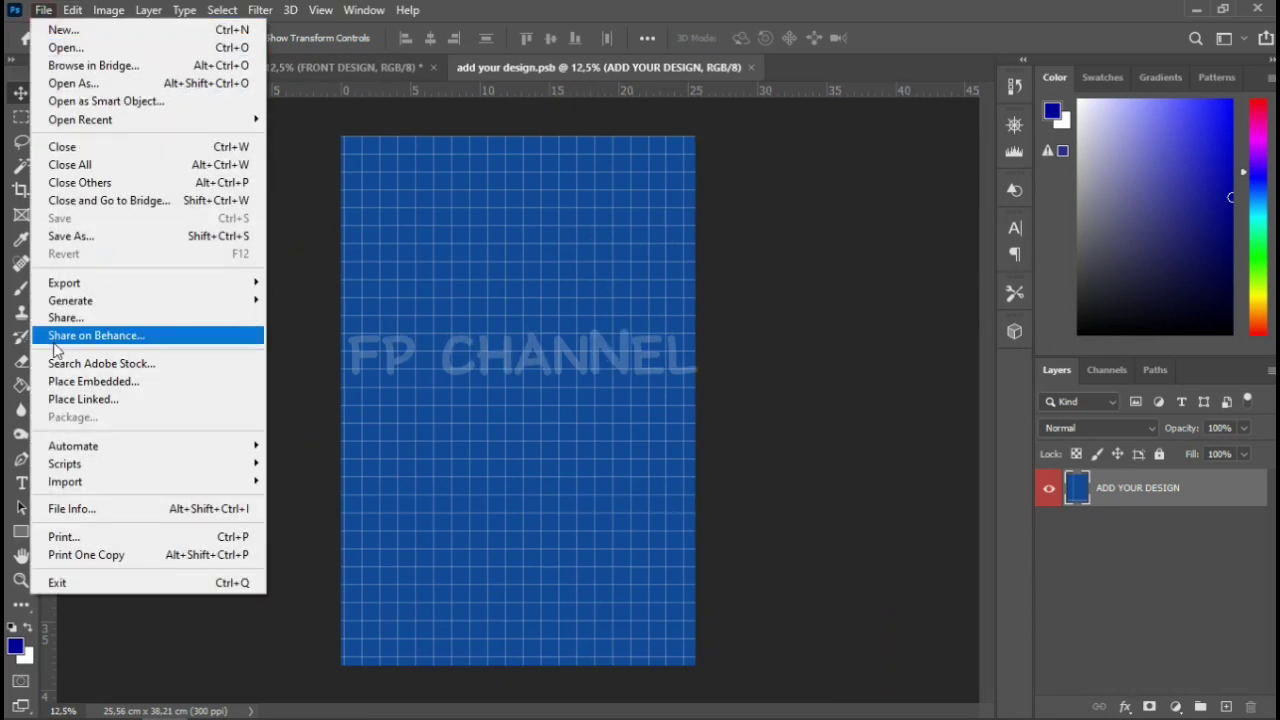
click(67, 400)
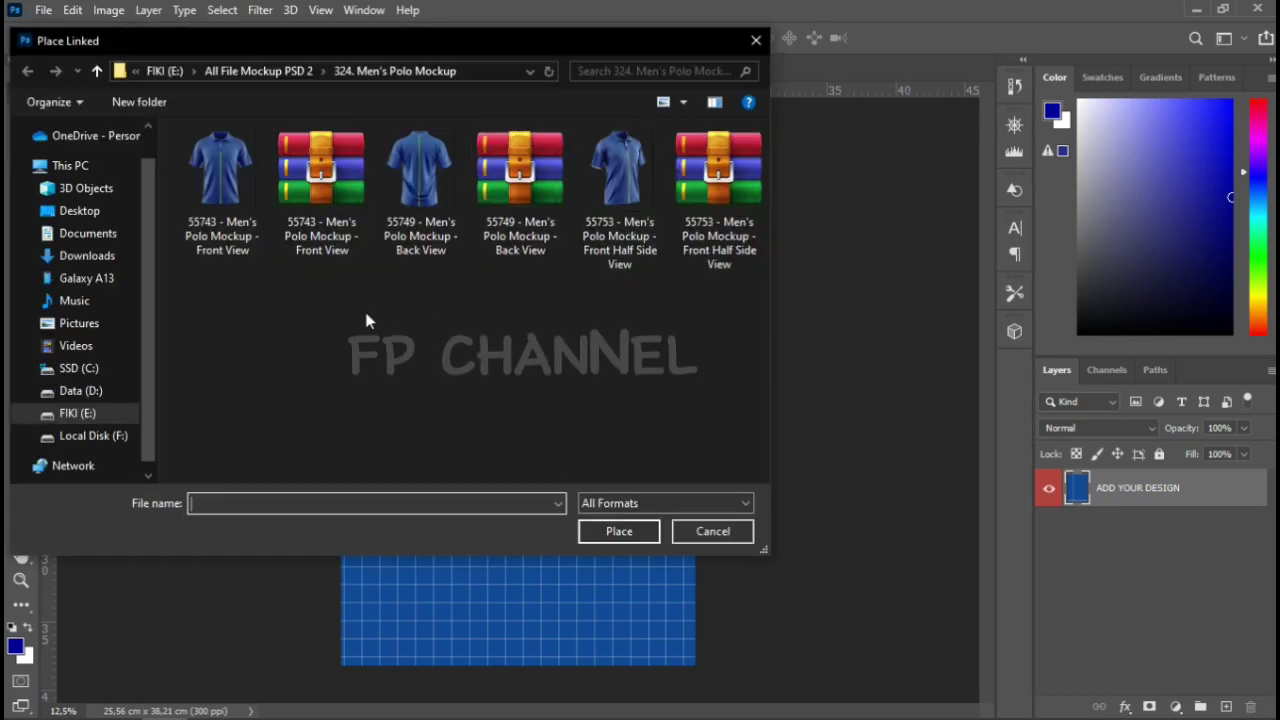
click(88, 236)
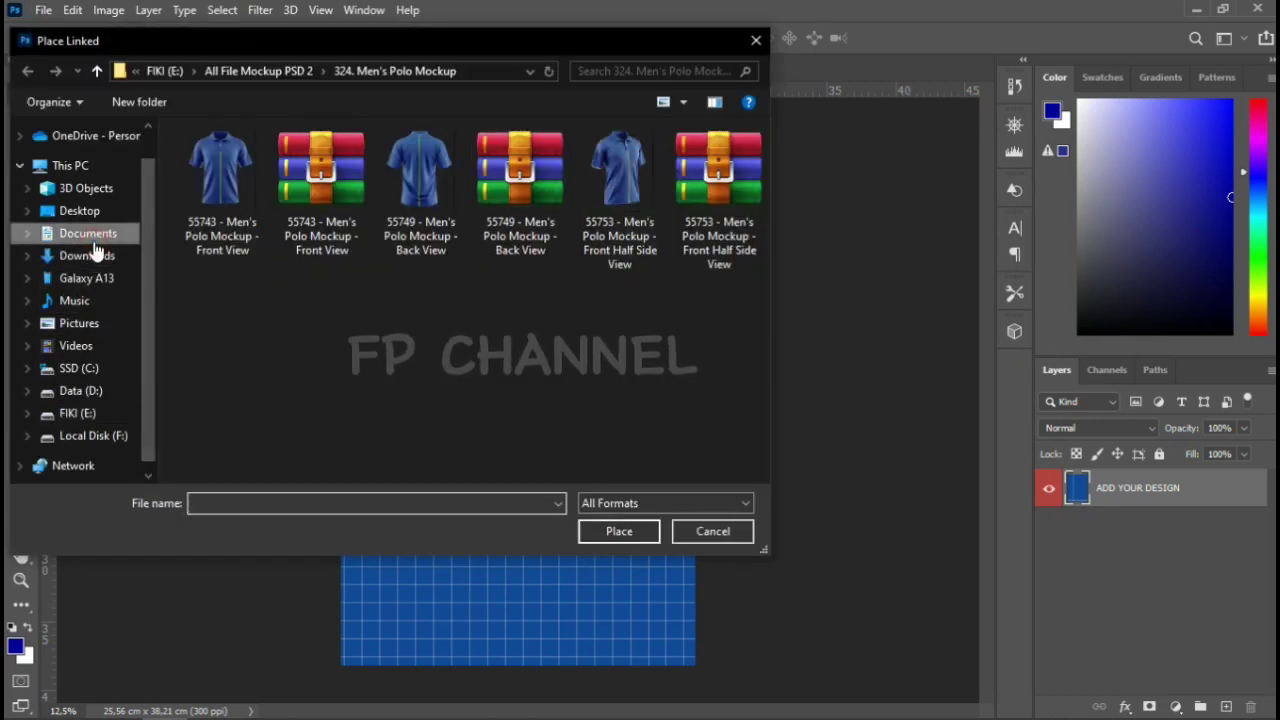
scroll(565, 297, down, 2)
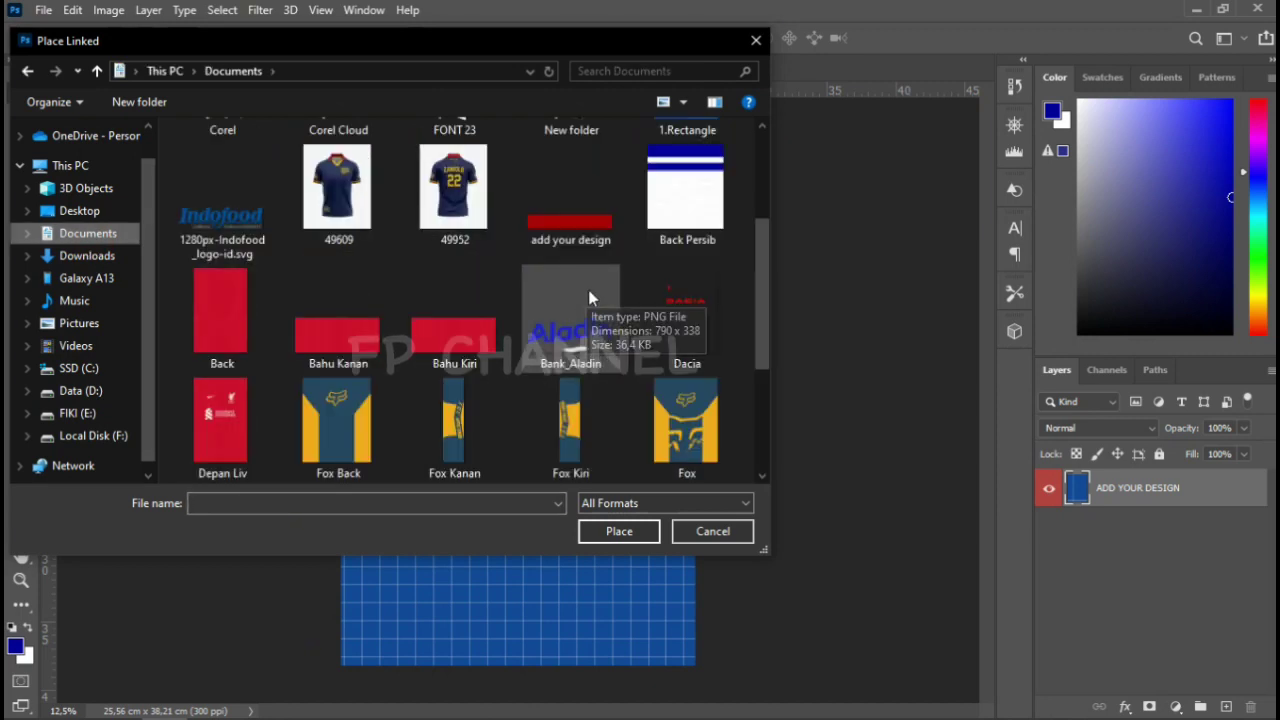
scroll(540, 298, down, 1)
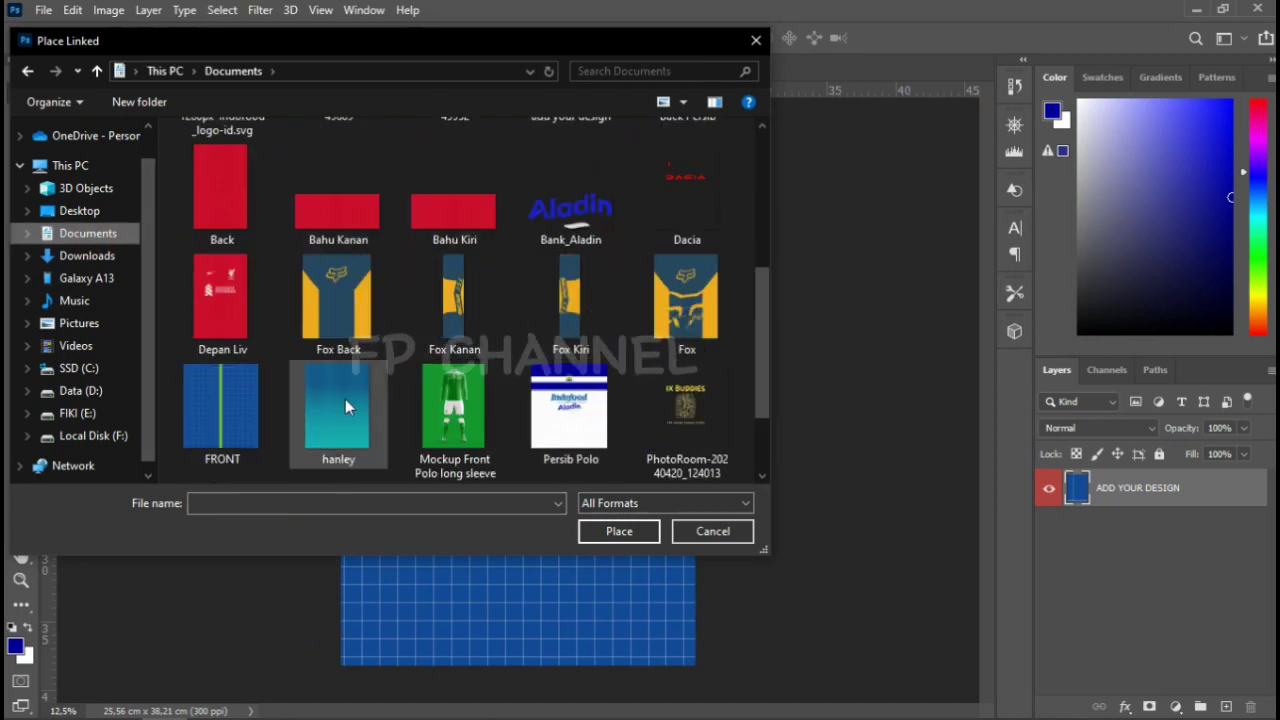
scroll(520, 363, down, 1)
scroll(550, 325, up, 3)
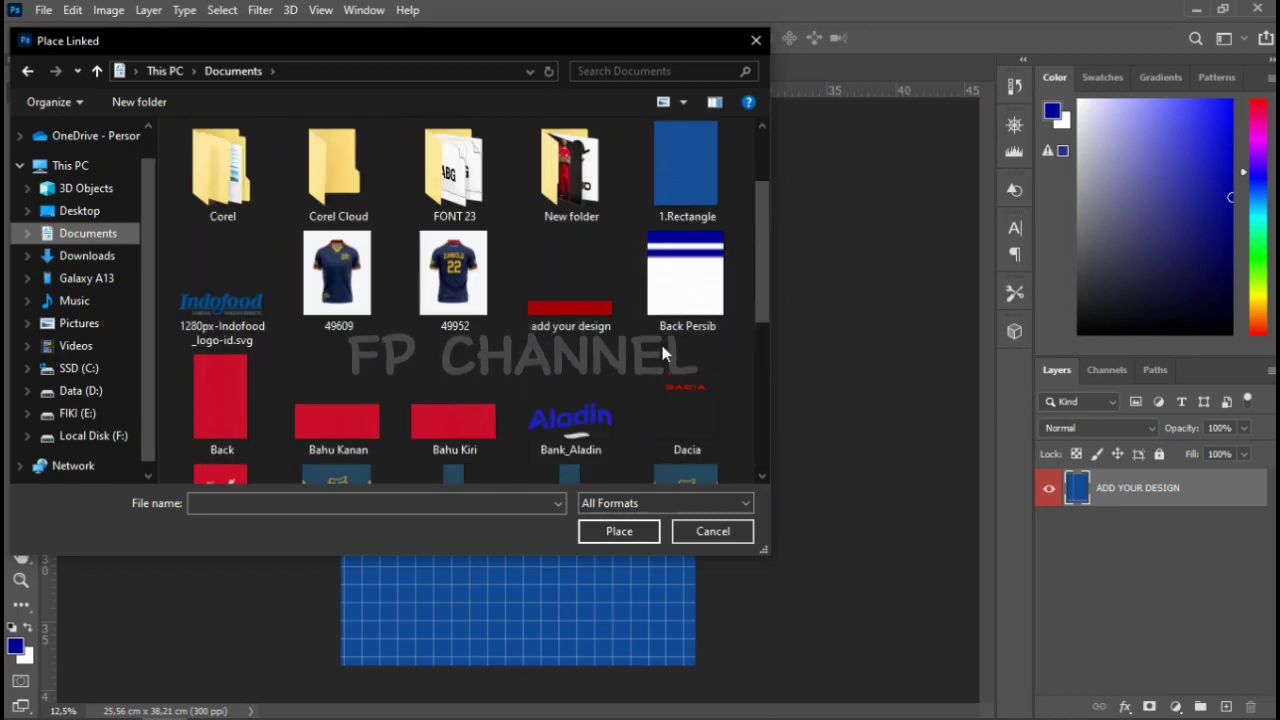
click(678, 288)
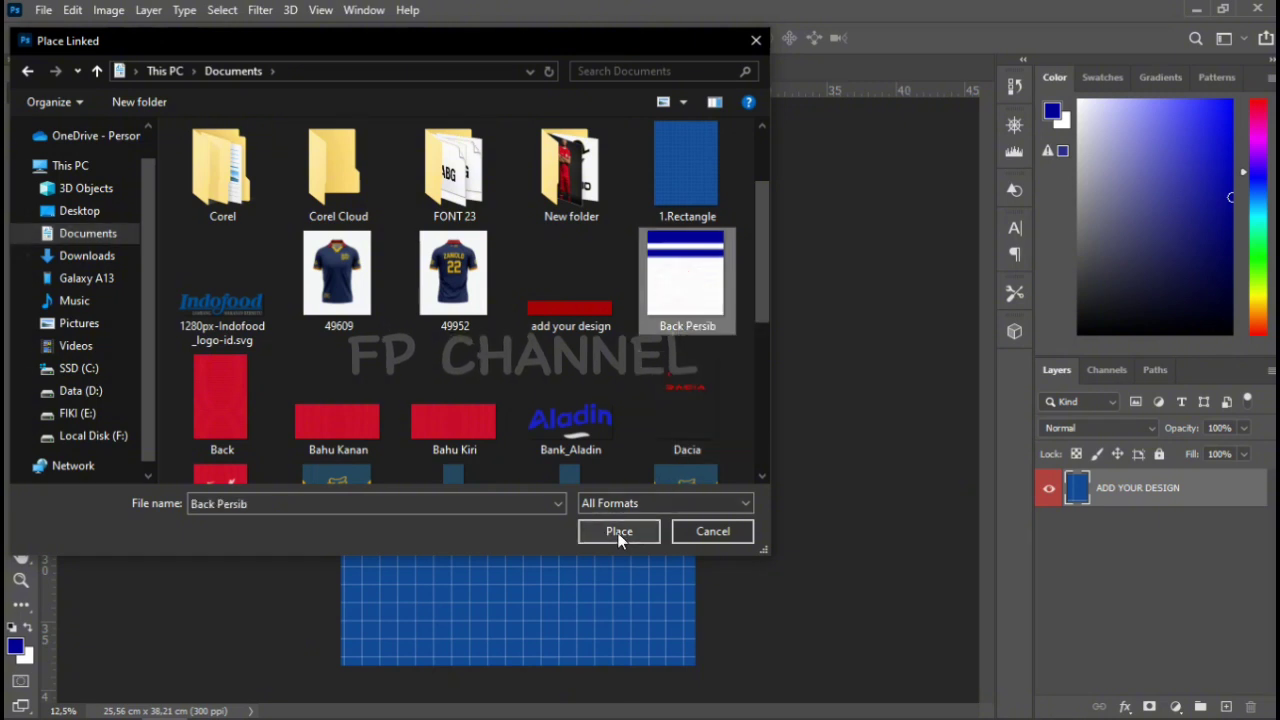
click(620, 530)
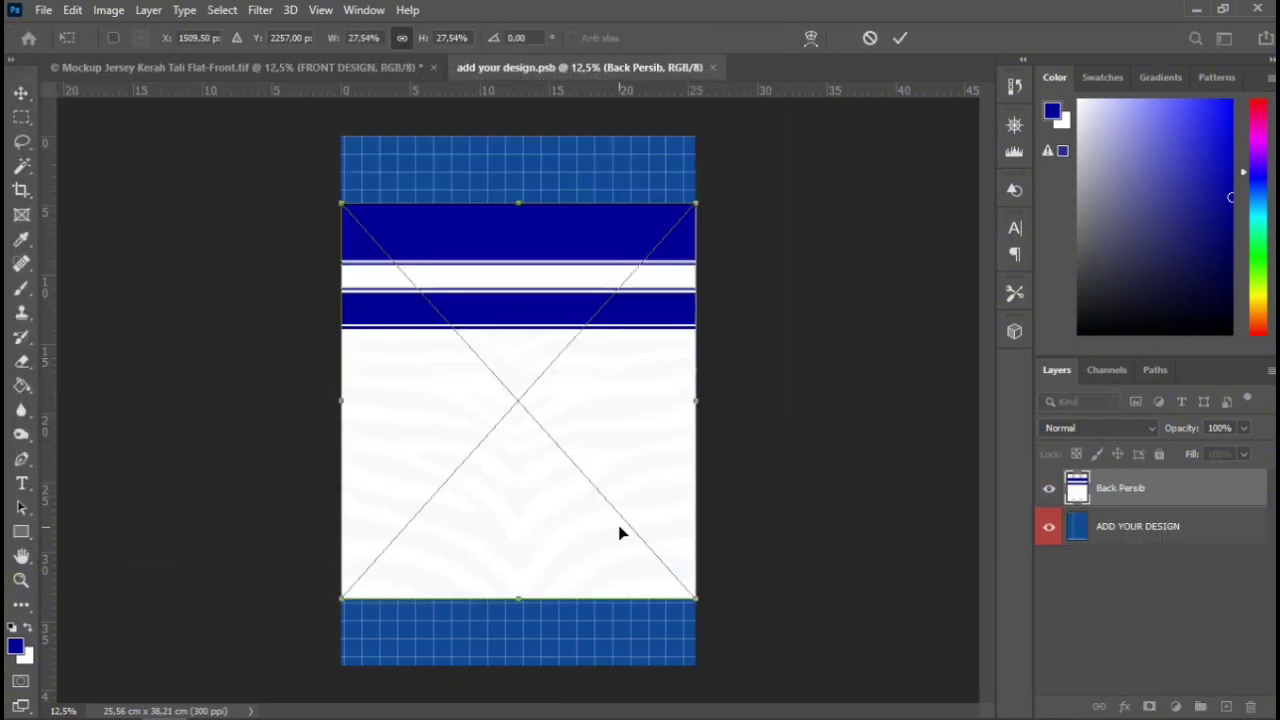
key(Return)
click(1133, 531)
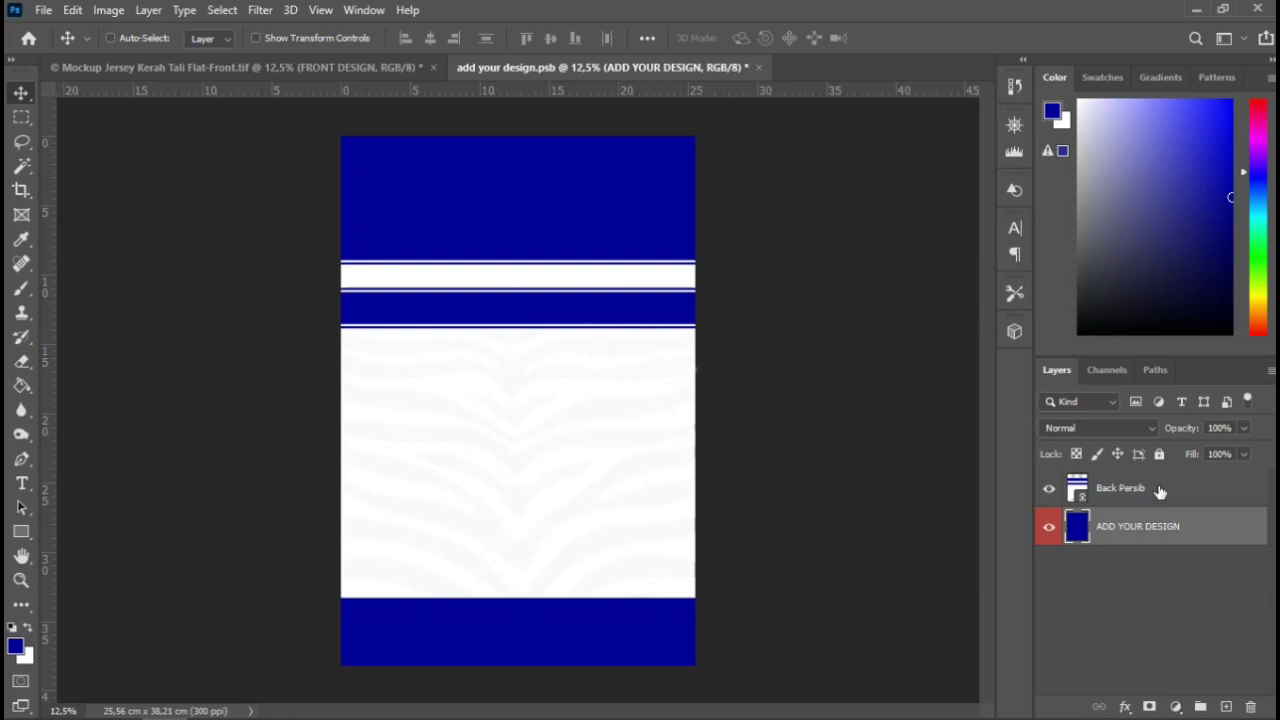
Move the Back Persib stripes about 4.8 cm lower and save add your design.psb
ctrl+click(603, 397)
drag(554, 369, 557, 437)
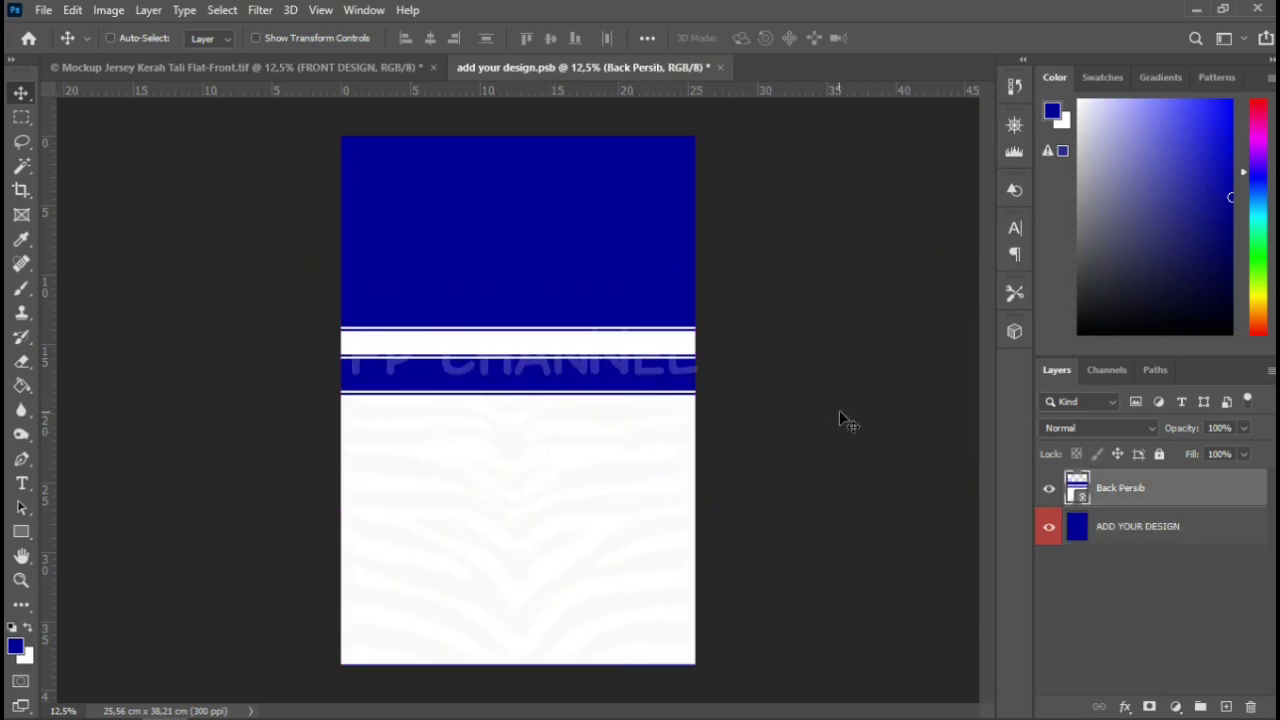
drag(586, 471, 590, 480)
key(ctrl+s)
click(388, 67)
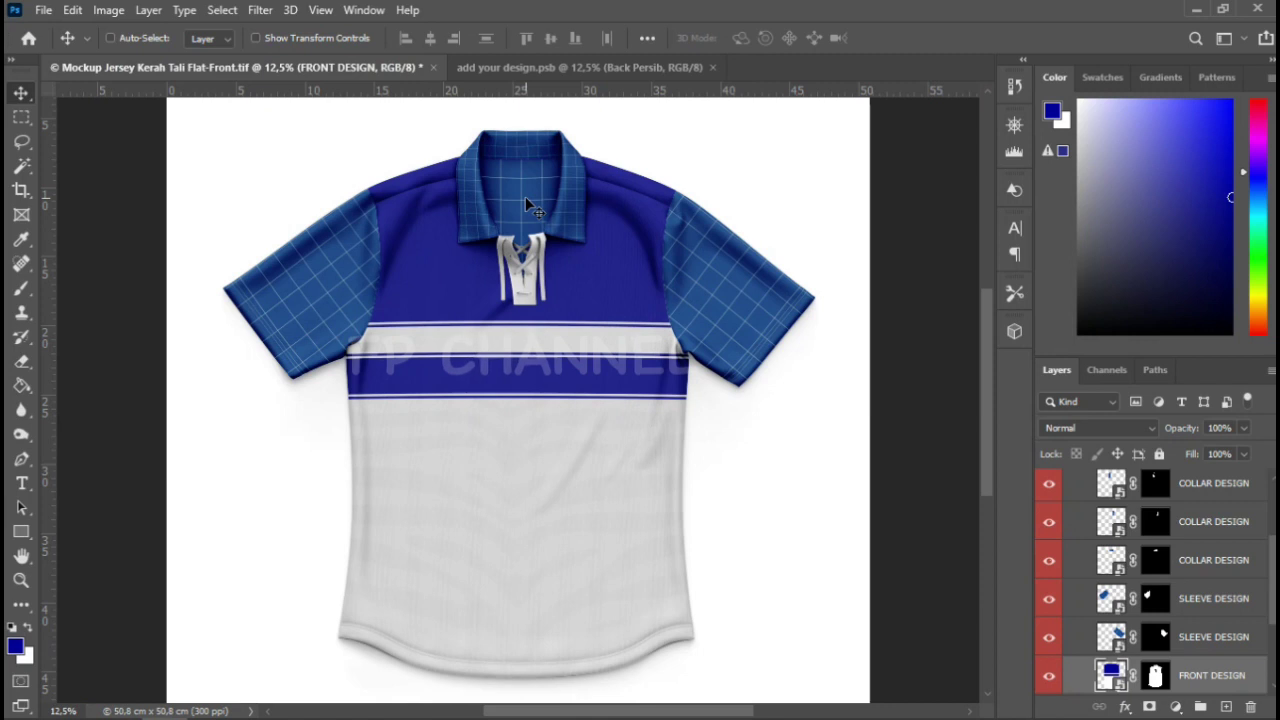
click(590, 67)
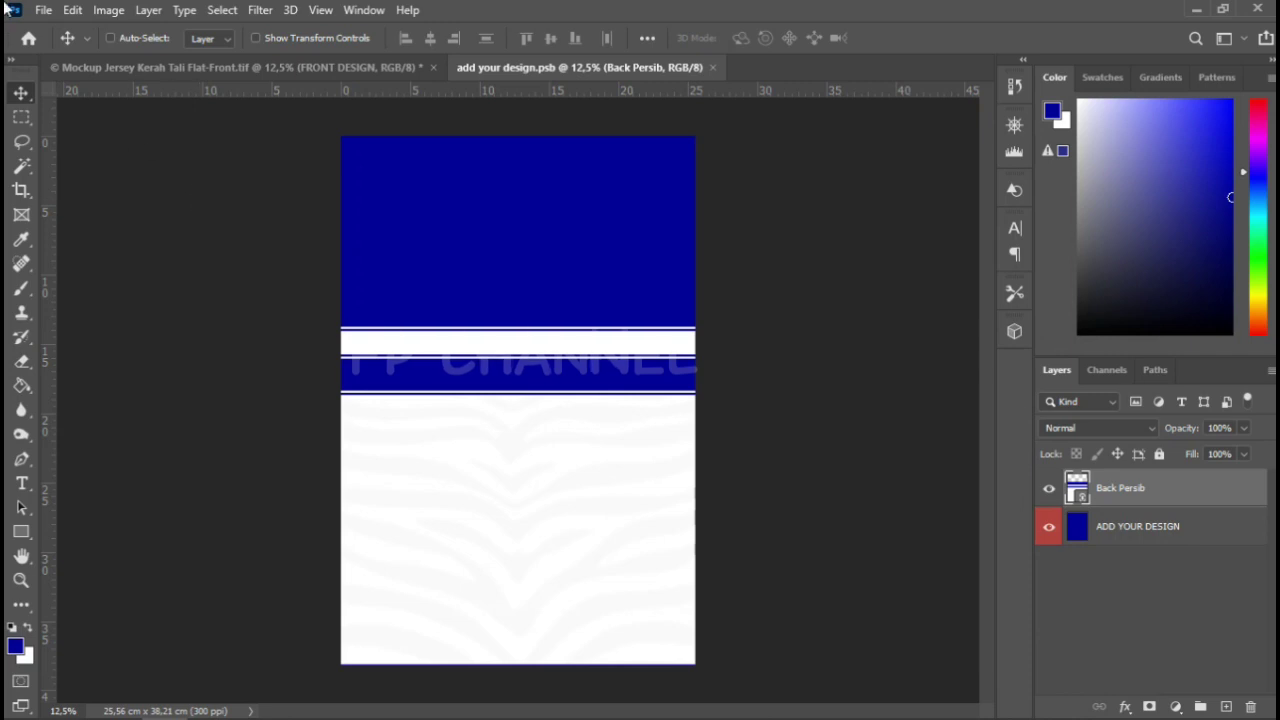
Start Place Linked and browse to Local Disk (F:) > All File Mockup PSD 3 > All Logo
click(44, 10)
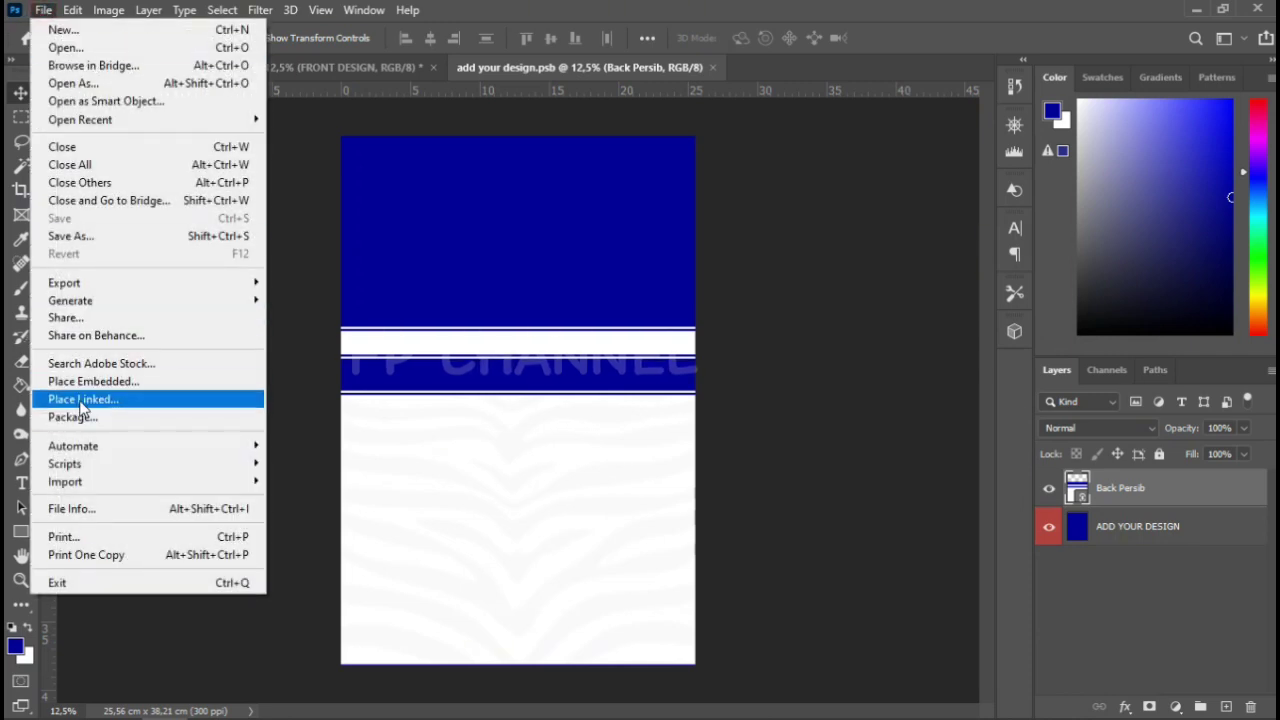
click(80, 399)
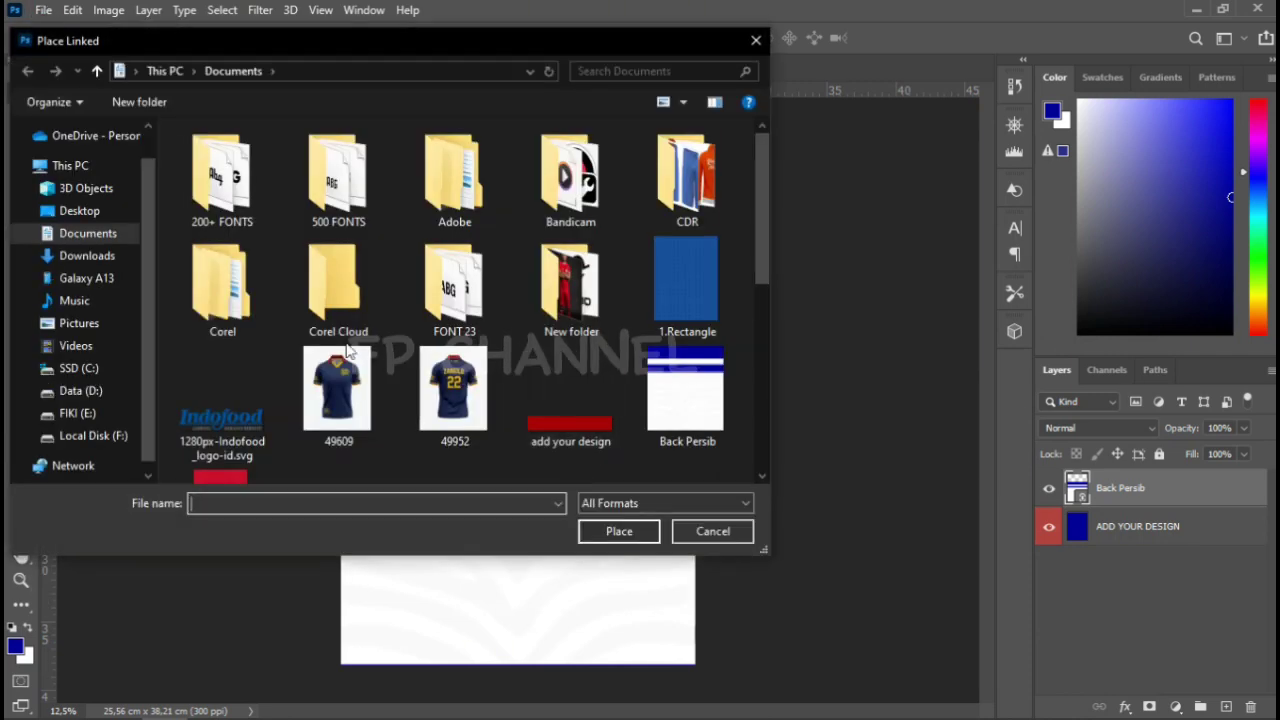
click(95, 435)
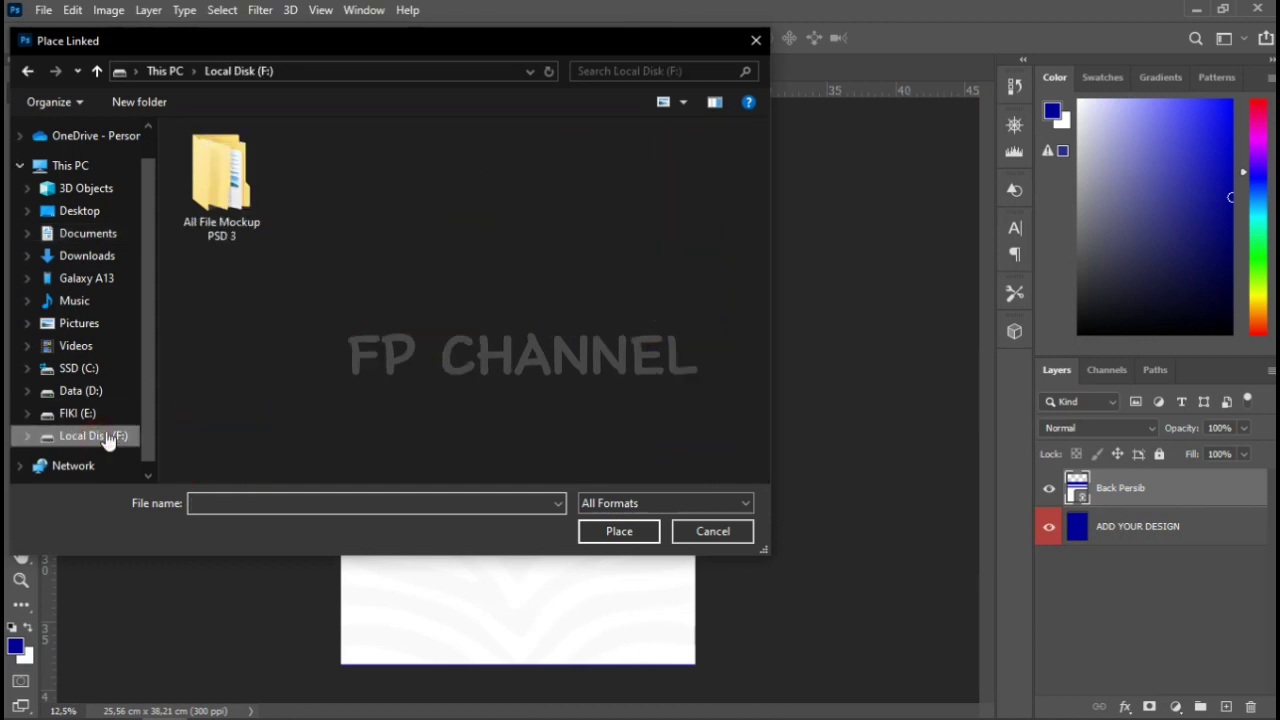
double_click(221, 180)
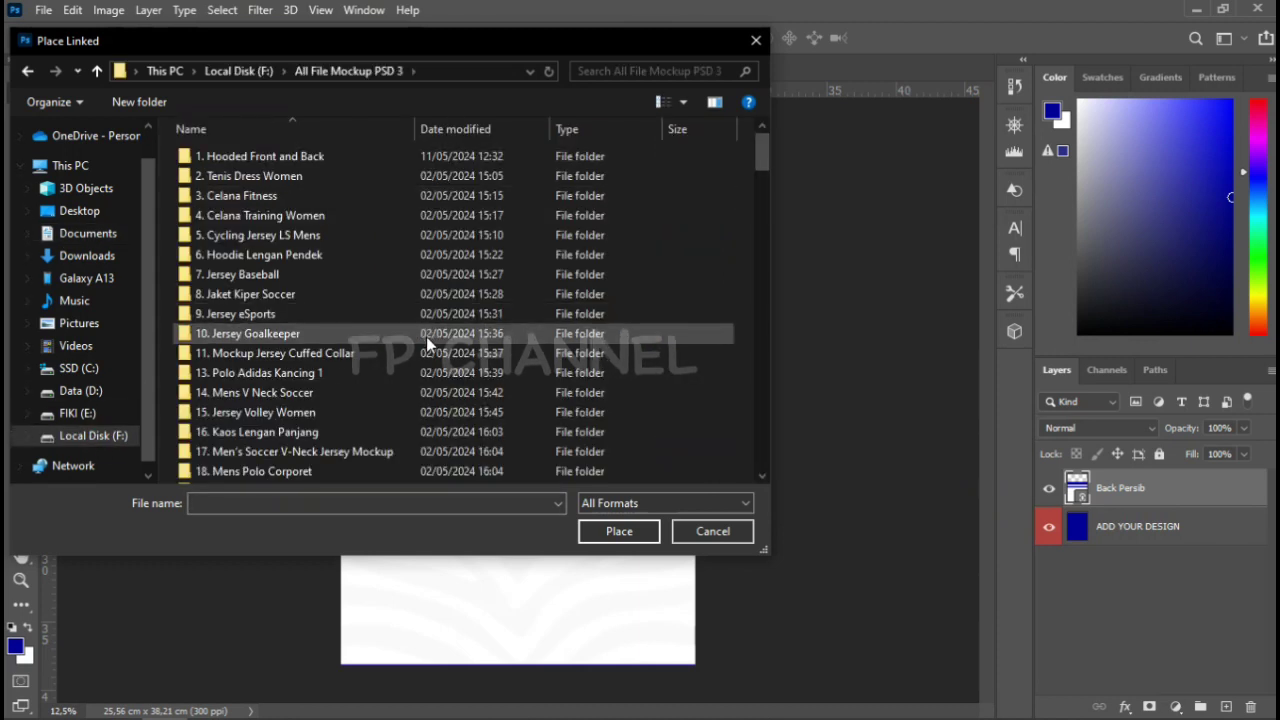
scroll(432, 369, down, 12)
scroll(433, 375, down, 15)
scroll(434, 390, down, 10)
scroll(434, 392, down, 5)
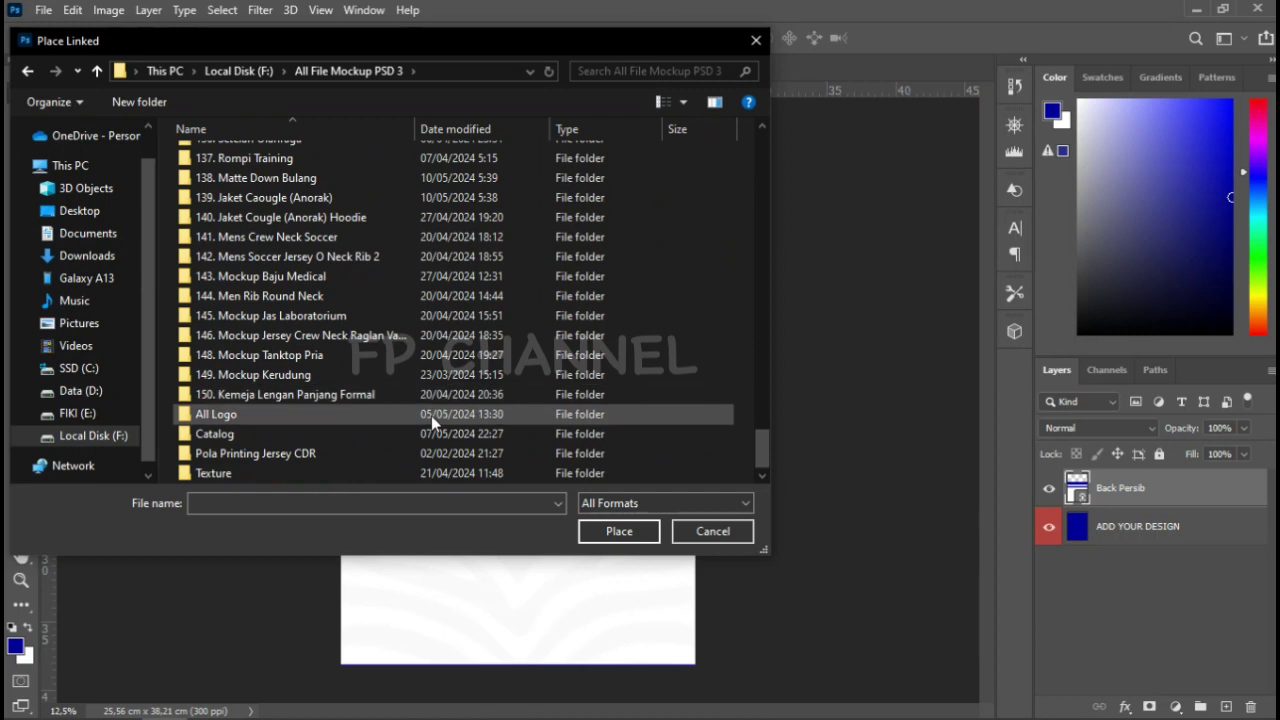
click(245, 409)
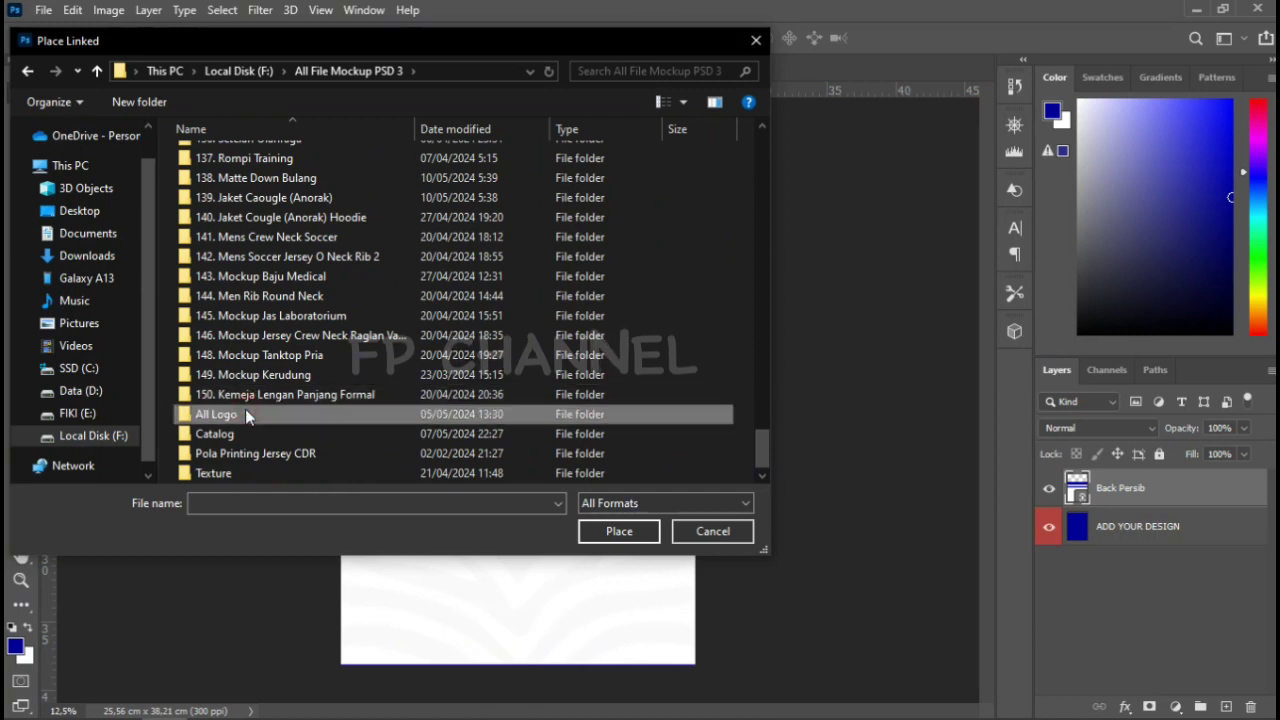
double_click(337, 413)
Choose the Persib Bandung(1) logo and place it into the design
scroll(528, 315, down, 3)
scroll(528, 315, down, 3)
scroll(557, 393, down, 3)
scroll(600, 378, down, 3)
scroll(621, 383, down, 3)
scroll(621, 383, down, 3)
scroll(621, 383, down, 3)
scroll(621, 380, down, 3)
scroll(621, 380, down, 3)
scroll(621, 380, down, 3)
scroll(621, 380, down, 3)
scroll(621, 383, down, 3)
scroll(621, 383, down, 3)
scroll(621, 383, down, 3)
scroll(621, 383, down, 3)
scroll(621, 380, down, 3)
scroll(621, 380, down, 3)
scroll(621, 380, down, 3)
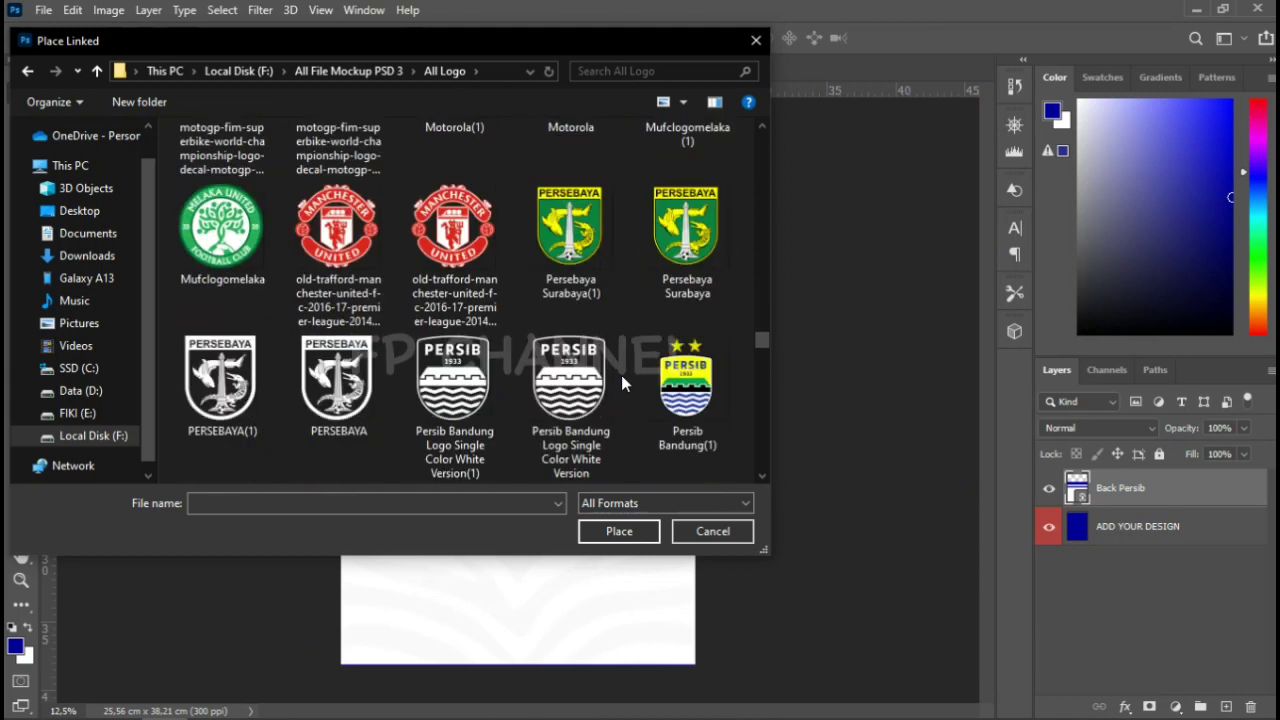
scroll(621, 375, down, 1)
click(680, 285)
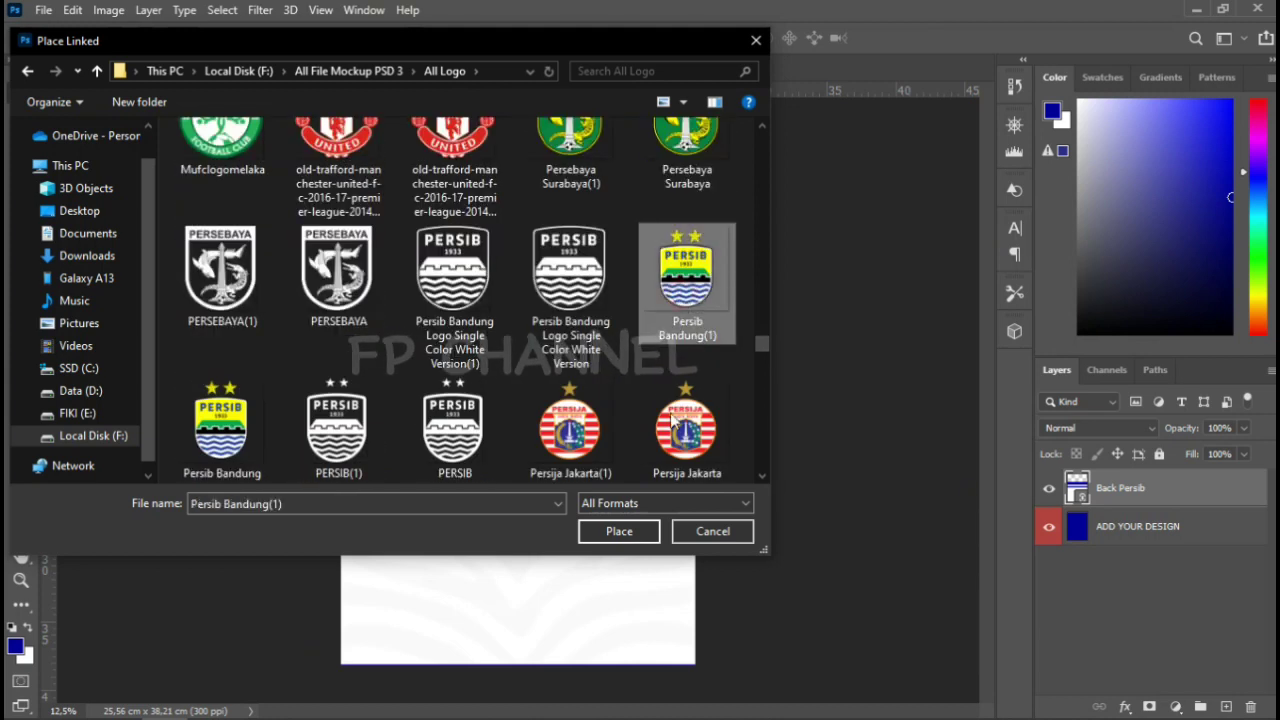
click(618, 532)
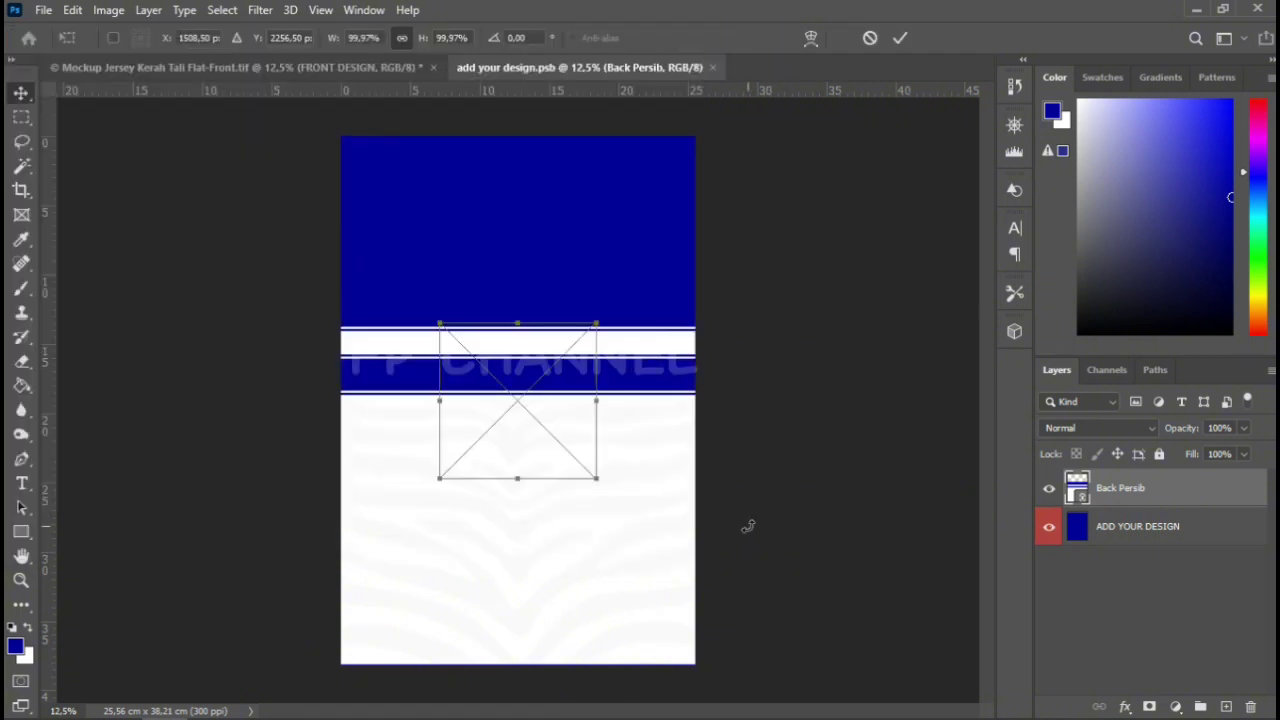
Scale the Persib logo to about 33%, centre it on the white band, and undo a stray move
mouse_move(596, 479)
mouse_down()
mouse_move(493, 375)
mouse_move(533, 343)
mouse_up()
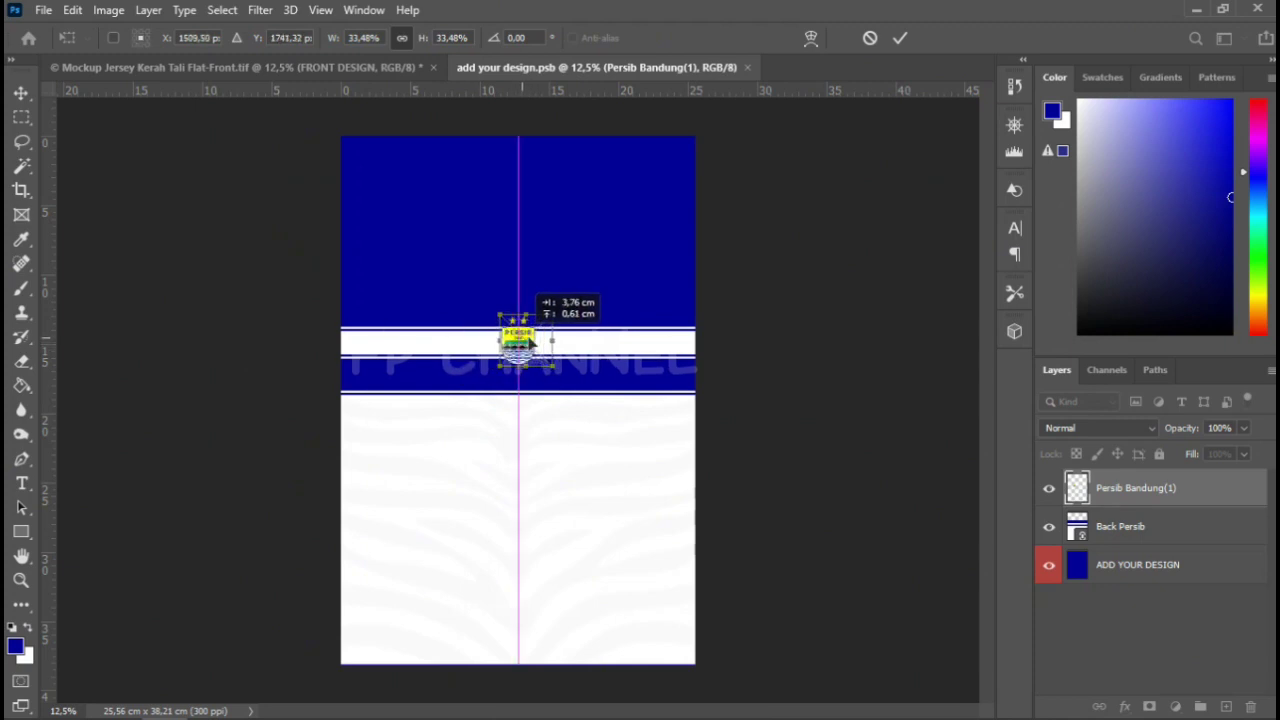
drag(533, 343, 526, 343)
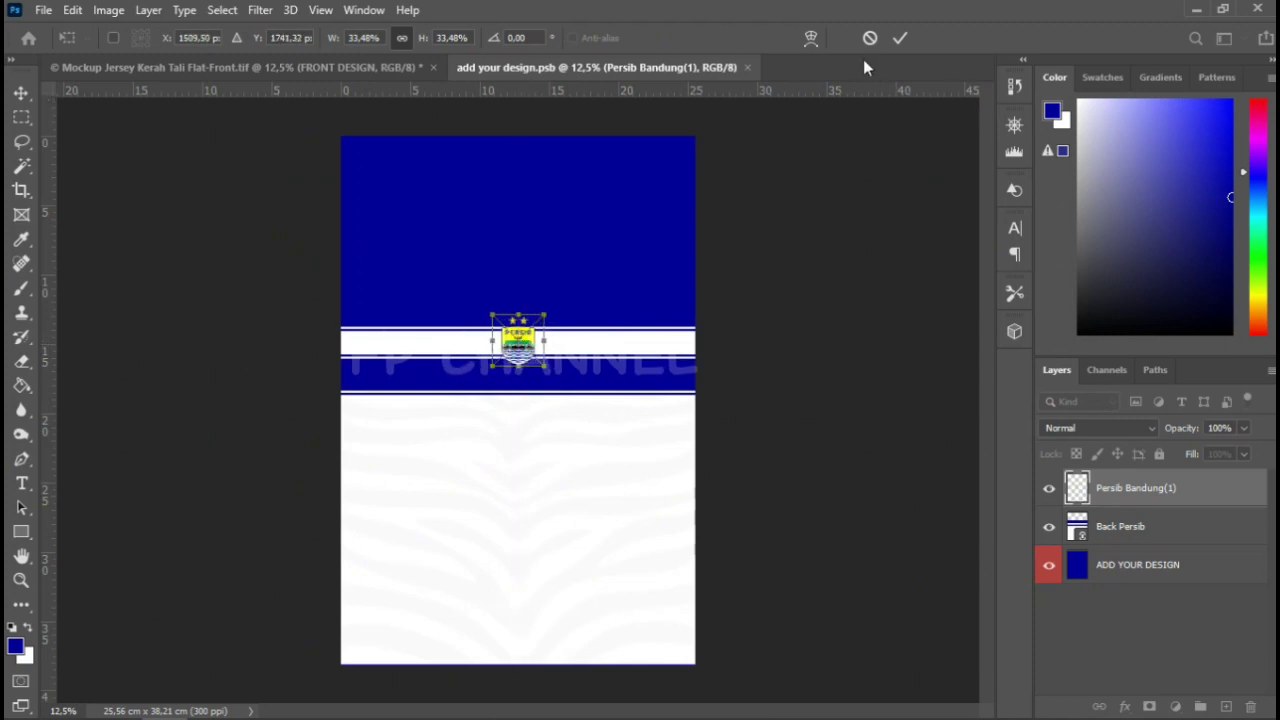
click(900, 38)
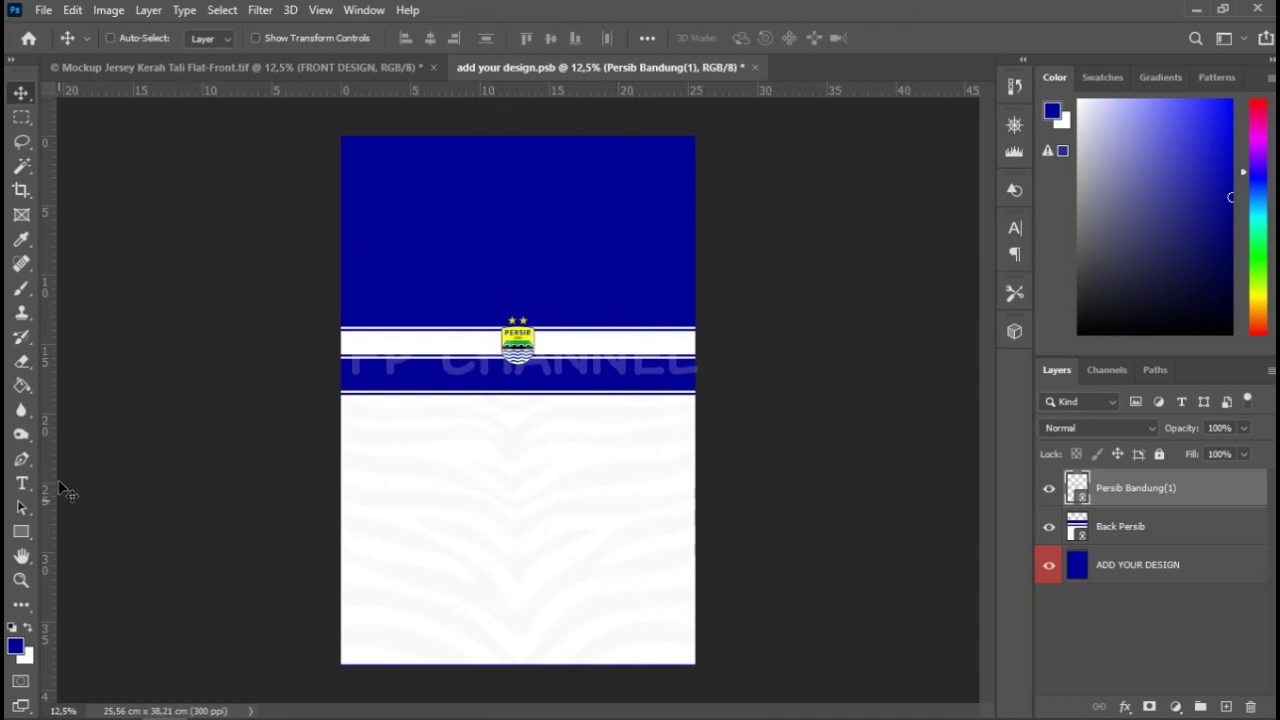
drag(61, 469, 425, 478)
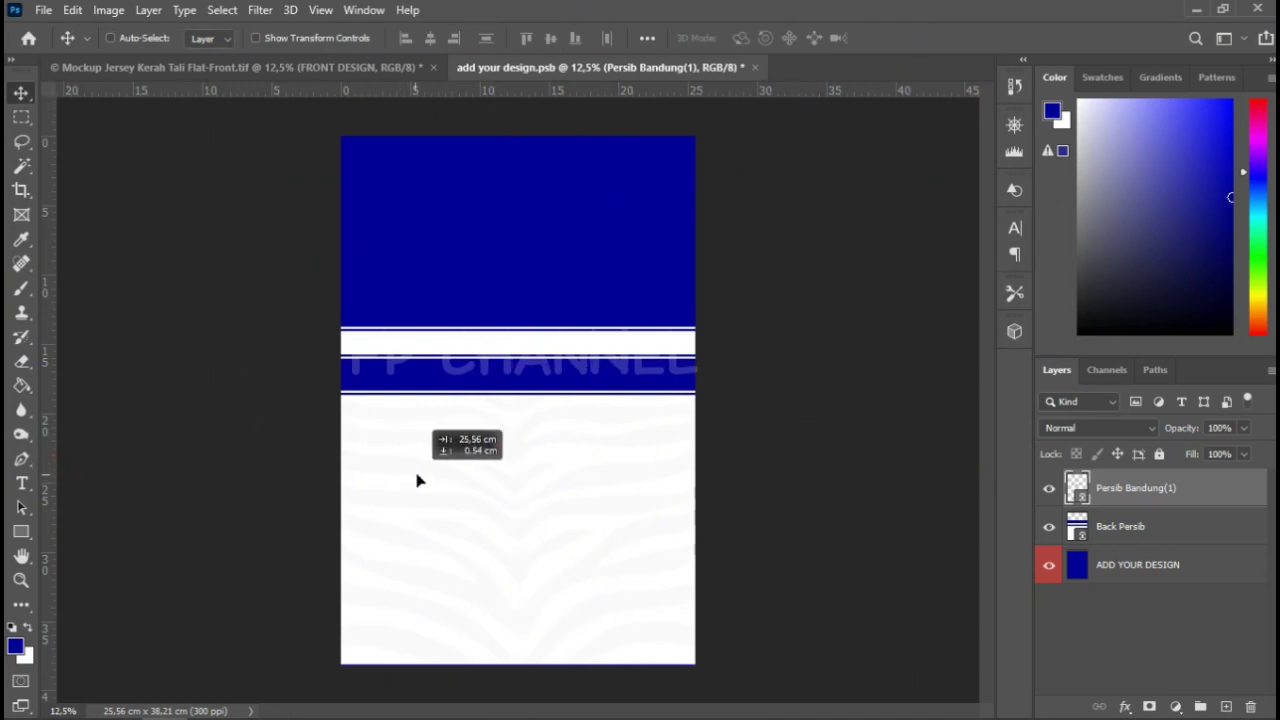
key(ctrl+z)
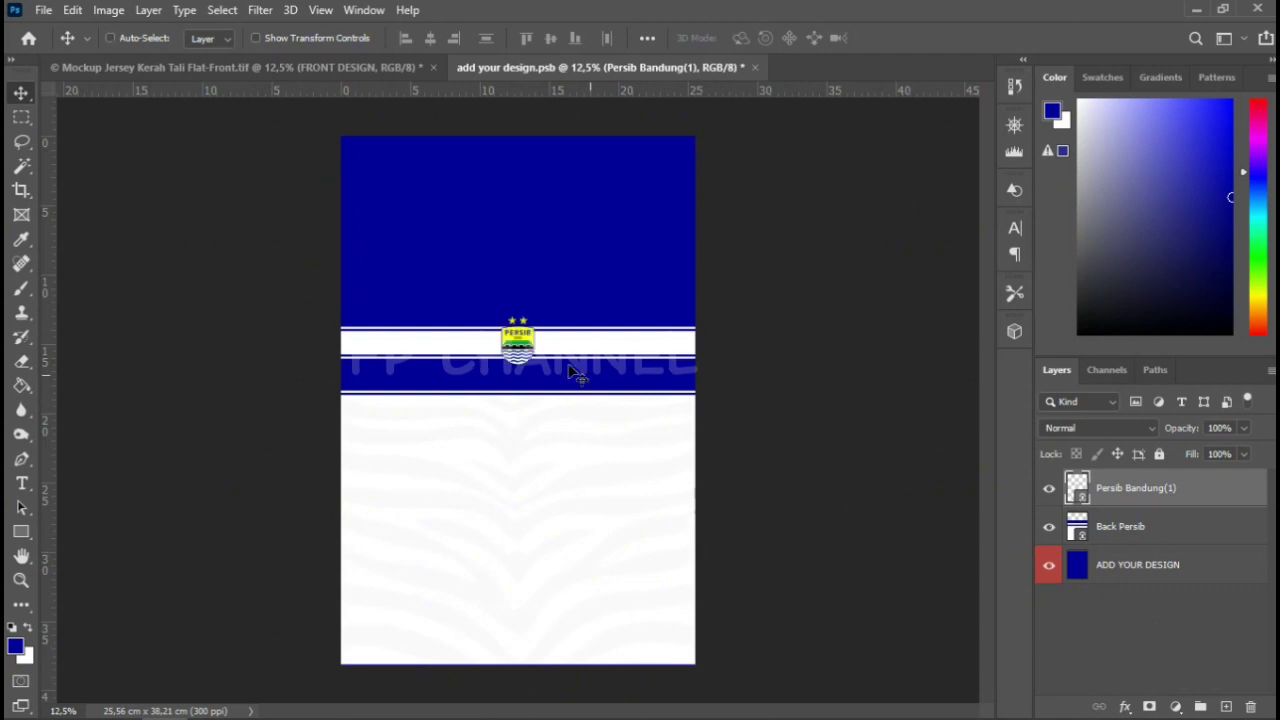
Add a horizontal guide at 15.62 cm and a vertical guide through the logo at the canvas centre
drag(557, 97, 552, 336)
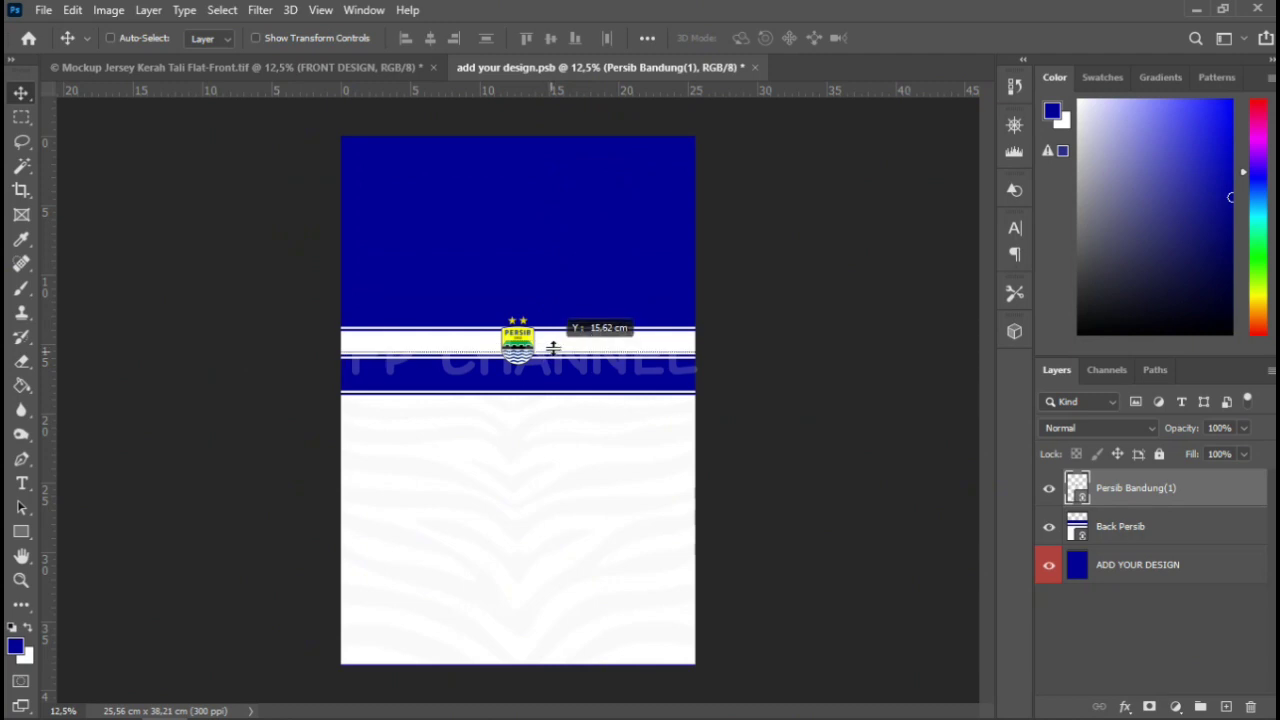
mouse_move(552, 336)
mouse_down()
mouse_move(557, 352)
mouse_move(557, 340)
mouse_up()
drag(47, 284, 518, 302)
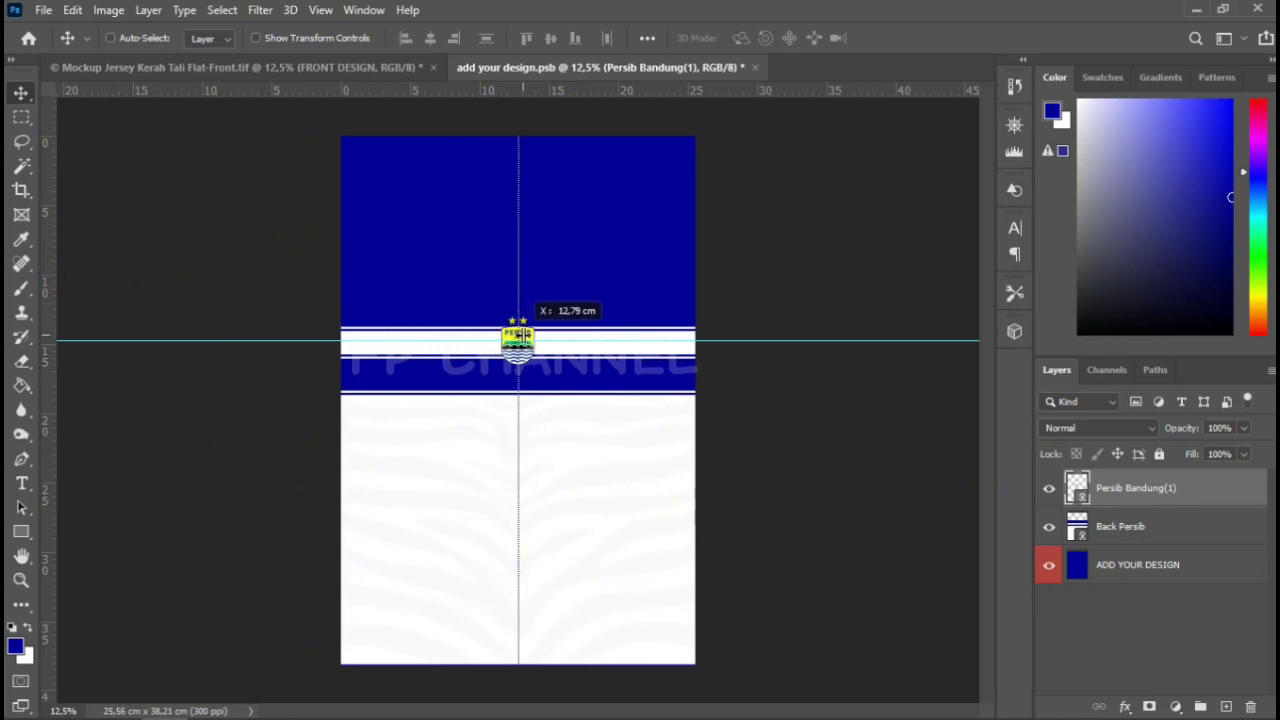
drag(523, 340, 520, 340)
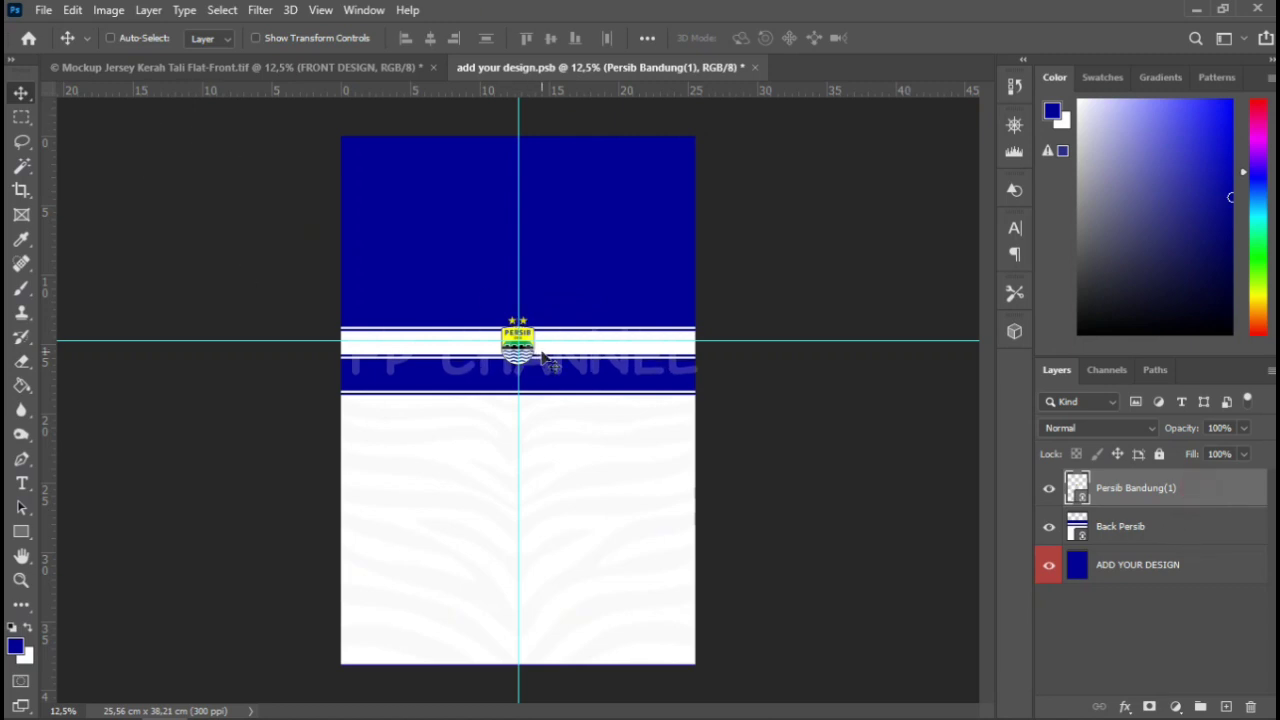
mouse_move(525, 356)
mouse_down()
mouse_move(546, 346)
mouse_move(535, 347)
mouse_up()
drag(518, 250, 526, 249)
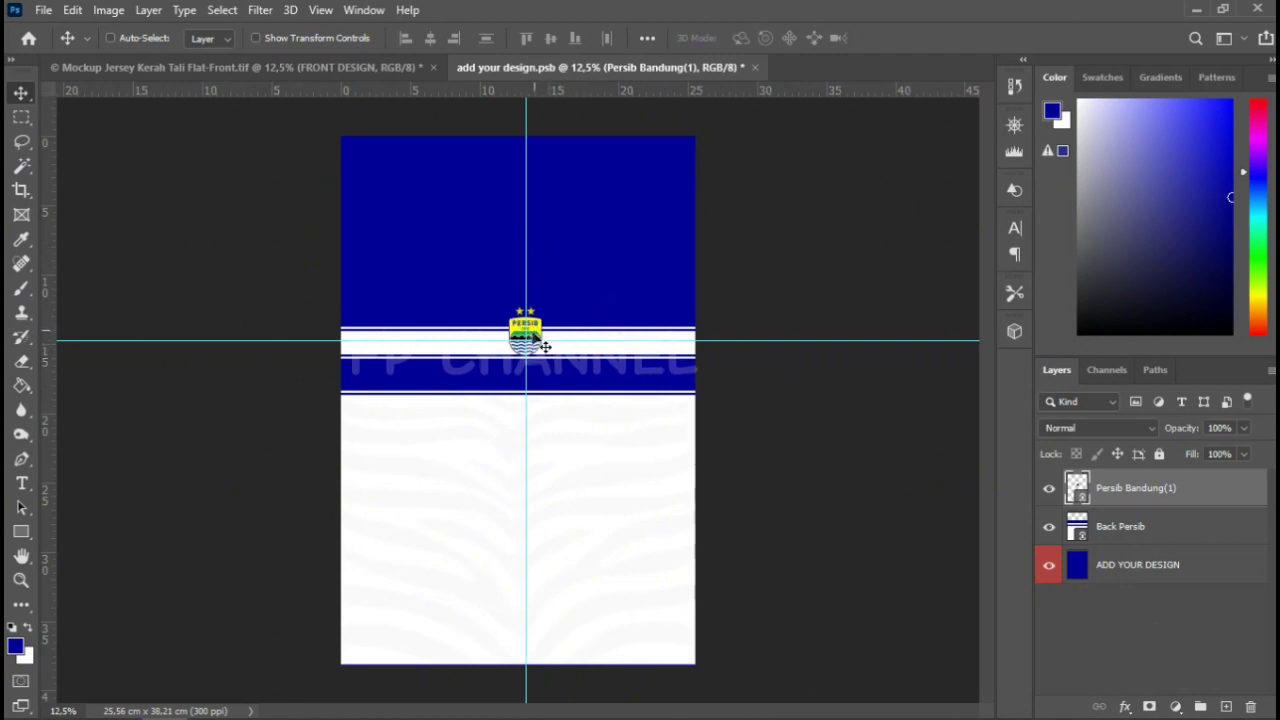
Move the logo onto the guide intersection with arrow-key nudges and save the design
drag(545, 346, 536, 350)
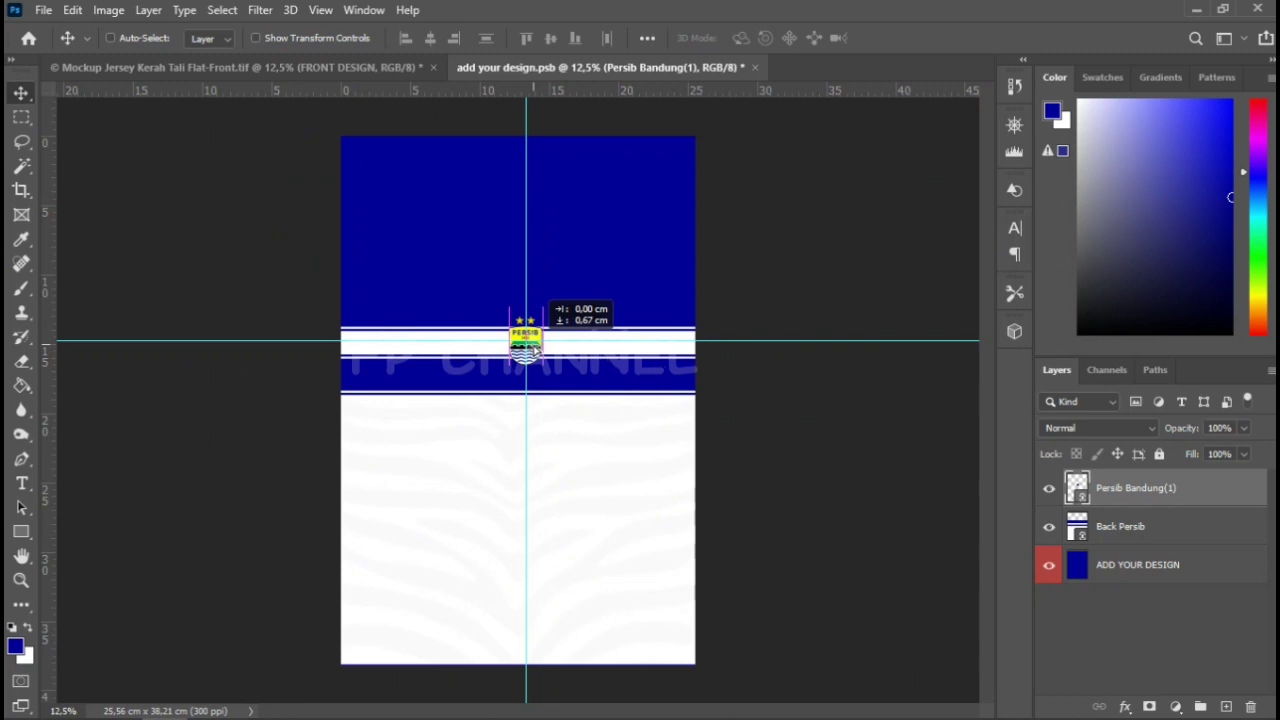
drag(535, 348, 535, 348)
key(Down)
key(Left)
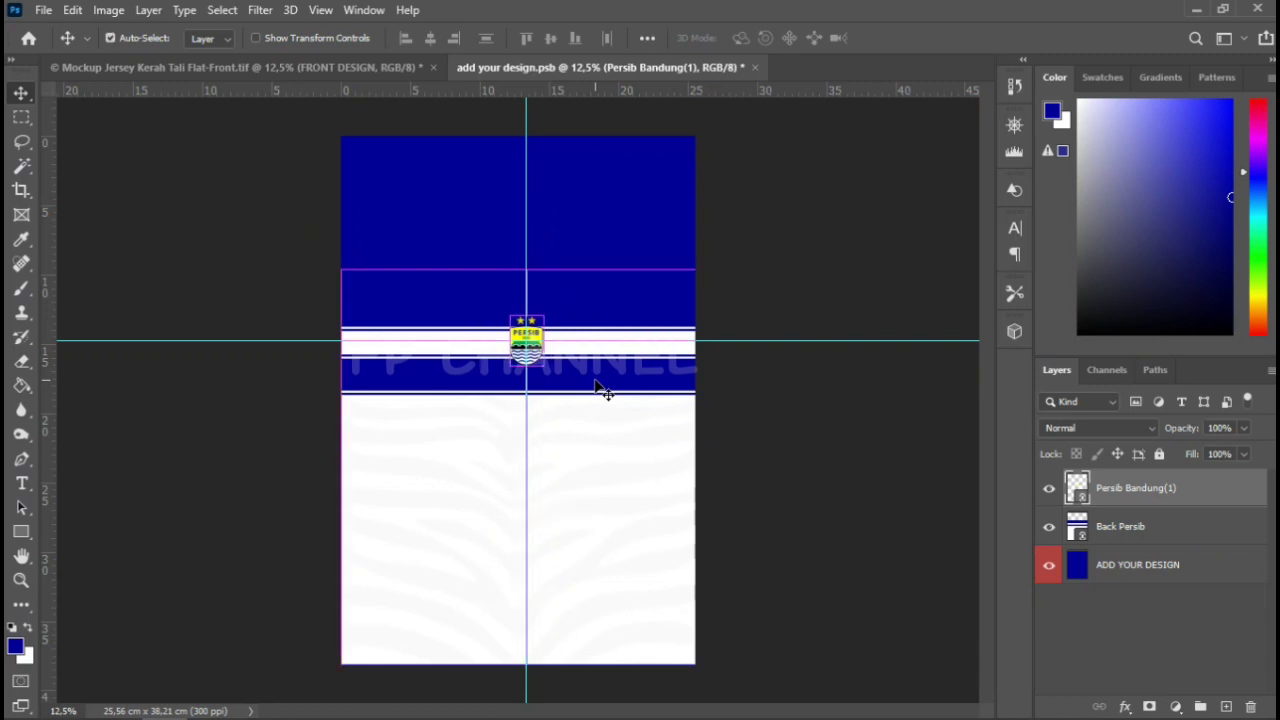
key(ctrl+s)
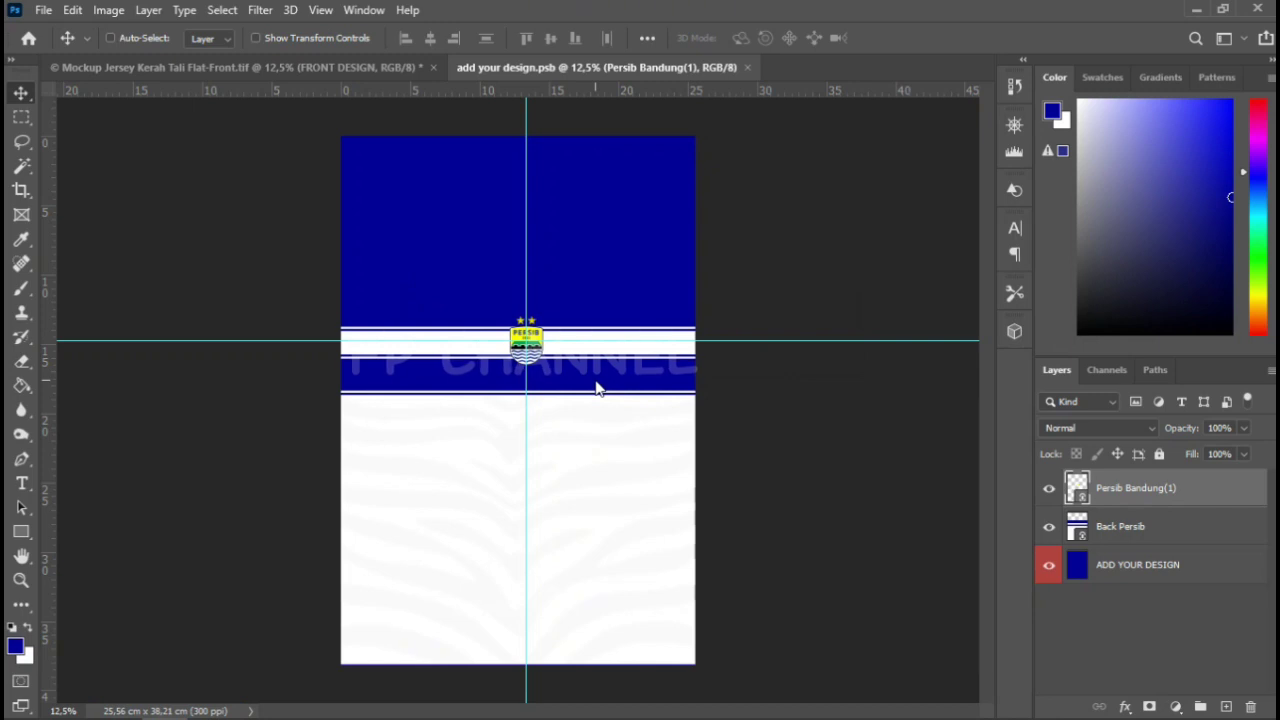
Check the mockup, nudge the Persib logo slightly down, and save the design
click(285, 70)
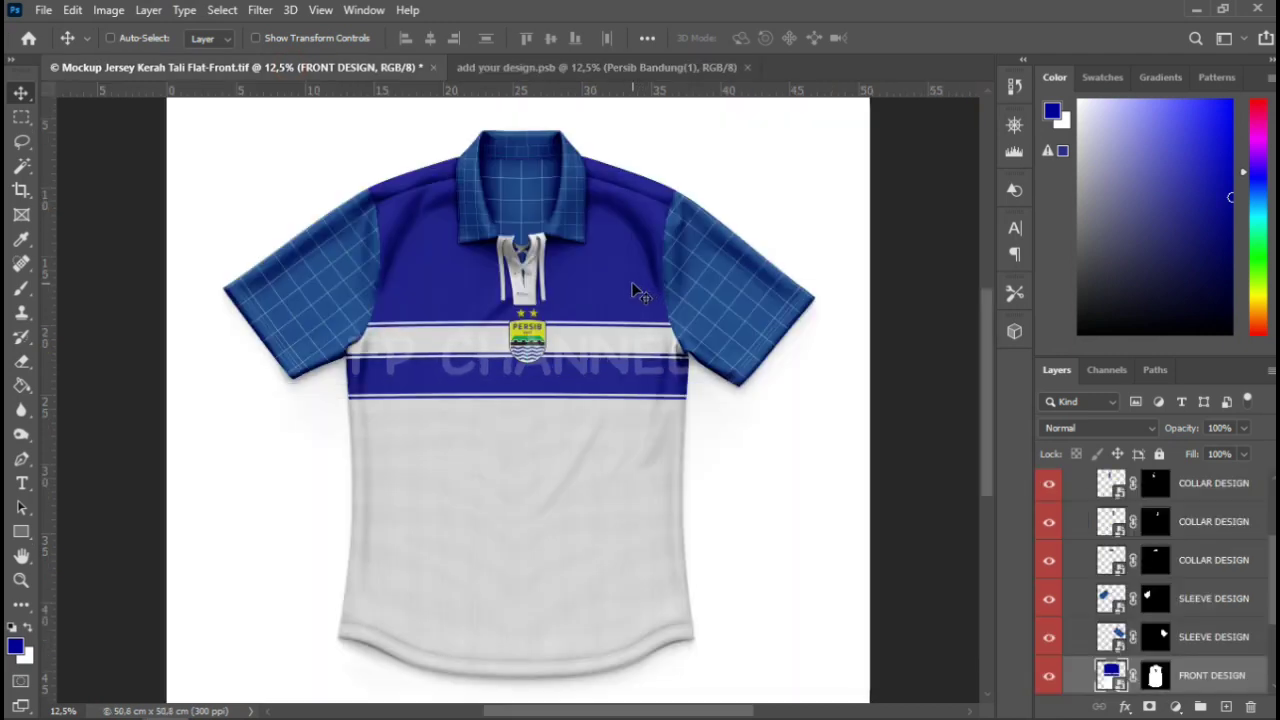
click(588, 69)
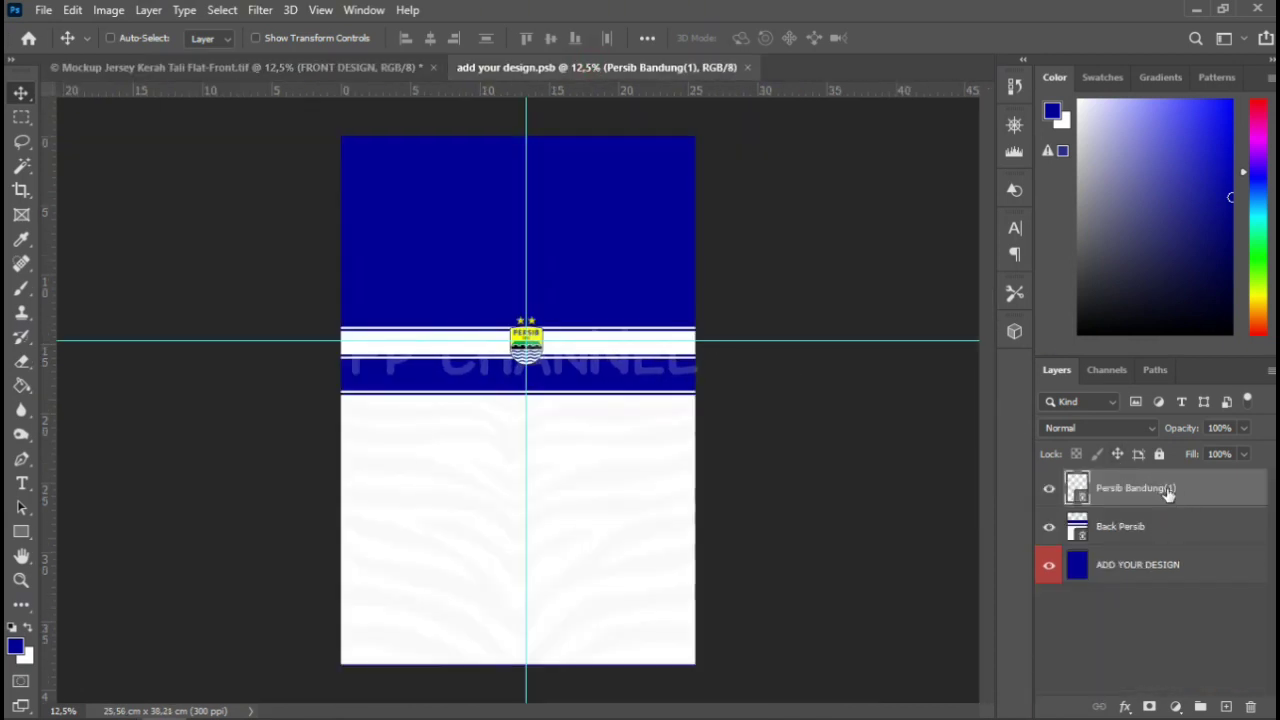
key(Up)
key(Down)
key(Down)
key(Down)
key(Down)
key(Down)
key(Down)
key(Down)
key(Down)
key(Down)
key(Down)
key(Down)
key(Down)
key(Down)
key(Down)
key(Down)
key(Down)
key(Down)
key(Down)
key(Down)
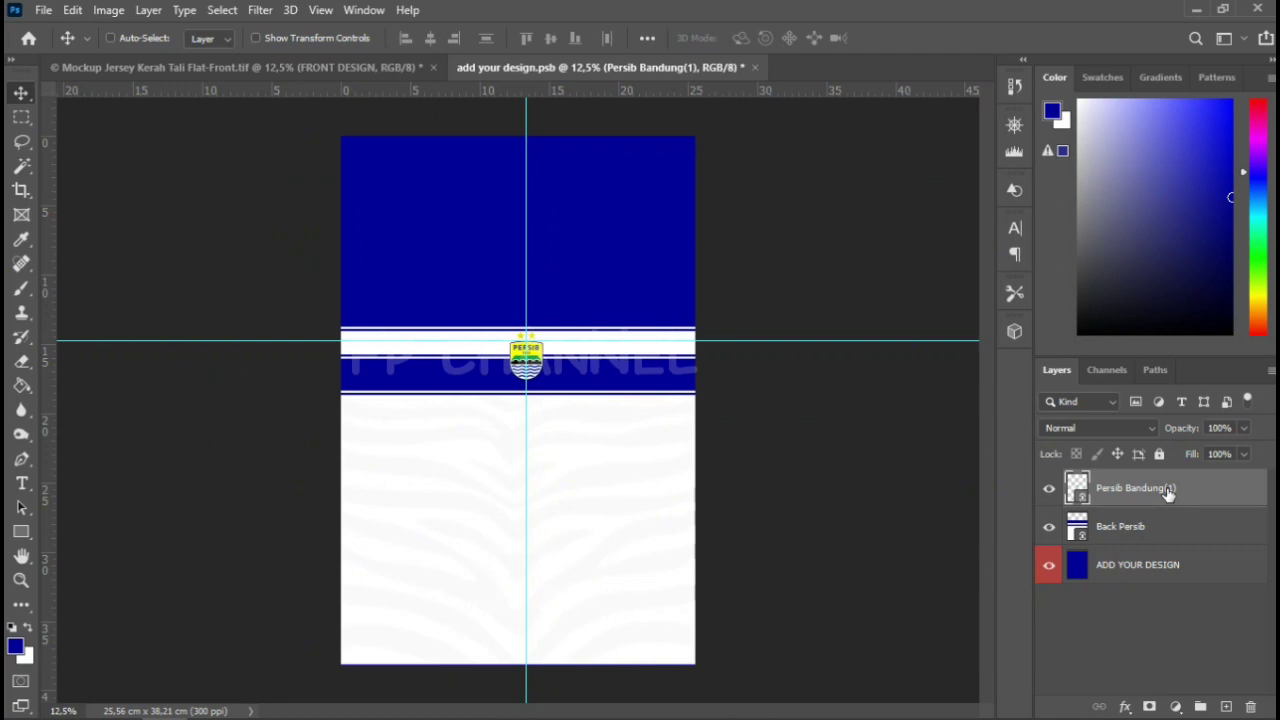
key(ctrl+s)
Switch between the jersey mockup and back design tabs to verify the updated logo
click(232, 70)
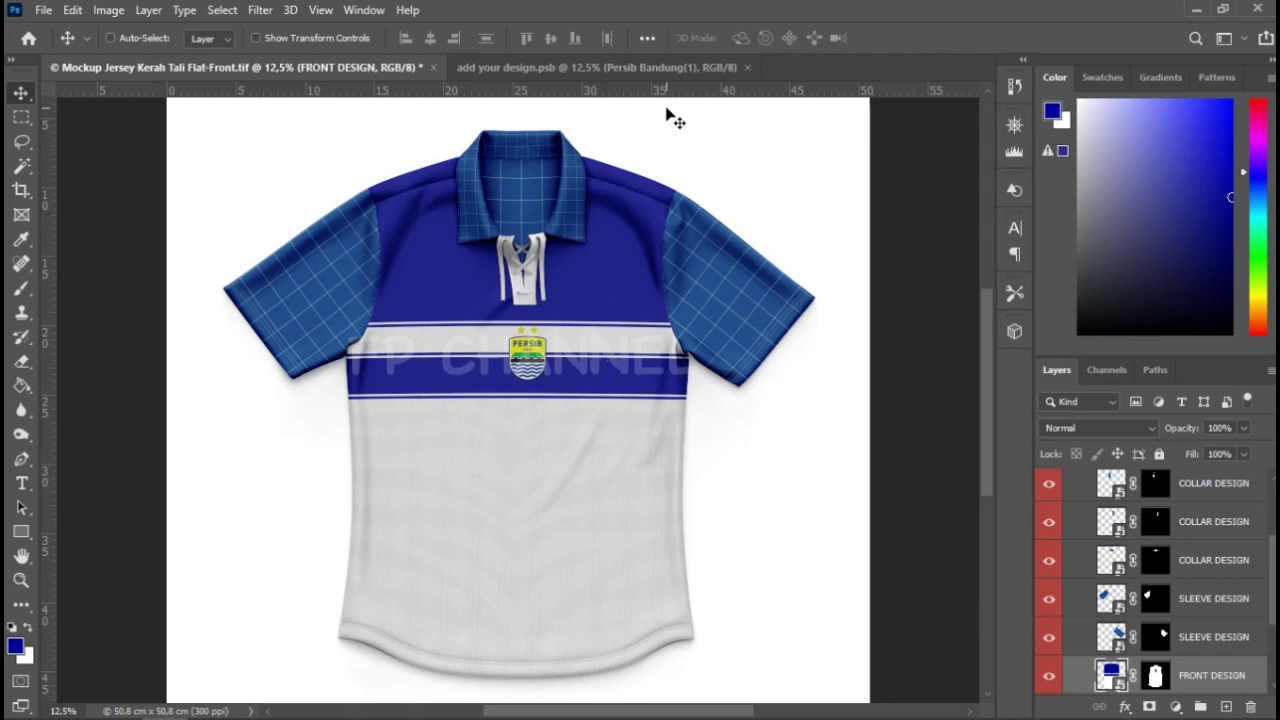
click(640, 67)
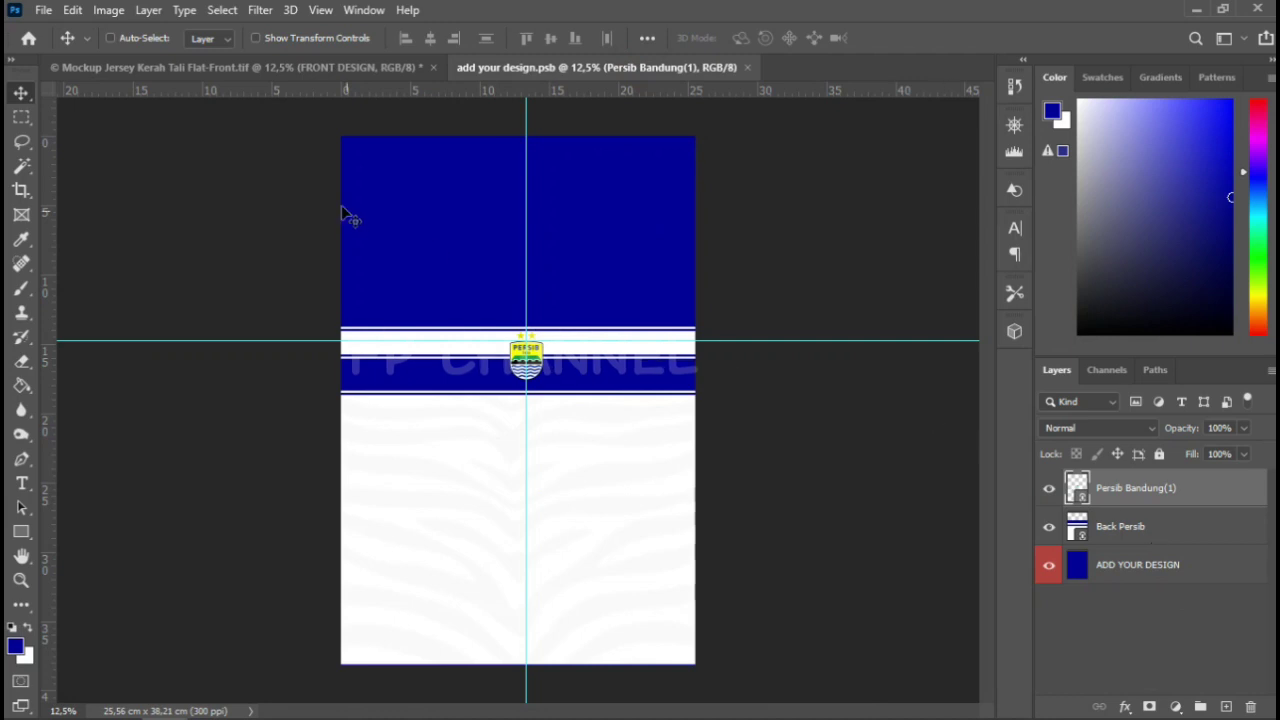
click(233, 66)
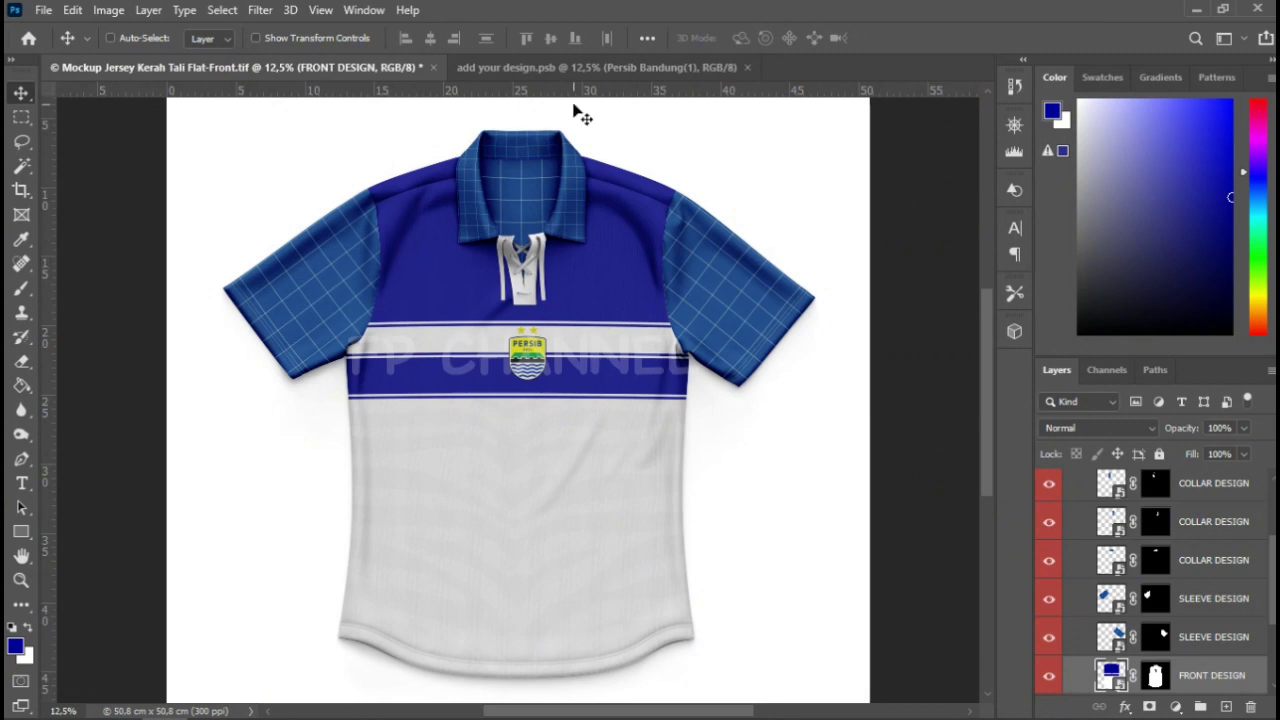
click(649, 64)
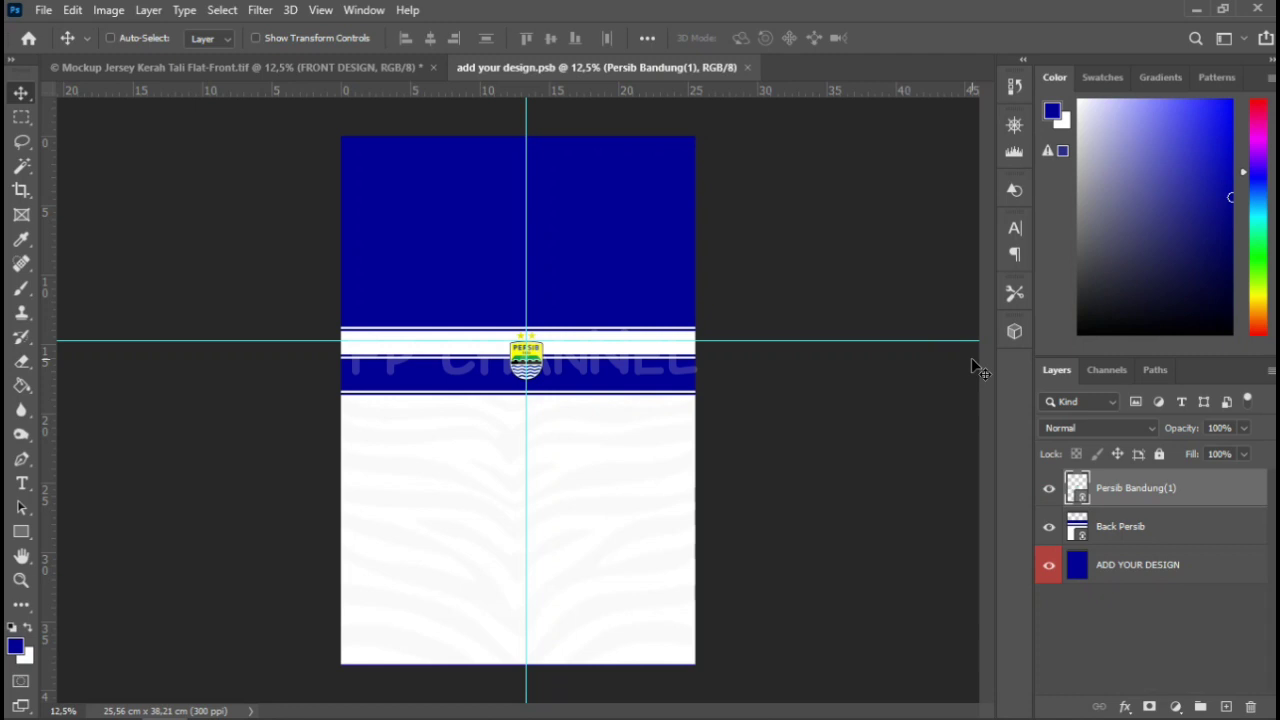
Merge all three layers of add your design.psb into one, then save and close it
ctrl+click(1152, 532)
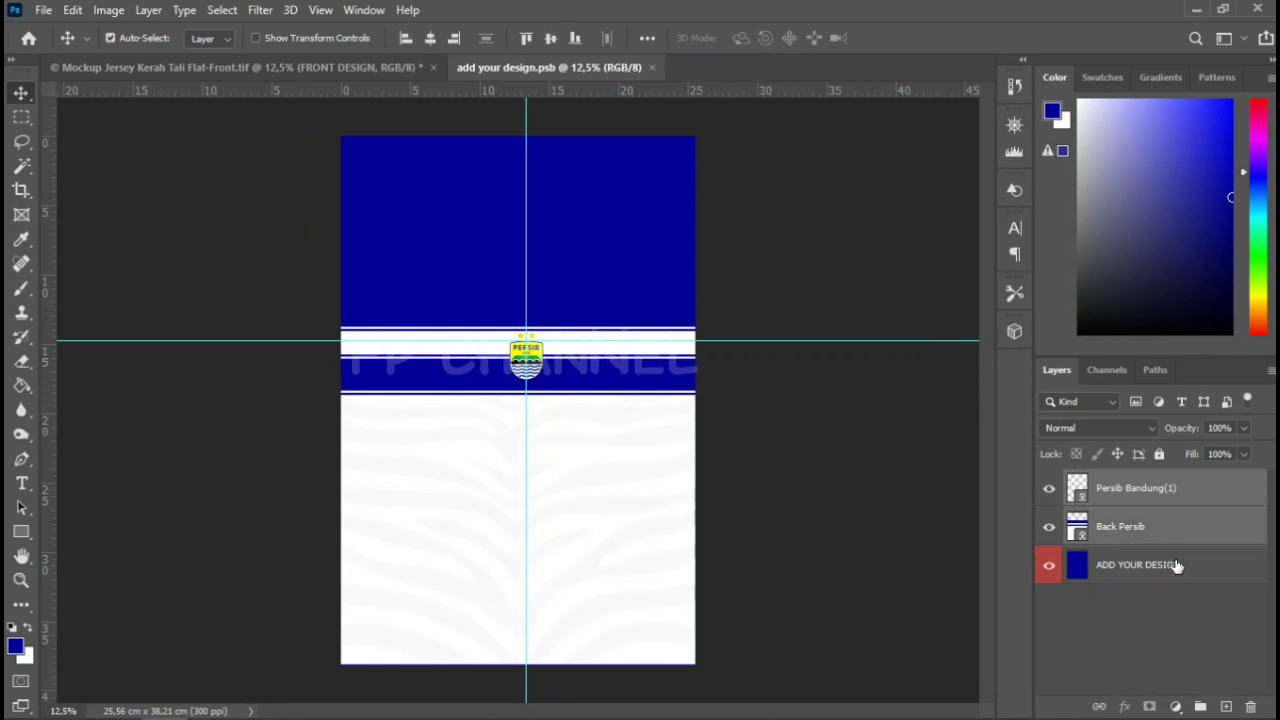
ctrl+click(1177, 566)
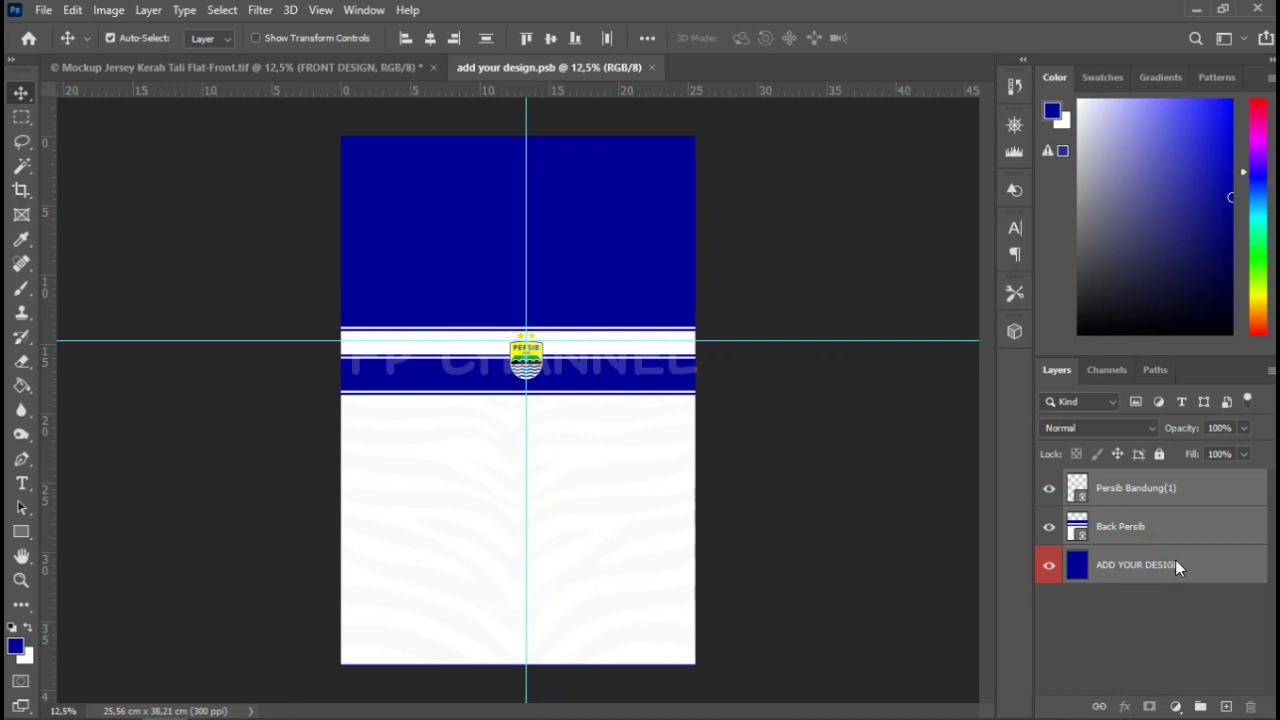
key(ctrl+e)
key(ctrl+w)
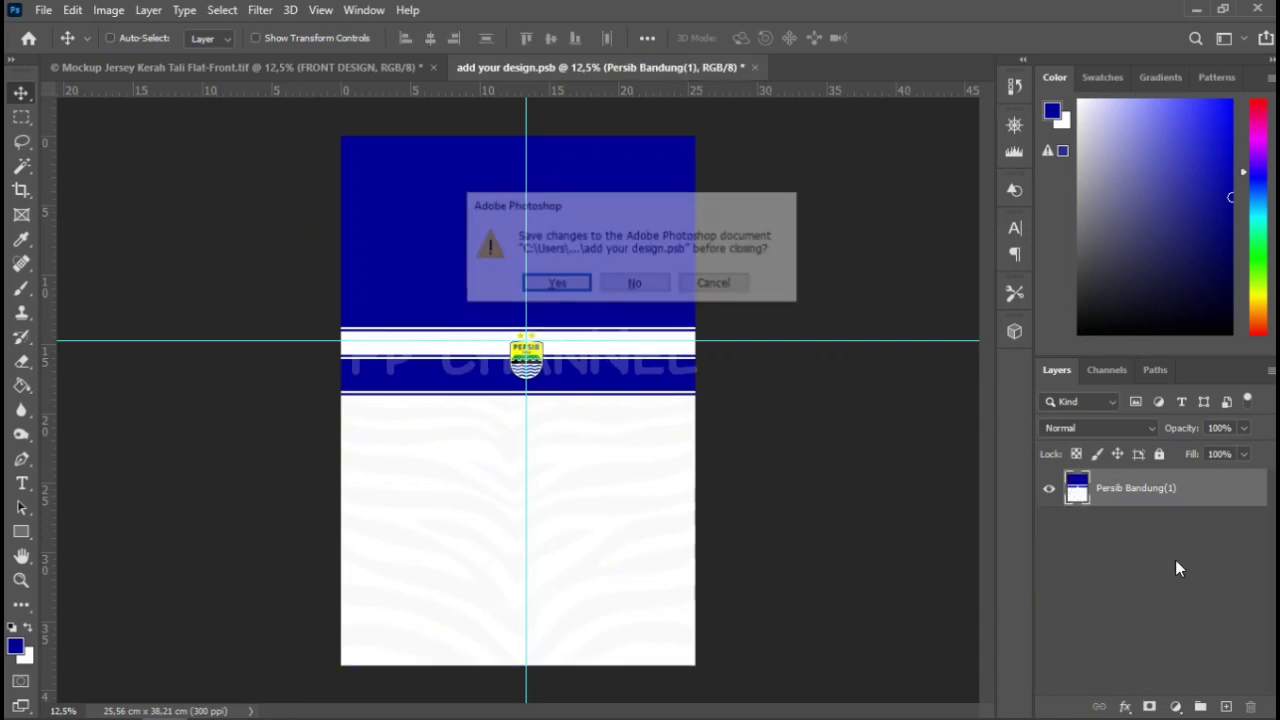
key(Return)
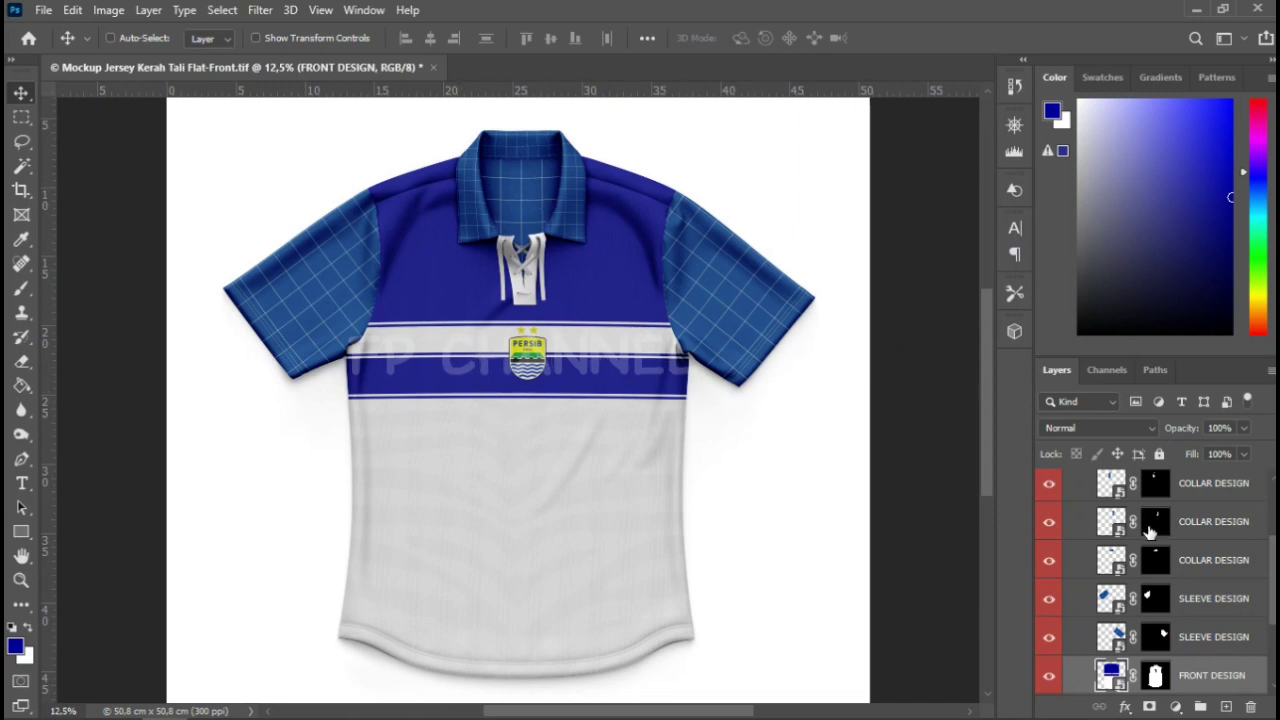
Fill the lower SLEEVE DESIGN smart object with plain white and save it
click(1180, 640)
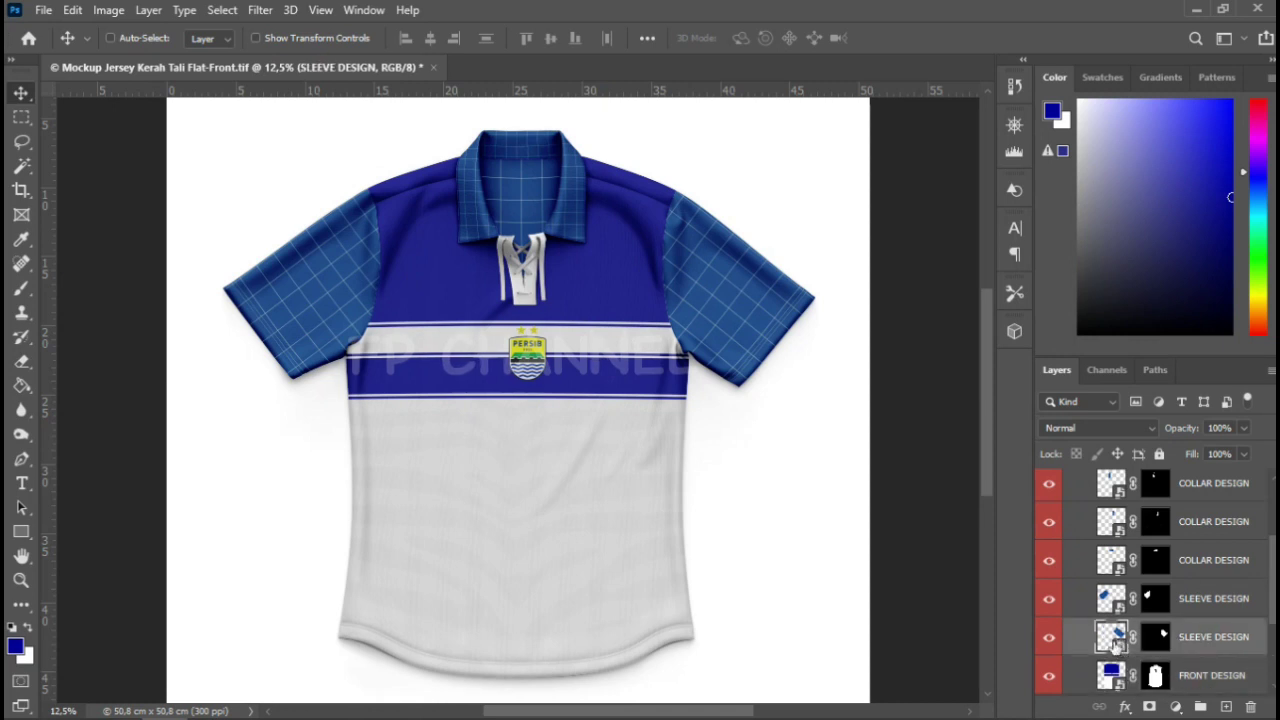
double_click(1112, 637)
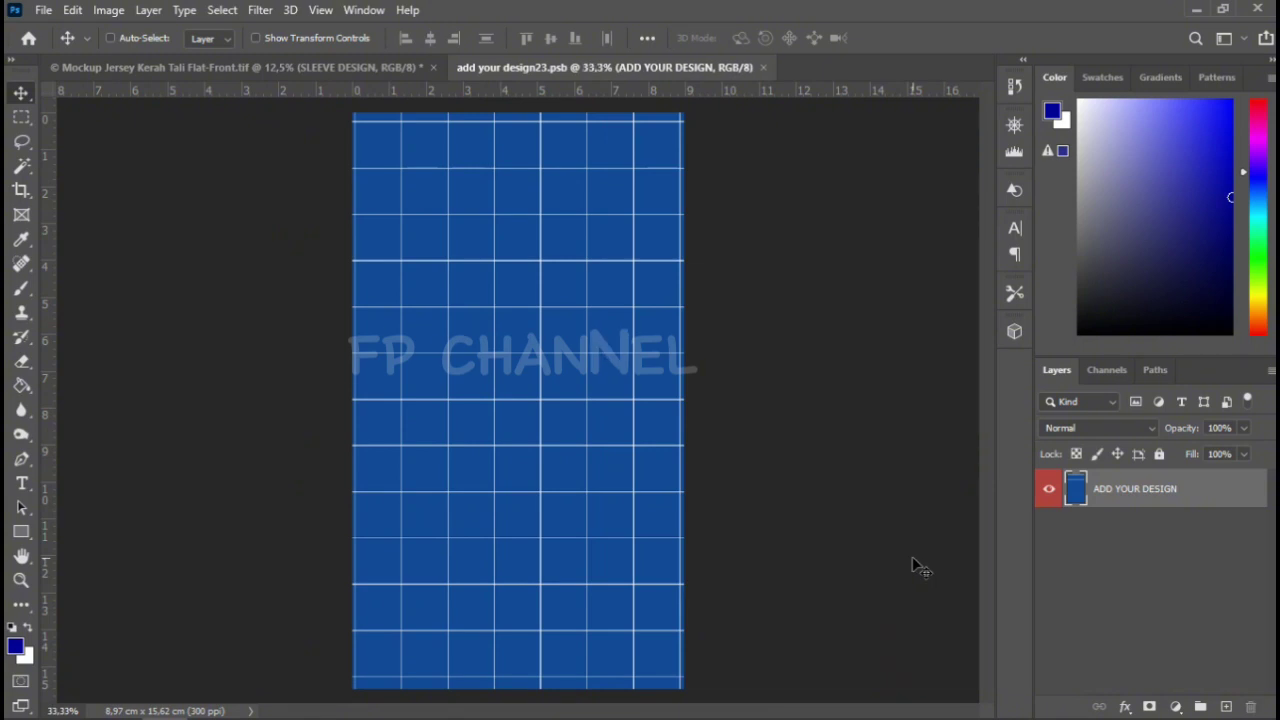
key(ctrl+BackSpace)
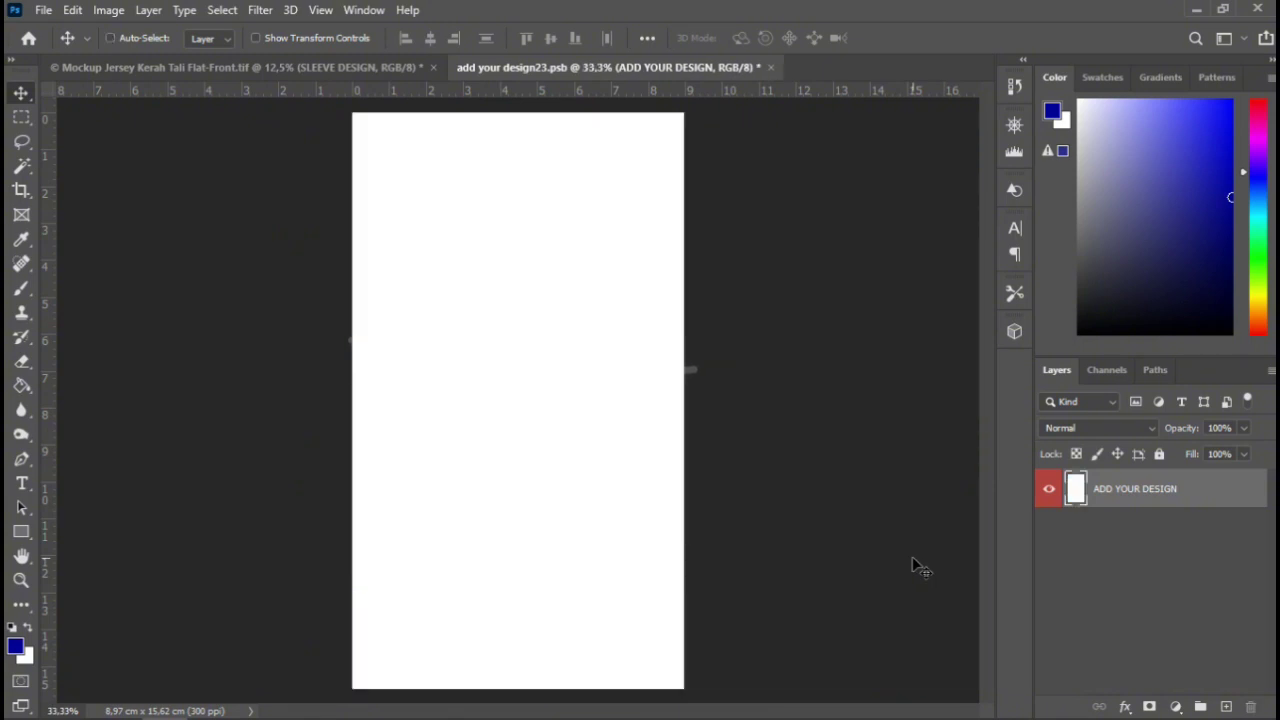
key(ctrl+w)
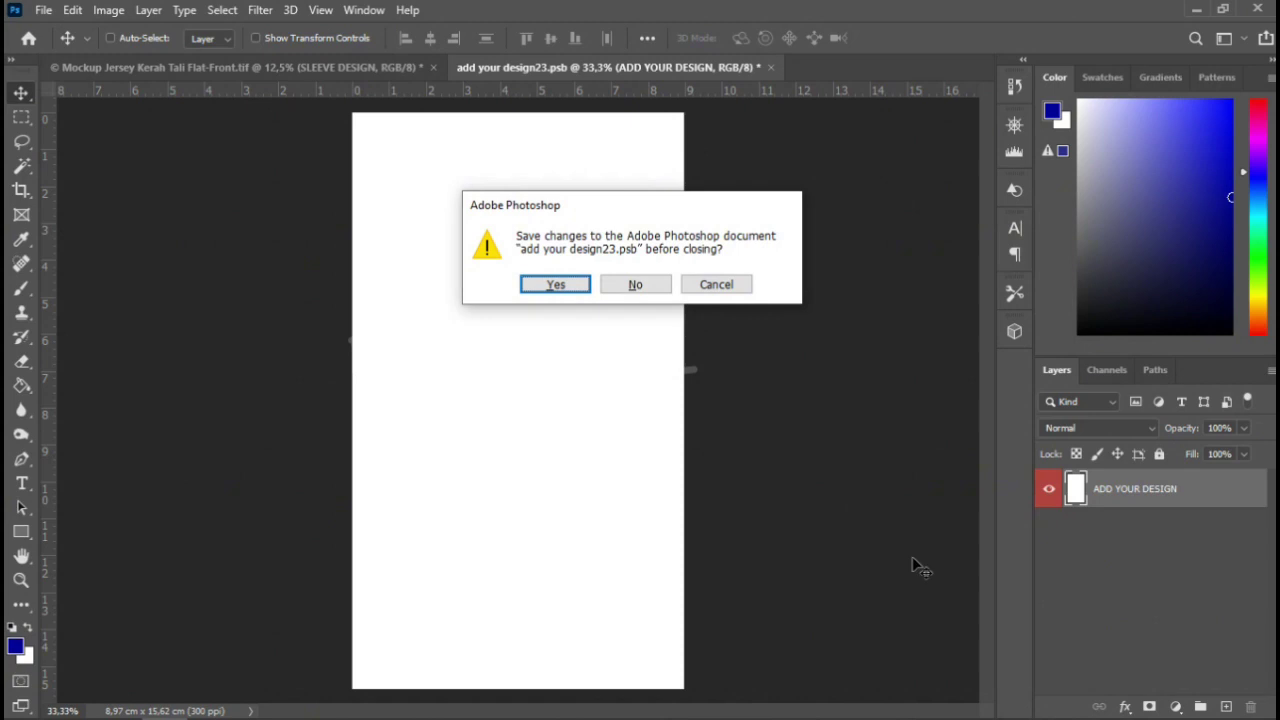
key(Return)
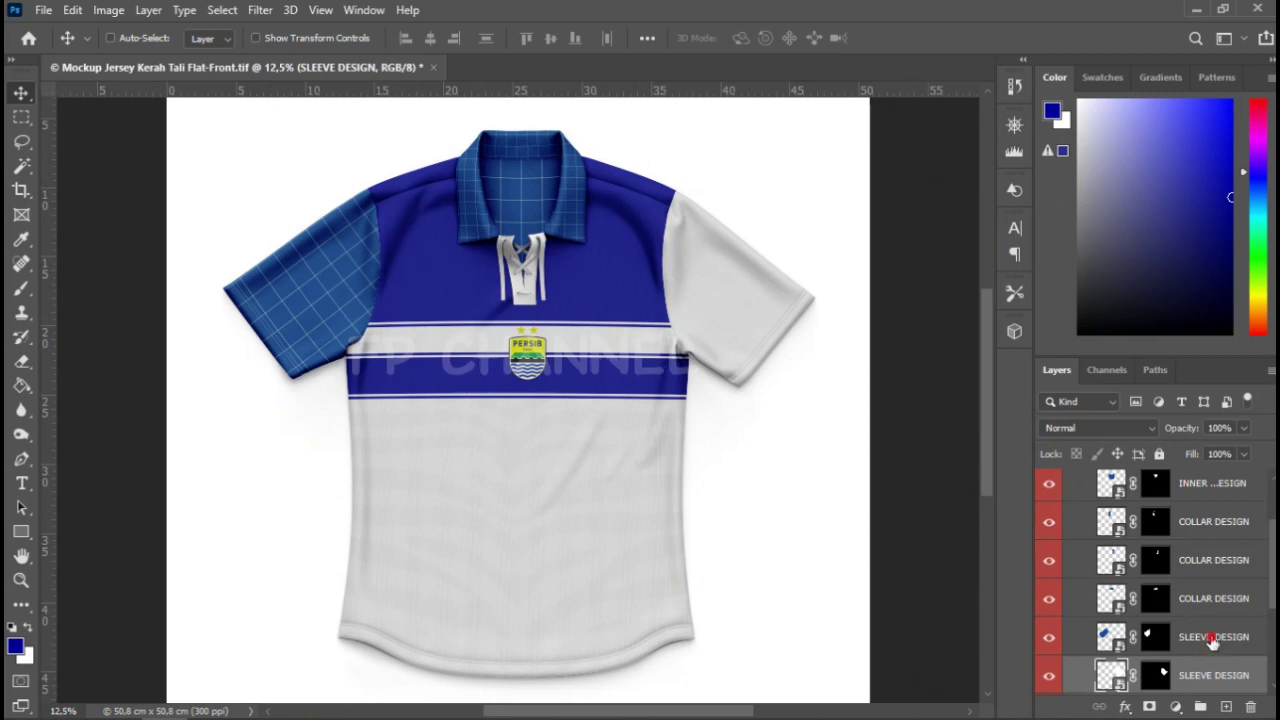
Fill the other SLEEVE DESIGN smart object with solid white and save it
click(1124, 645)
double_click(1112, 637)
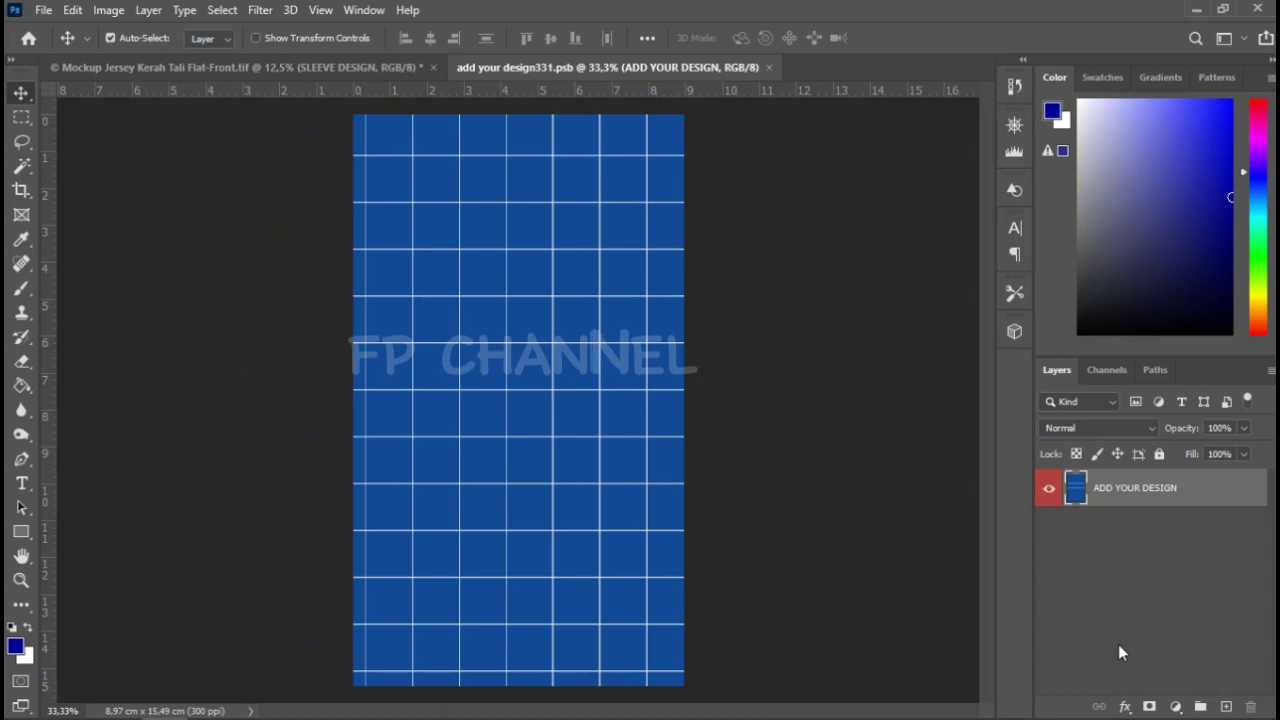
key(ctrl+BackSpace)
key(ctrl+w)
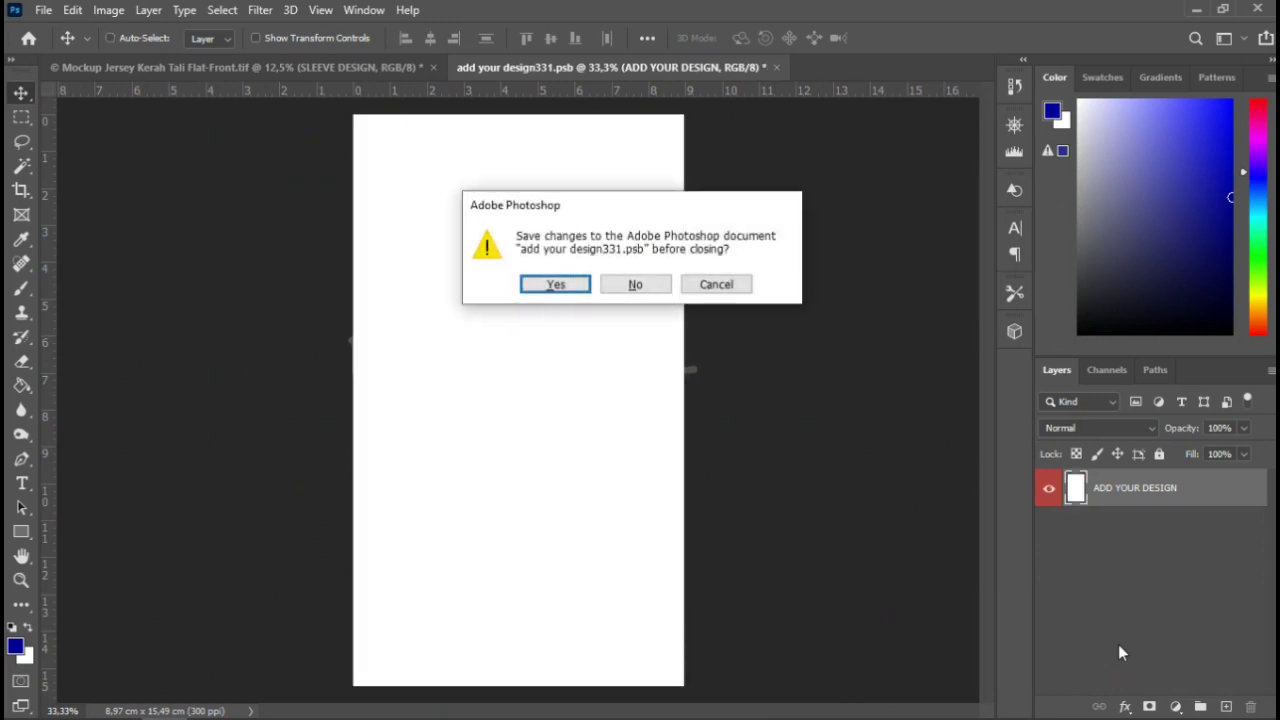
key(Return)
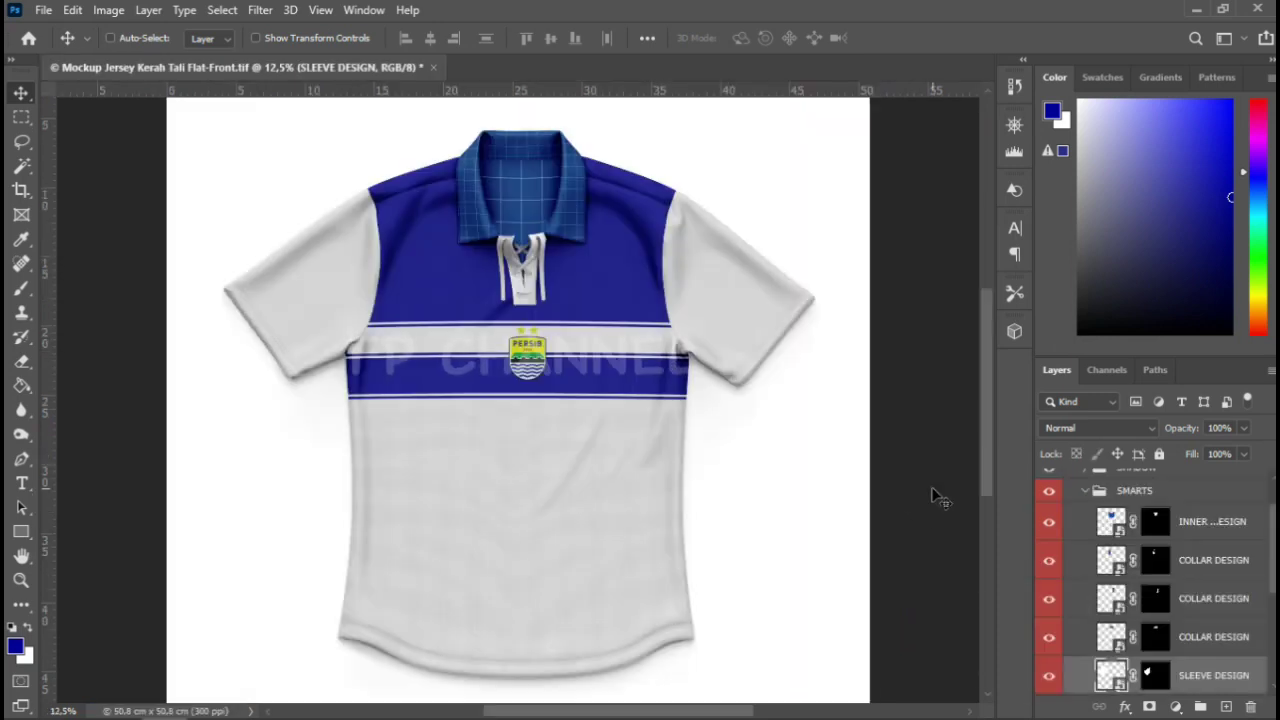
Replace the grid in the first COLLAR DESIGN smart object with a solid dark blue fill and save it
scroll(1160, 590, down, 1)
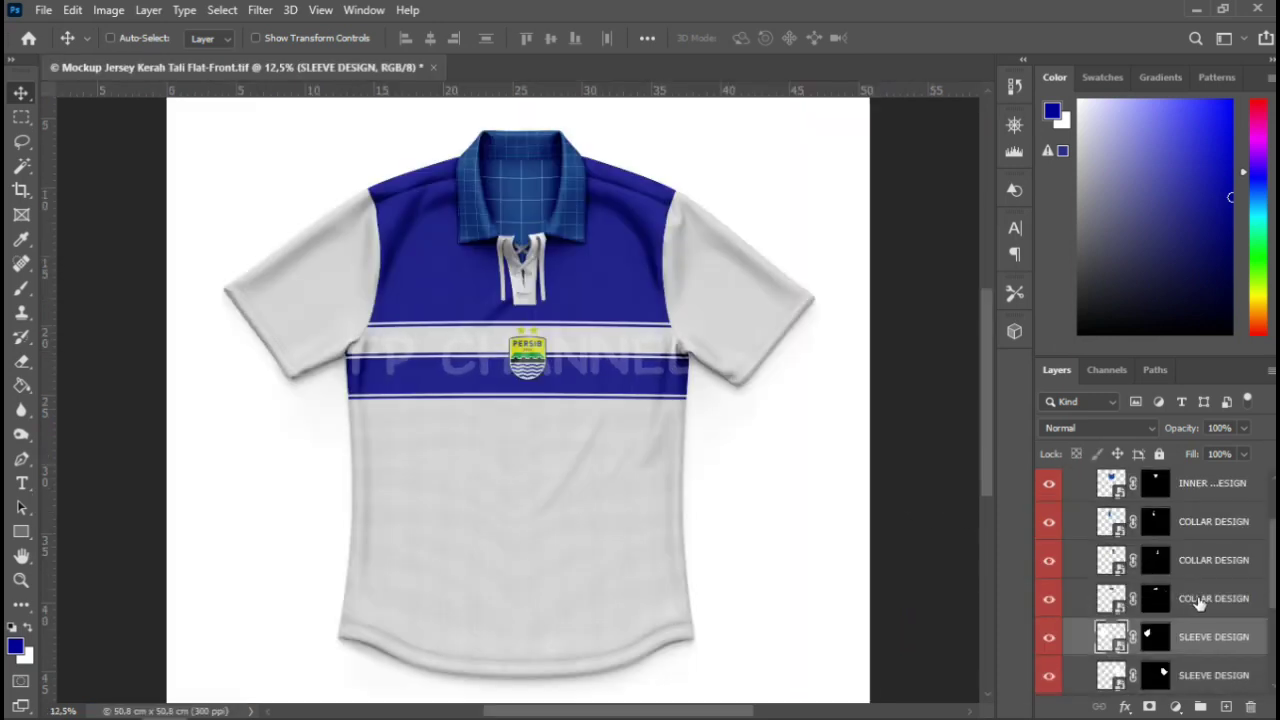
click(1200, 598)
scroll(1205, 600, down, 5)
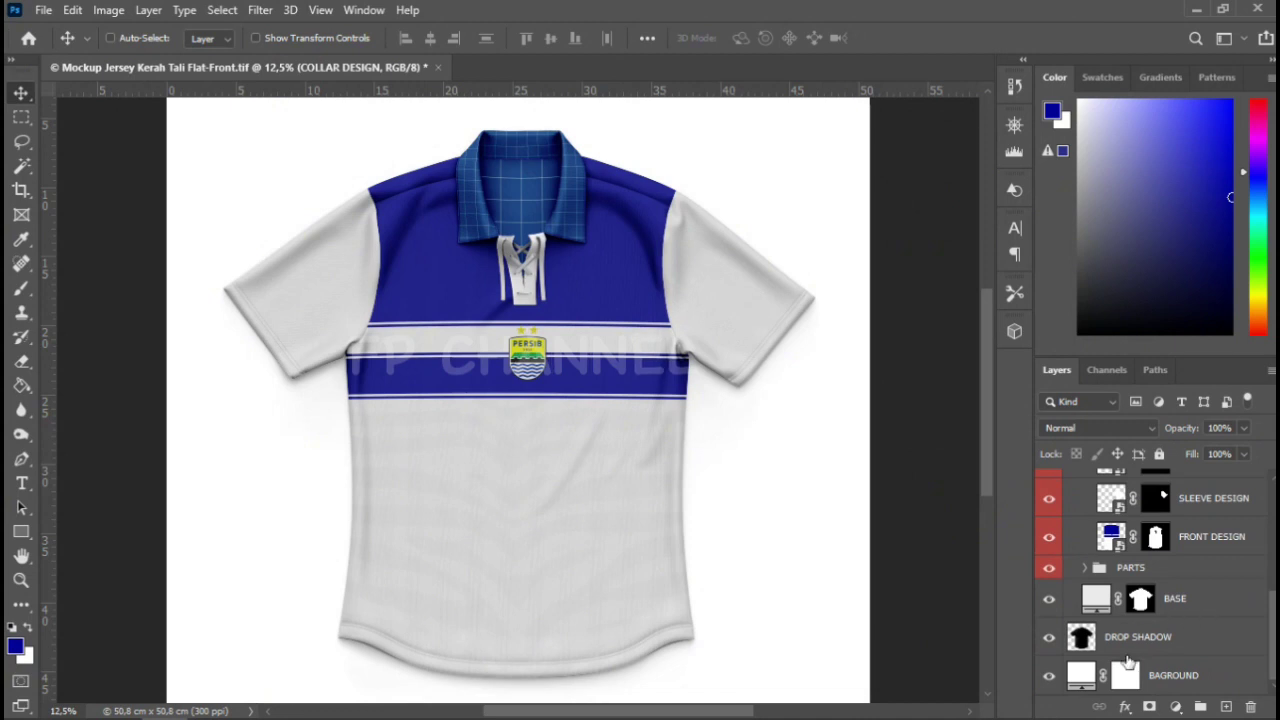
scroll(1126, 678, up, 3)
scroll(1128, 672, up, 2)
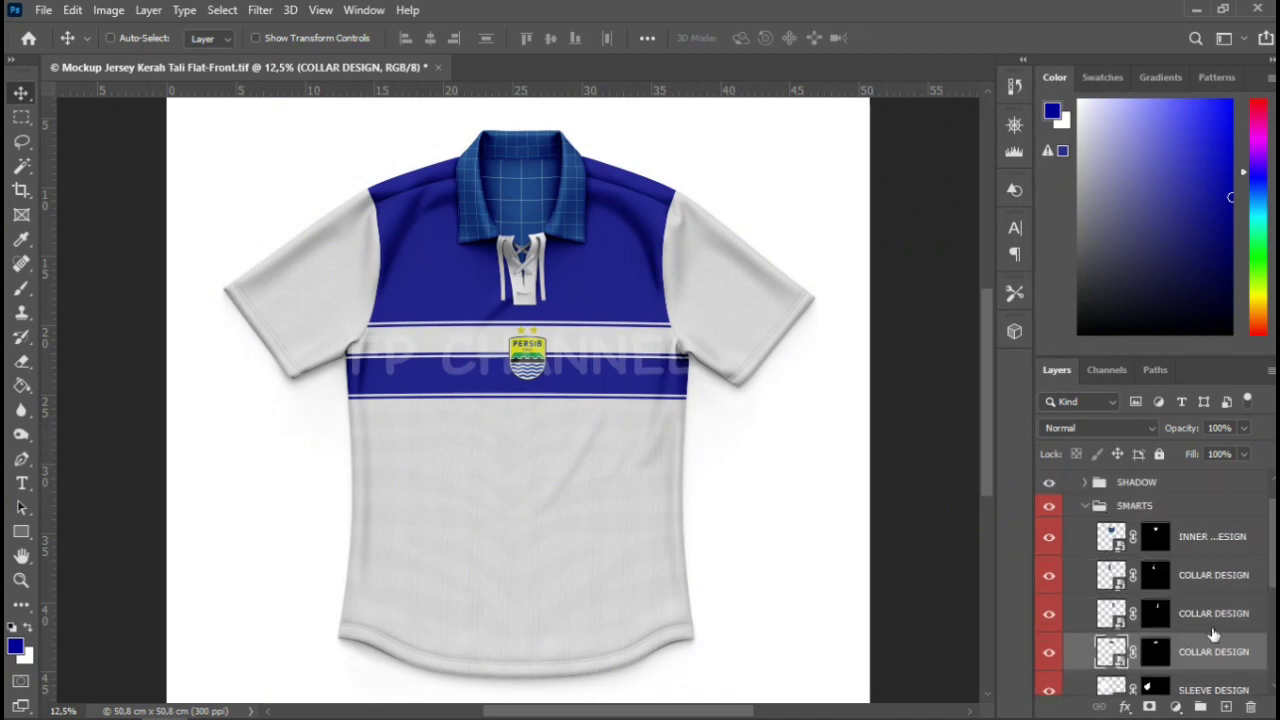
double_click(1112, 652)
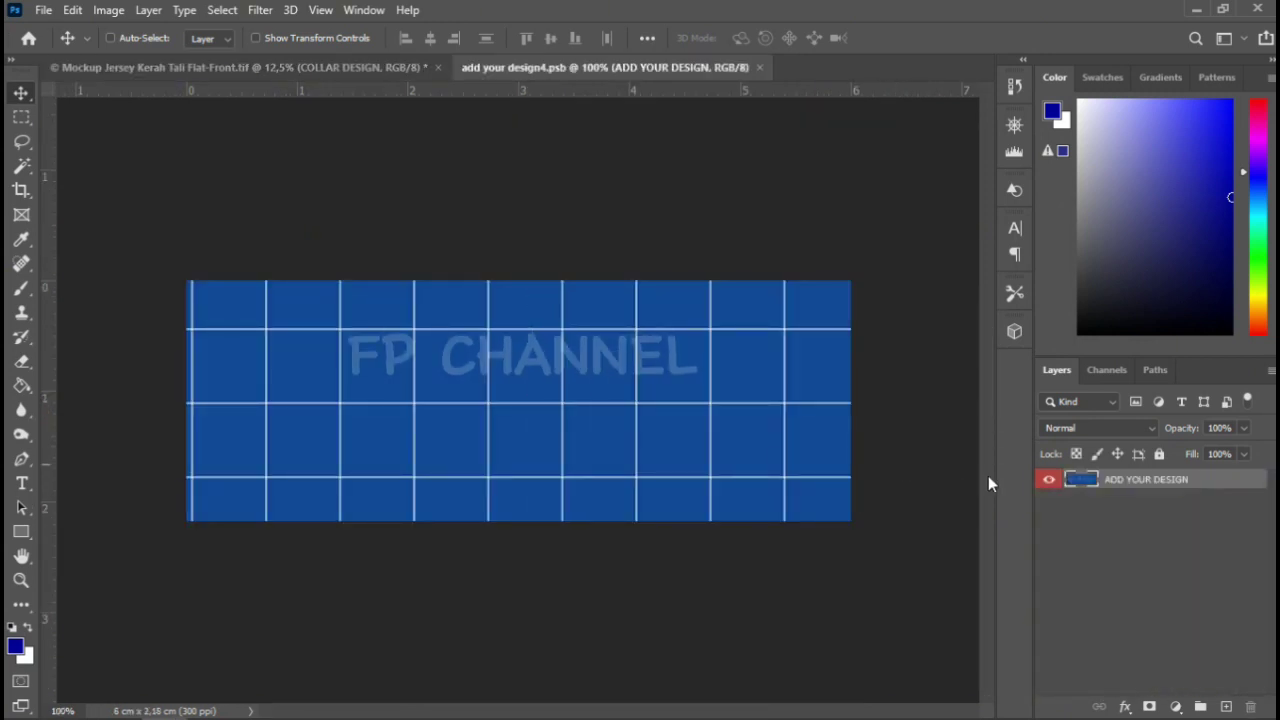
key(alt+BackSpace)
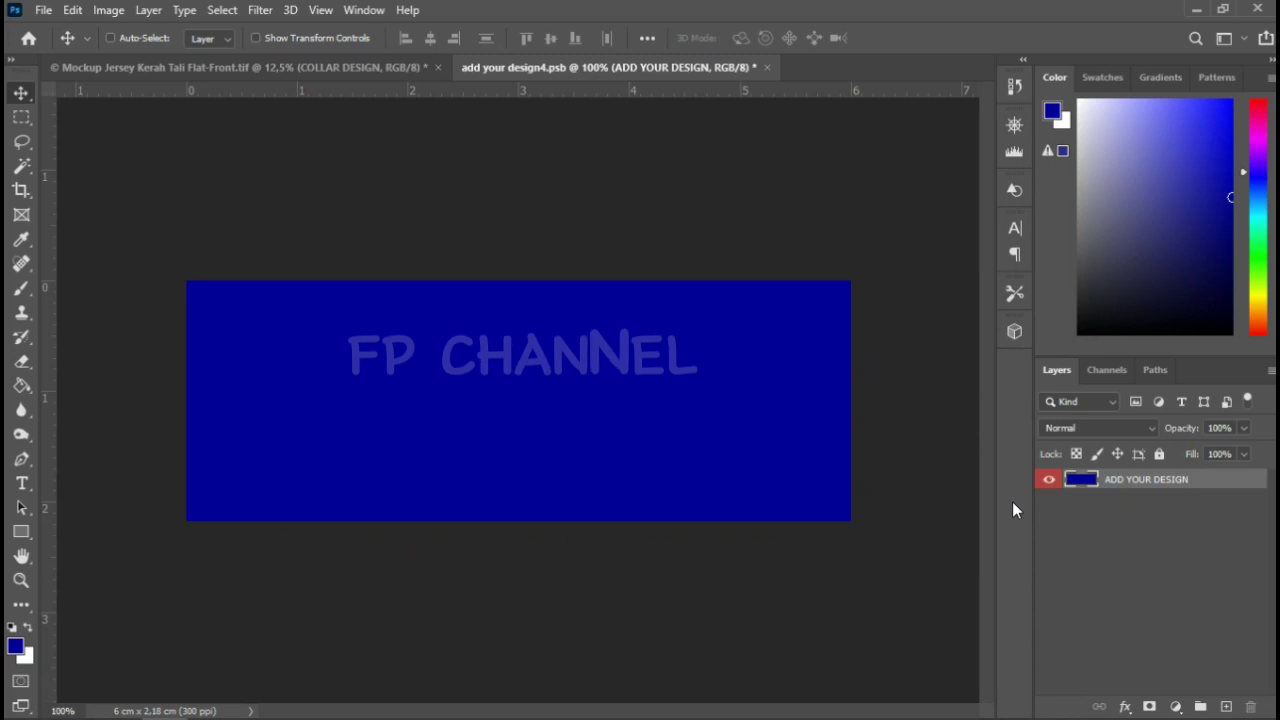
key(ctrl+w)
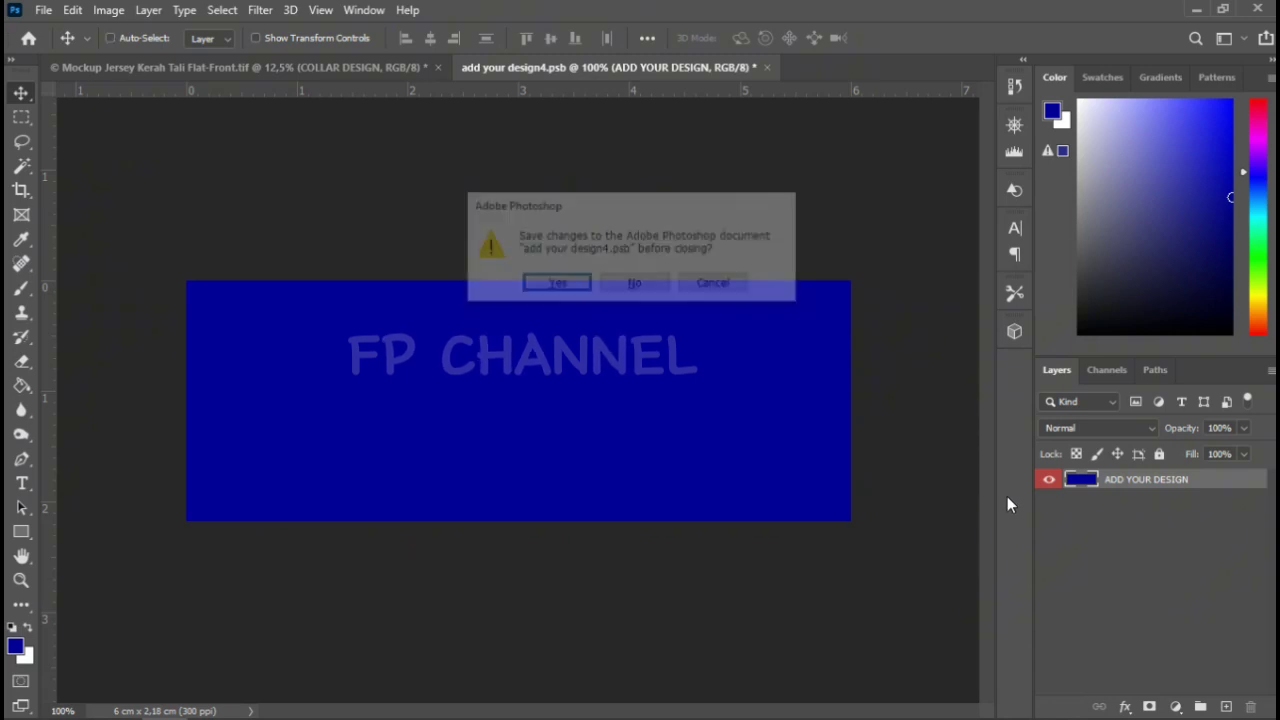
key(Return)
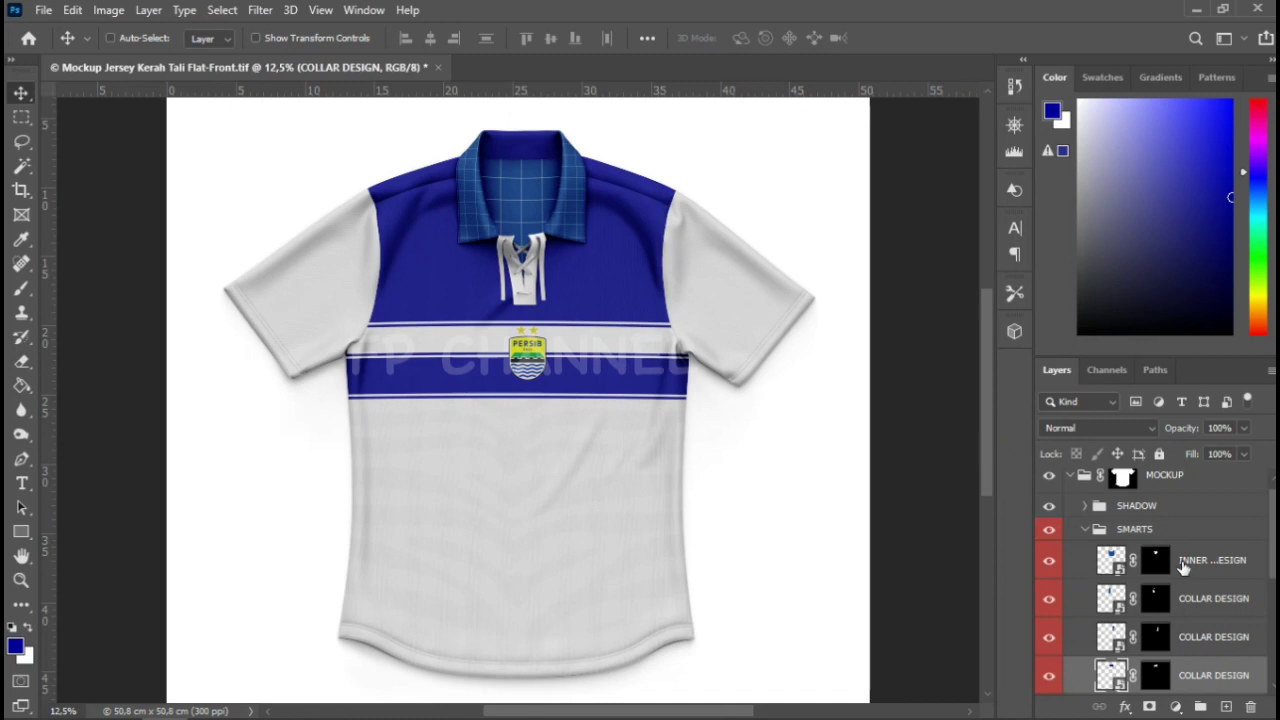
click(1116, 642)
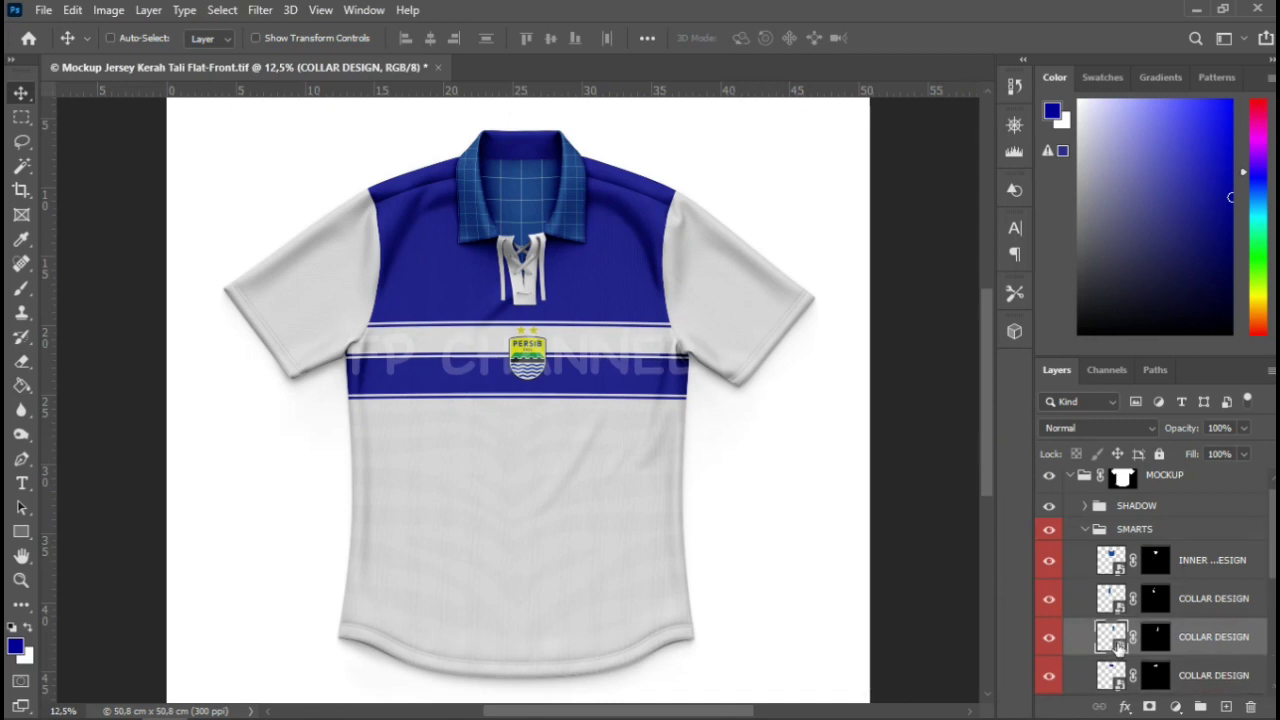
Fill the remaining two COLLAR DESIGN smart objects solid dark blue and save them
double_click(1117, 643)
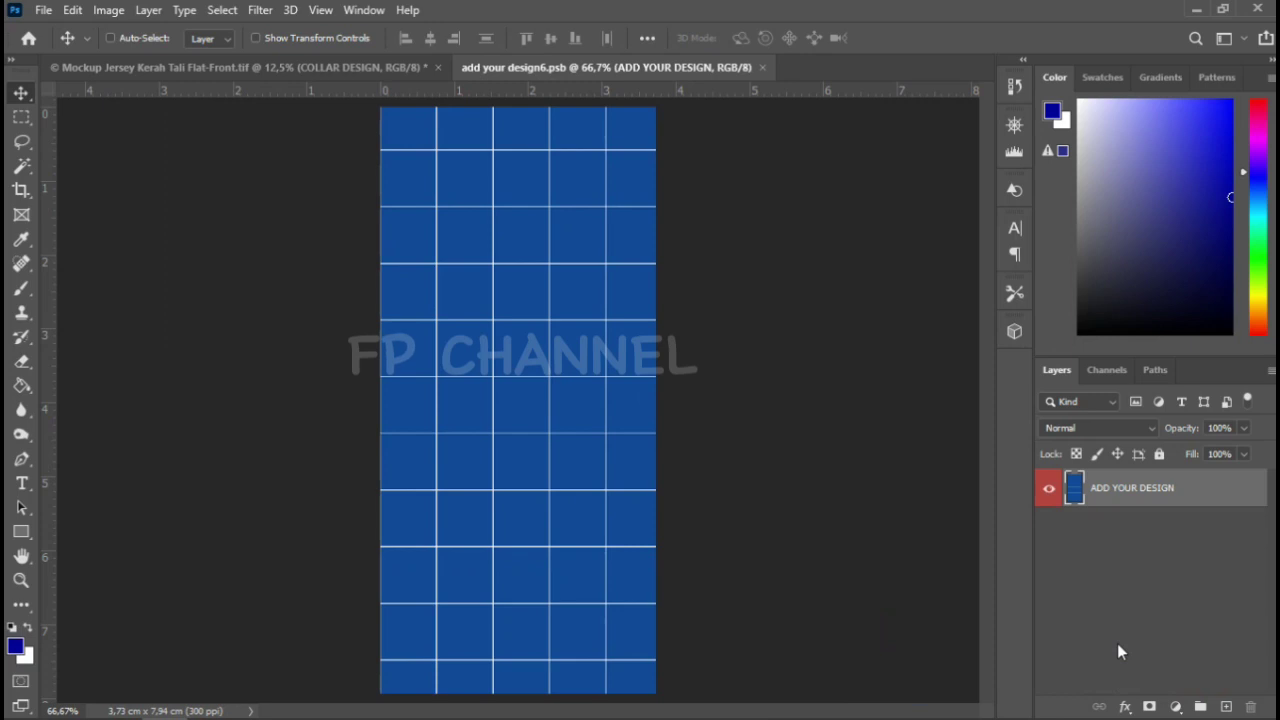
click(1117, 647)
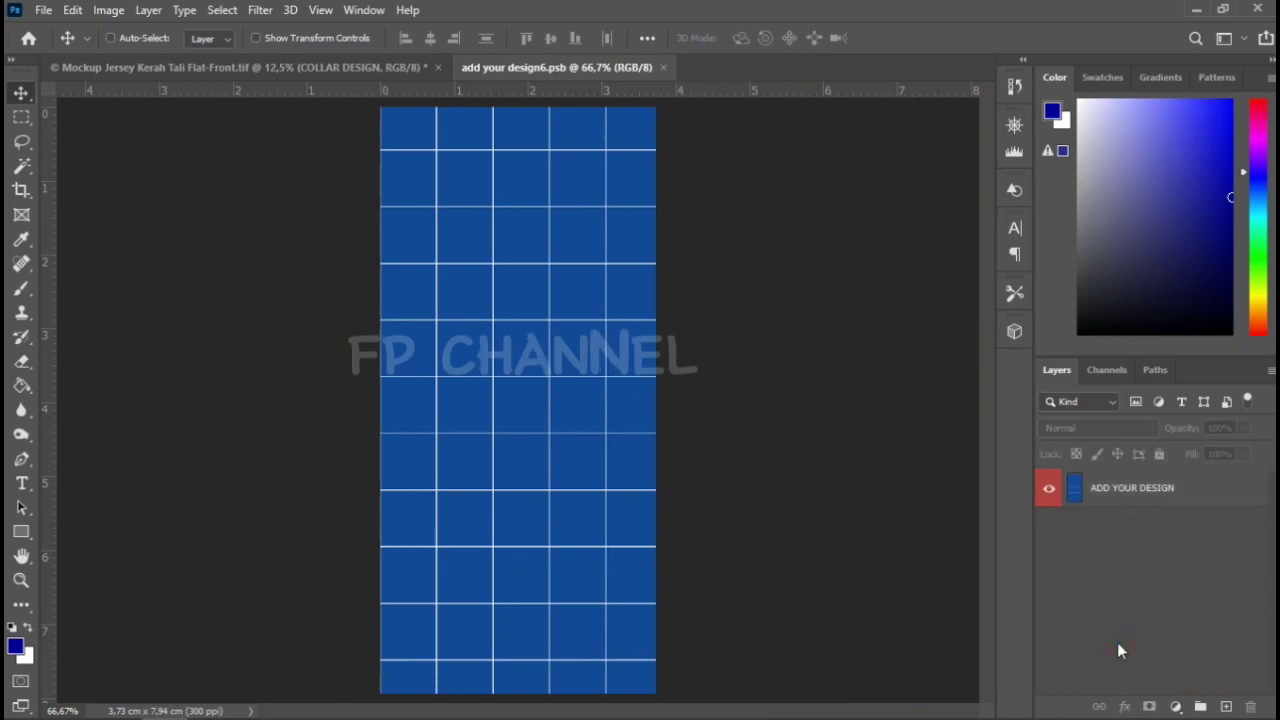
key(ctrl)
click(1163, 488)
key(alt+BackSpace)
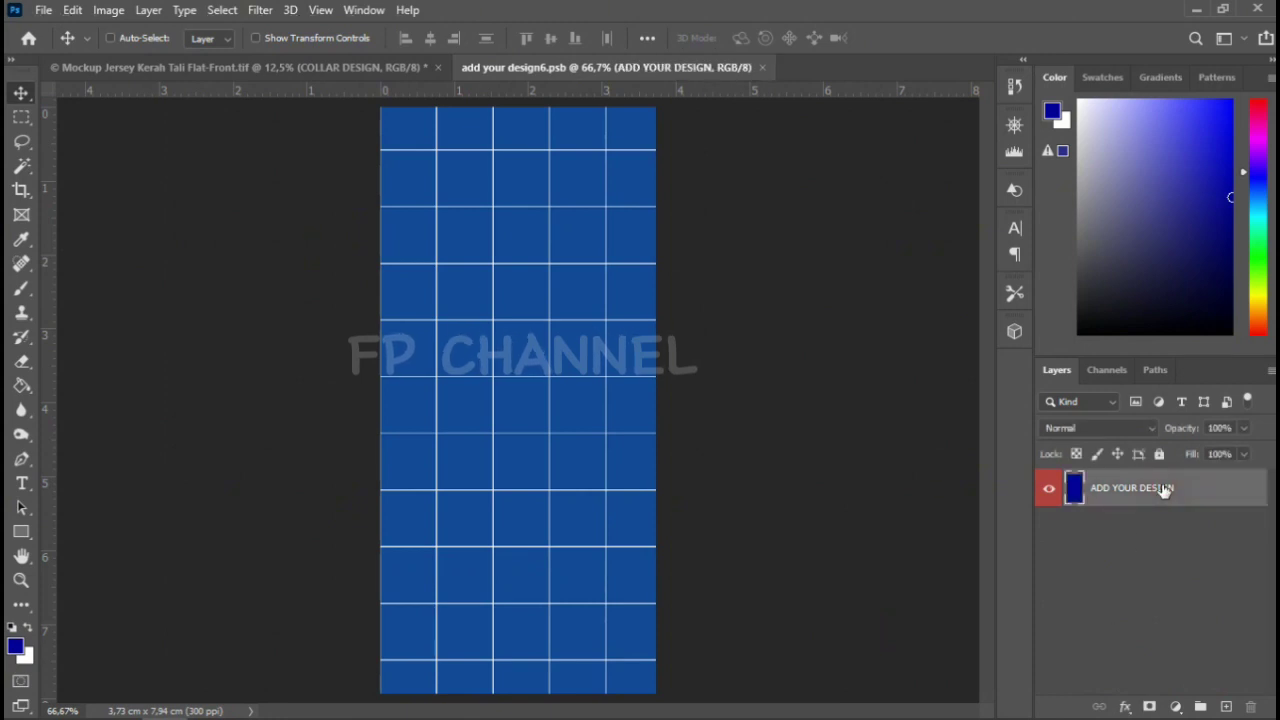
key(ctrl+w)
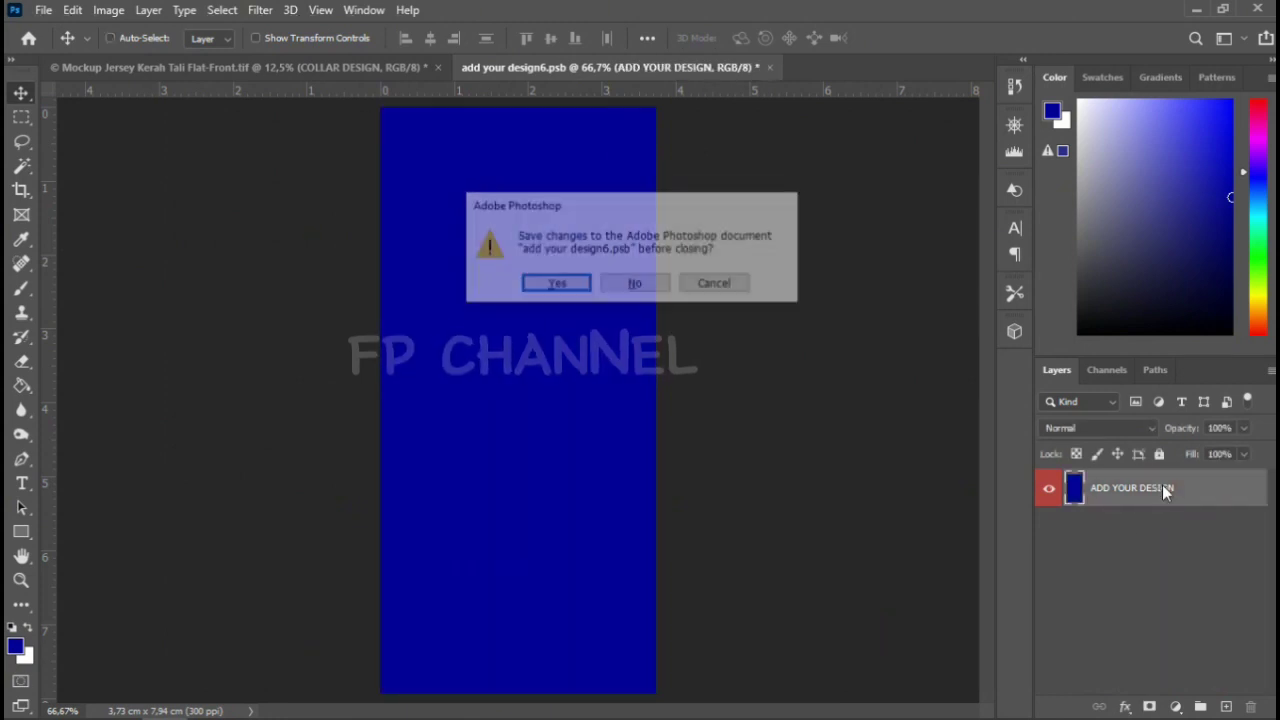
key(Return)
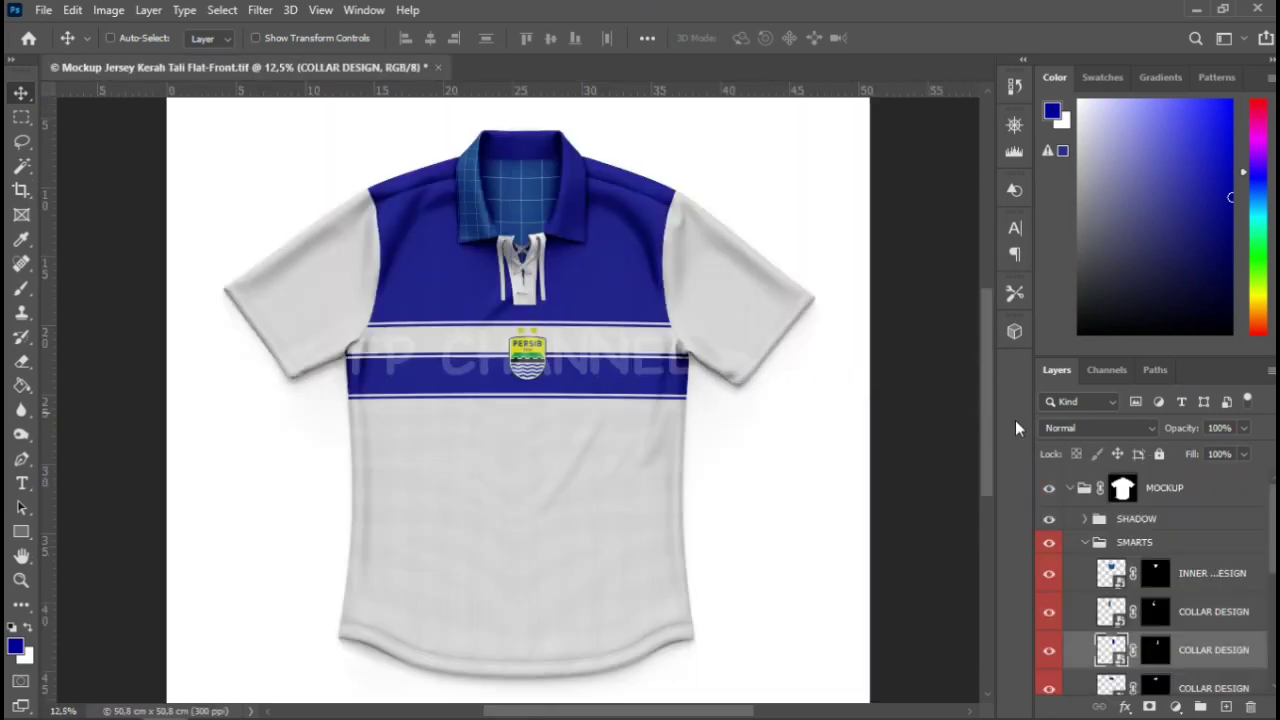
click(1224, 612)
double_click(1114, 612)
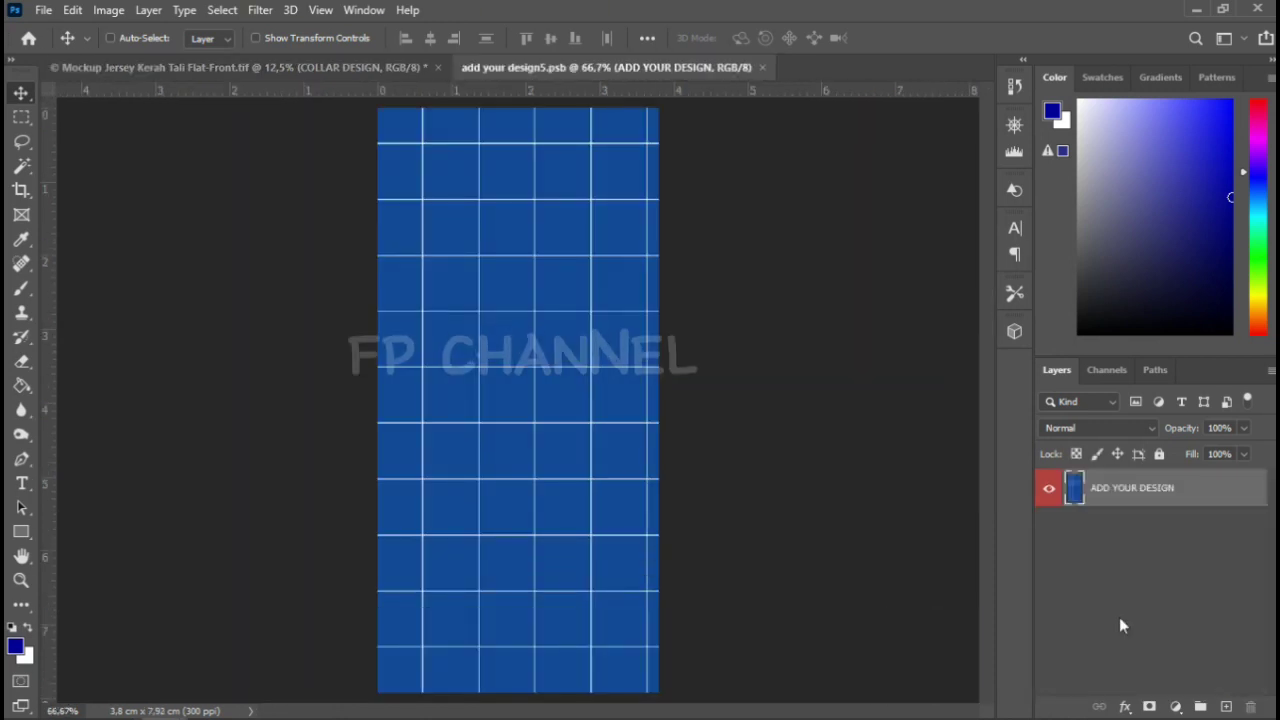
key(alt+BackSpace)
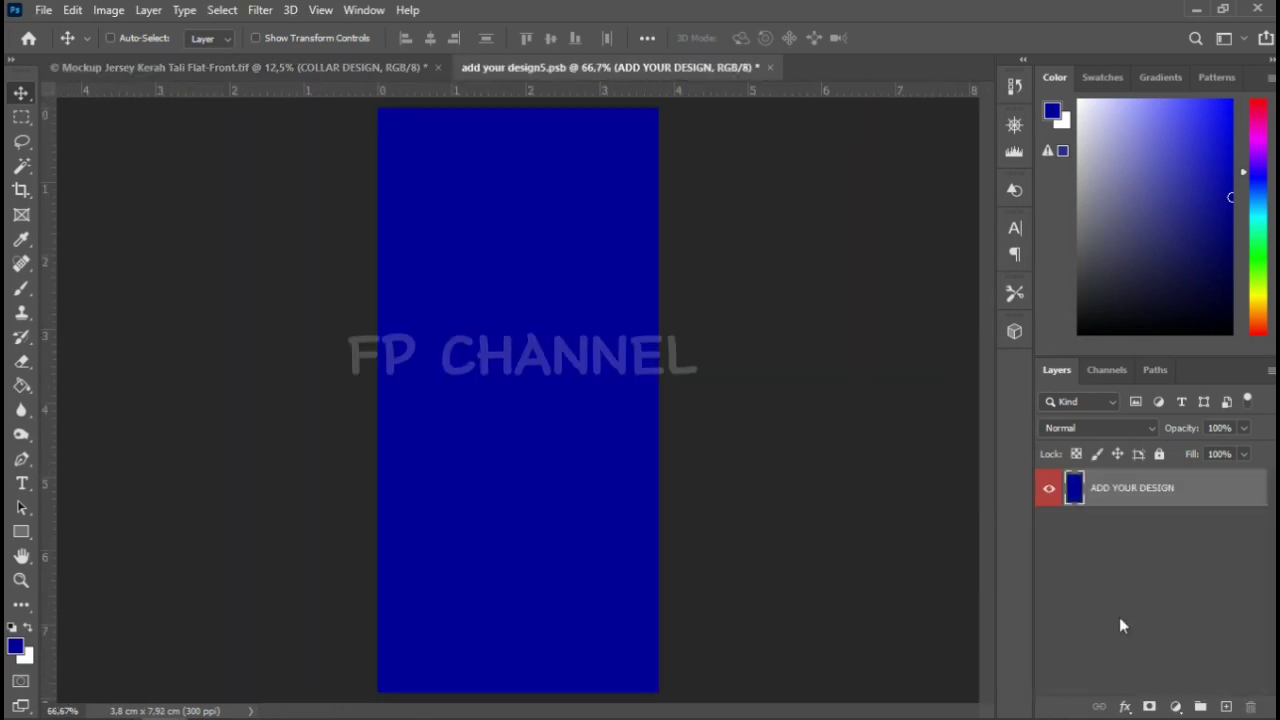
key(ctrl+w)
key(Return)
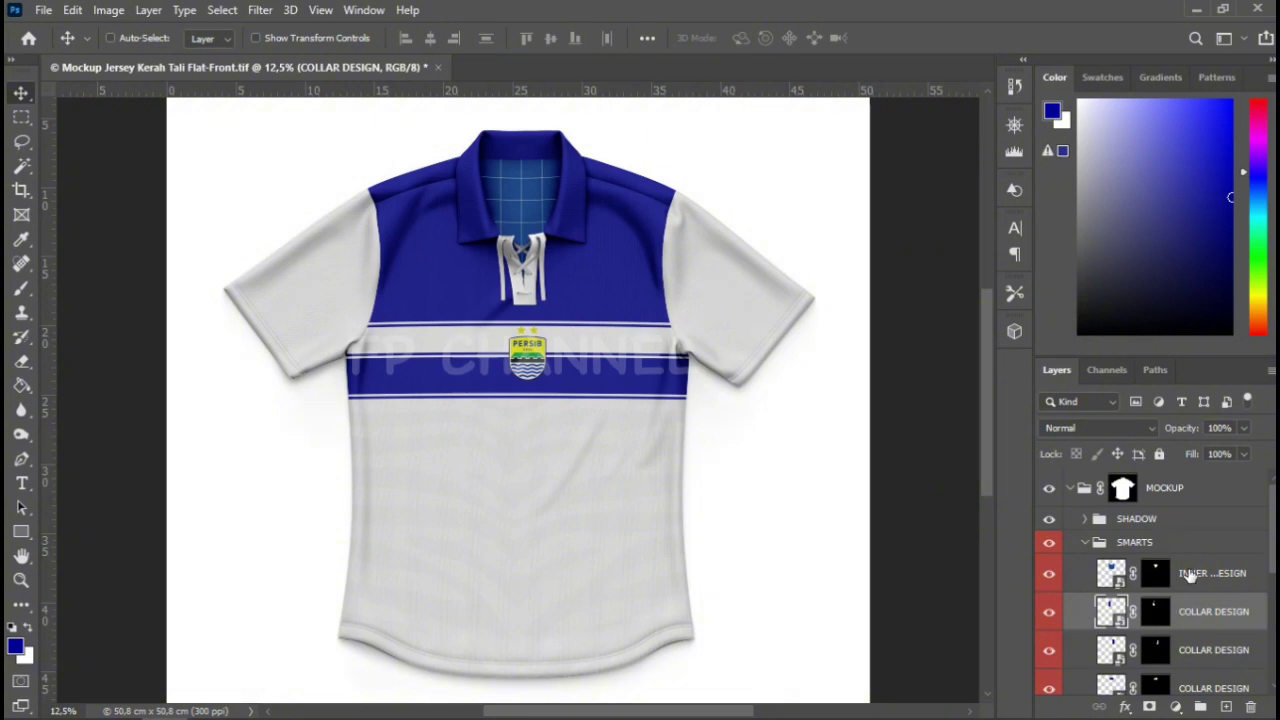
Fill the INNER SIDE DESIGN smart object plain white and save it
click(1189, 572)
double_click(1113, 575)
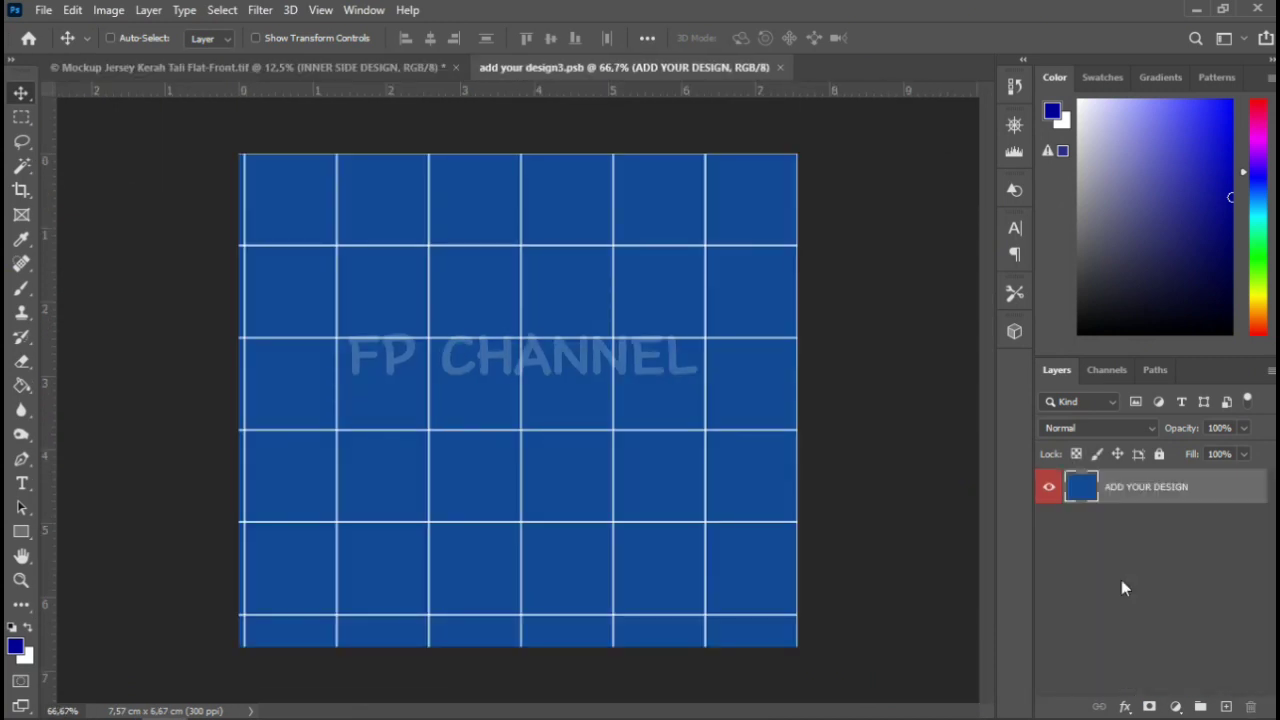
key(ctrl+BackSpace)
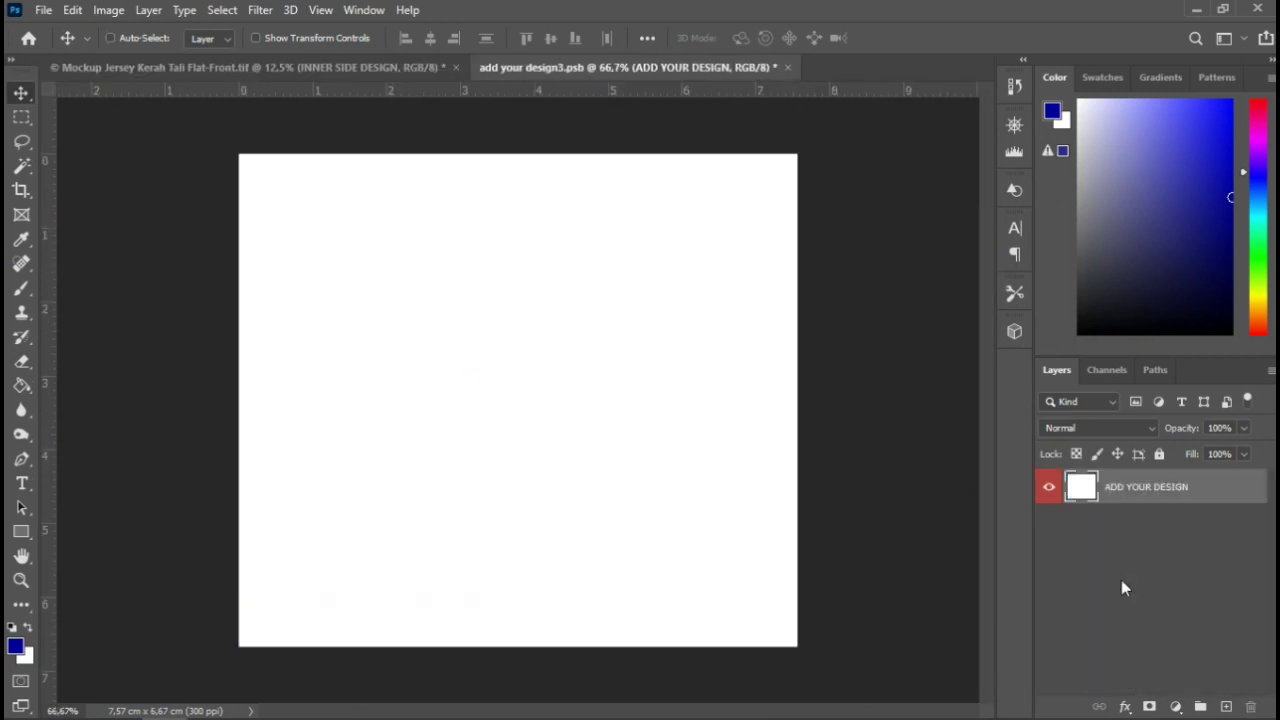
key(ctrl+w)
key(Return)
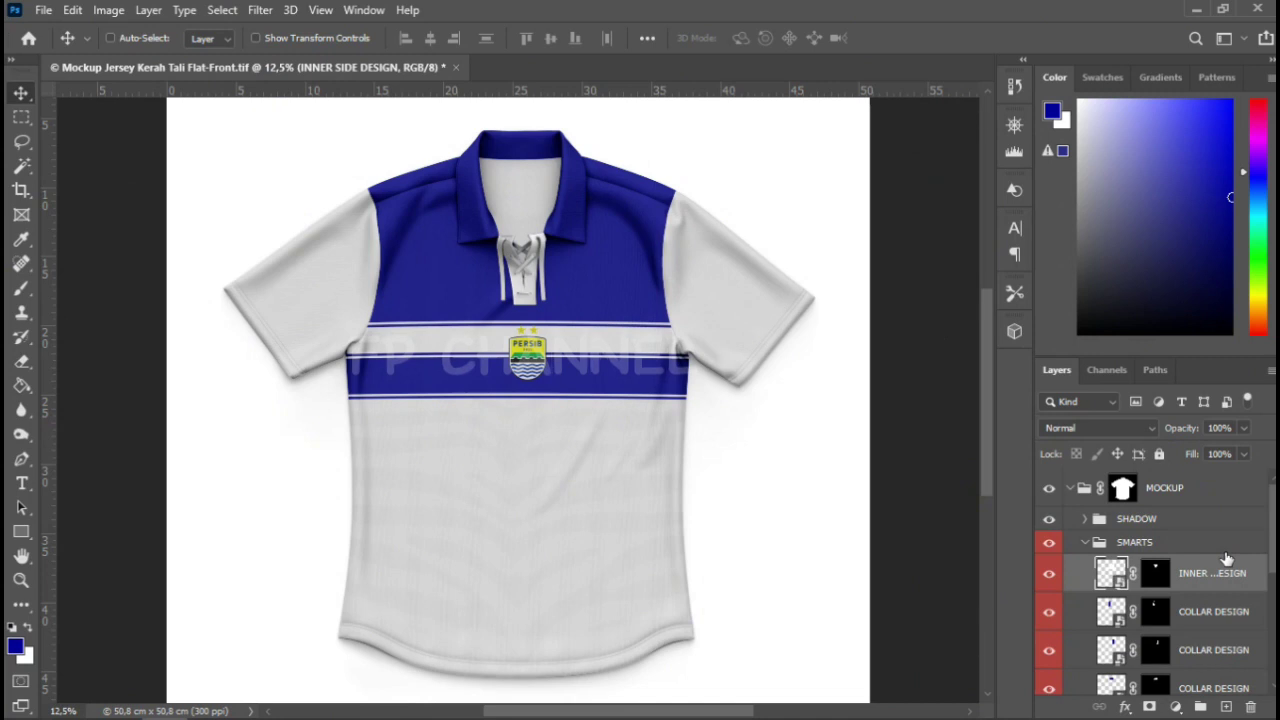
Fill the lower SLEEVE DESIGN smart object solid dark blue and save it
scroll(1217, 571, down, 2)
scroll(1220, 574, down, 1)
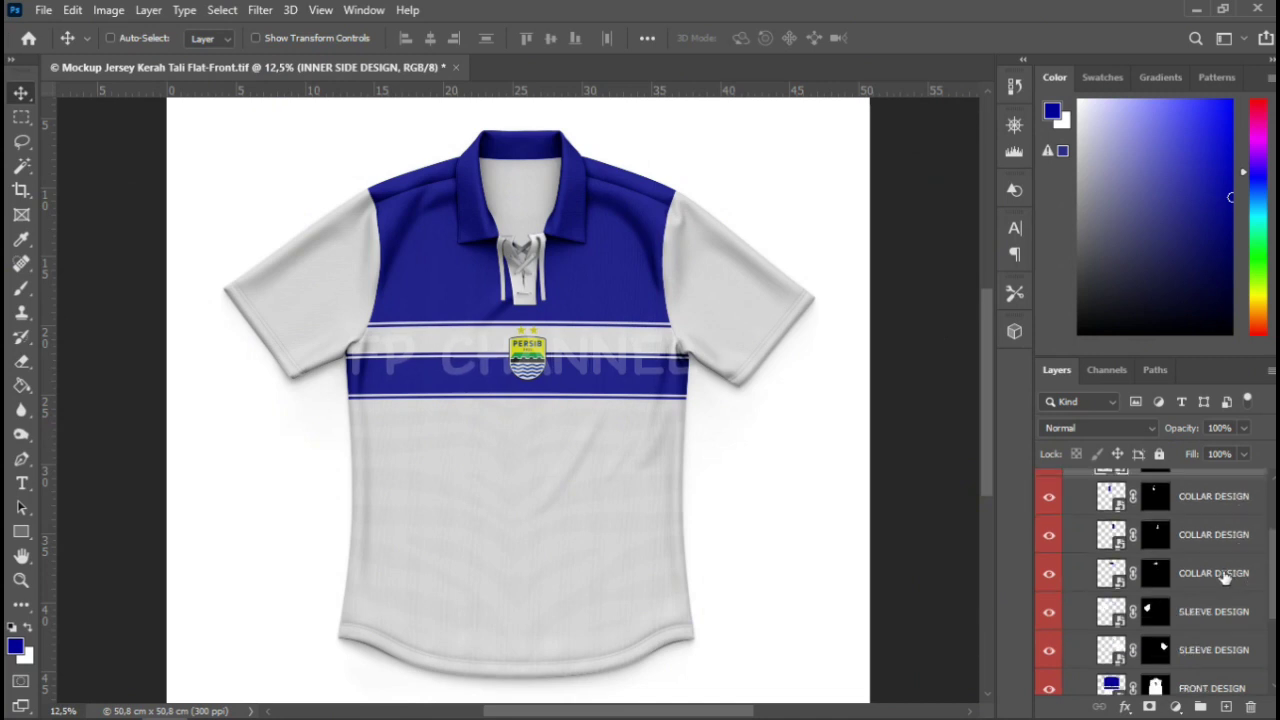
scroll(1222, 576, down, 2)
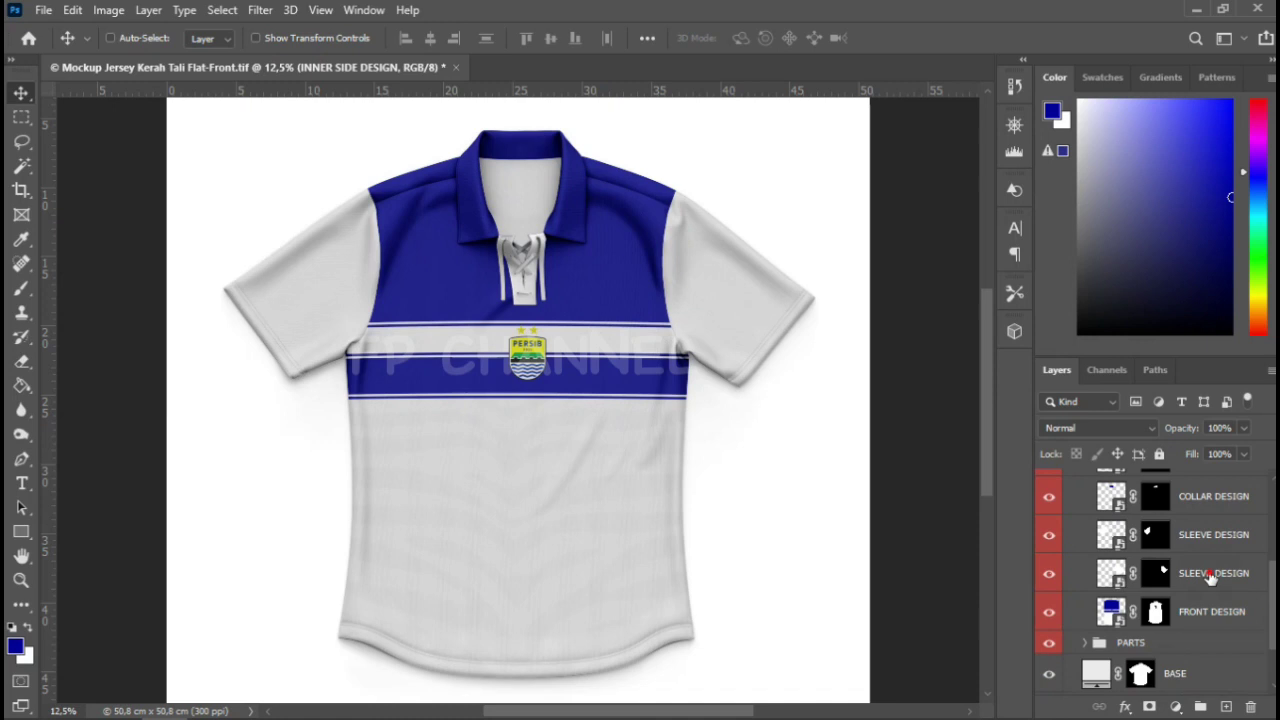
click(1143, 586)
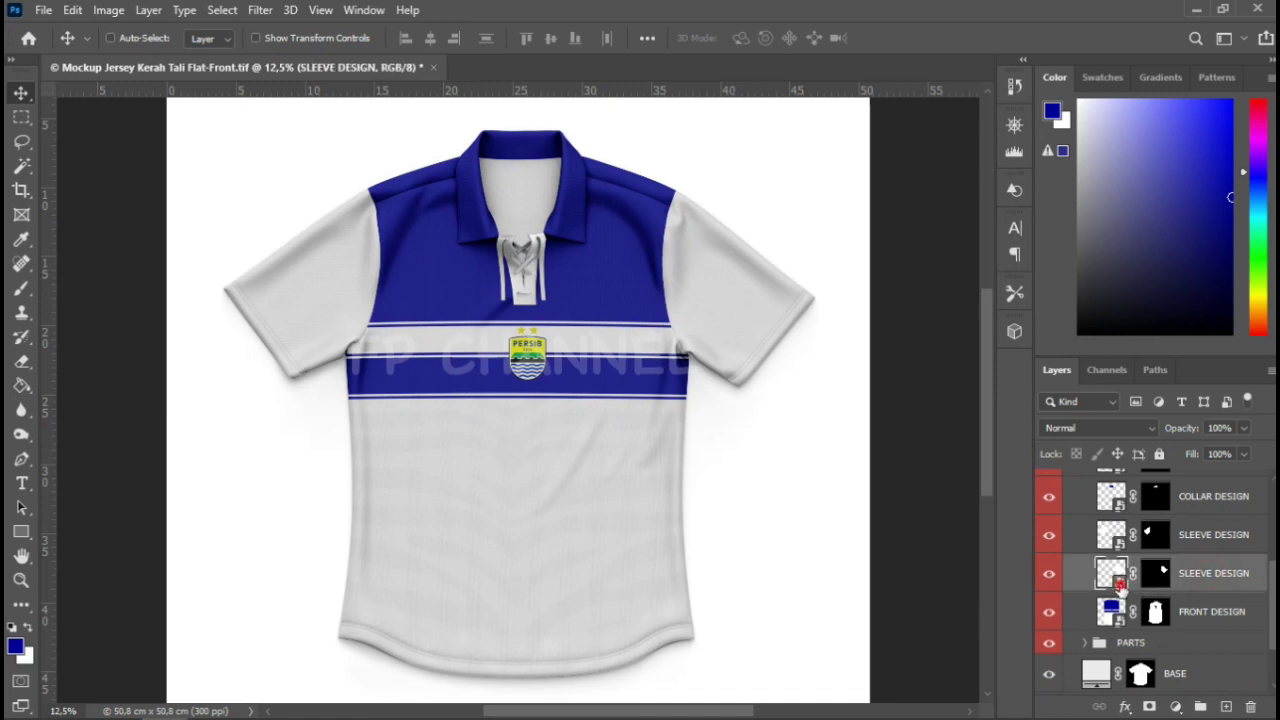
double_click(1111, 574)
key(alt+BackSpace)
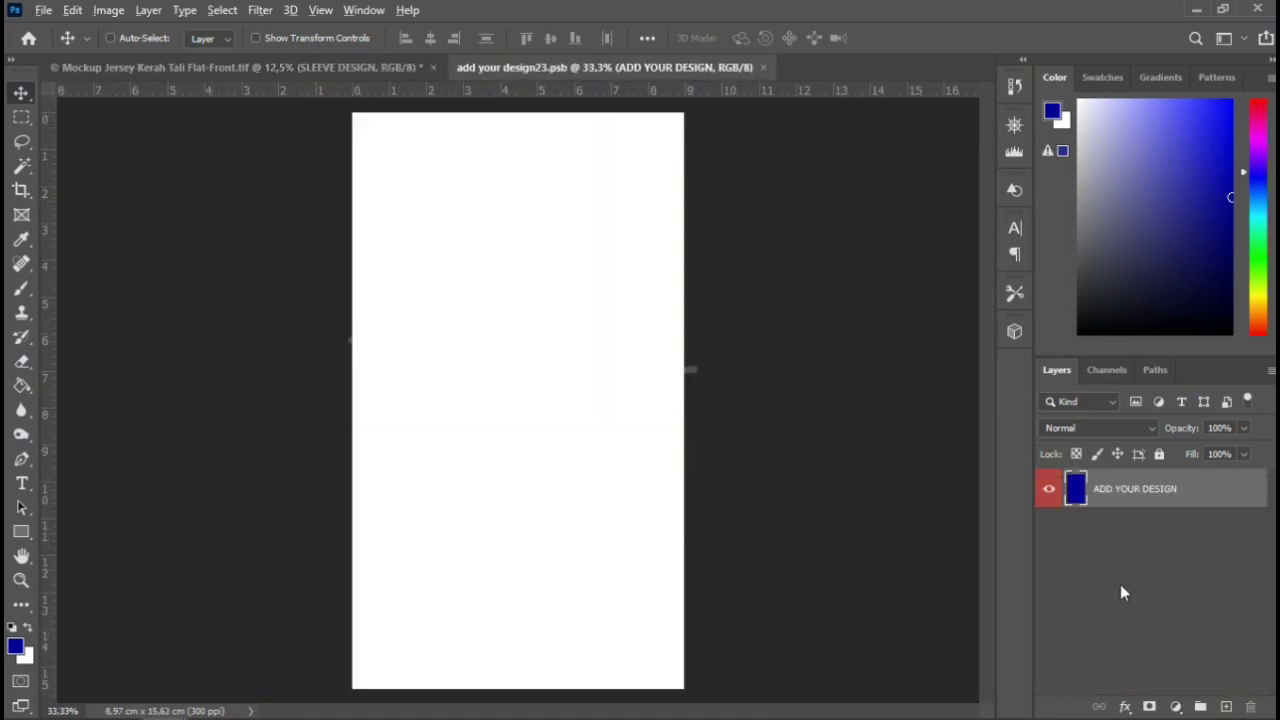
key(ctrl+w)
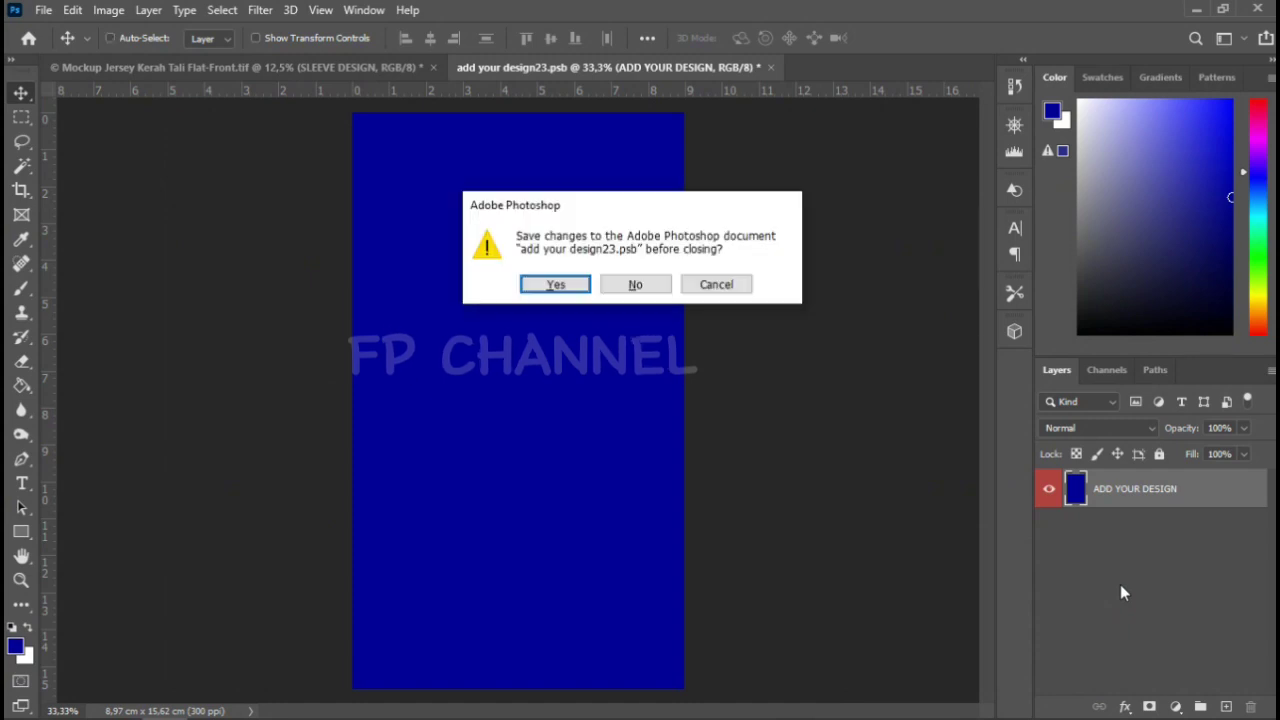
key(Return)
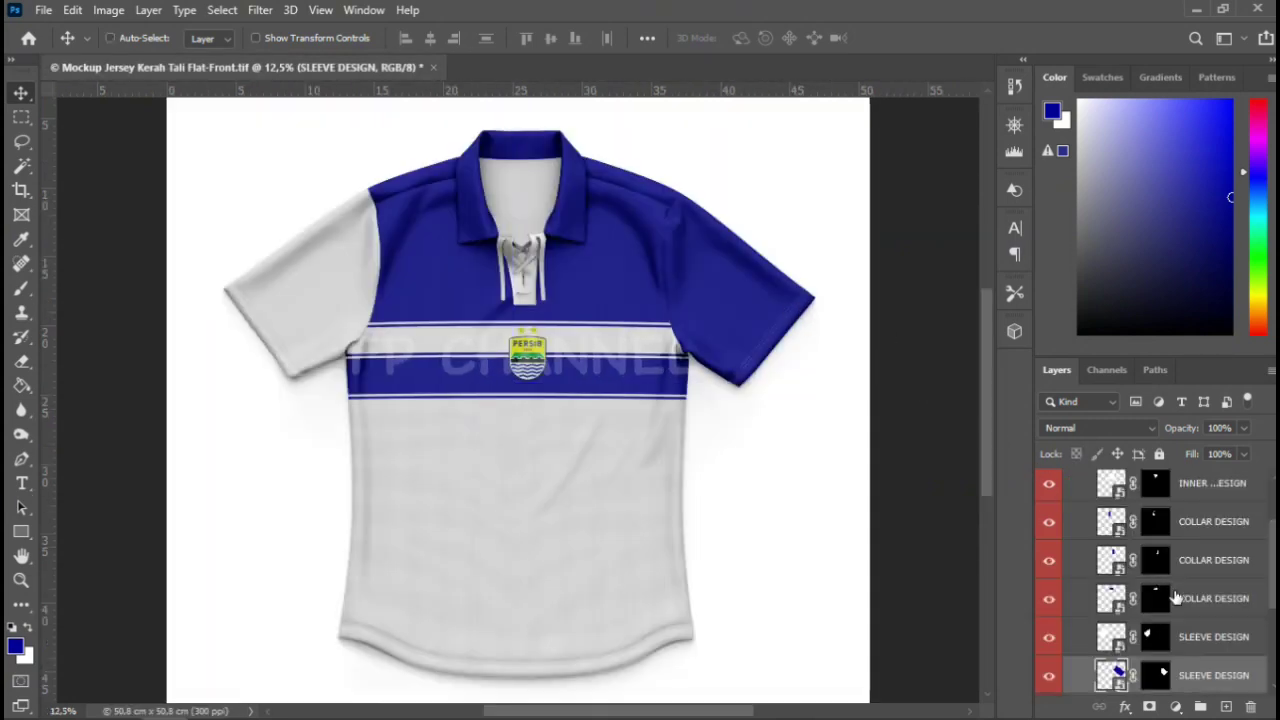
Fill the upper SLEEVE DESIGN smart object dark blue and save it
scroll(1188, 610, down, 1)
click(1192, 596)
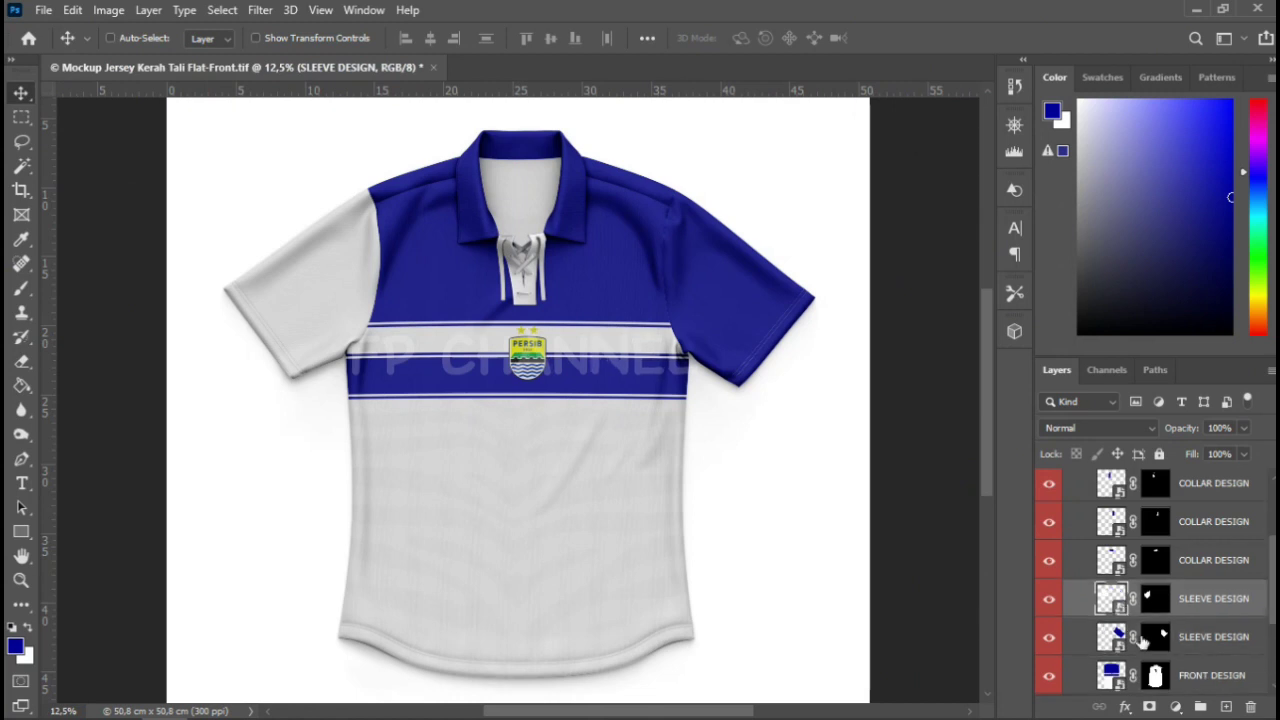
double_click(1112, 600)
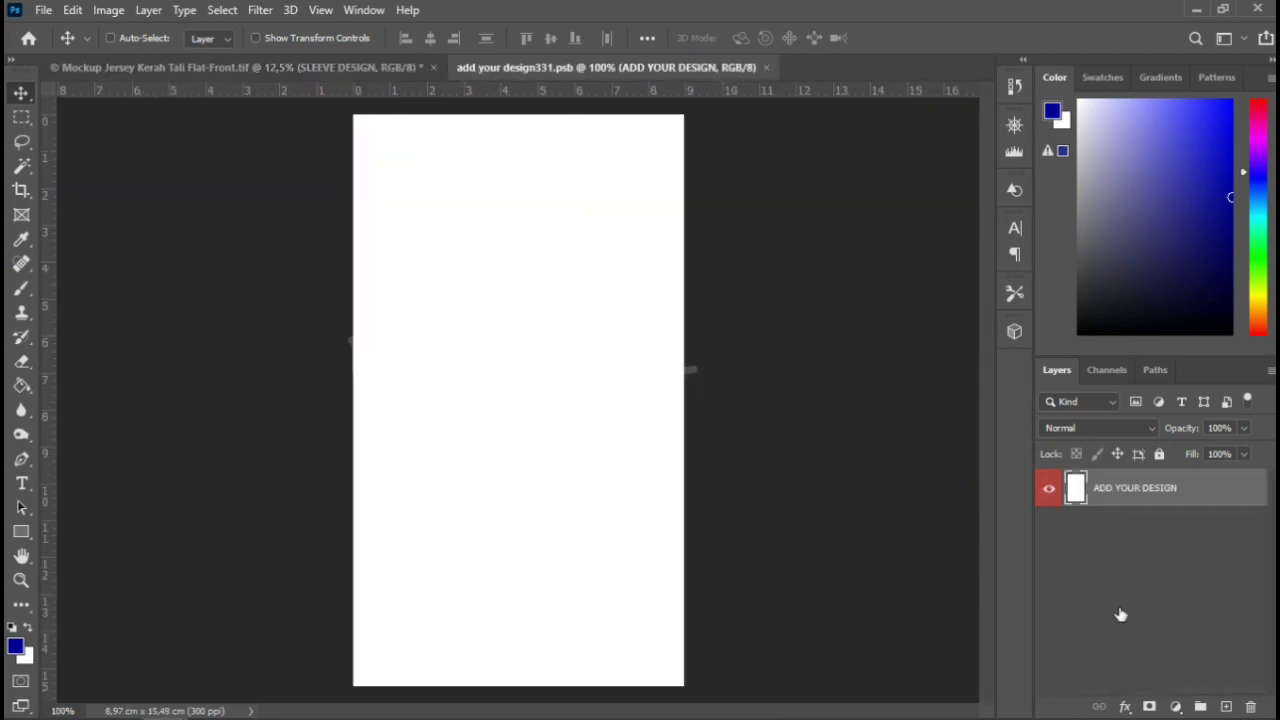
key(alt+BackSpace)
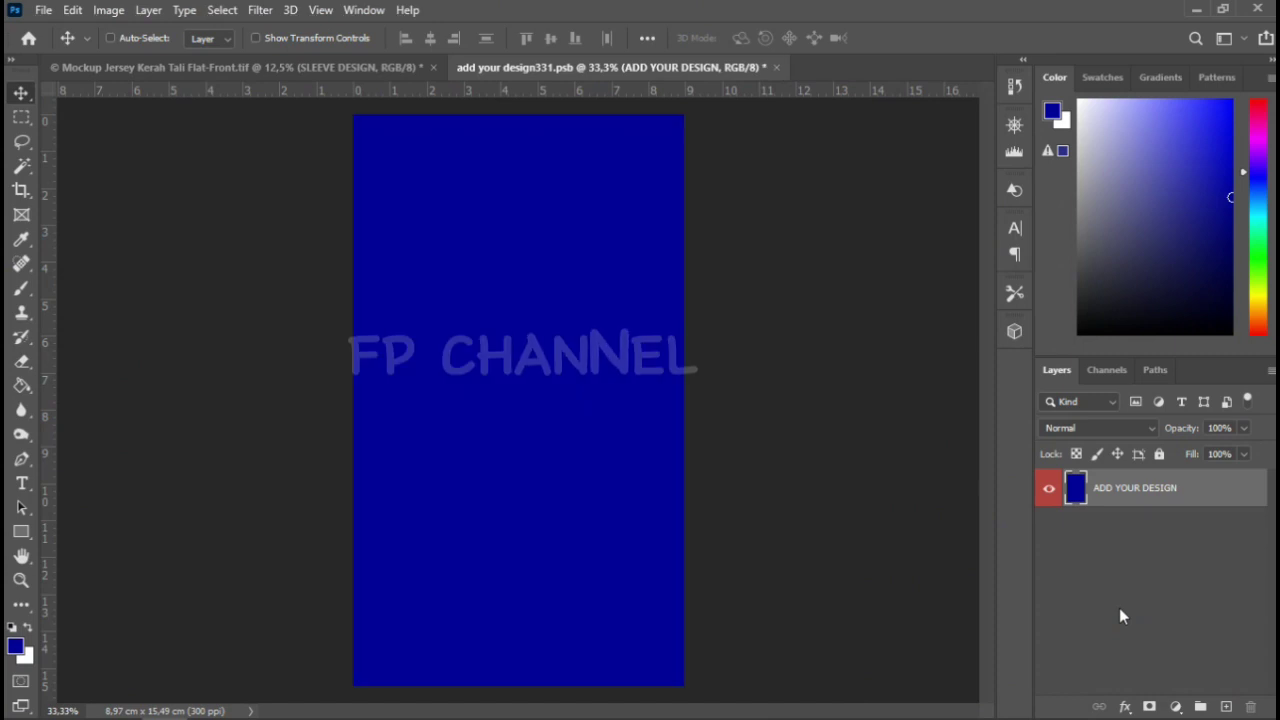
key(ctrl+w)
key(Return)
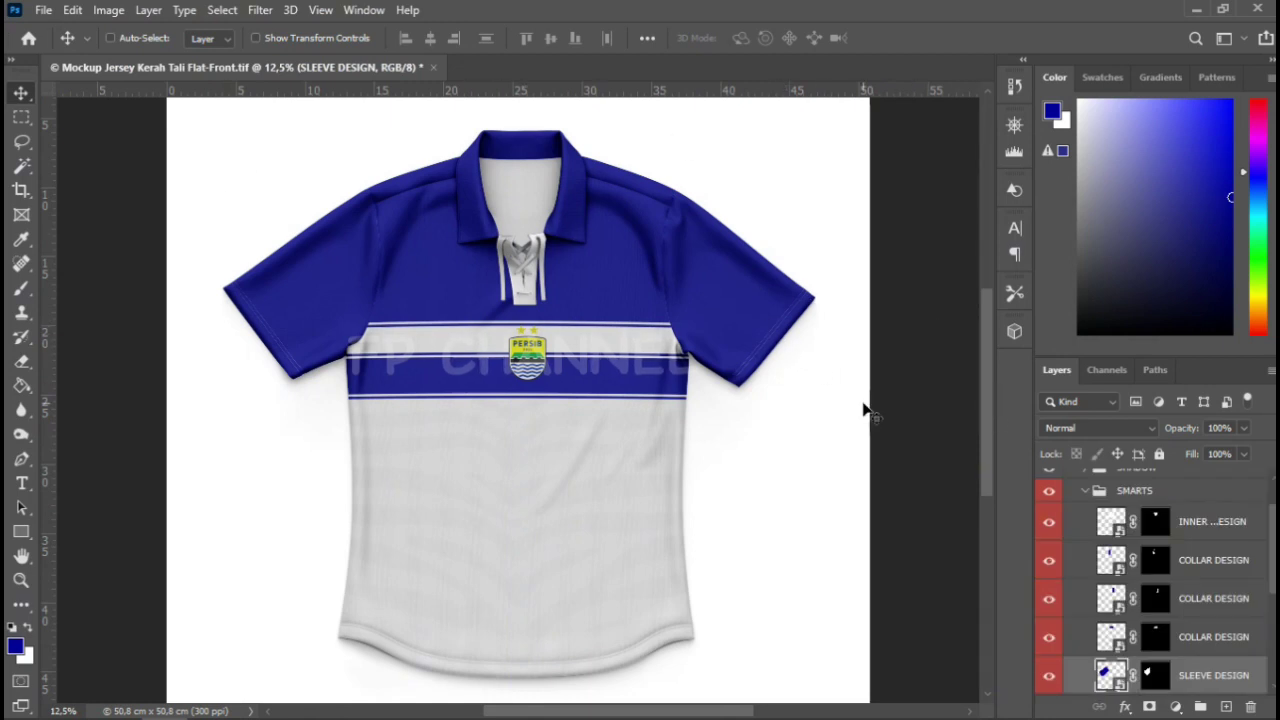
Set the TALI lace fill in the PARTS group to dark charcoal 2e2e2e
scroll(1212, 545, down, 4)
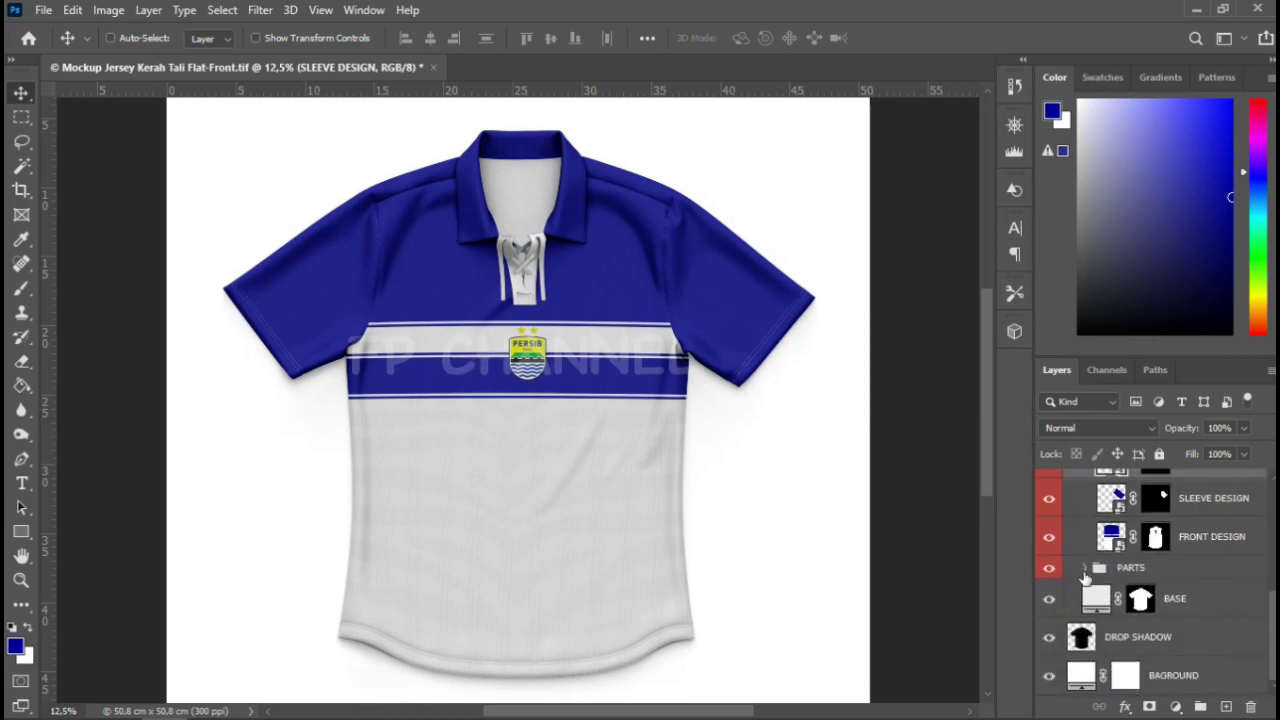
click(1087, 568)
scroll(1134, 583, down, 2)
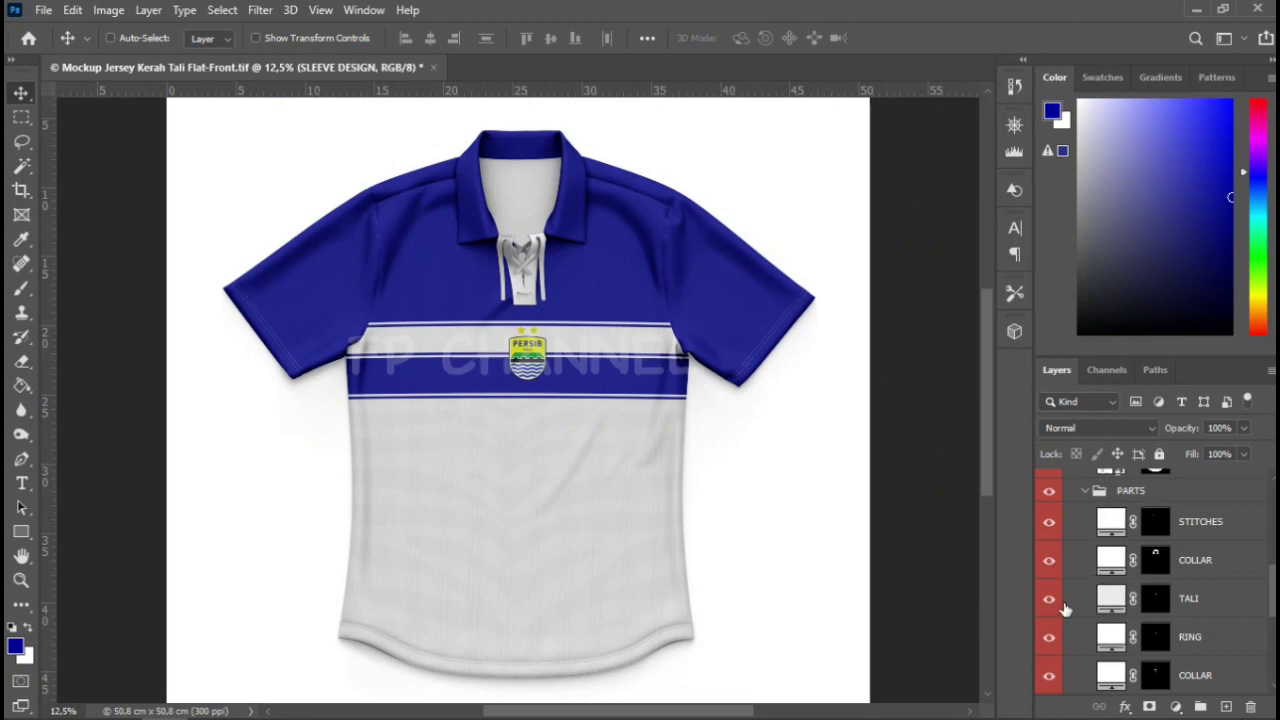
double_click(1110, 596)
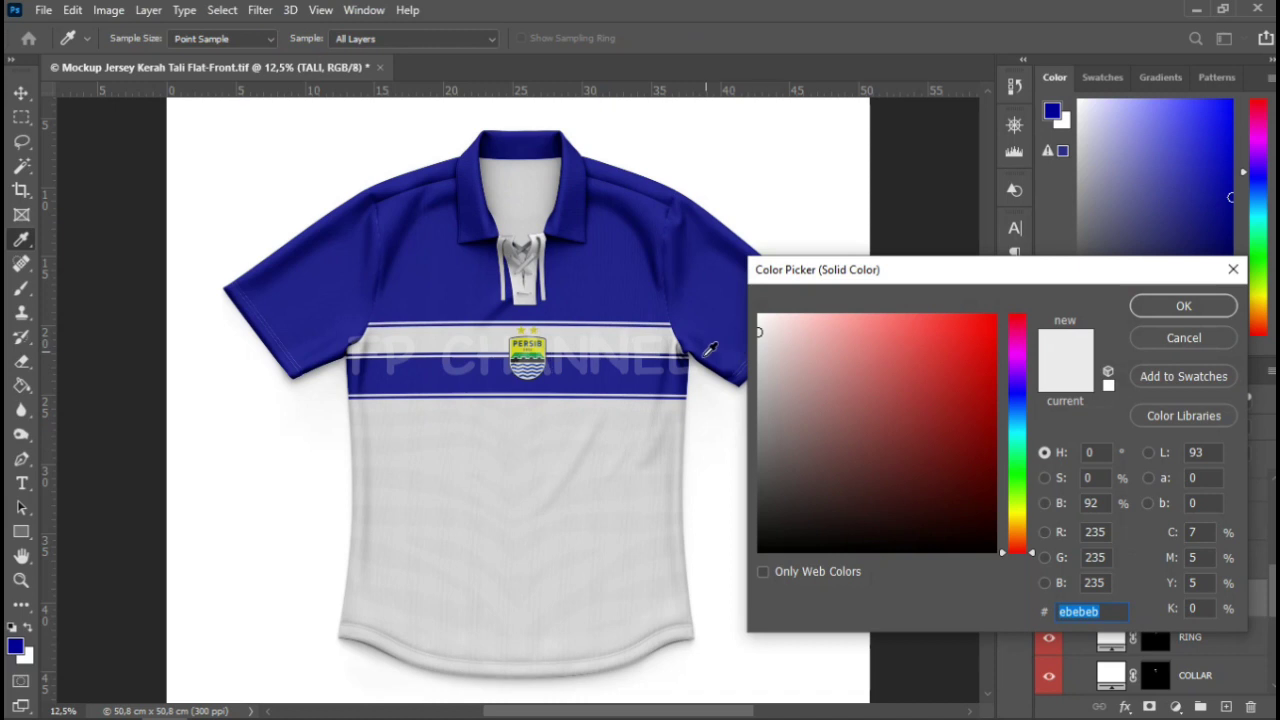
click(16, 645)
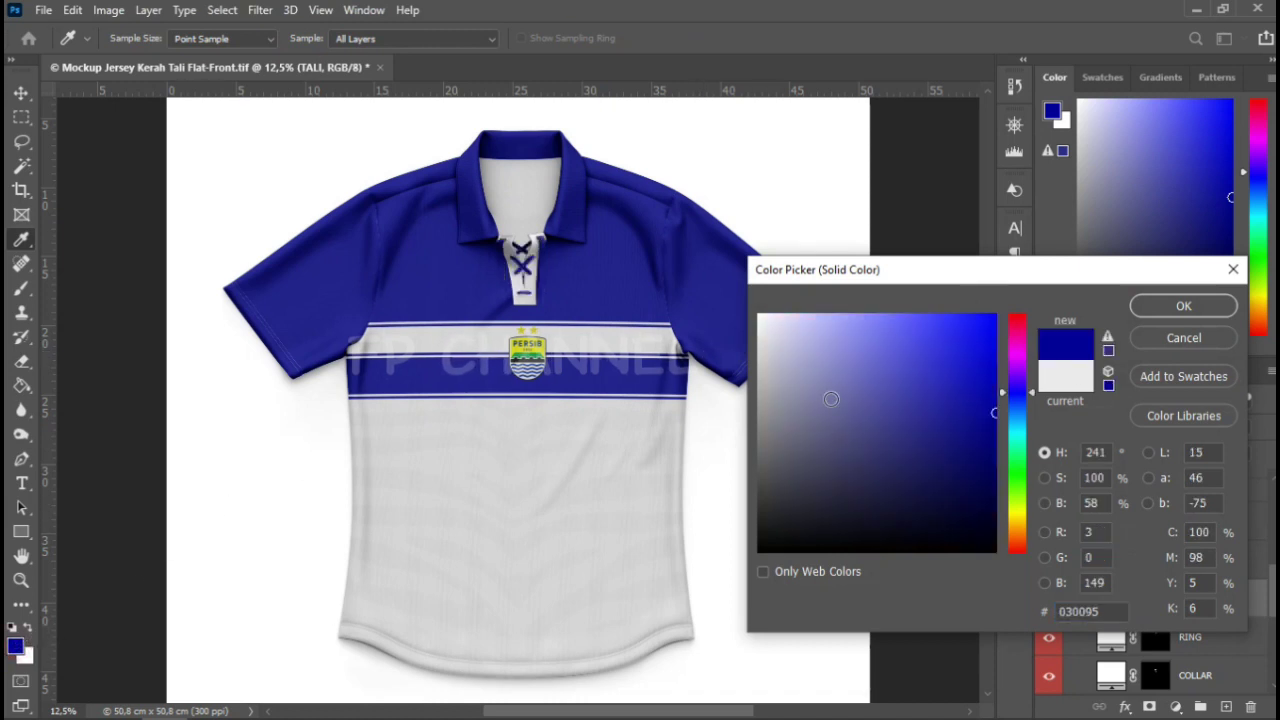
click(766, 517)
click(754, 513)
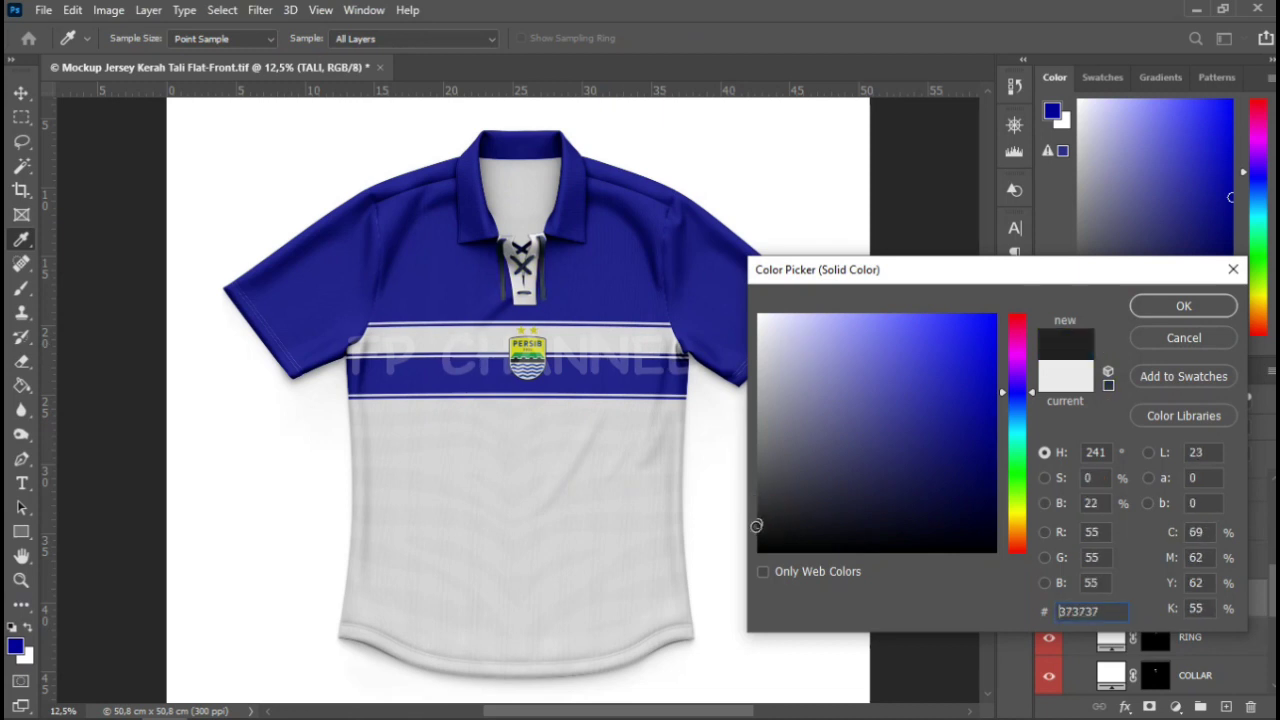
click(755, 508)
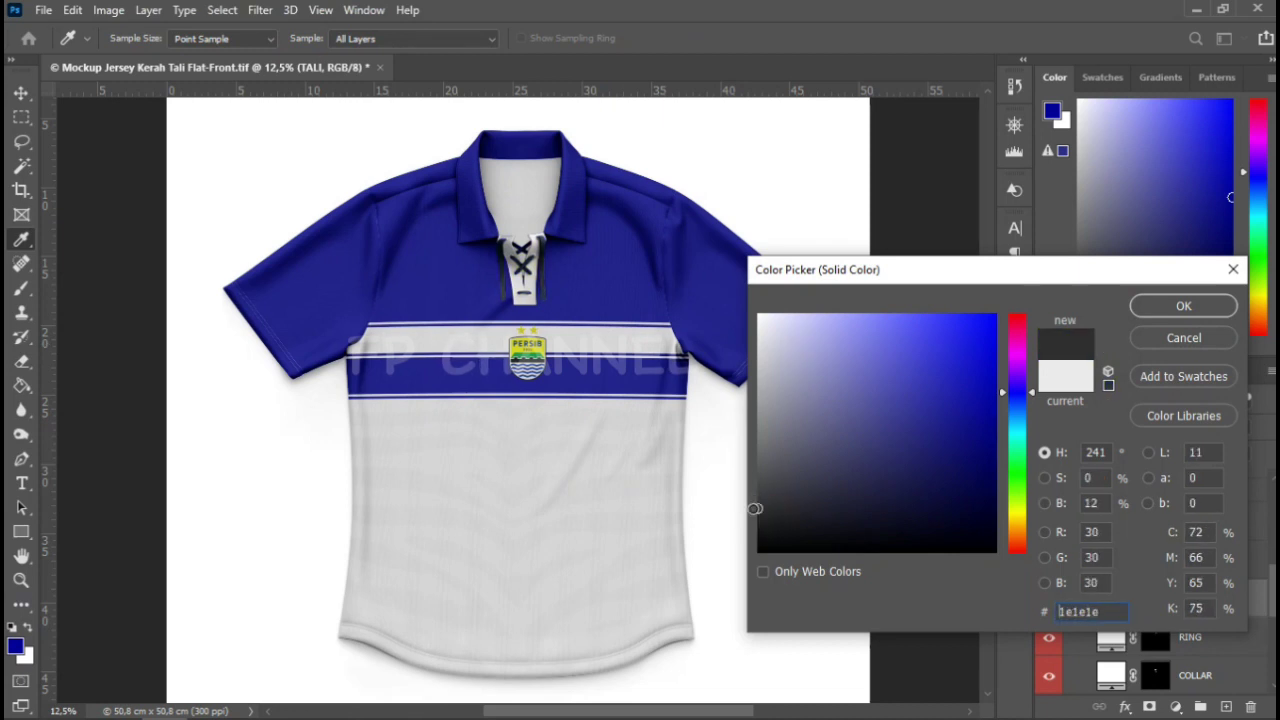
click(755, 495)
click(1155, 309)
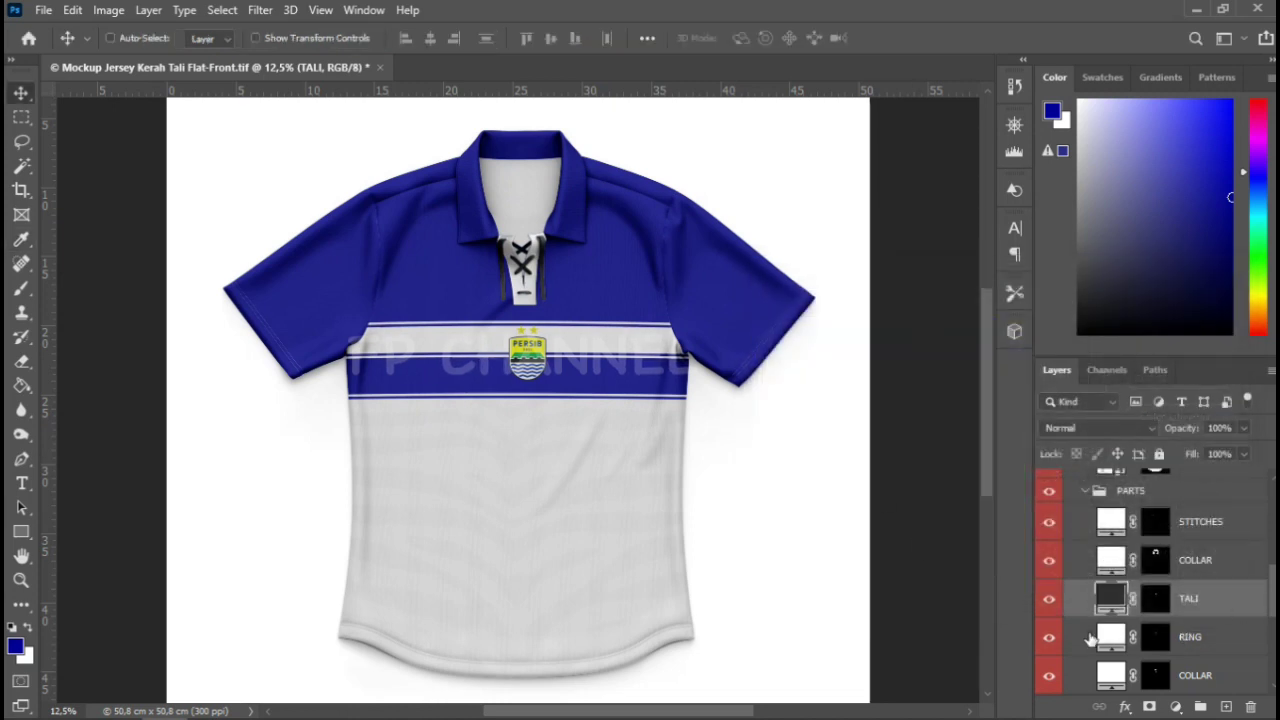
Colour the lower COLLAR fill with the sampled jersey blue 030095
click(1202, 642)
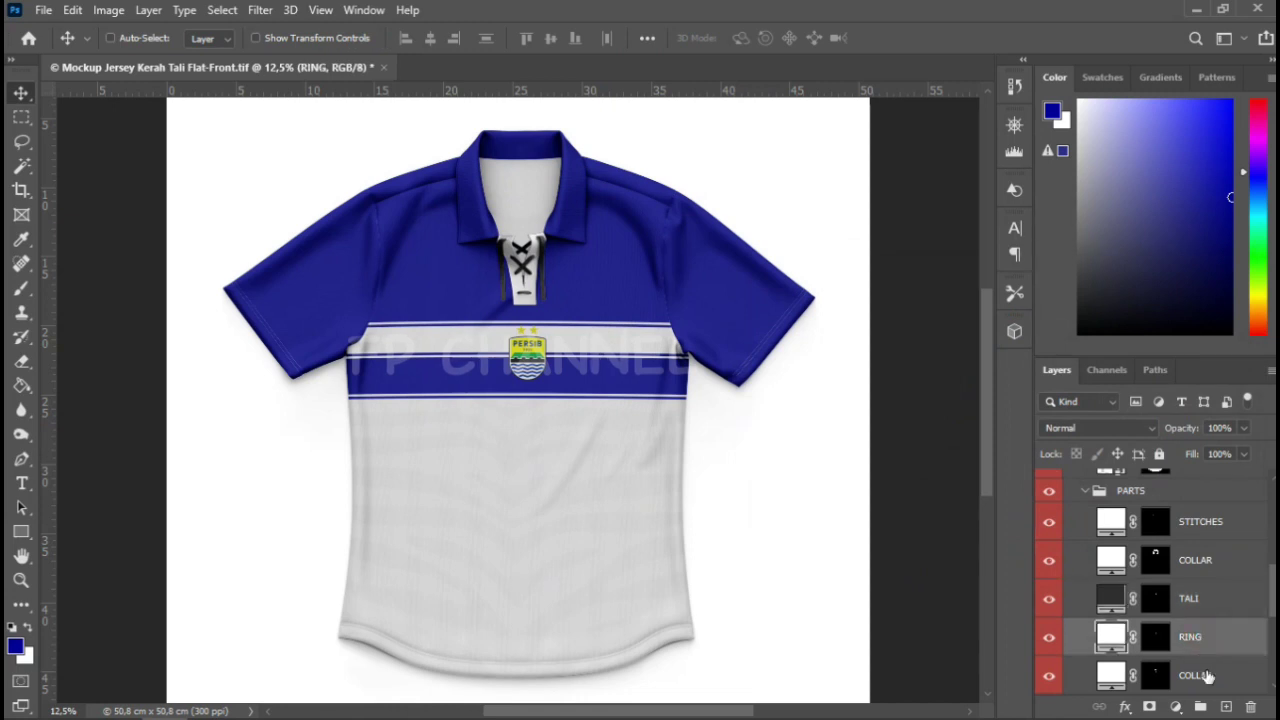
double_click(1205, 676)
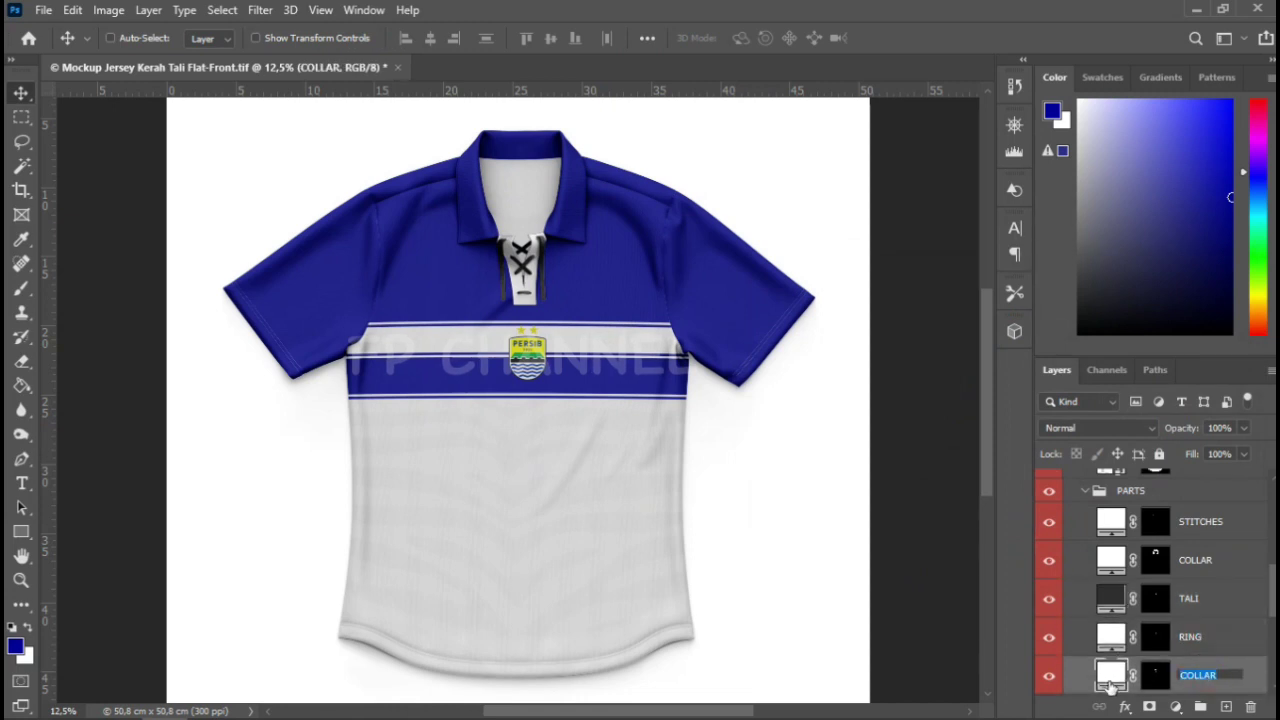
double_click(1111, 676)
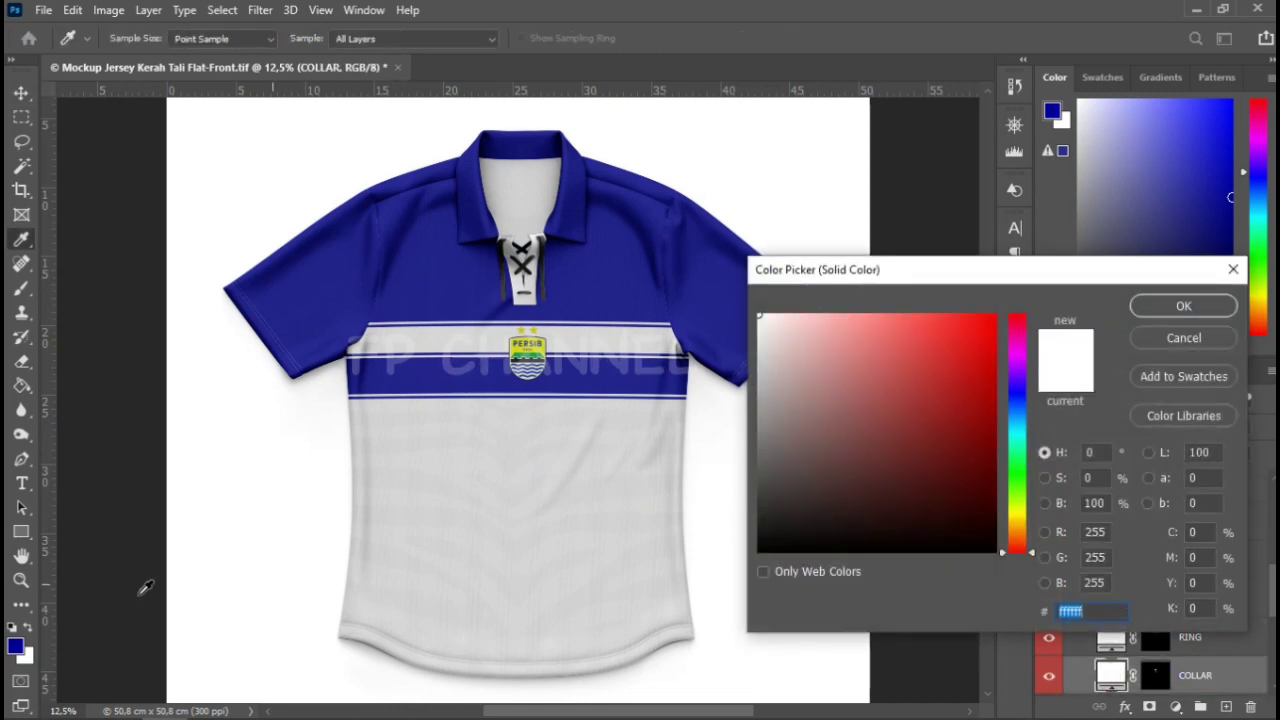
click(465, 365)
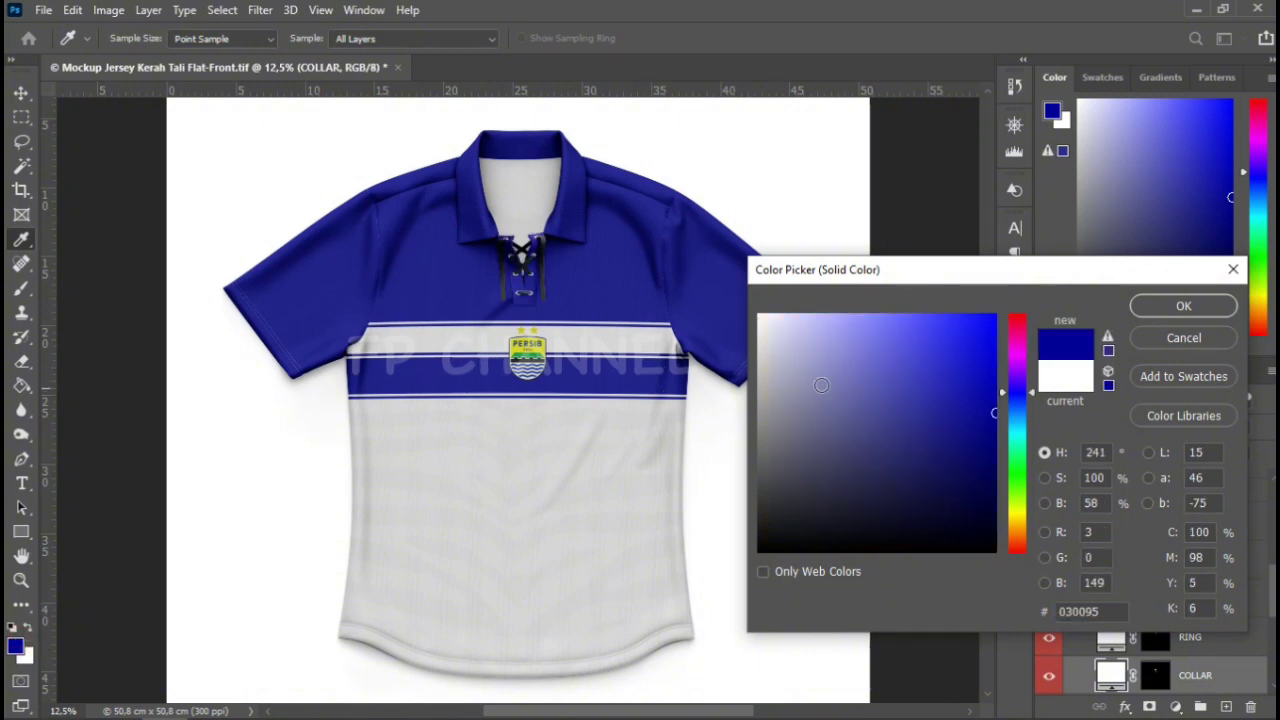
click(1160, 306)
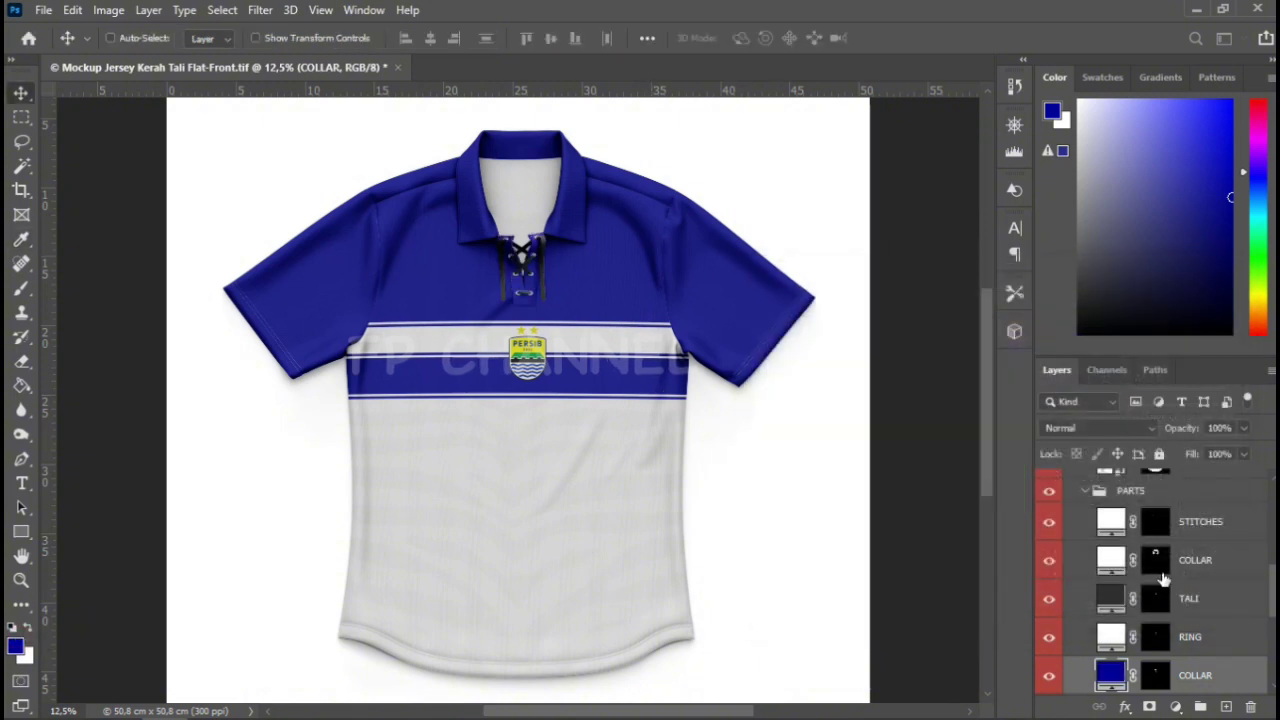
Colour the RING fill with the same jersey blue 030095
scroll(1187, 598, down, 3)
scroll(1200, 570, up, 1)
double_click(1112, 560)
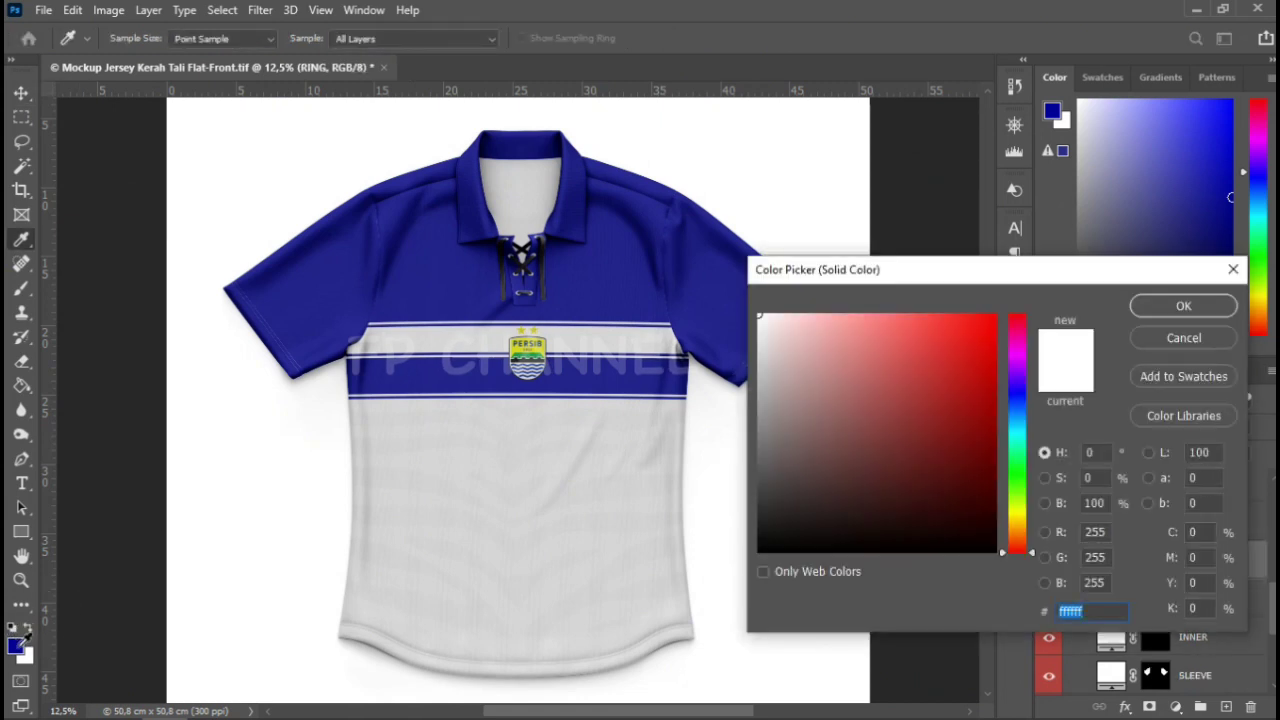
click(546, 372)
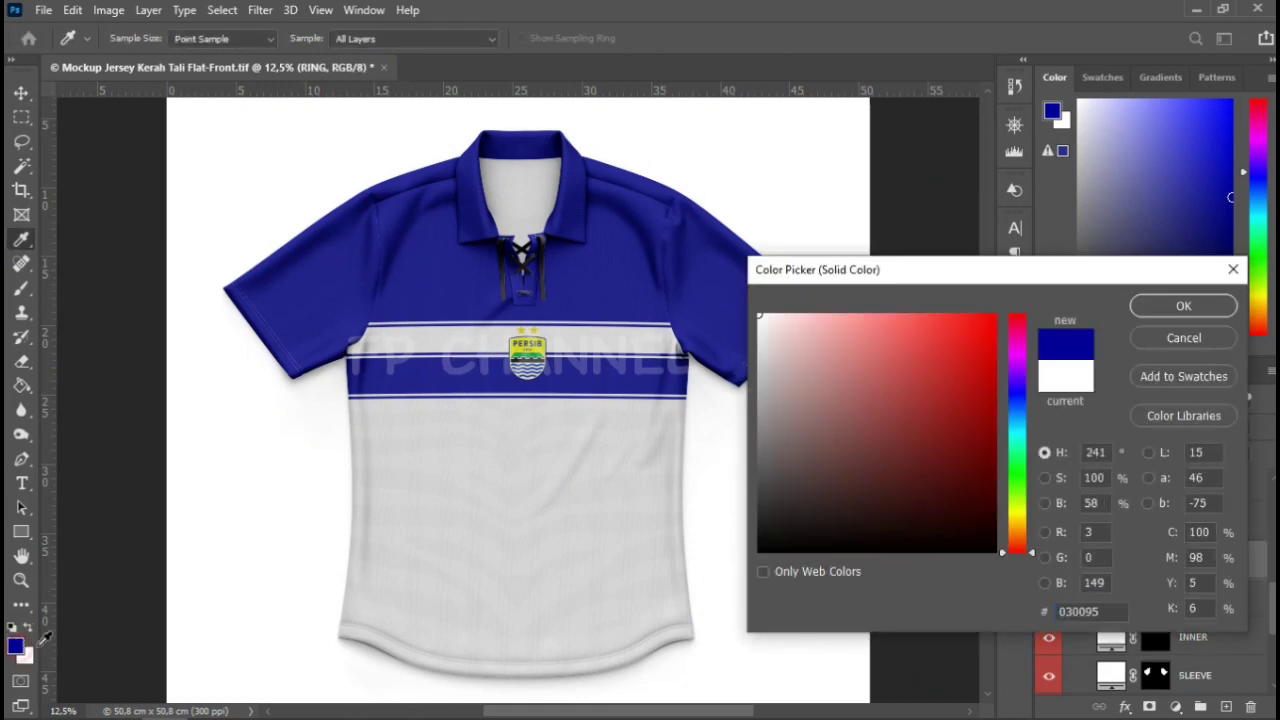
click(1152, 313)
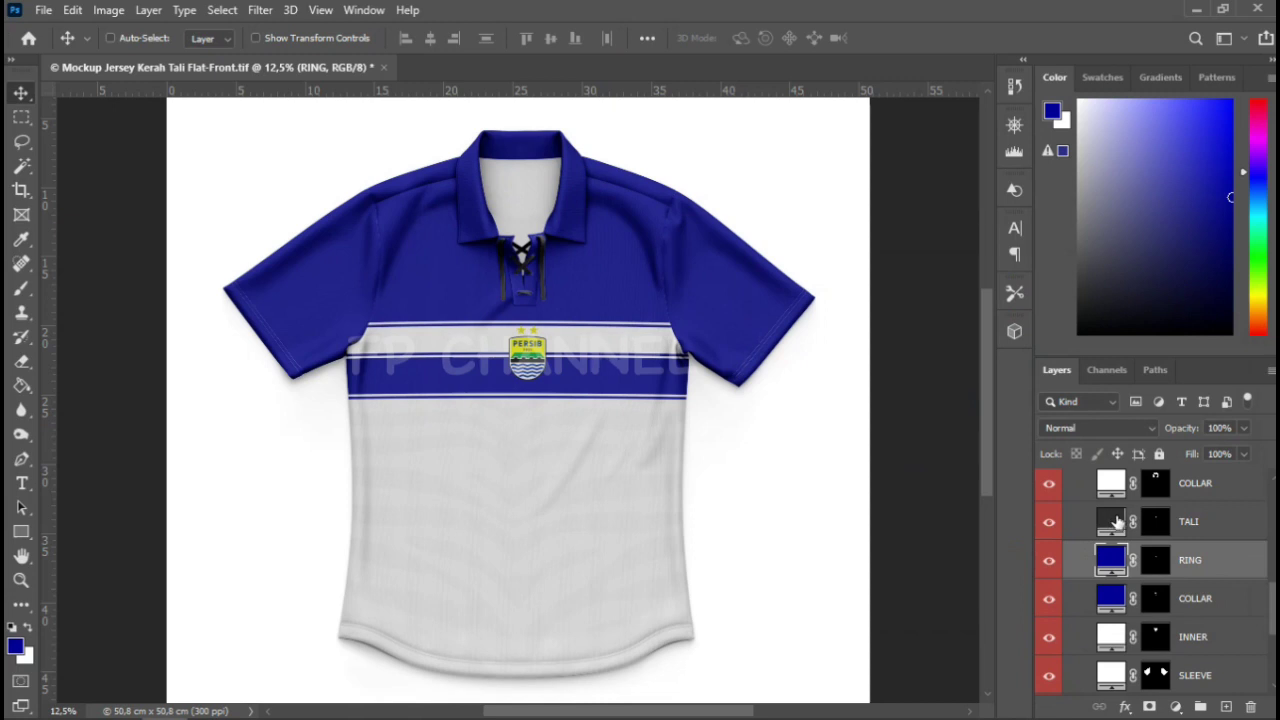
Return the TALI lace fill to white
click(1115, 520)
double_click(1110, 521)
mouse_move(908, 477)
mouse_down()
mouse_move(746, 425)
mouse_move(714, 285)
mouse_up()
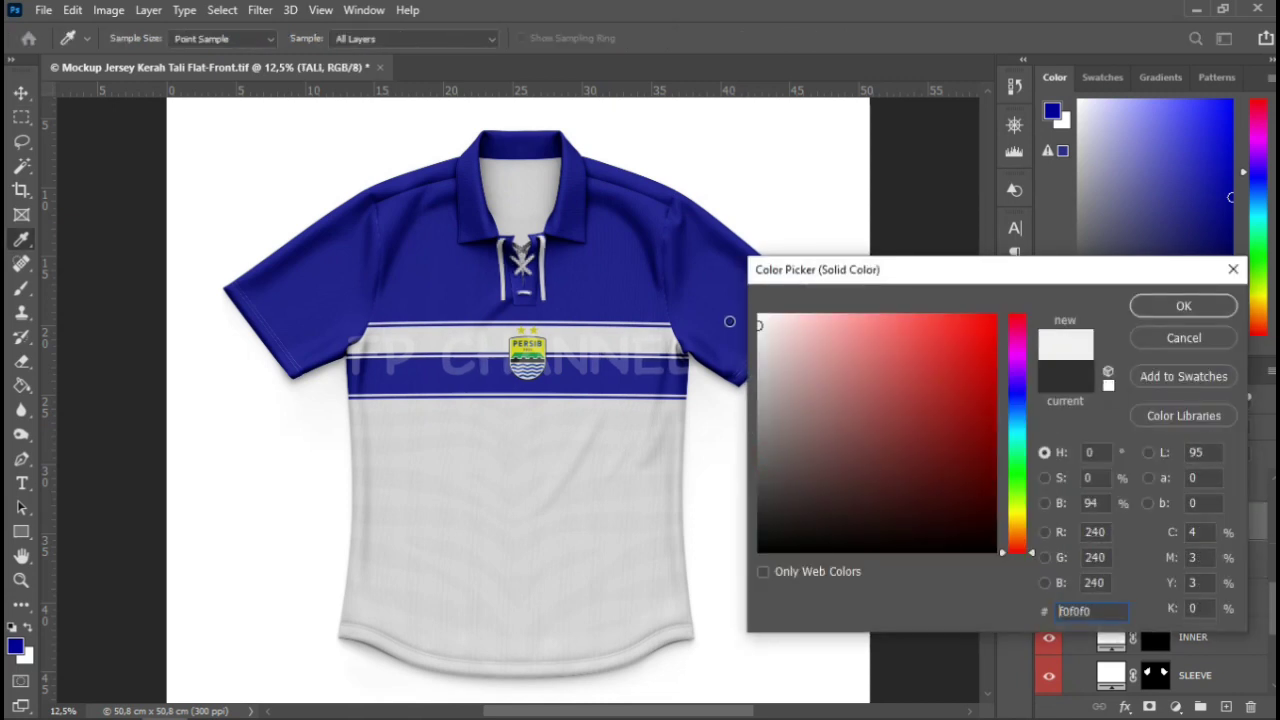
click(1183, 306)
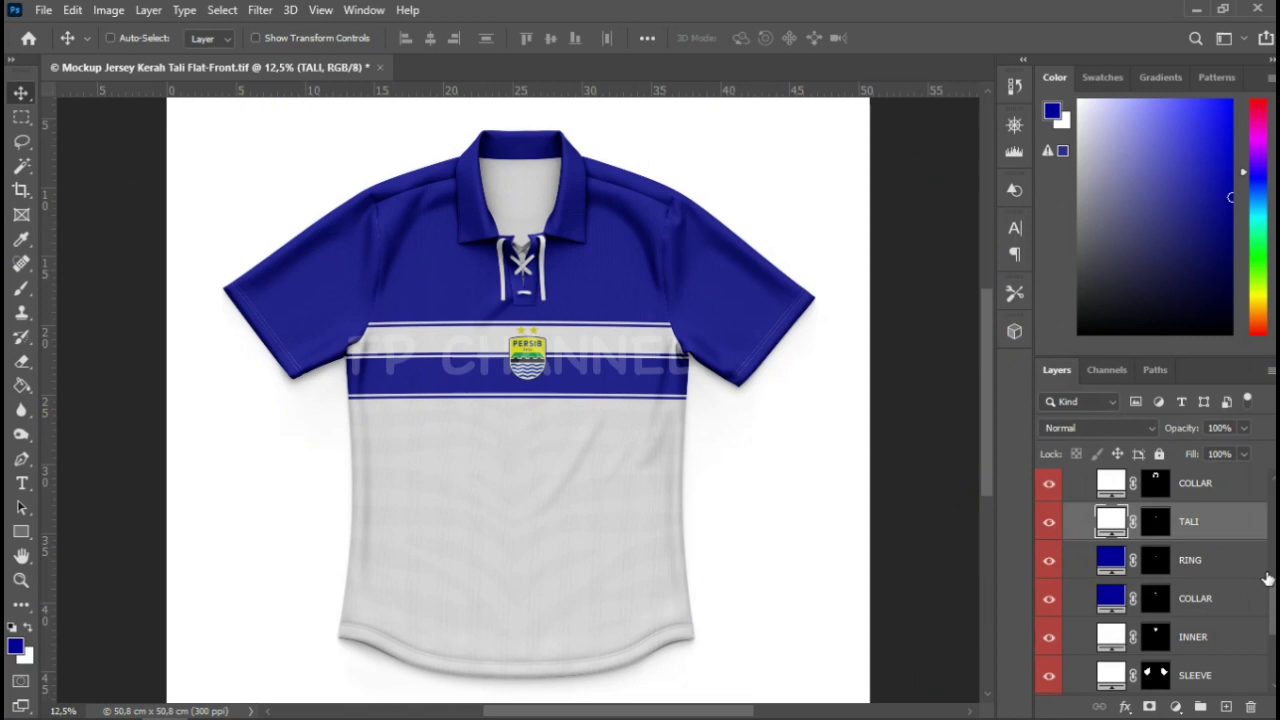
scroll(1260, 590, down, 5)
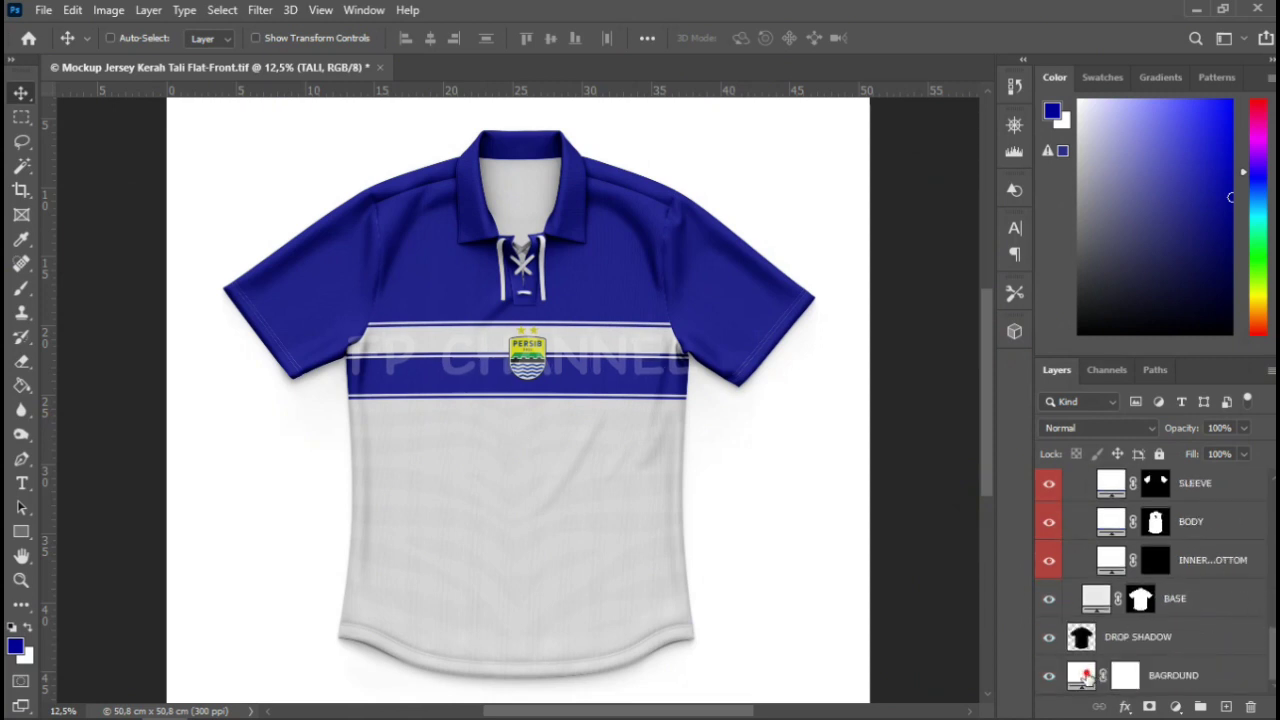
Set the BAGROUND fill to a very dark grey (1c1c1c)
double_click(1082, 676)
drag(765, 505, 752, 570)
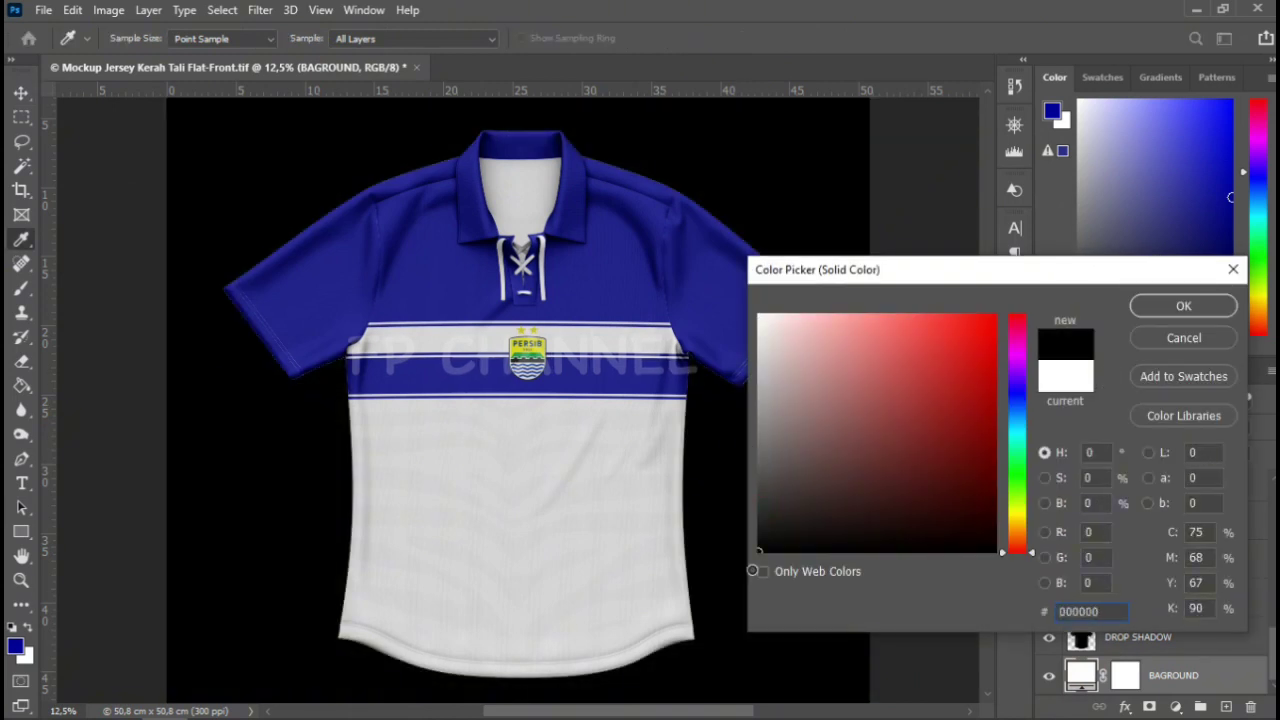
mouse_move(752, 570)
mouse_down()
mouse_move(737, 491)
mouse_move(701, 477)
mouse_move(696, 505)
mouse_up()
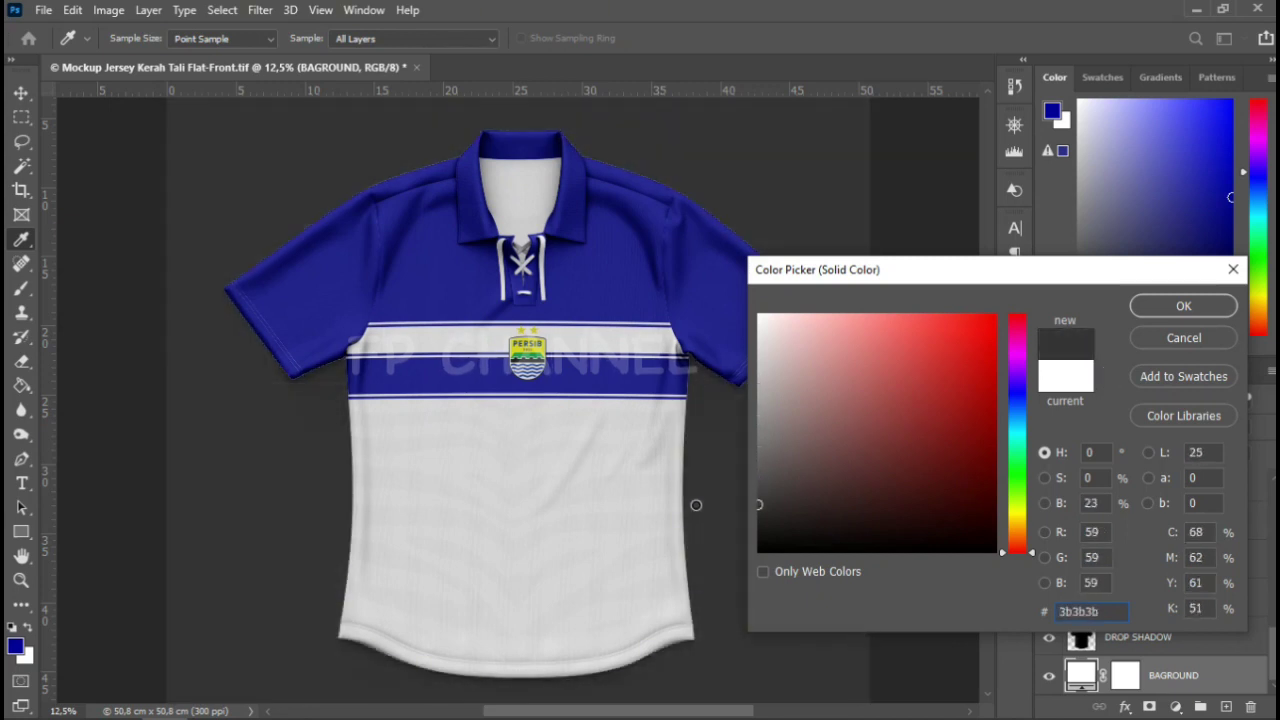
drag(696, 505, 690, 523)
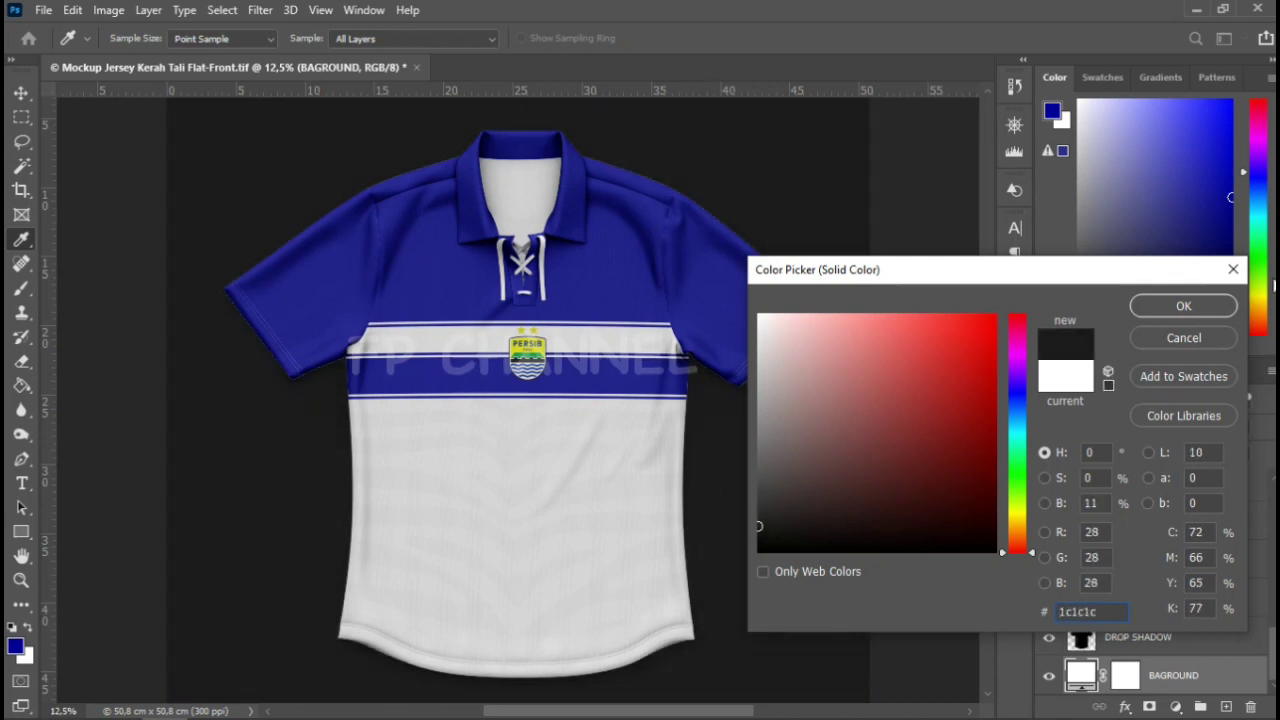
click(1184, 307)
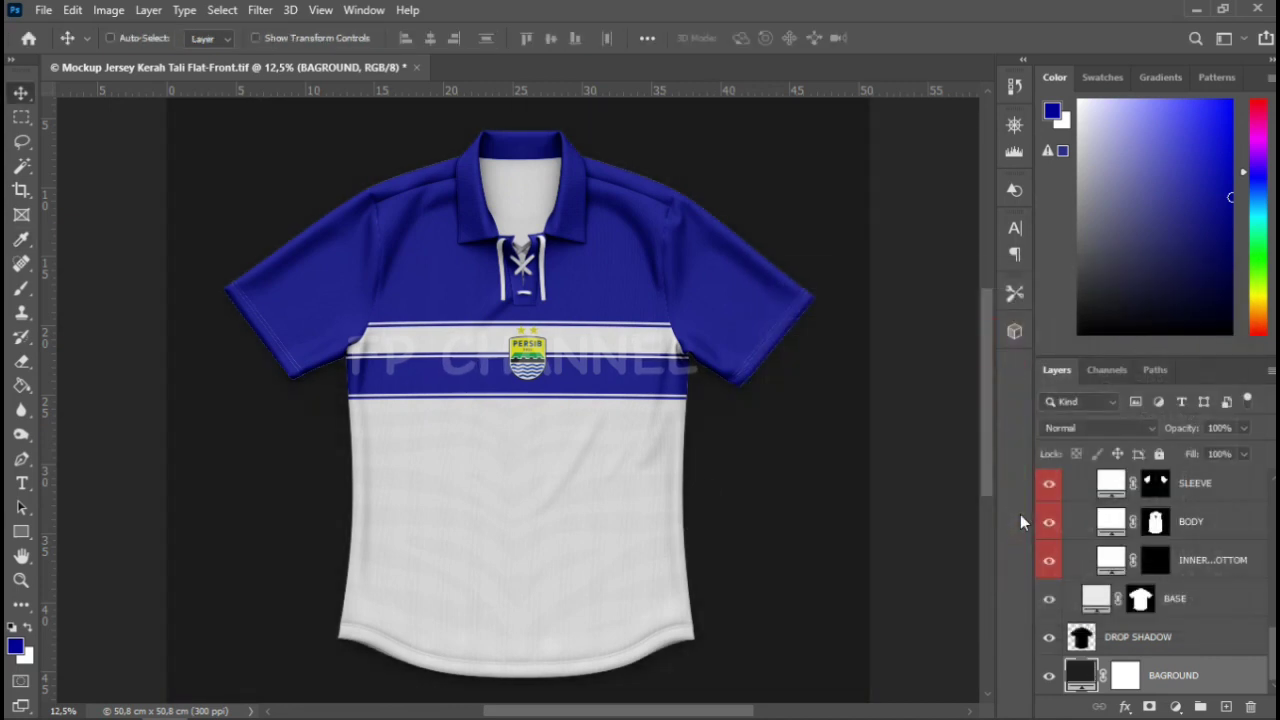
Lighten the BAGROUND fill to grey 404040
double_click(1083, 677)
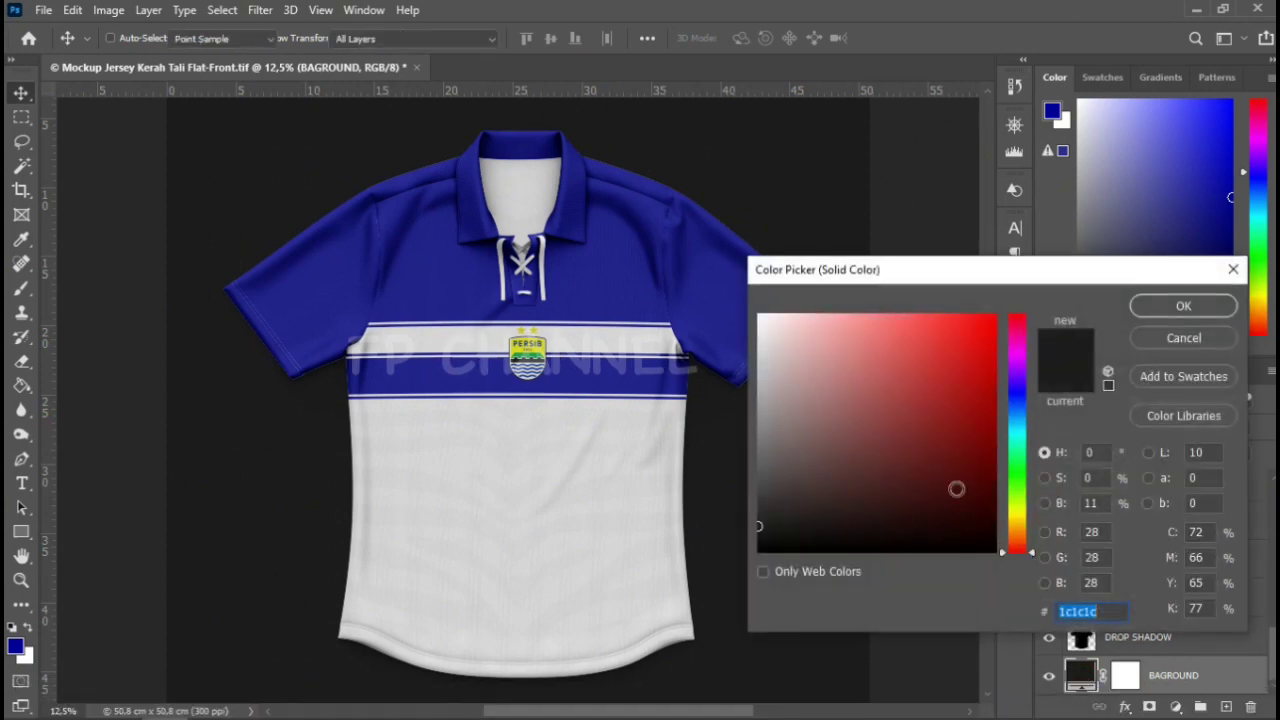
click(759, 472)
drag(759, 472, 733, 492)
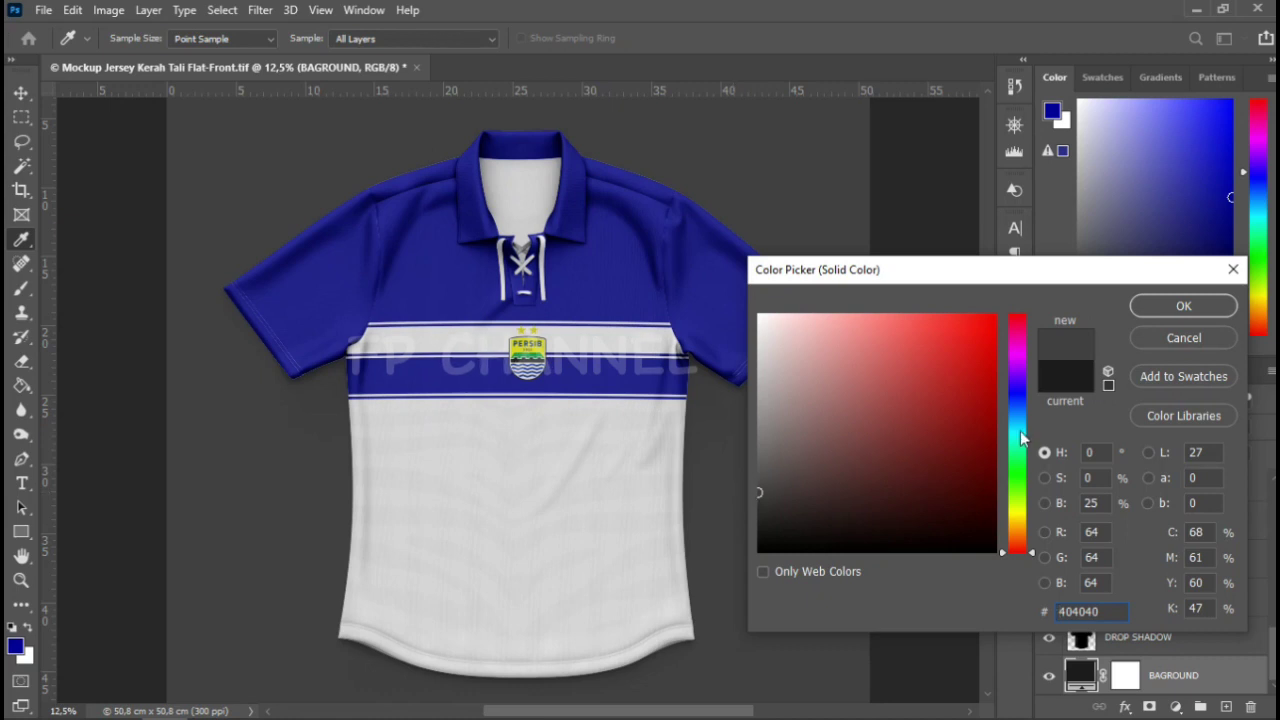
click(1165, 304)
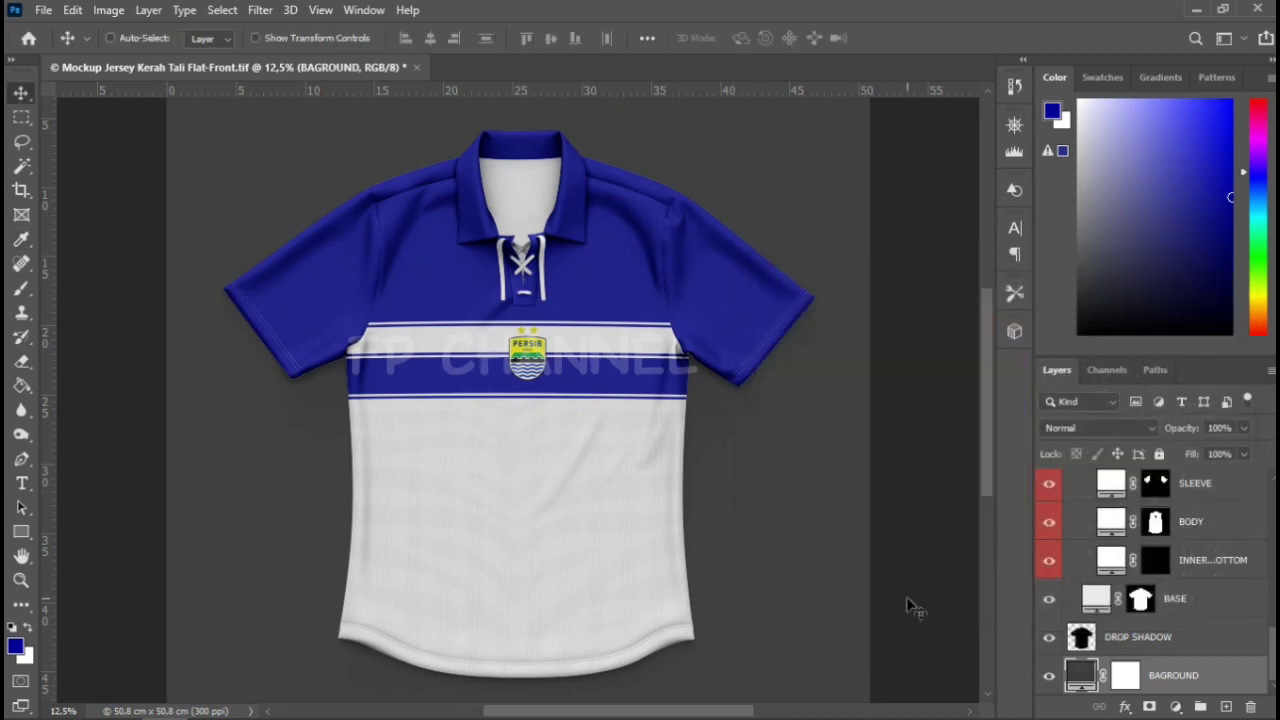
Change the STITCHES fill from white to navy 030095
scroll(1147, 563, up, 3)
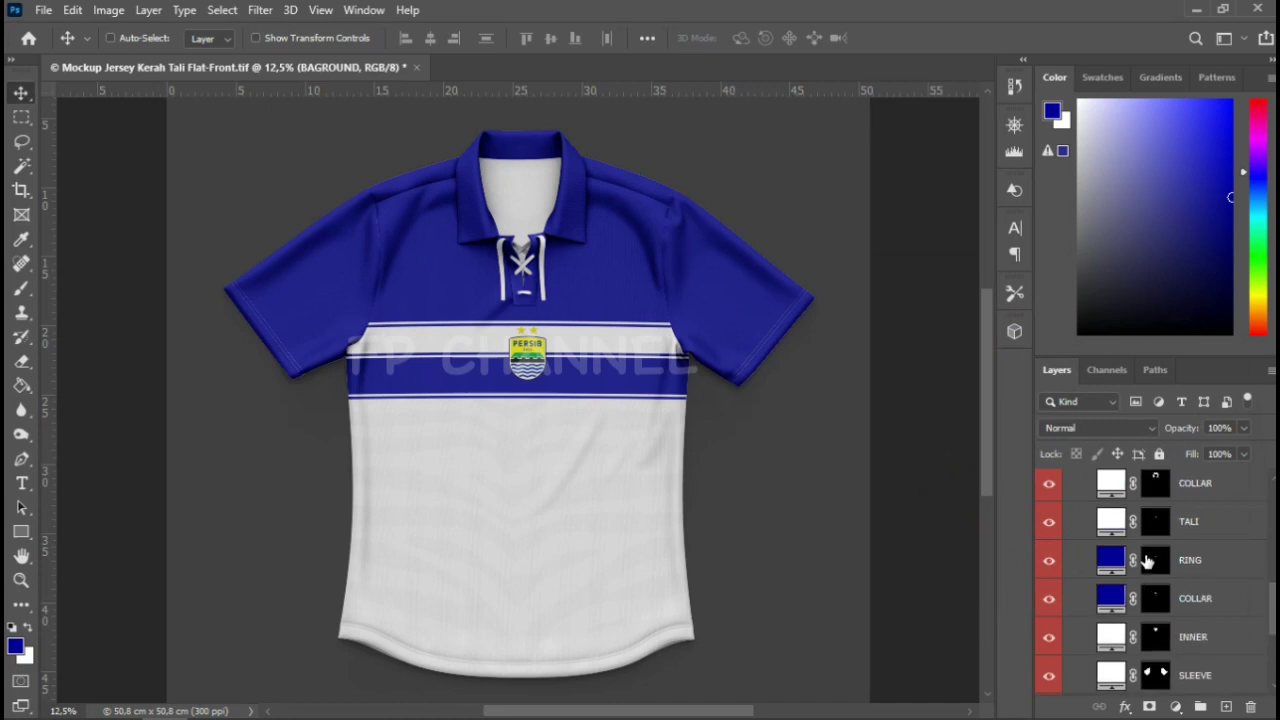
scroll(1148, 560, up, 2)
scroll(1140, 555, up, 1)
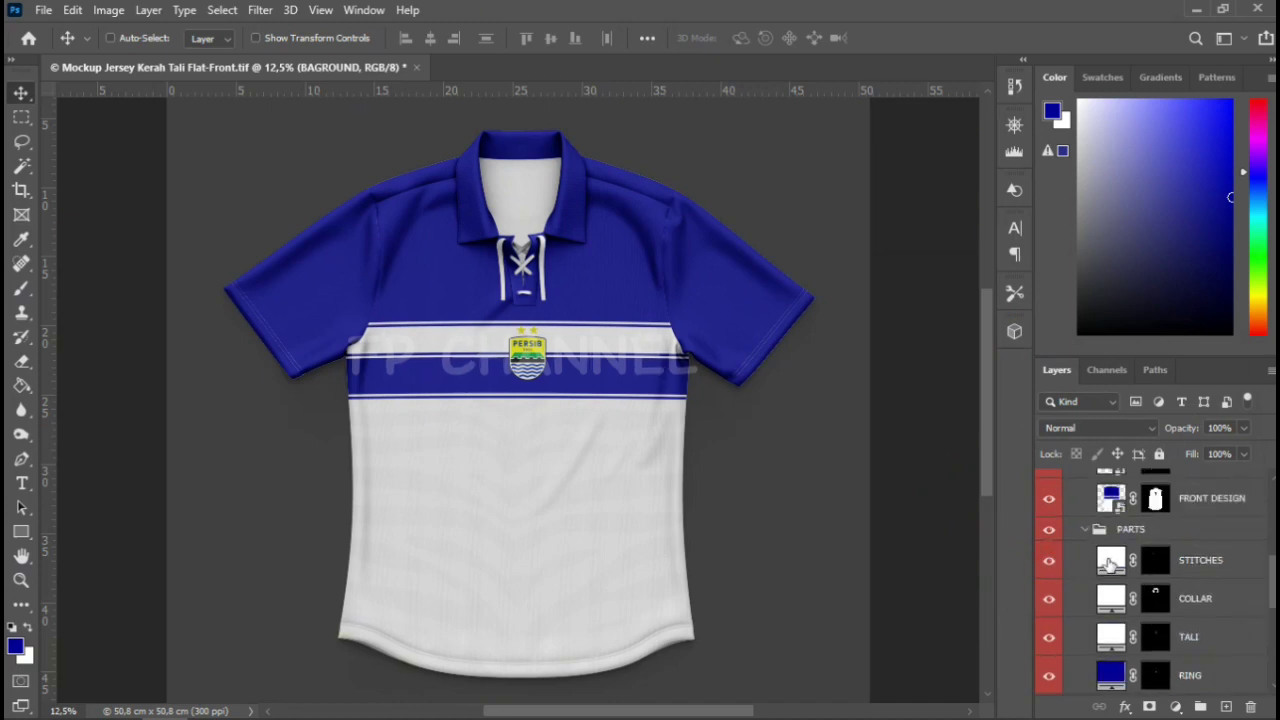
click(1110, 560)
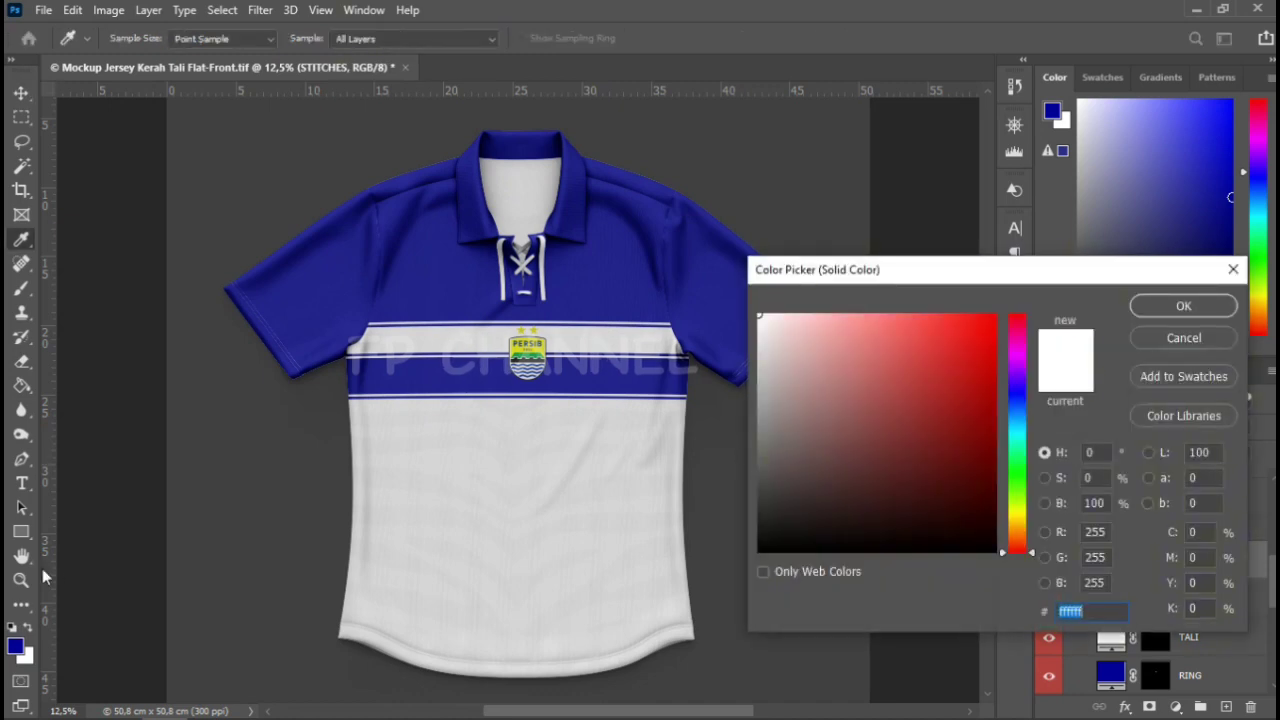
text(030095)
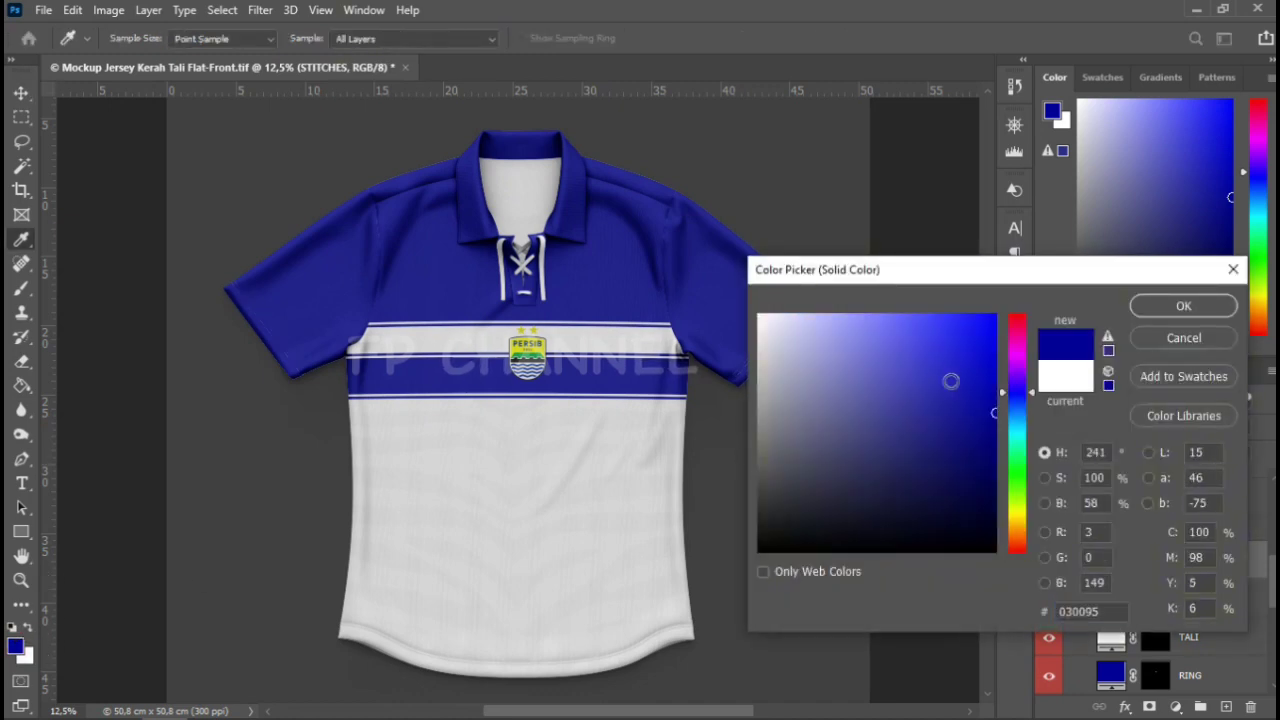
click(1178, 306)
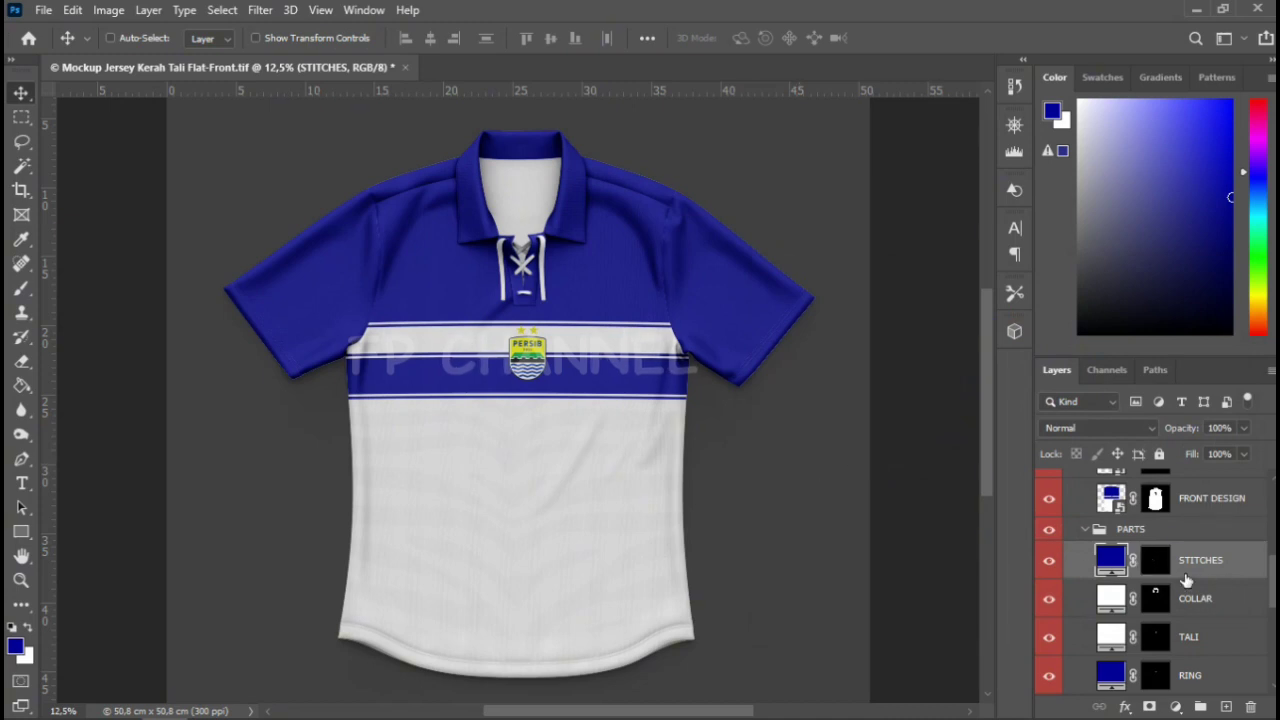
Hide the BAGROUND fill so the mockup backdrop is transparent
scroll(1145, 578, down, 3)
scroll(1143, 583, down, 3)
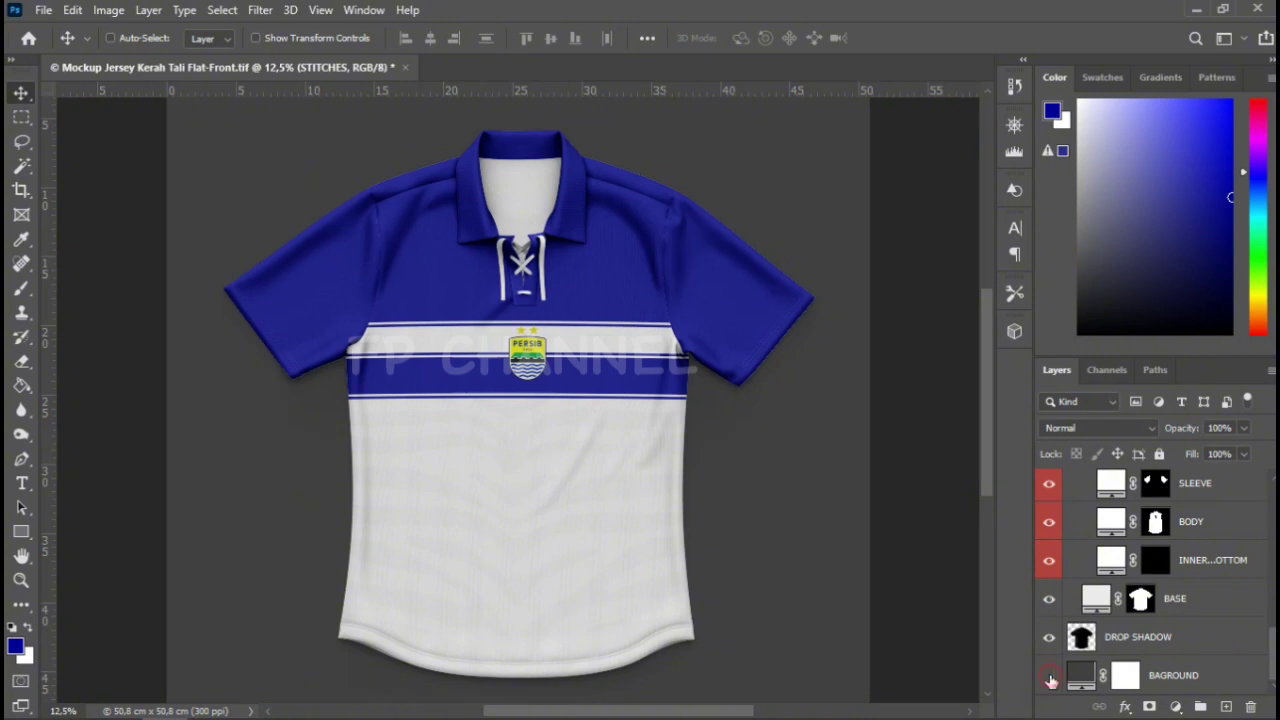
click(1049, 676)
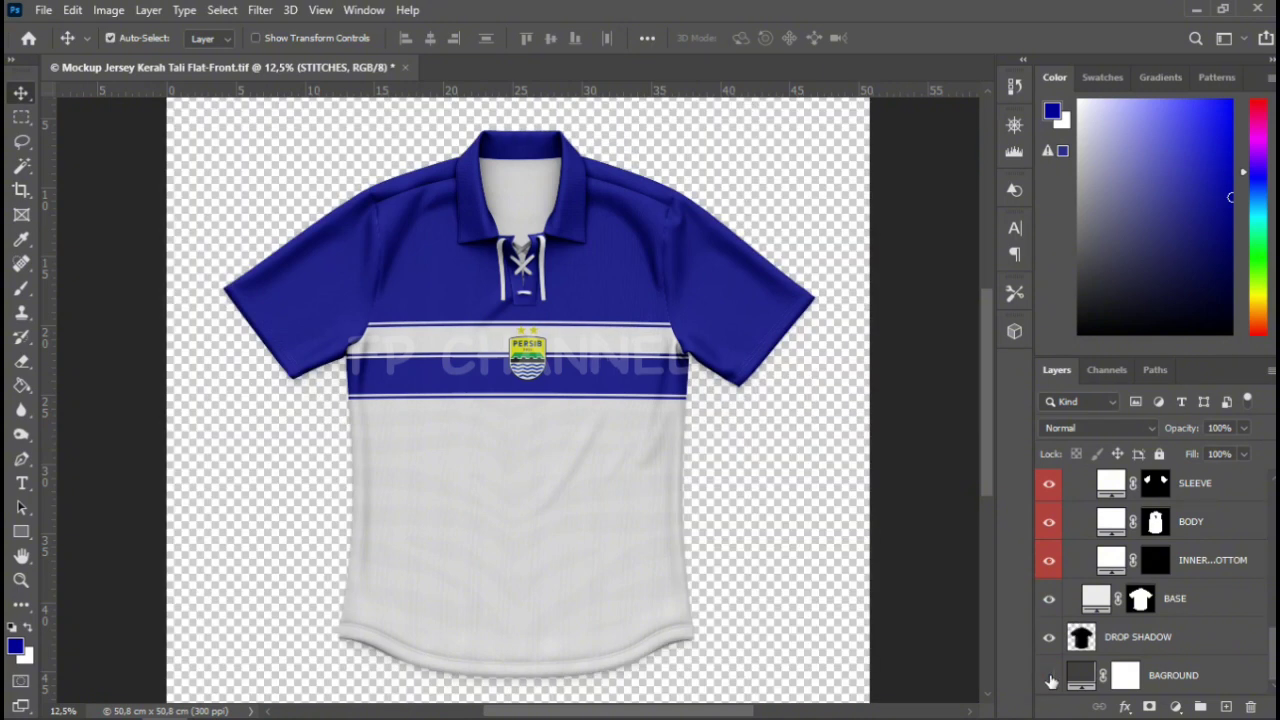
Save the front jersey mockup as a PNG file with default PNG options
key(ctrl+shift+s)
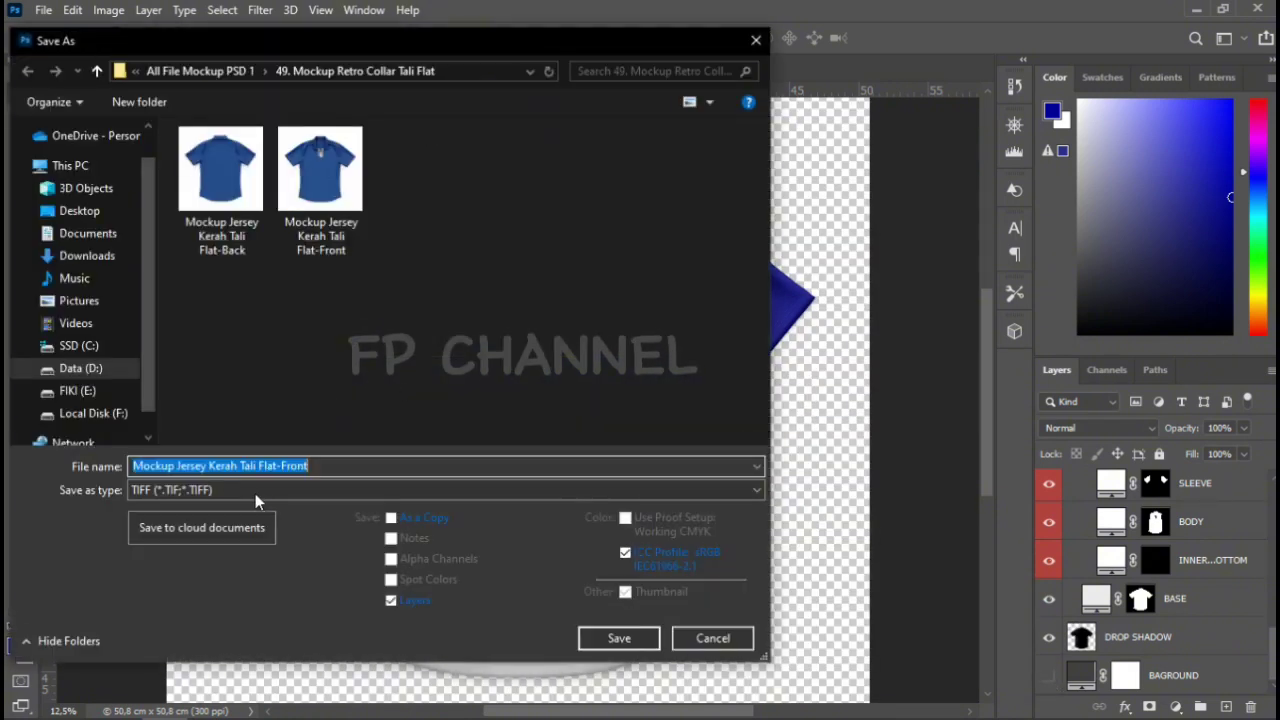
click(255, 490)
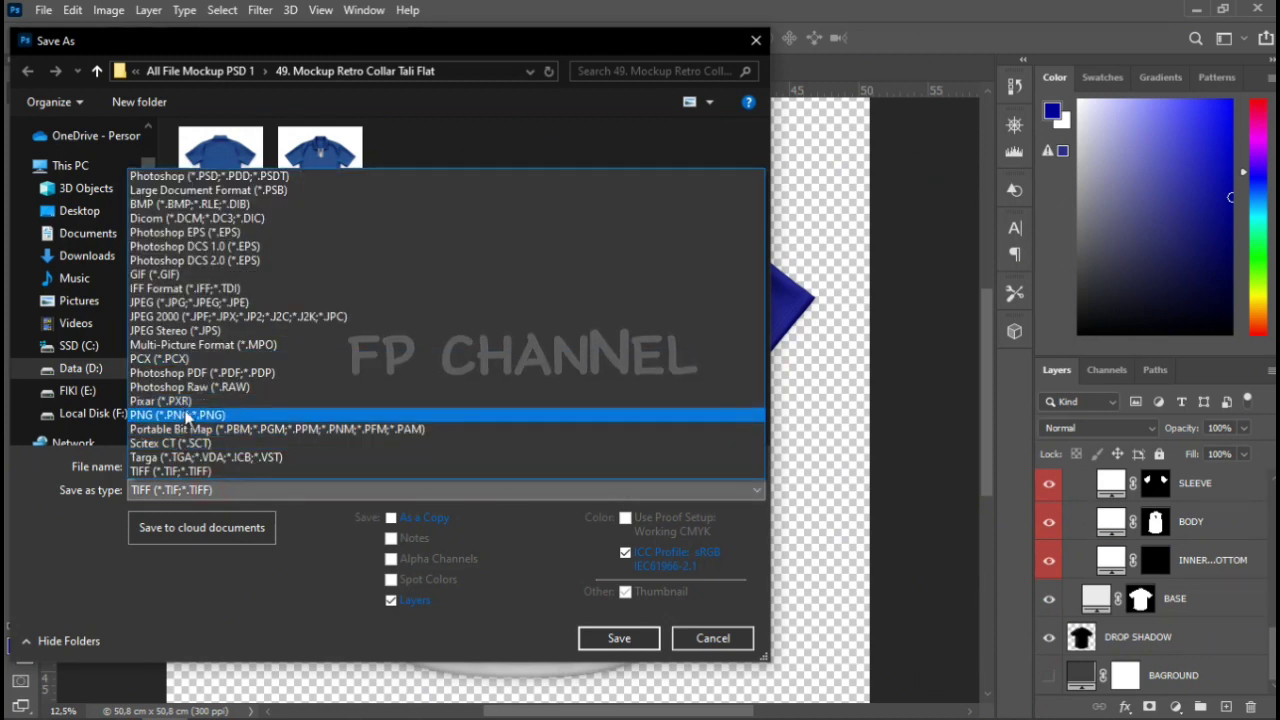
click(192, 414)
click(620, 638)
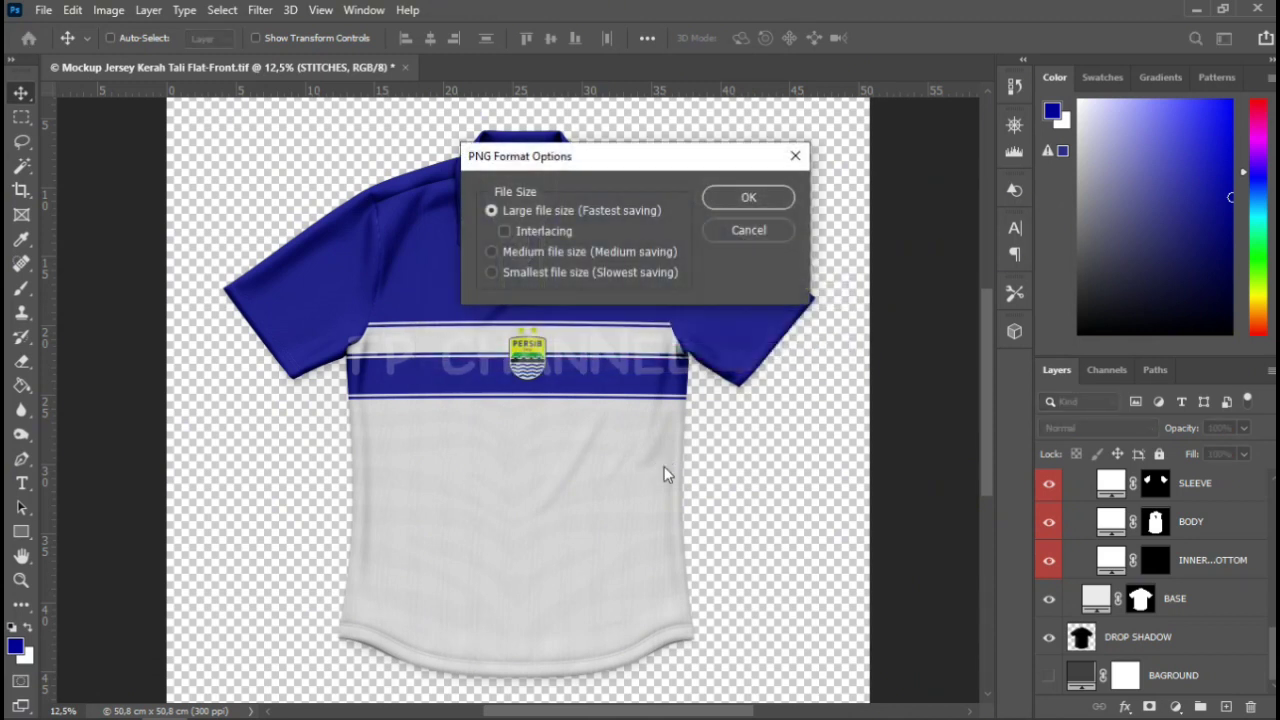
click(732, 201)
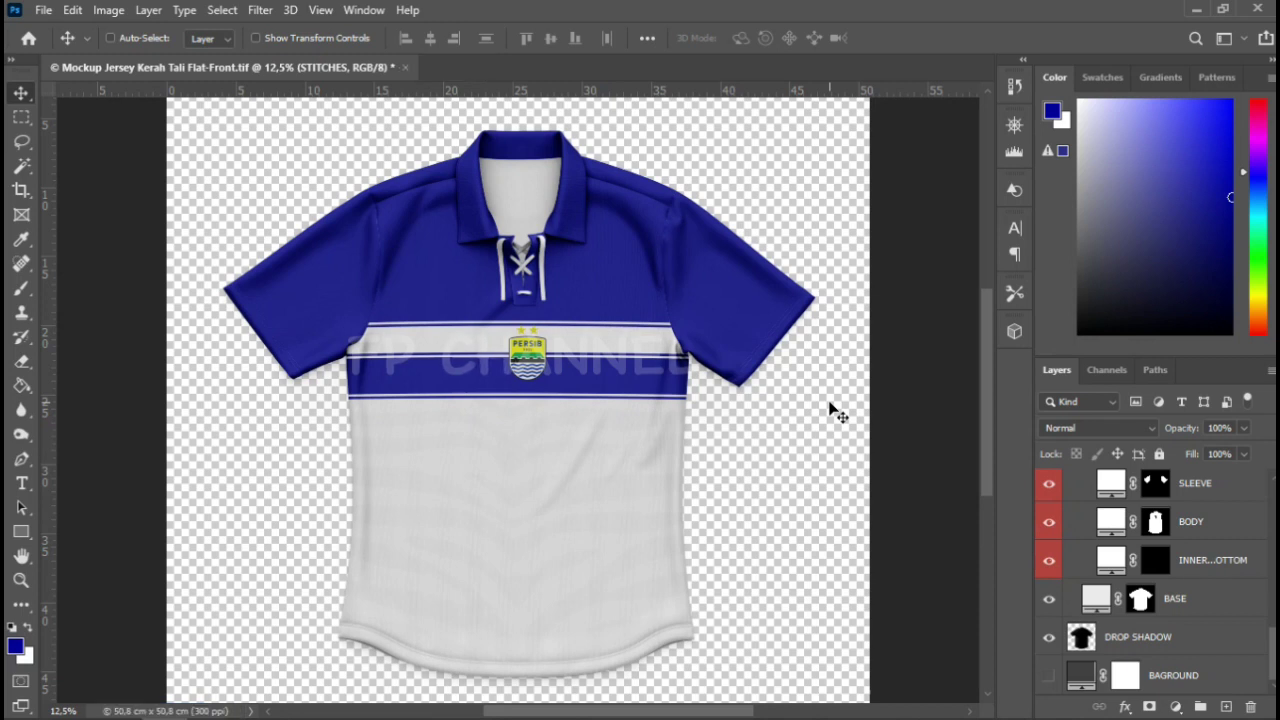
click(44, 10)
Open the Mockup Jersey Kerah Tali Flat-Back file
click(62, 46)
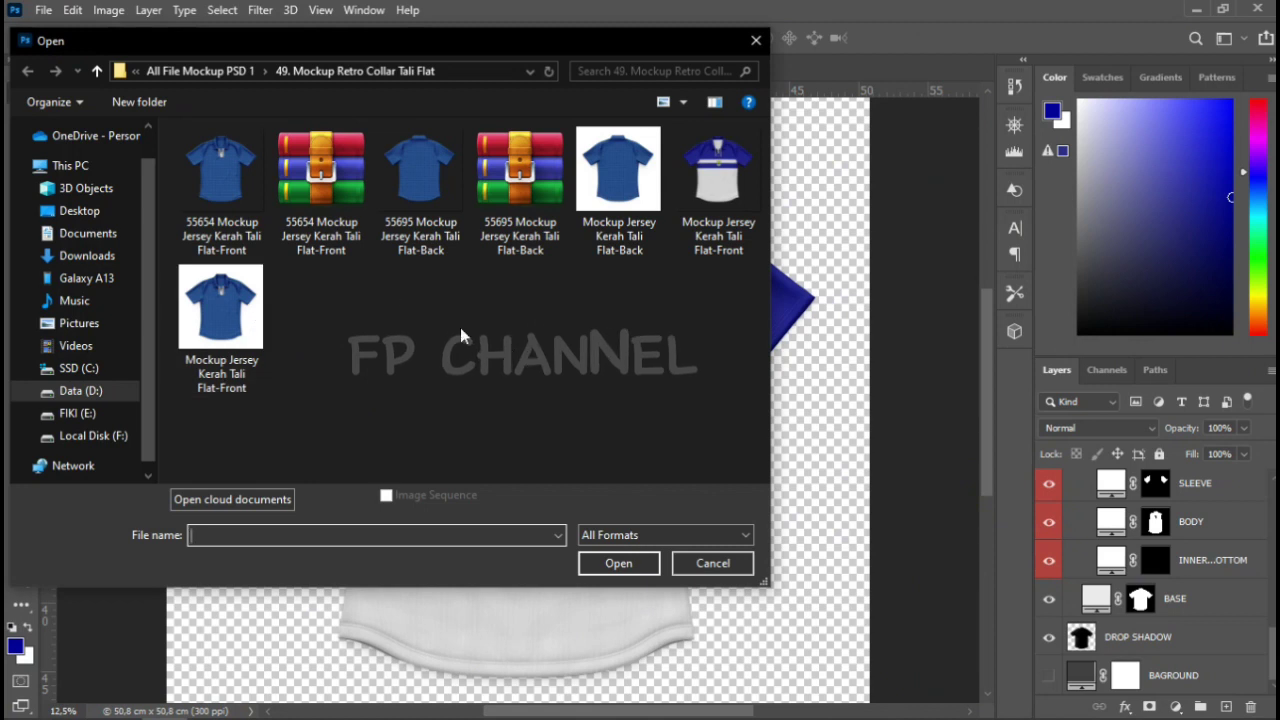
click(618, 195)
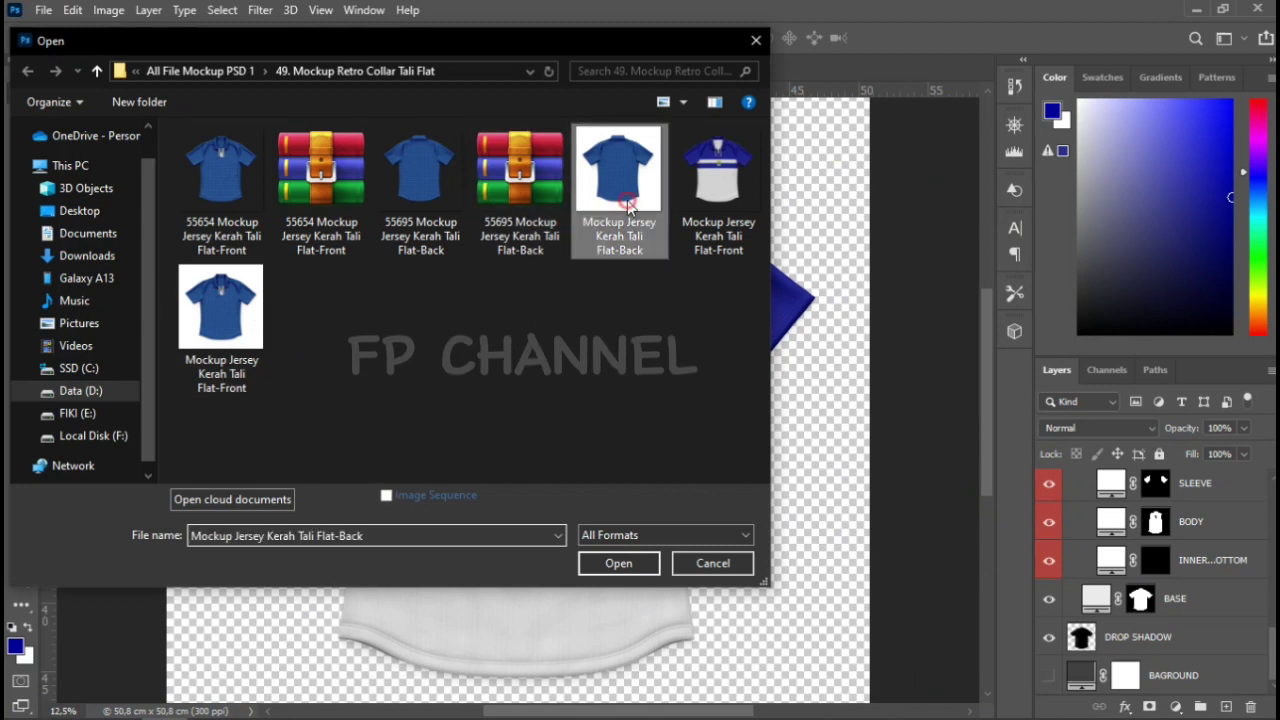
click(619, 563)
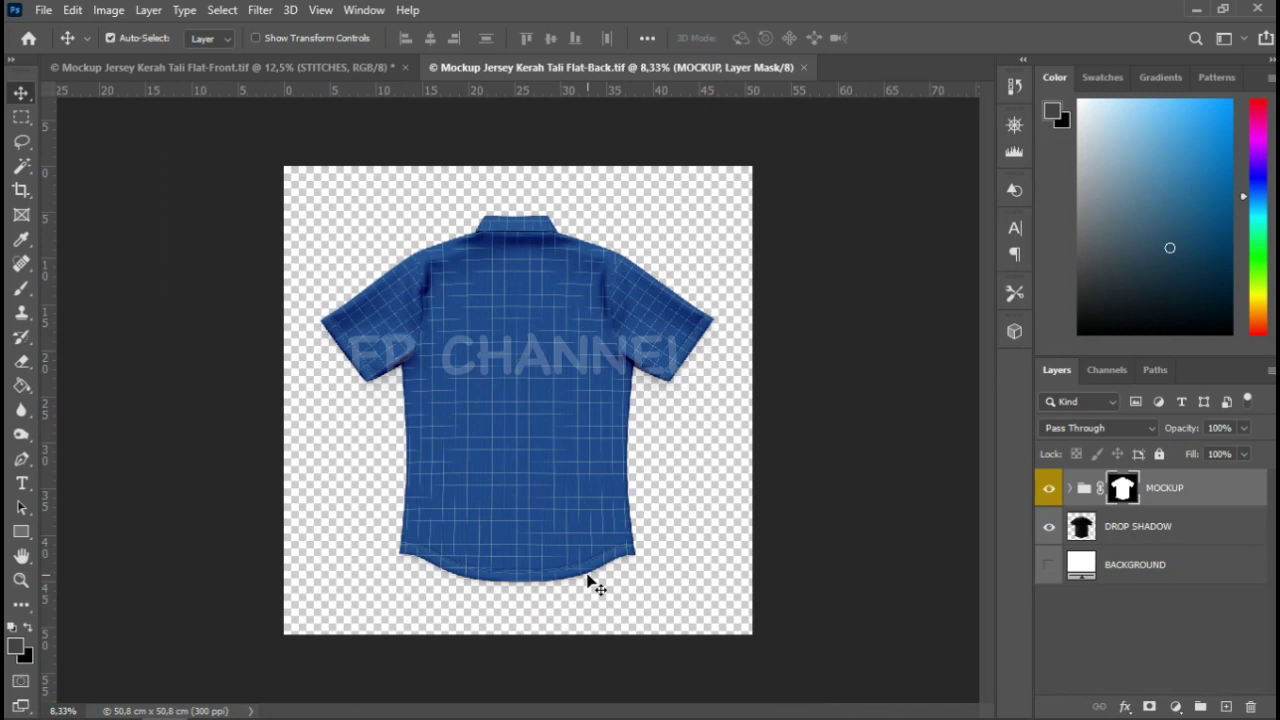
Zoom in, expand the MOCKUP and SMARTS groups, and open the BACK DESIGN smart object
key(ctrl+plus)
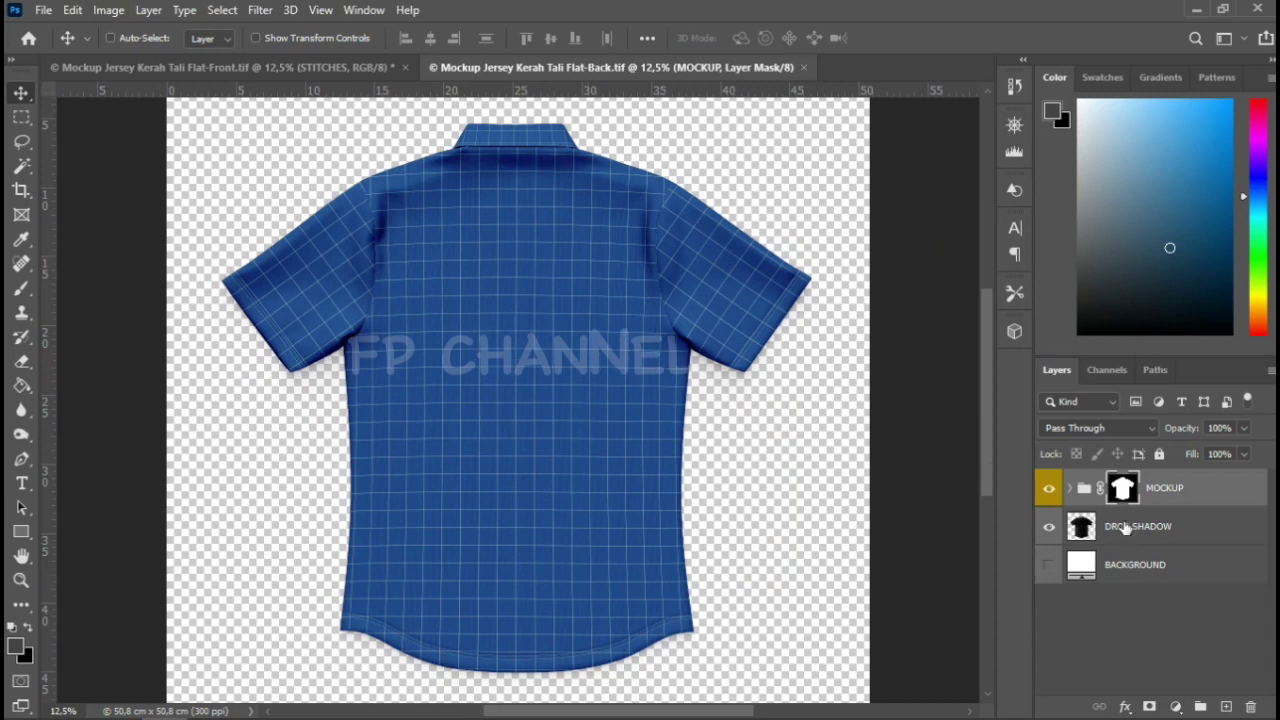
click(1070, 488)
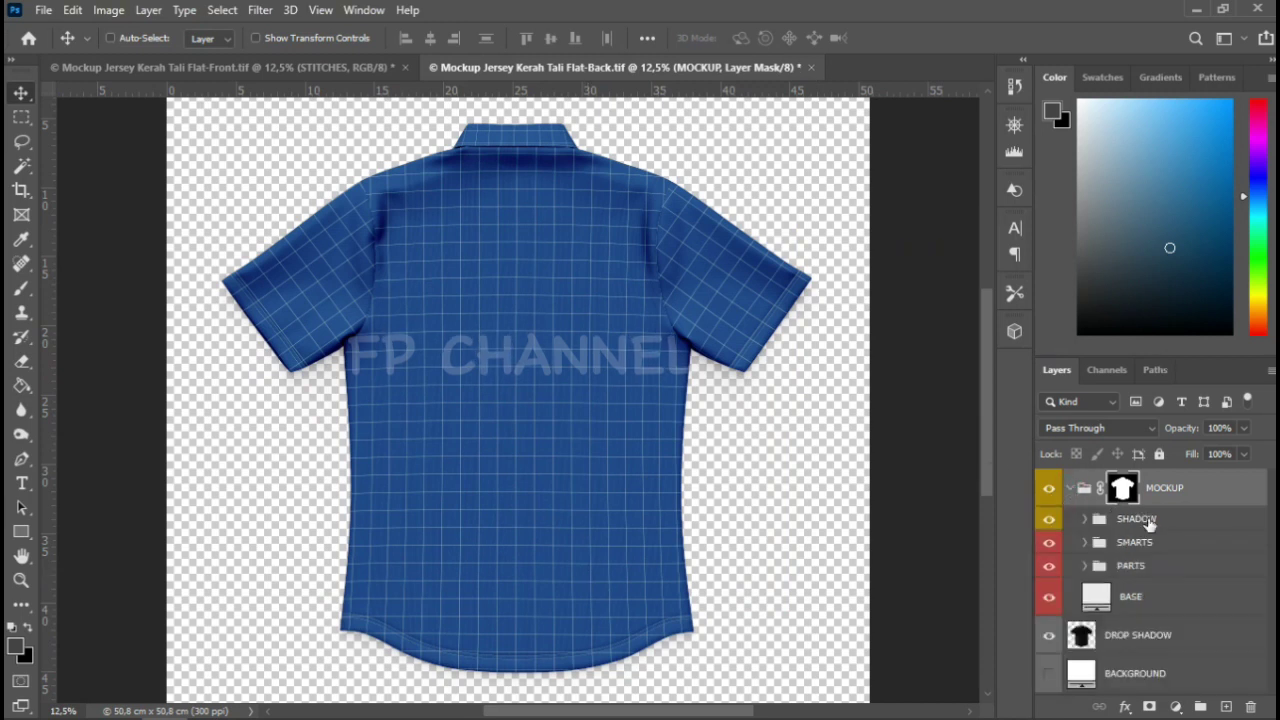
click(1085, 542)
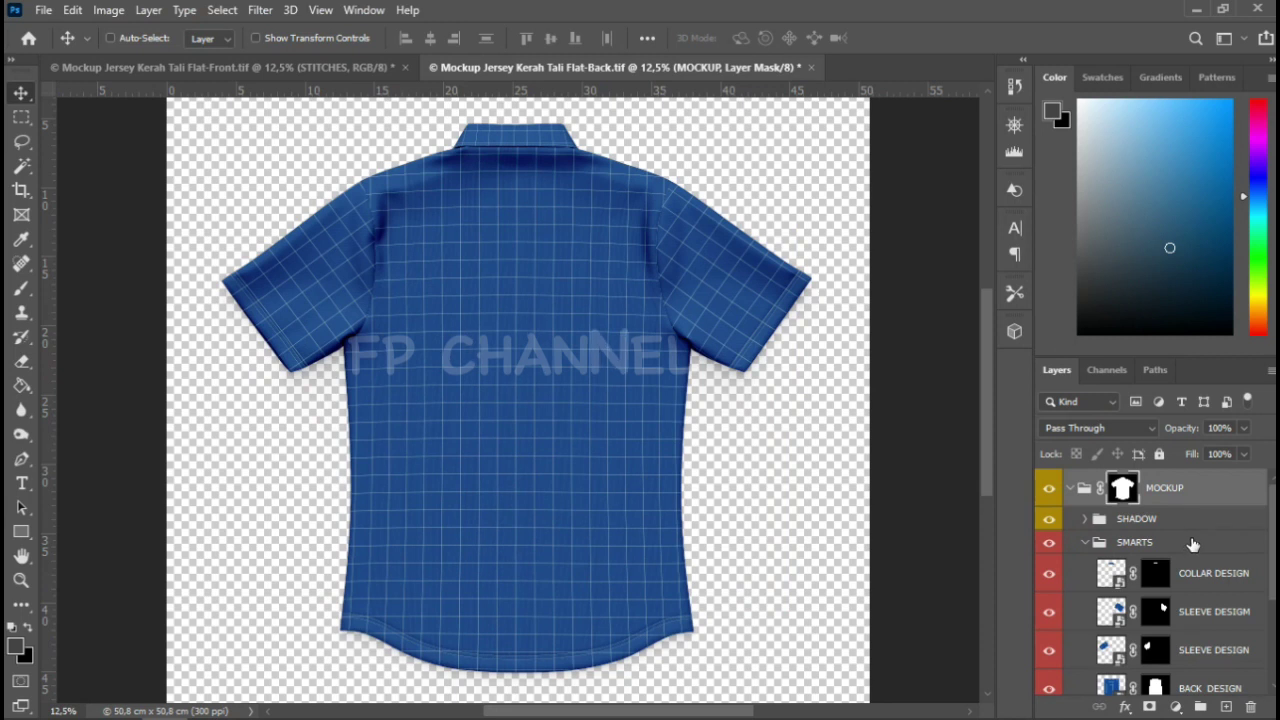
click(1180, 543)
scroll(1185, 546, down, 1)
scroll(1190, 545, down, 2)
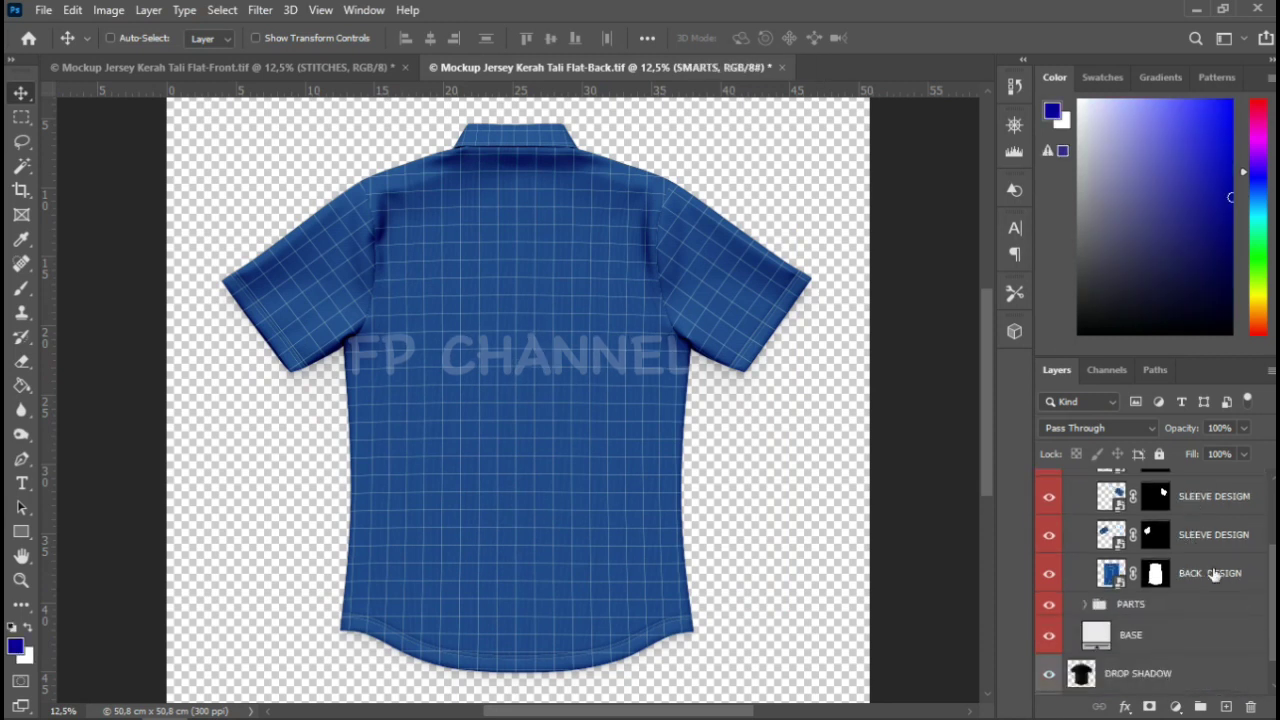
click(1130, 575)
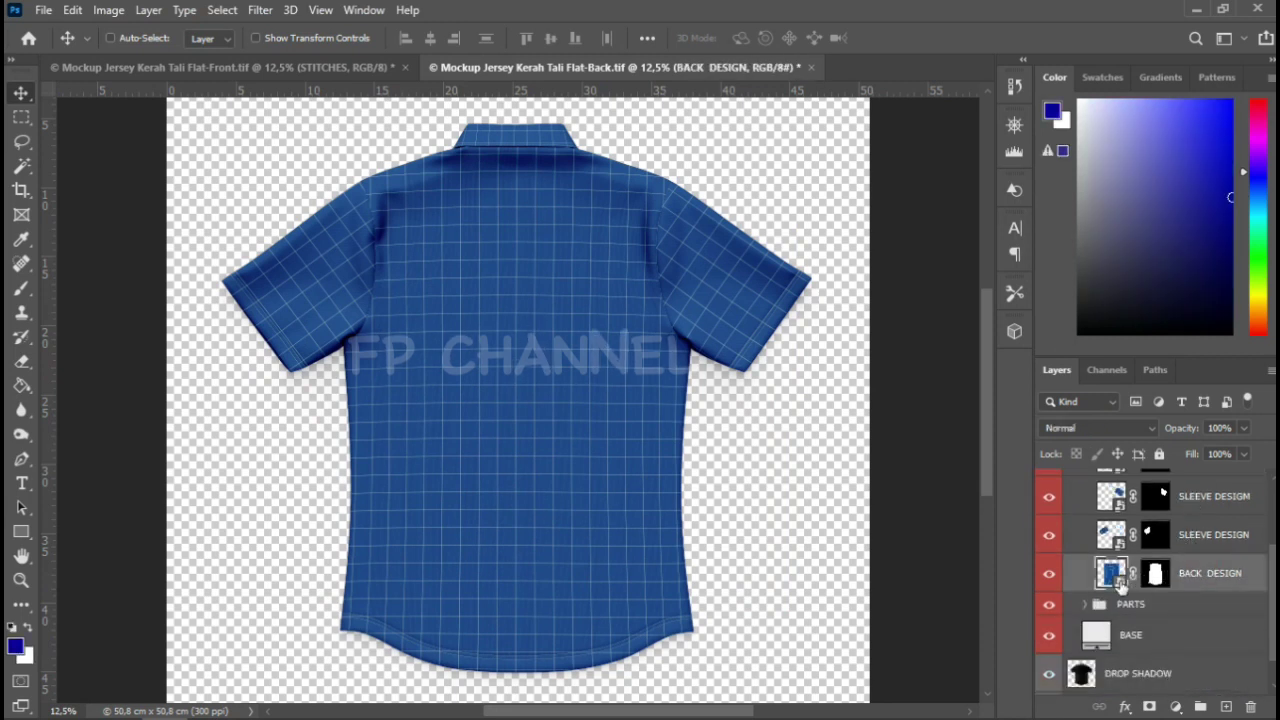
double_click(1112, 575)
Place the linked Back Persib image from Documents, shifted lower on the canvas
click(43, 10)
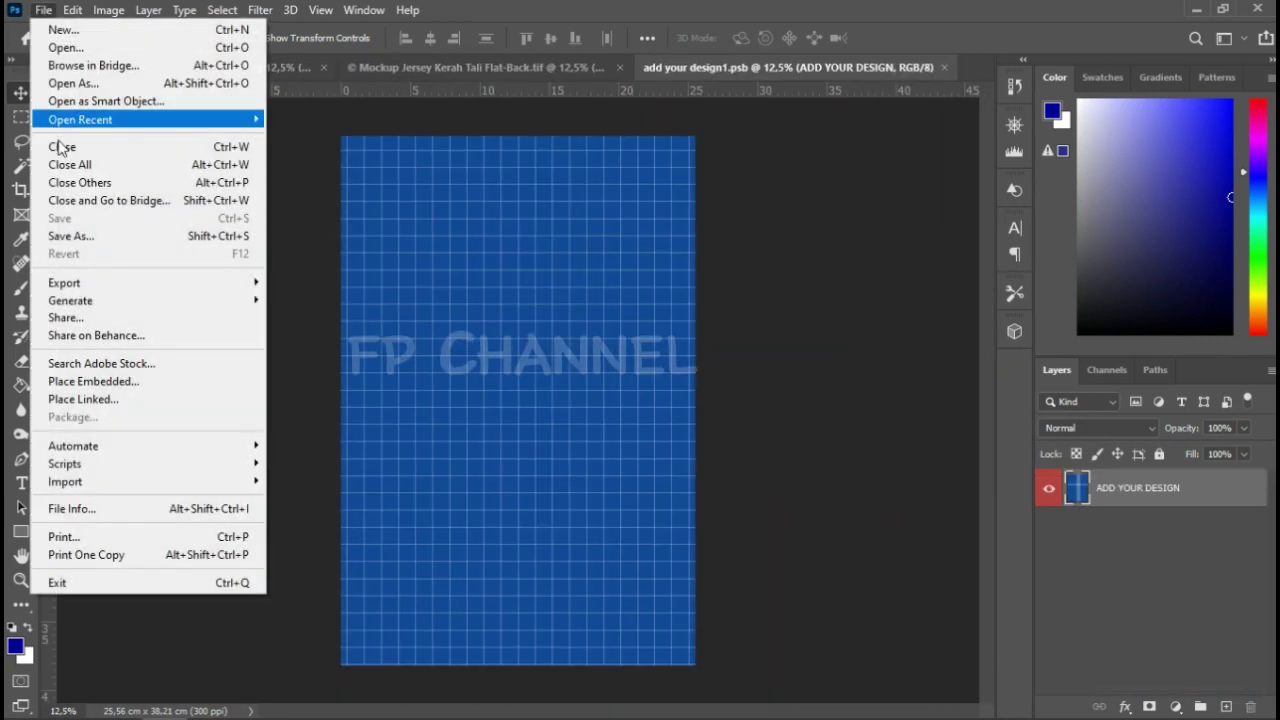
click(80, 399)
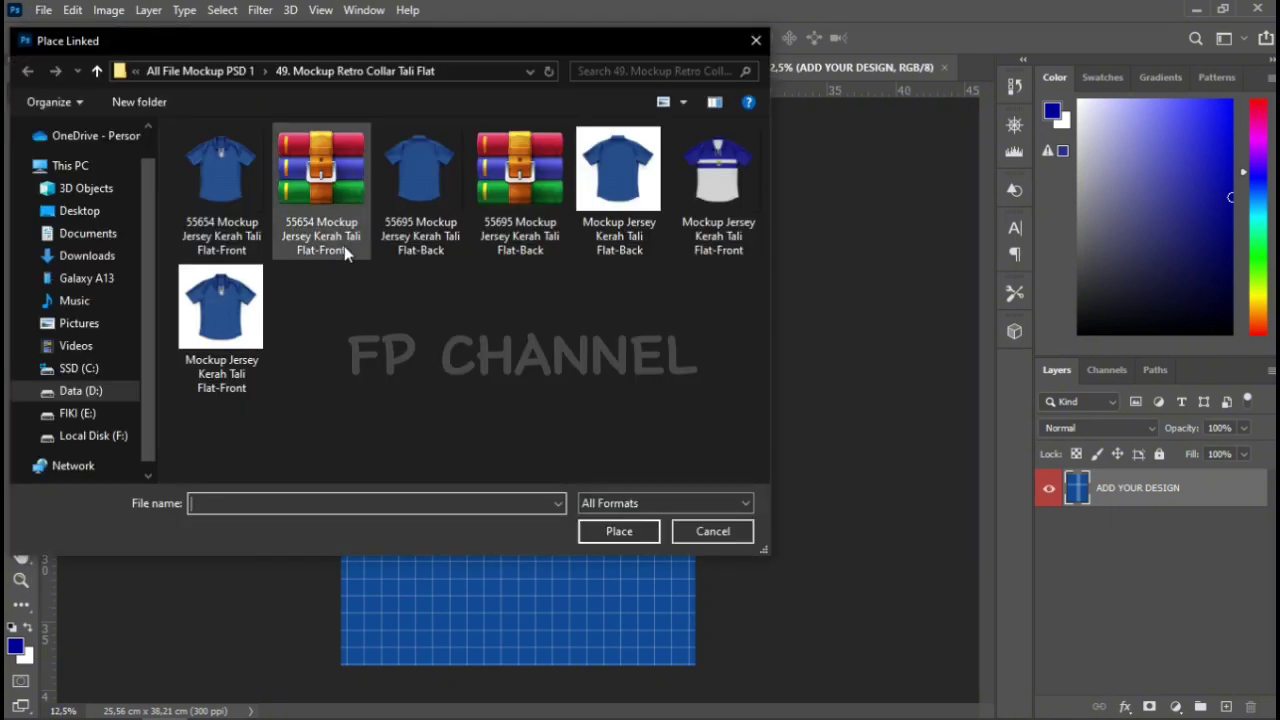
click(88, 233)
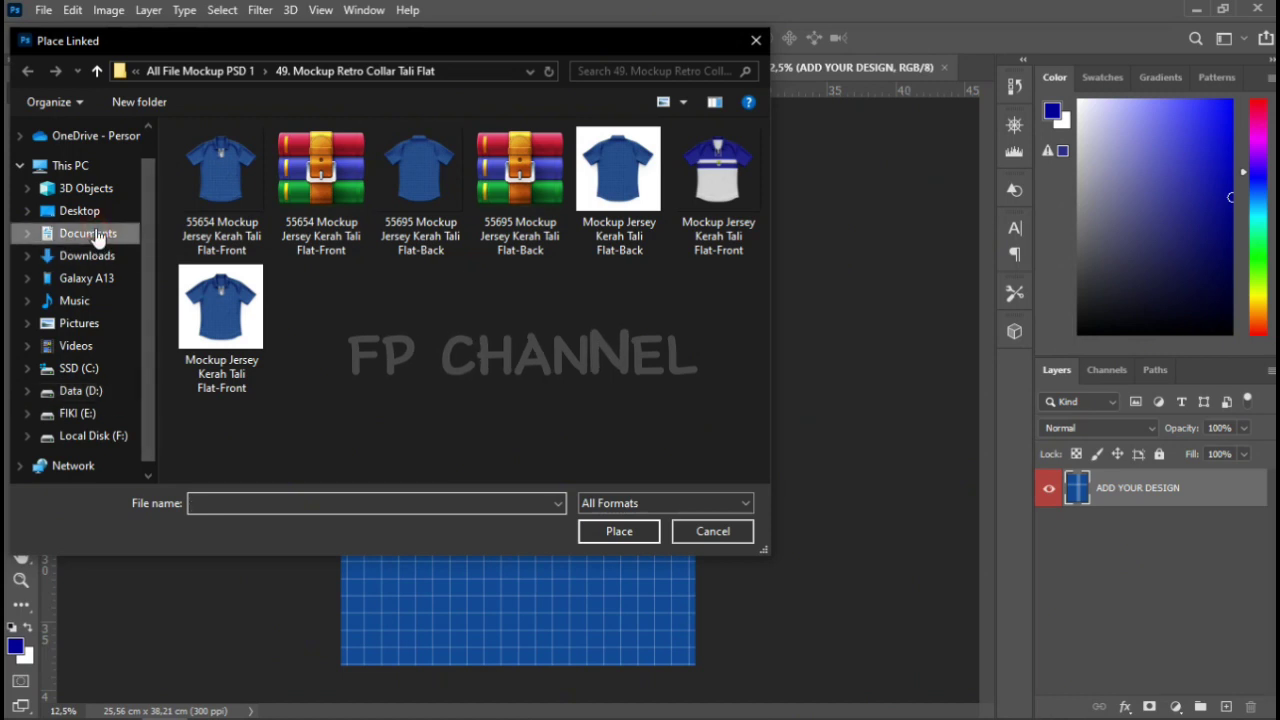
click(690, 392)
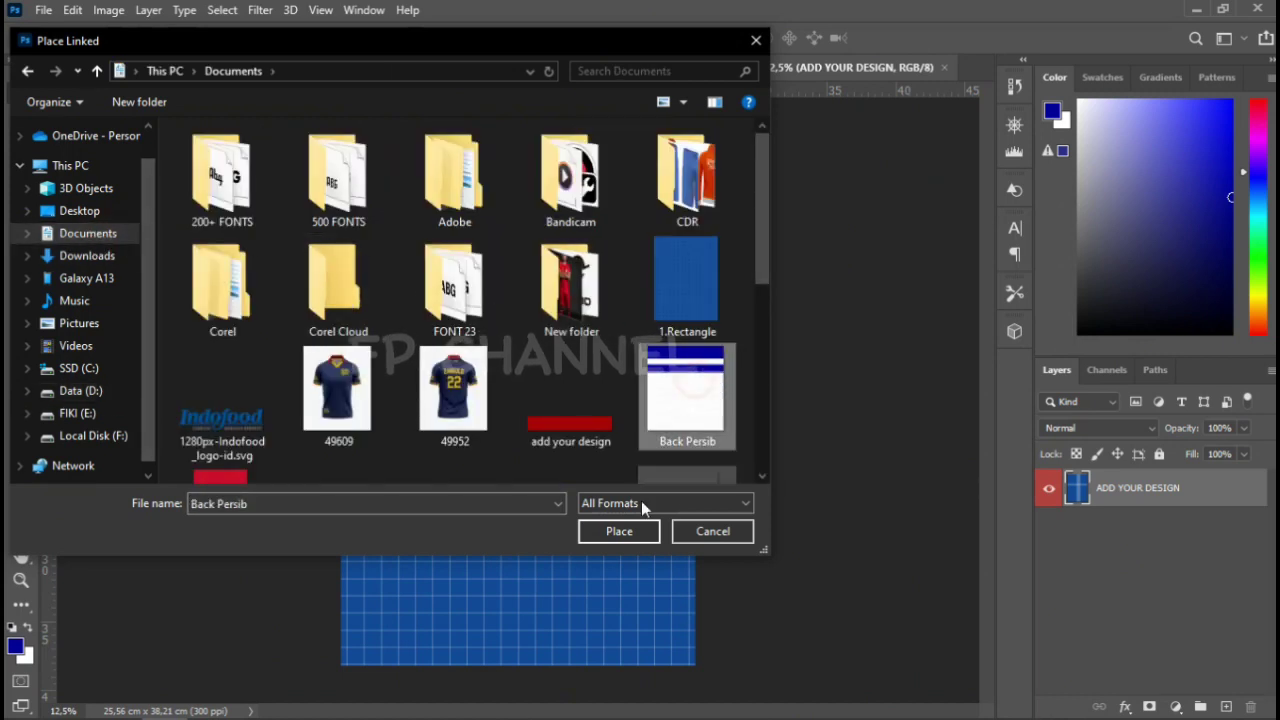
click(620, 532)
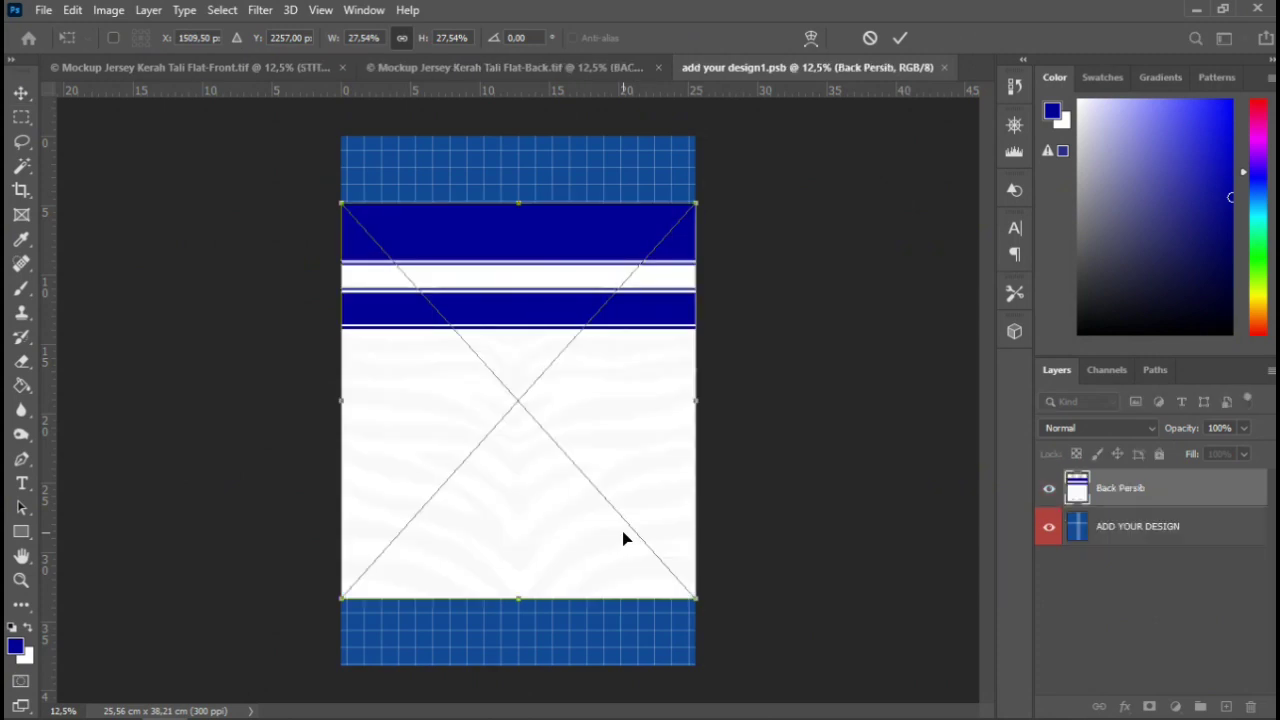
key(Down)
key(Down)
key(Down)
key(Down)
key(Down)
key(Down)
key(Down)
key(Down)
key(Down)
key(Down)
key(Down)
key(Down)
key(Down)
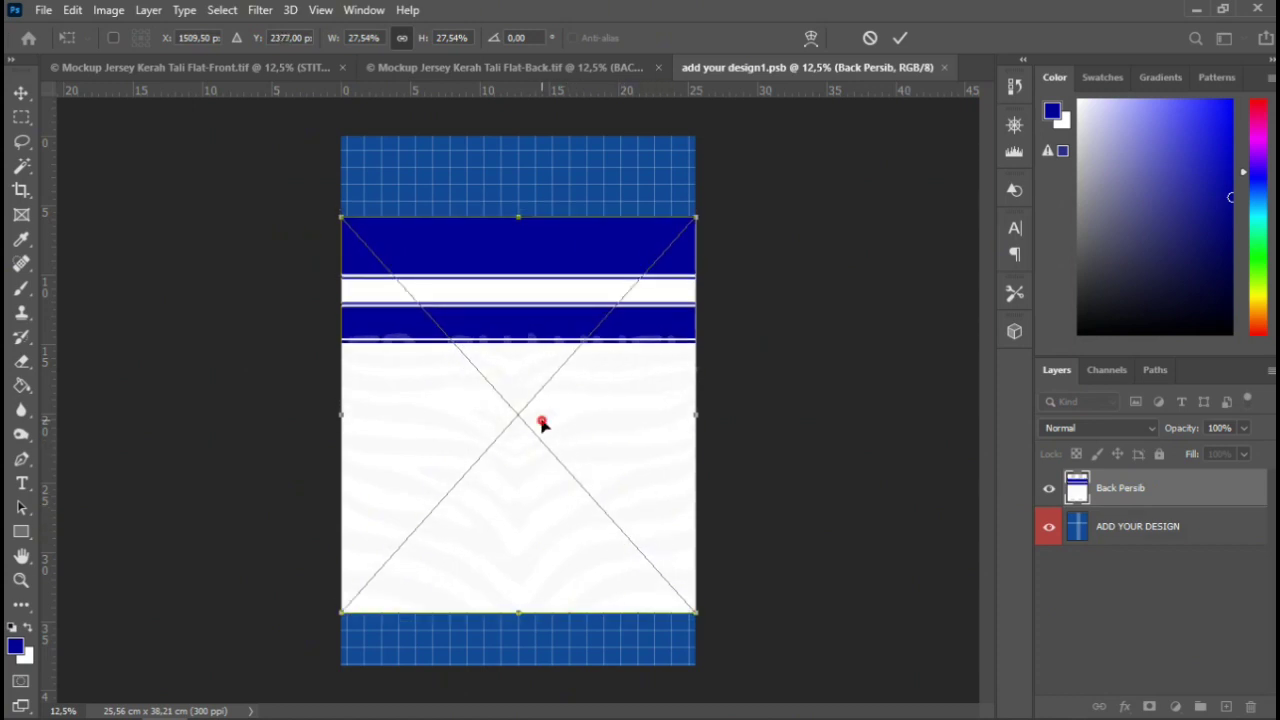
drag(541, 423, 539, 473)
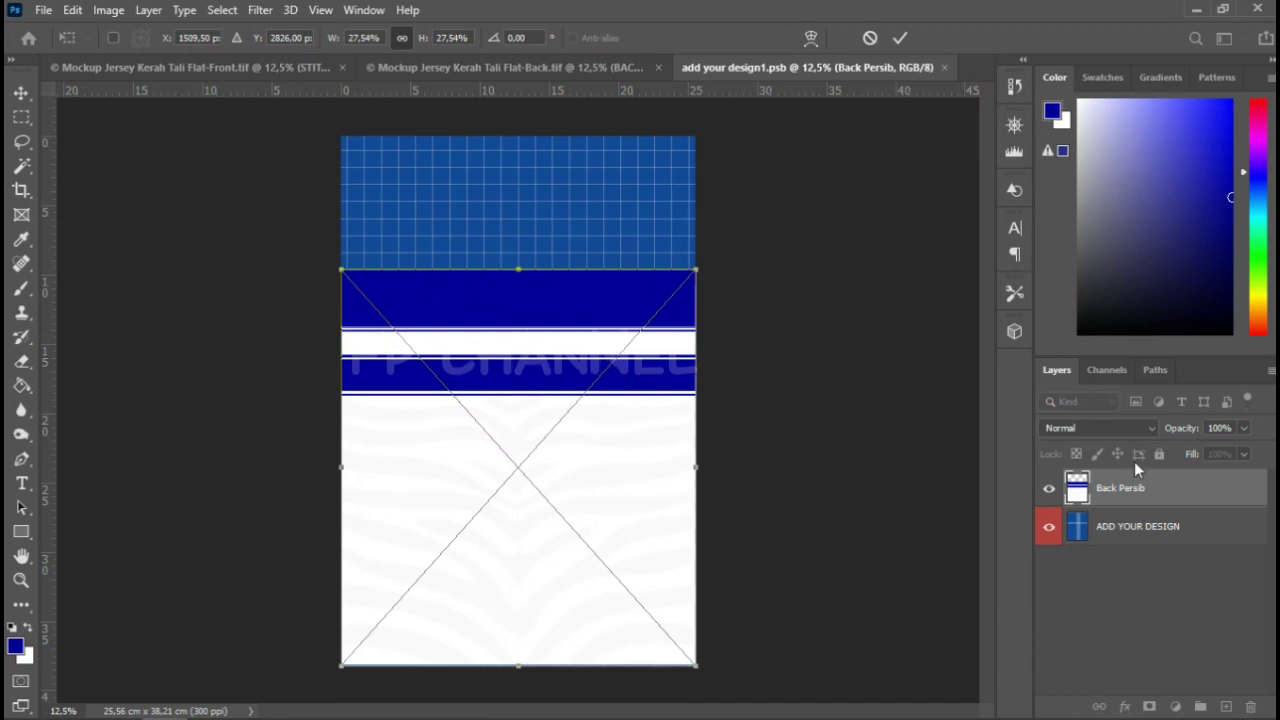
key(Return)
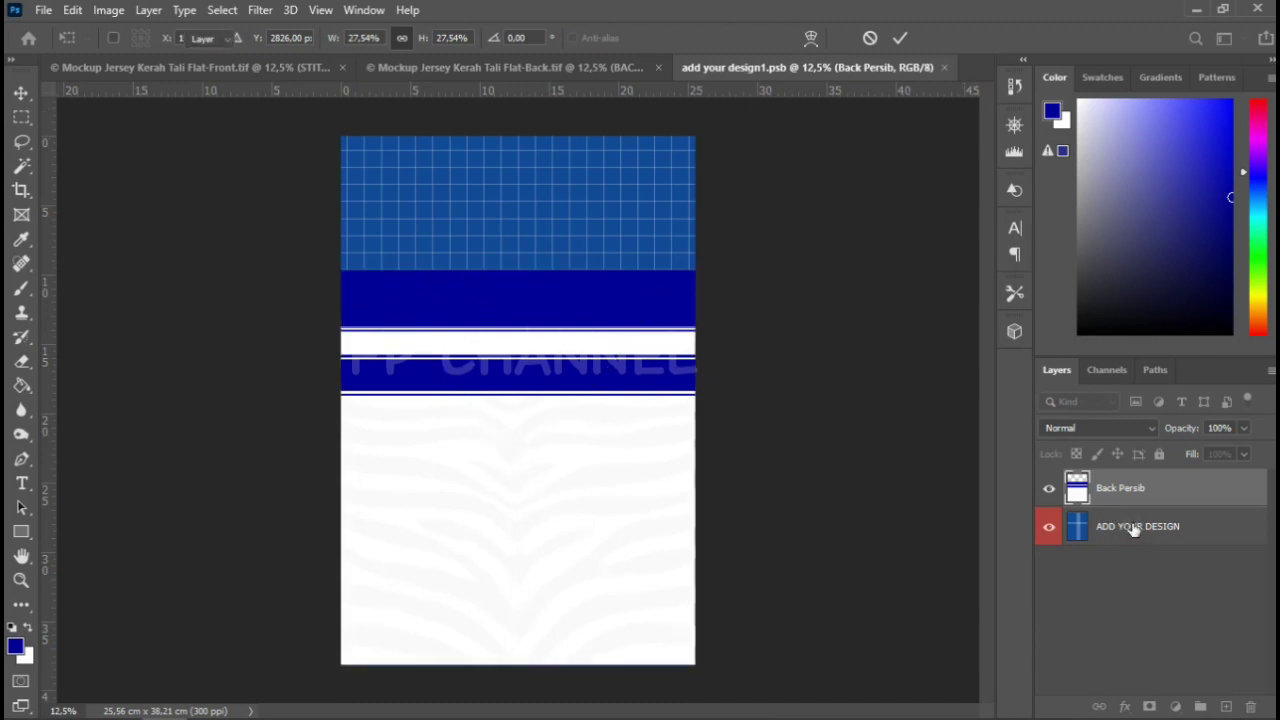
Fill the ADD YOUR DESIGN layer dark blue, then save and close the back design
click(1133, 530)
key(alt+BackSpace)
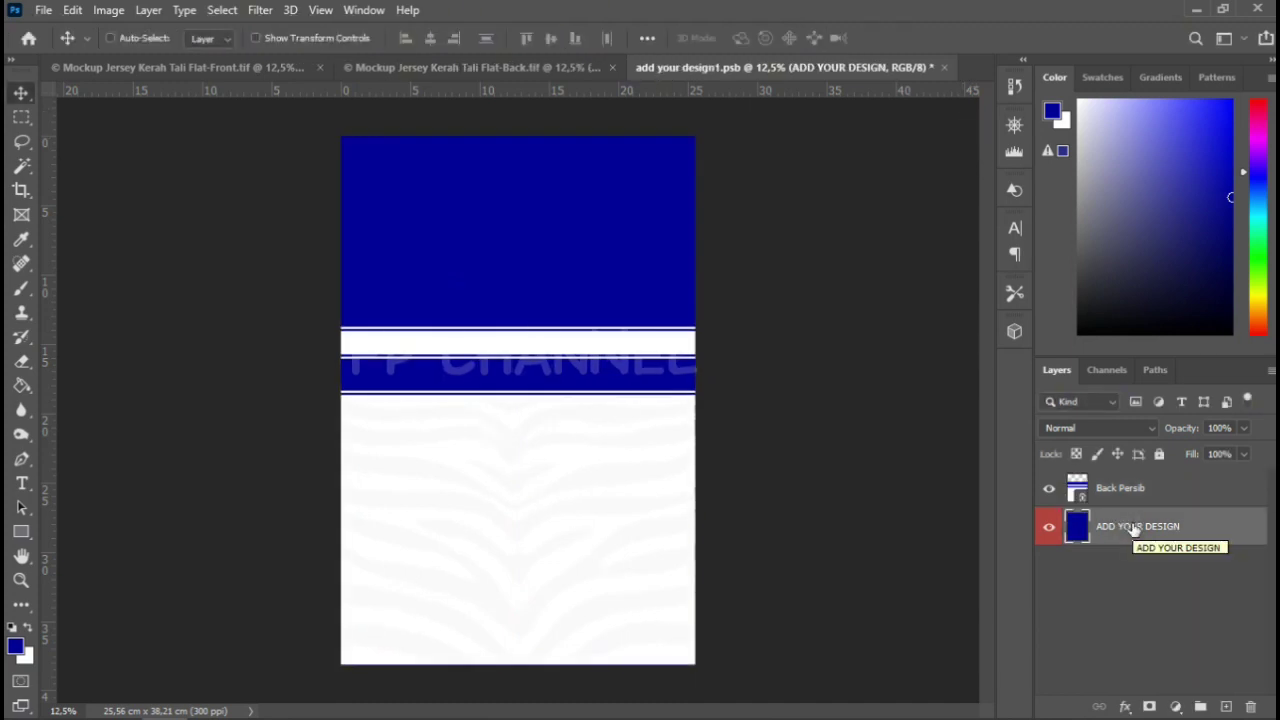
key(ctrl+w)
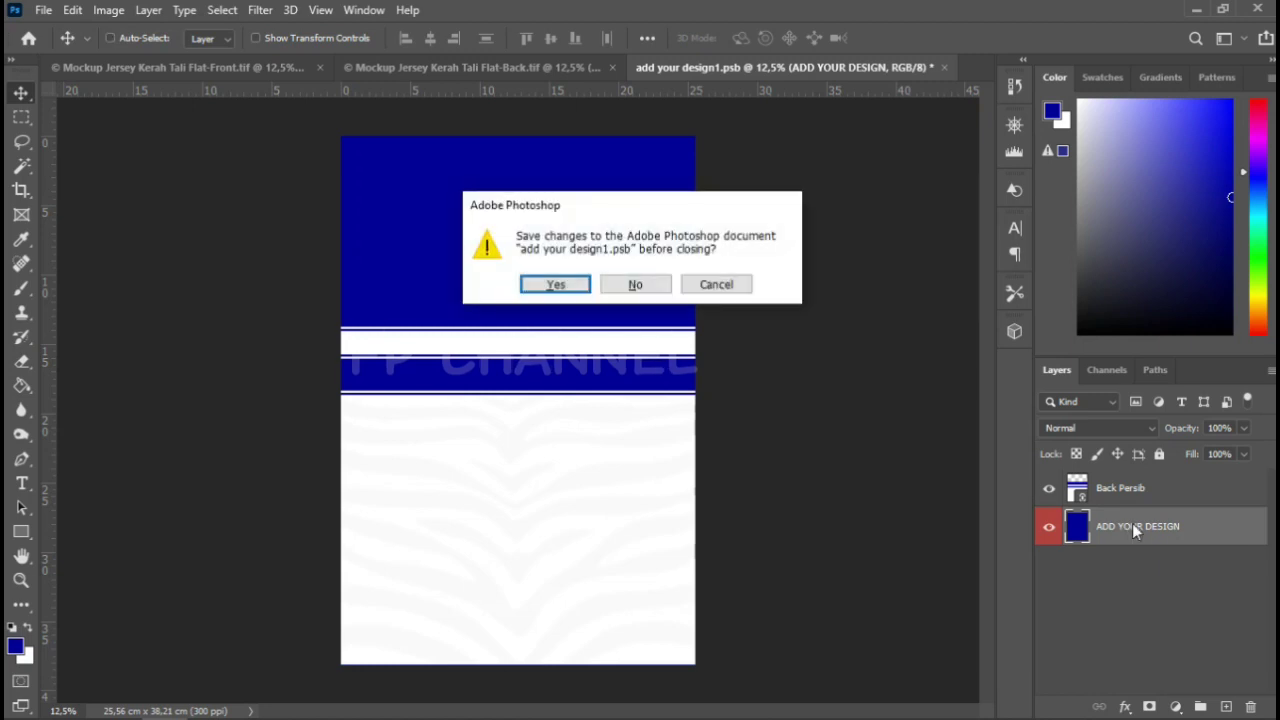
key(Return)
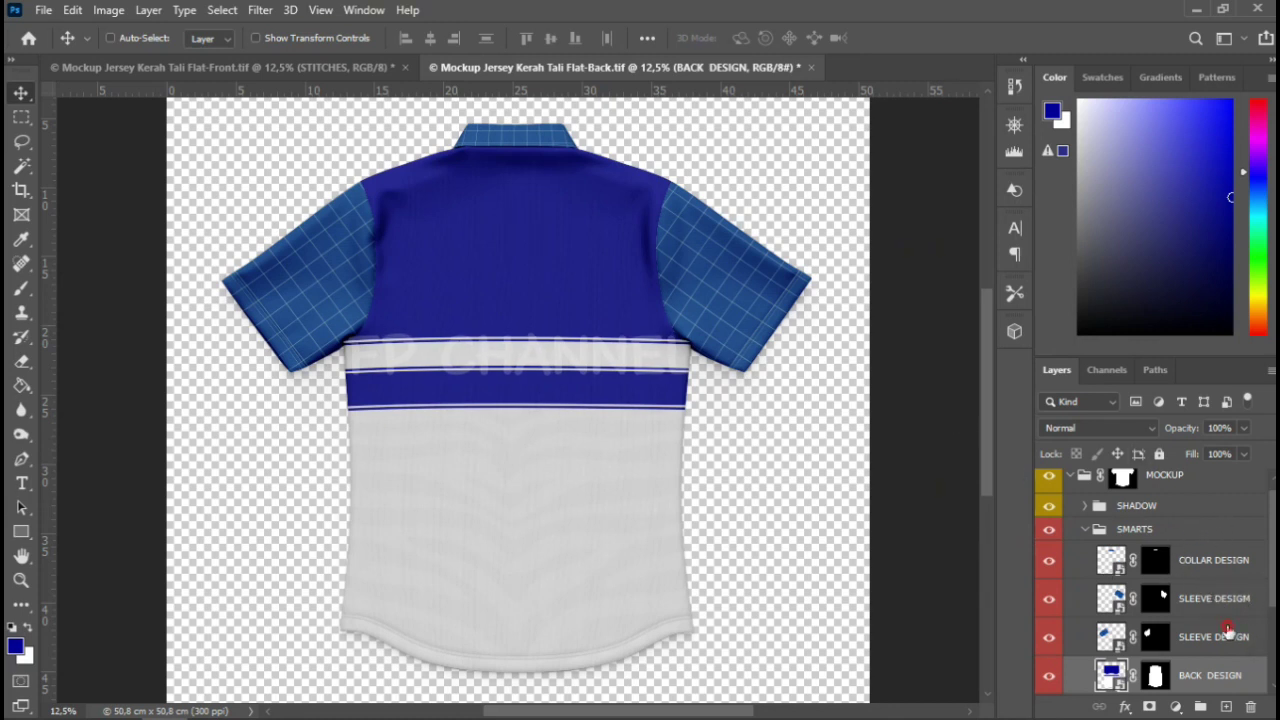
Fill the lower SLEEVE DESIGN smart object with solid dark blue and save it
click(1228, 630)
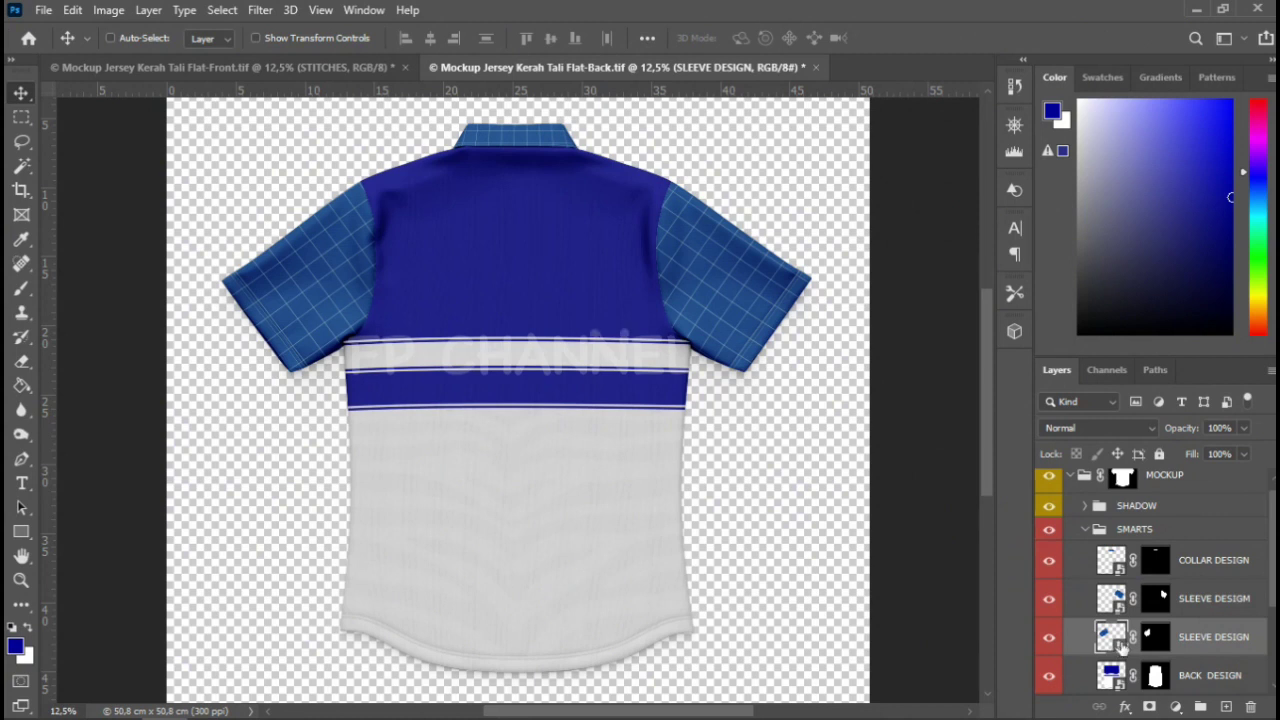
double_click(1114, 638)
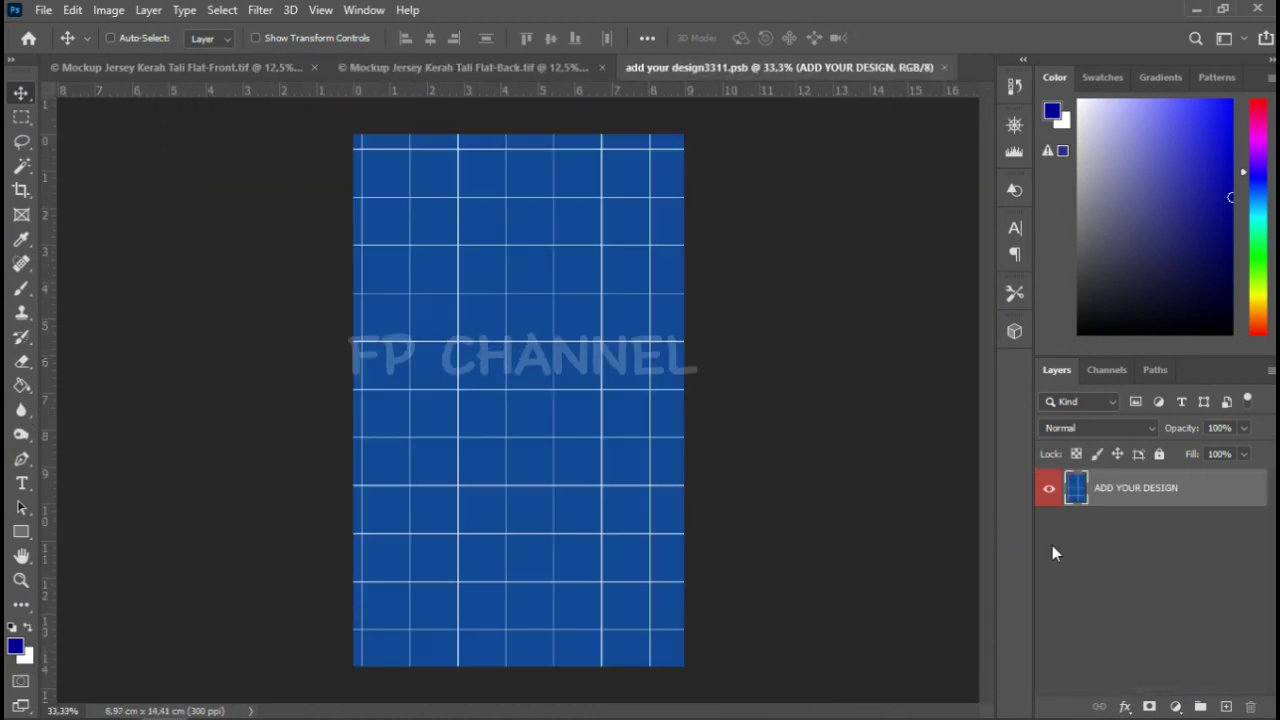
key(alt+BackSpace)
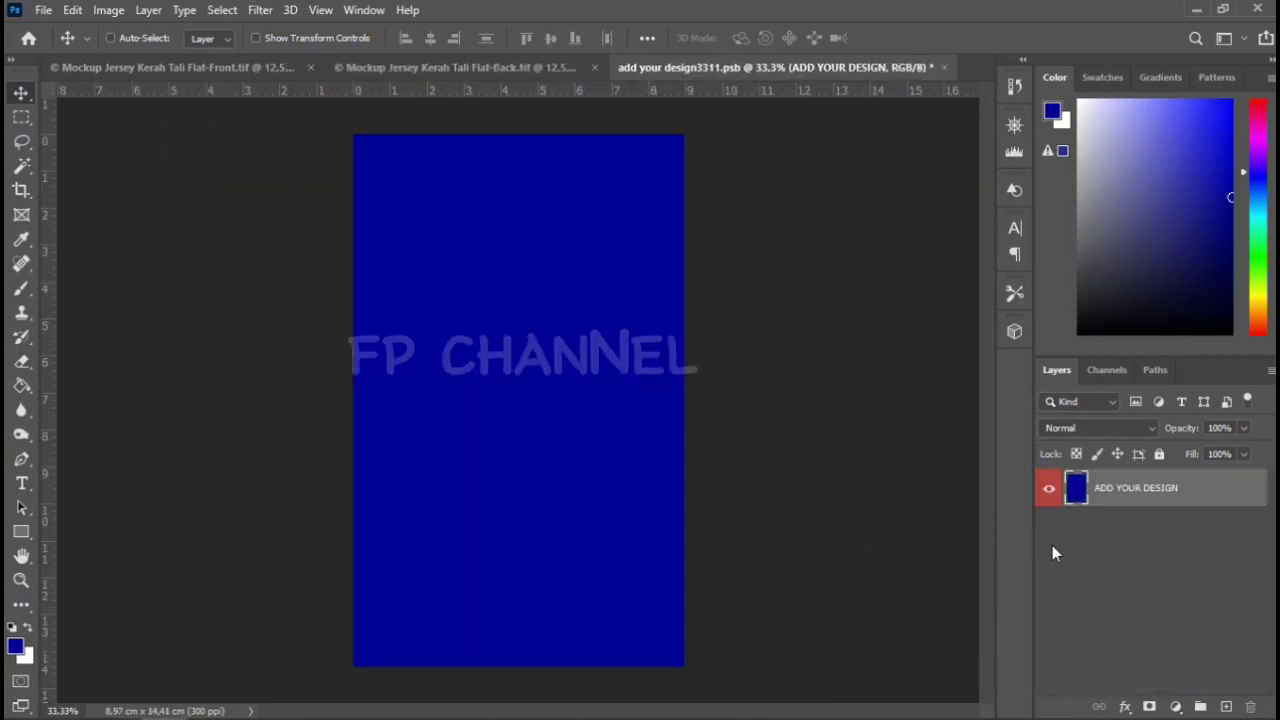
key(ctrl+w)
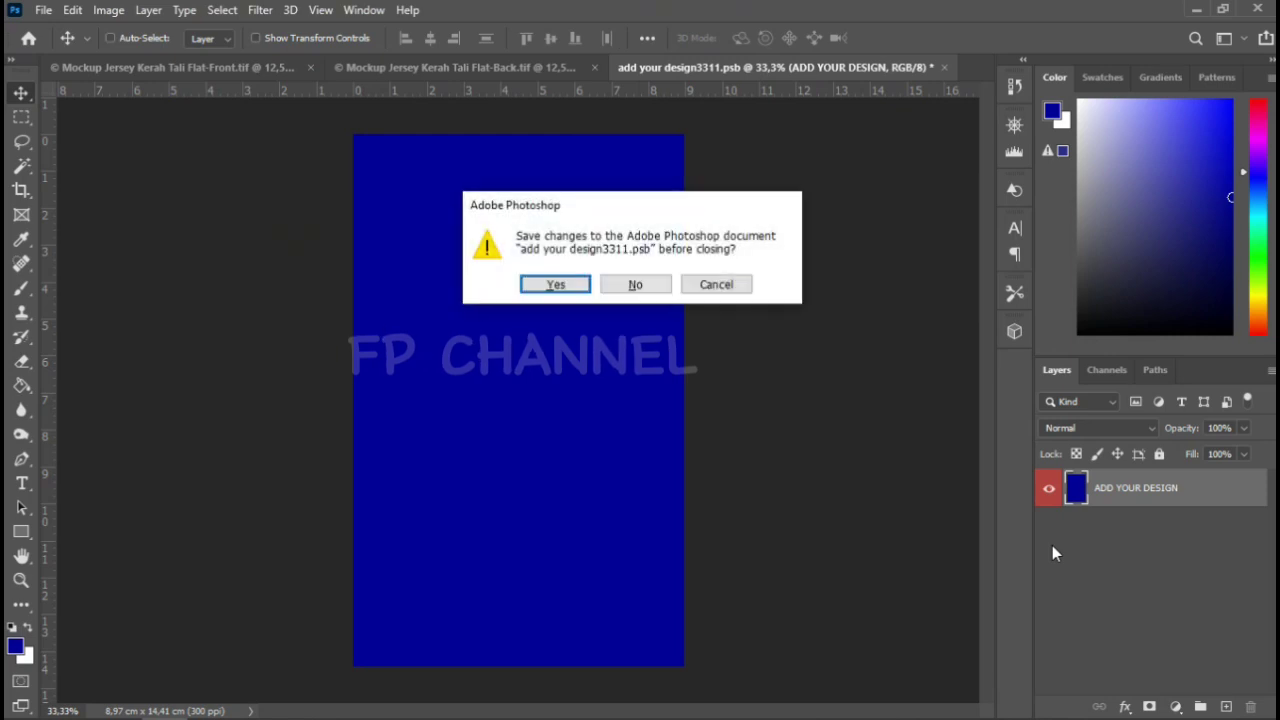
key(Return)
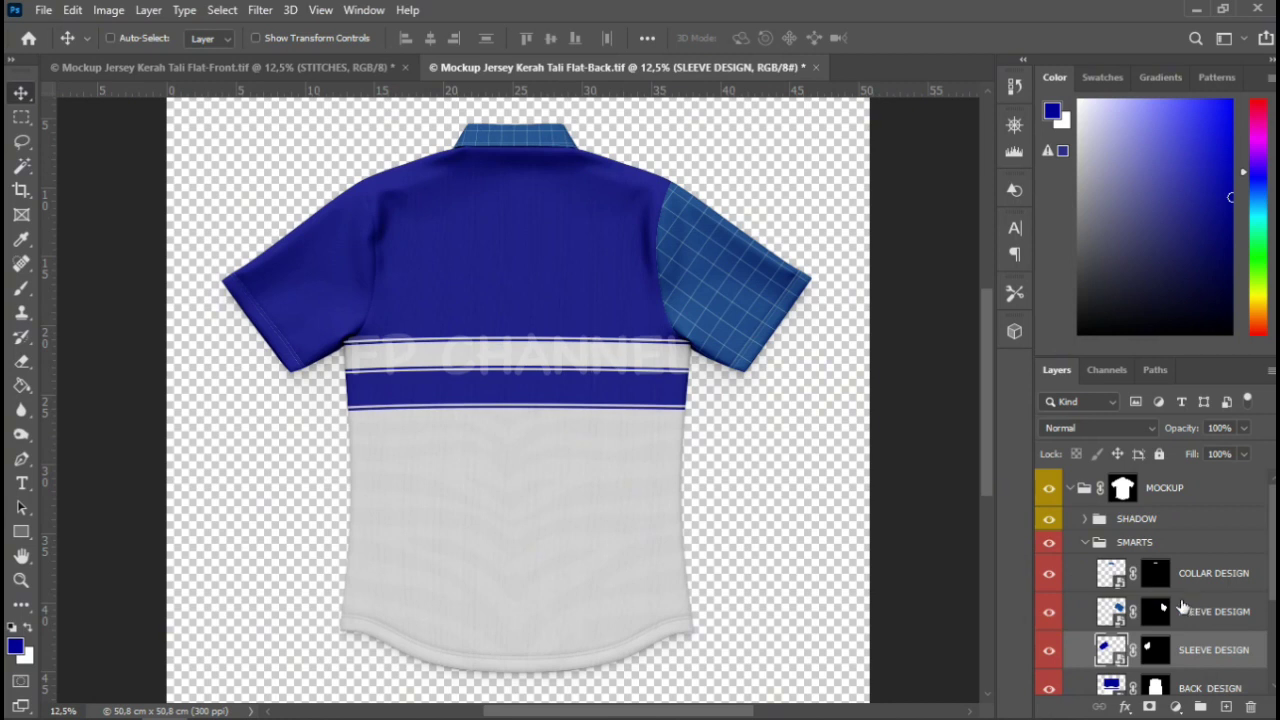
Fill the upper SLEEVE DESIGN smart object with dark blue too and save it
click(1210, 617)
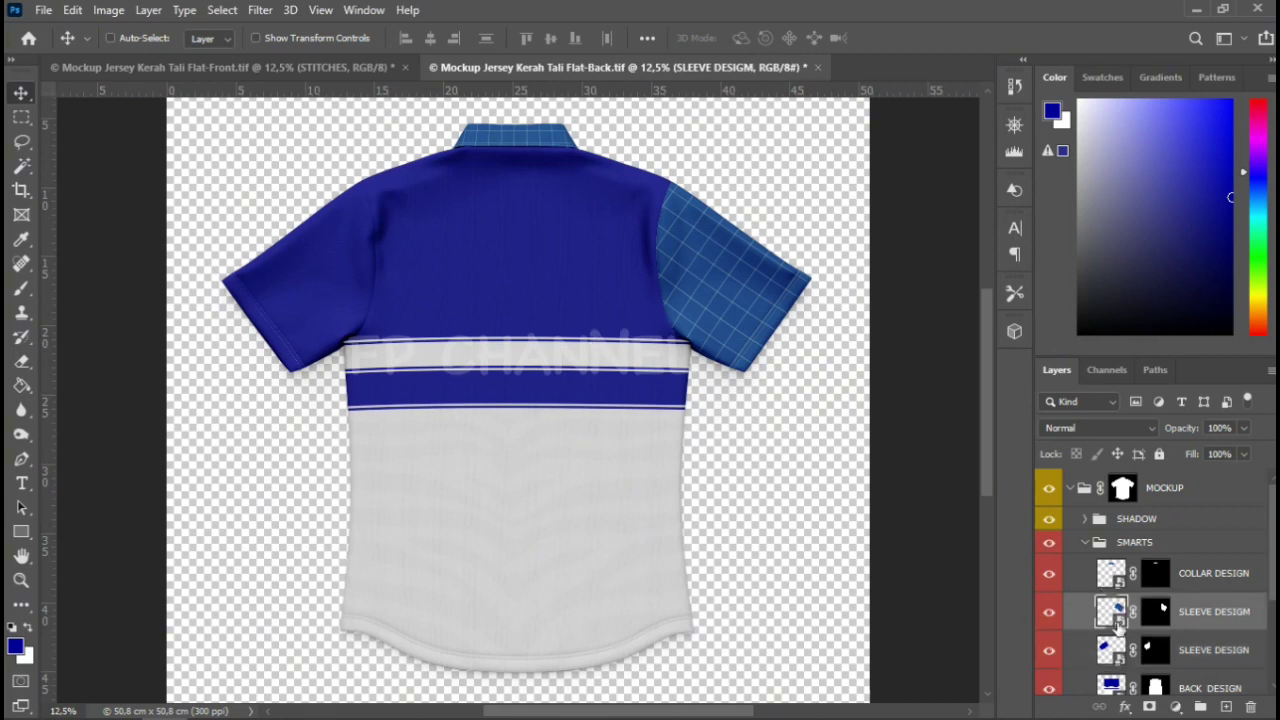
double_click(1111, 611)
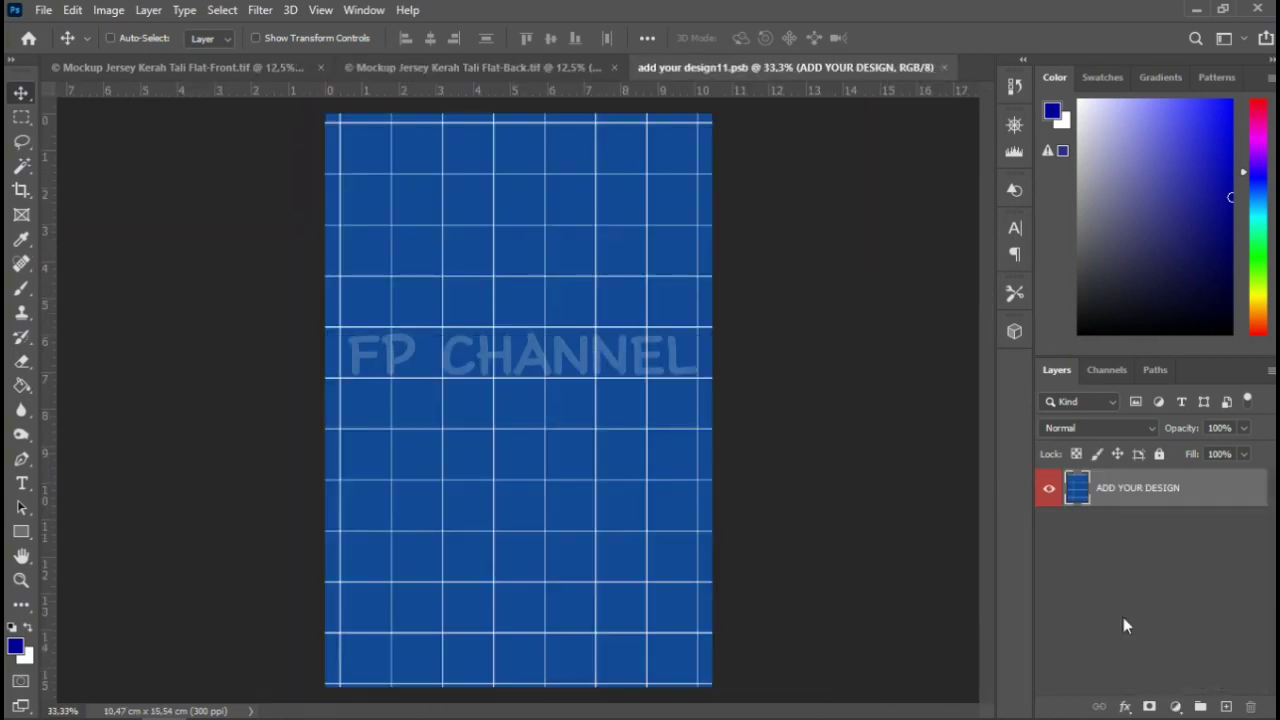
key(alt+BackSpace)
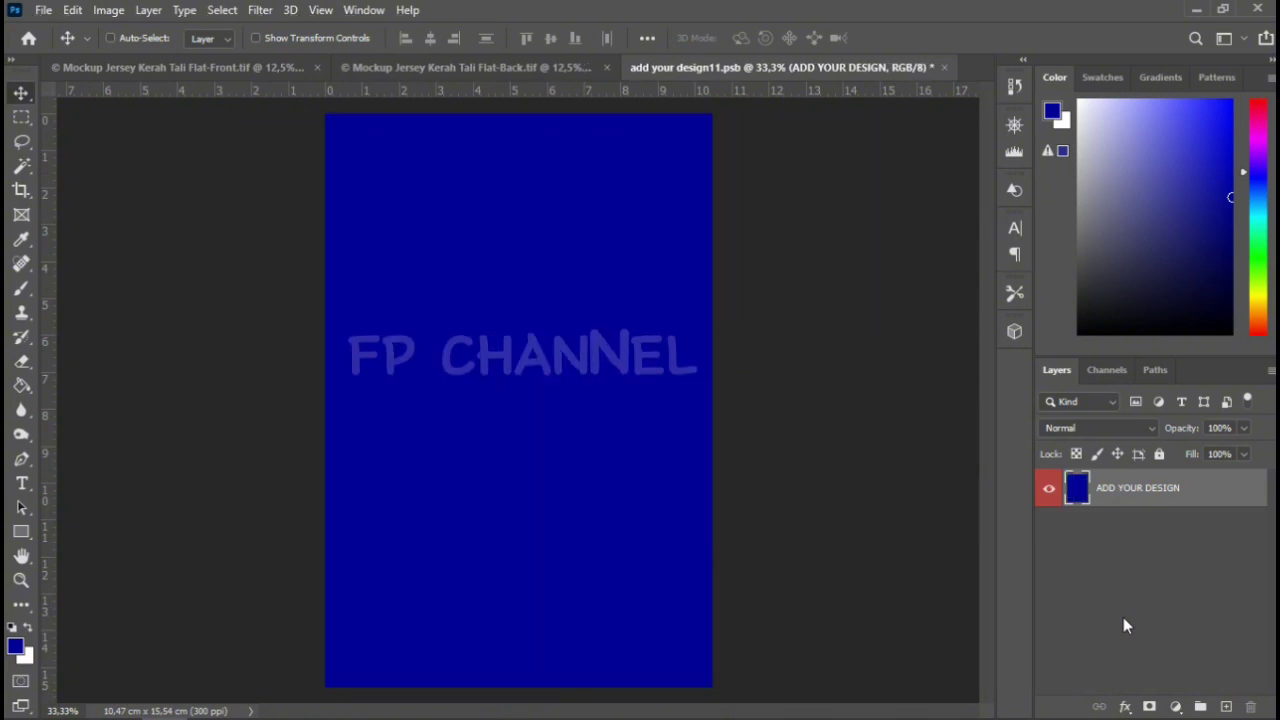
key(ctrl+w)
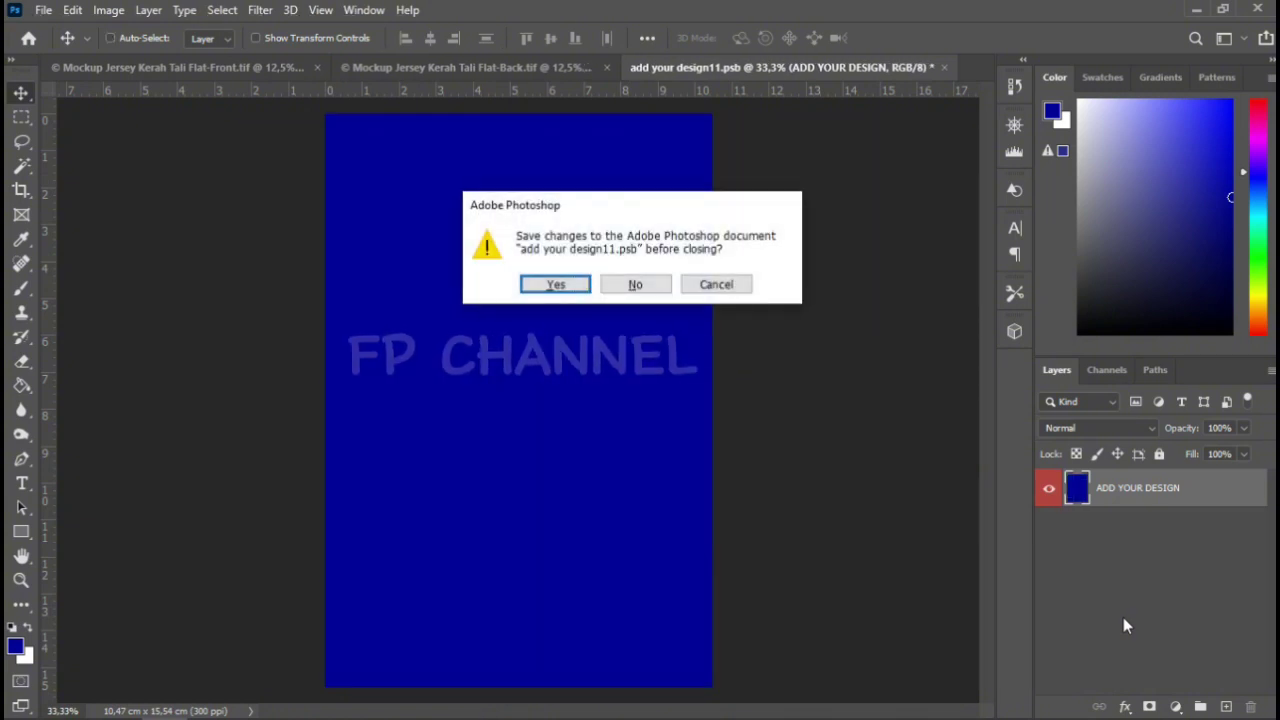
key(Return)
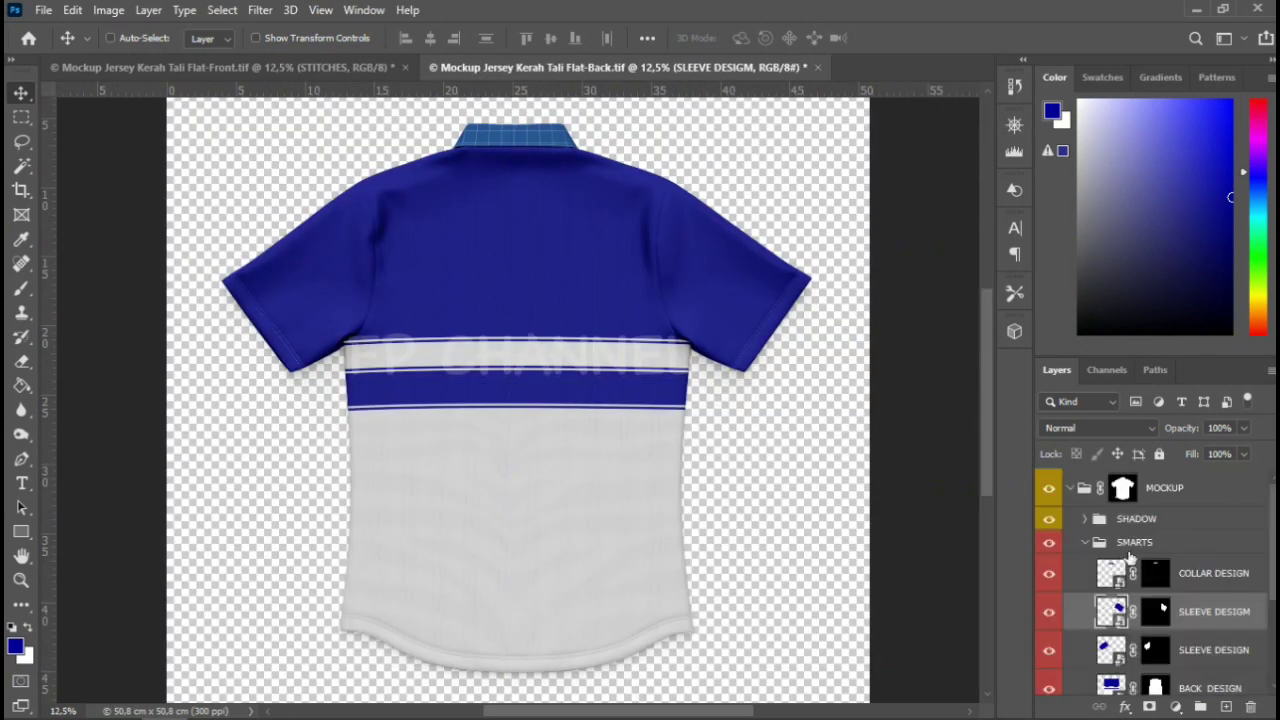
Replace the COLLAR DESIGN grid with a solid dark blue fill and save the smart object
click(1198, 585)
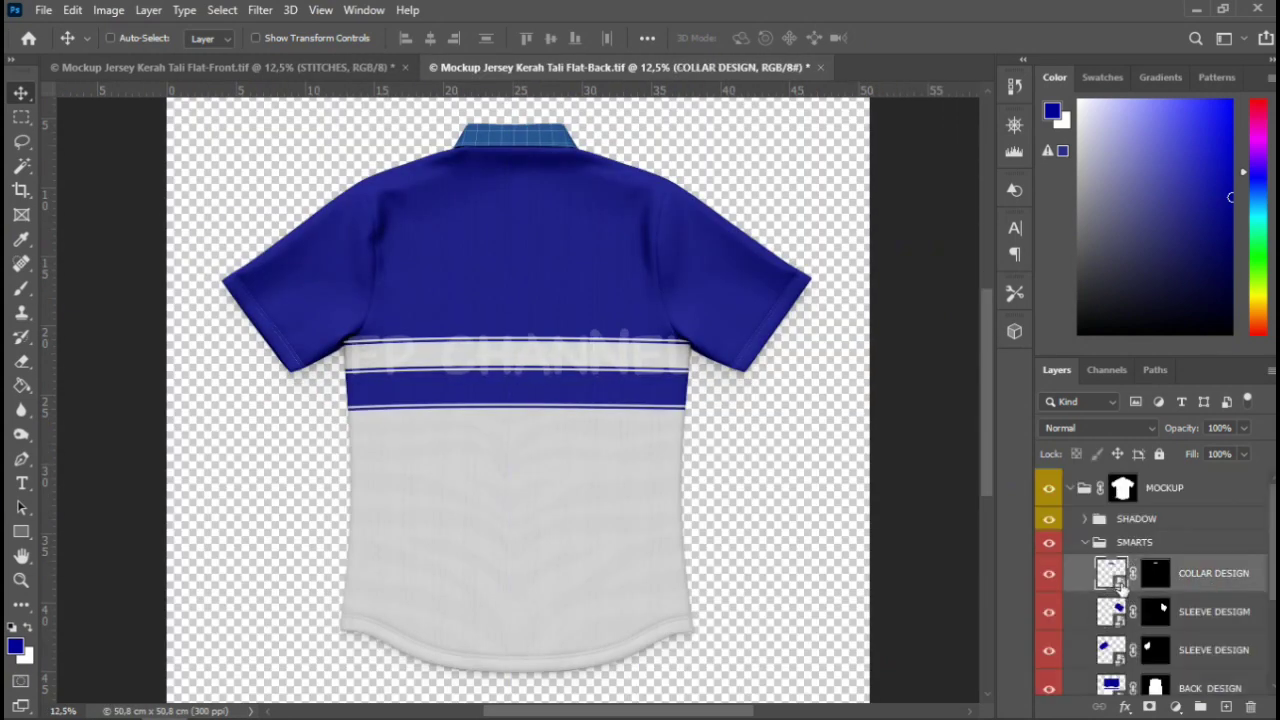
double_click(1118, 578)
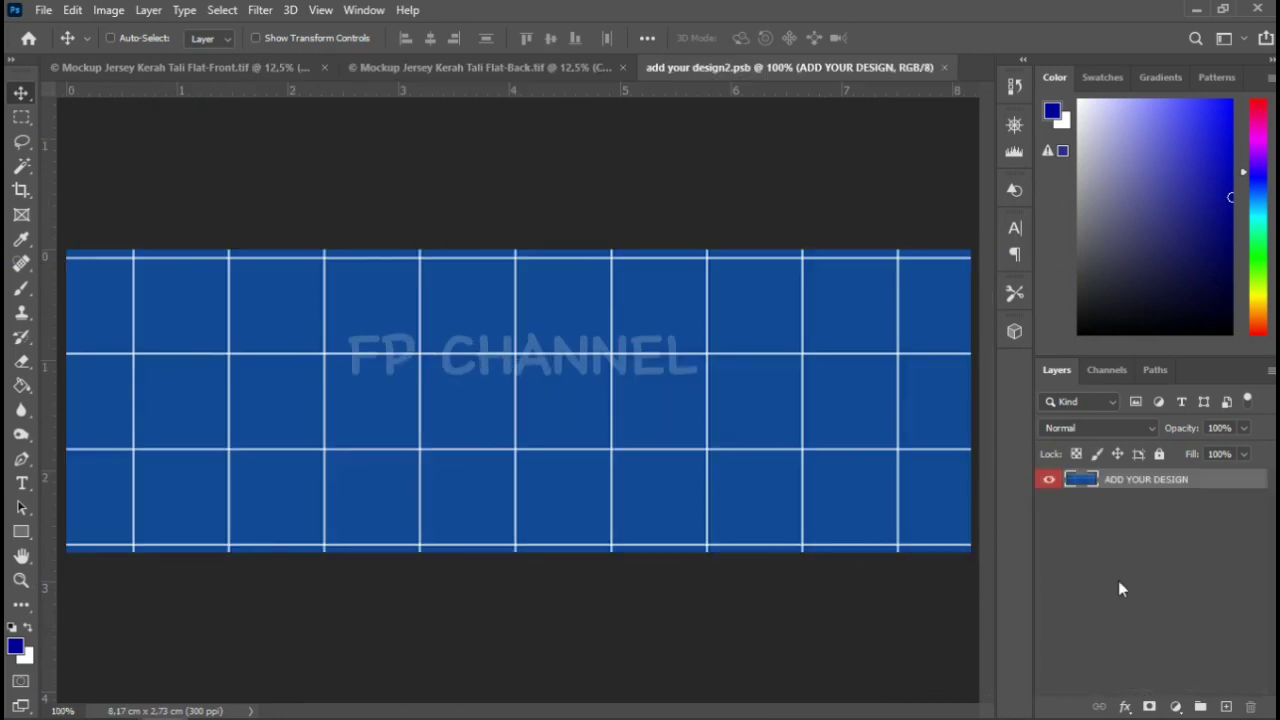
key(alt+BackSpace)
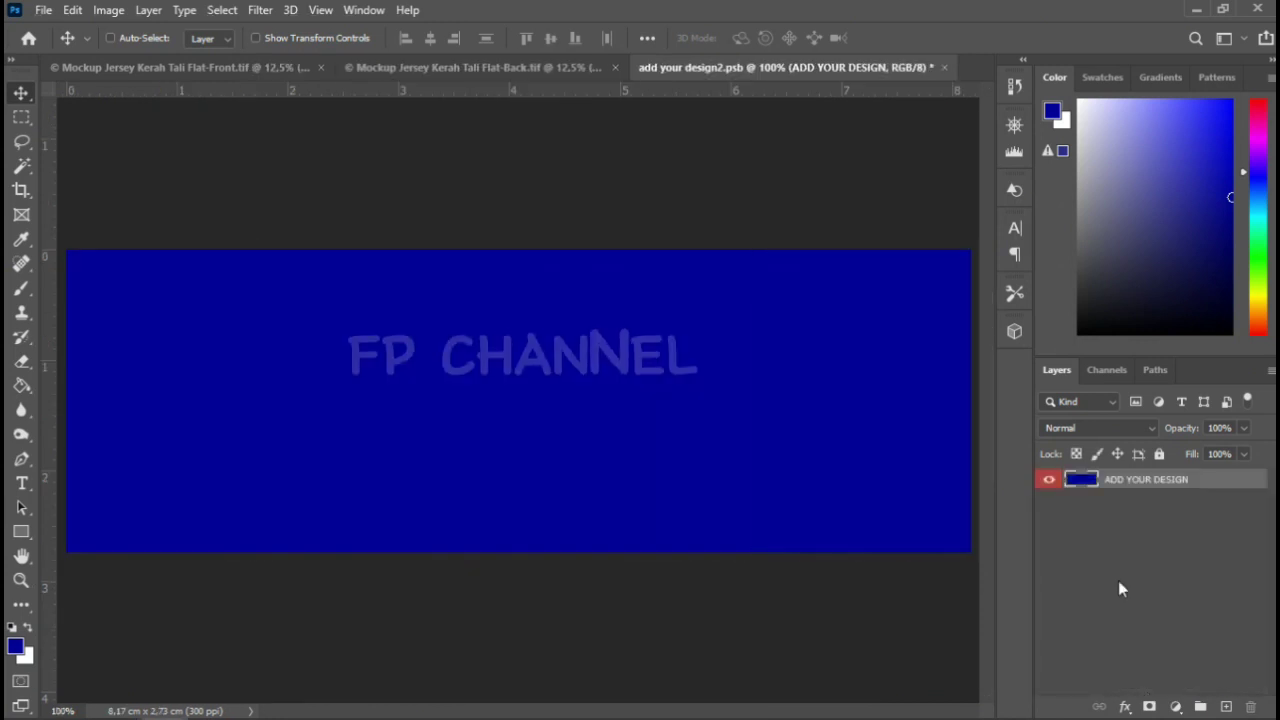
key(ctrl+w)
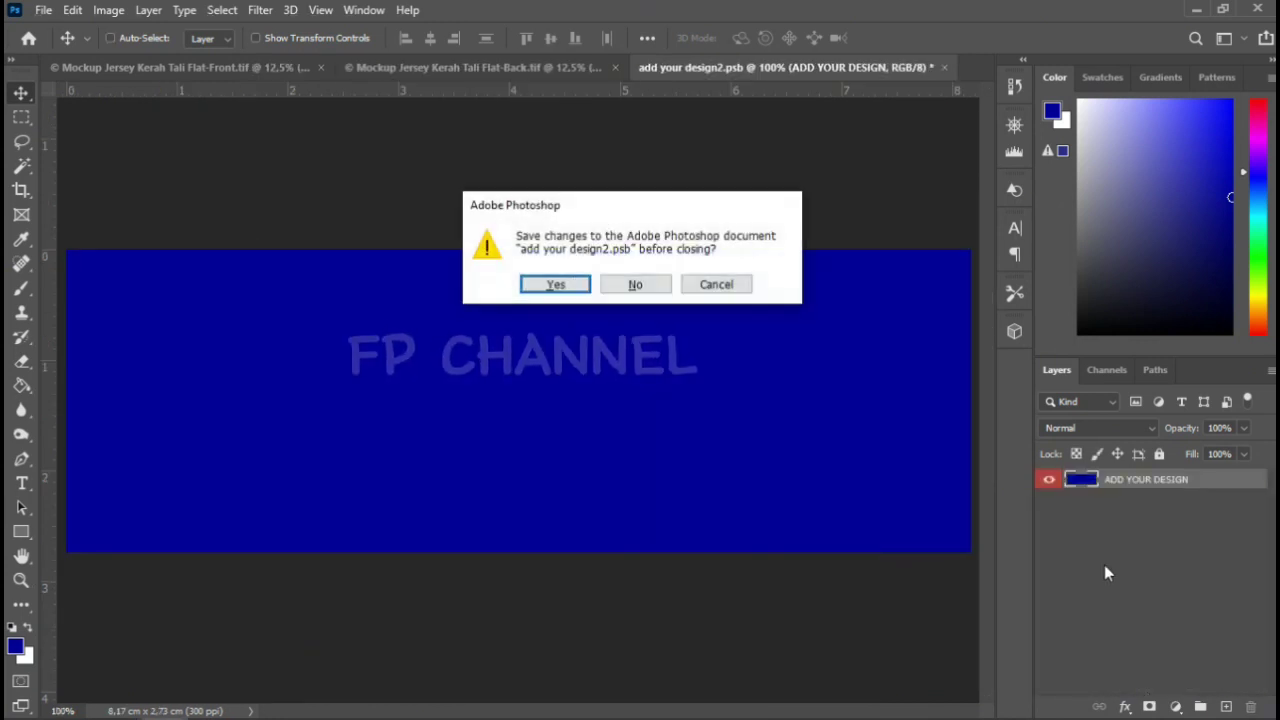
key(Return)
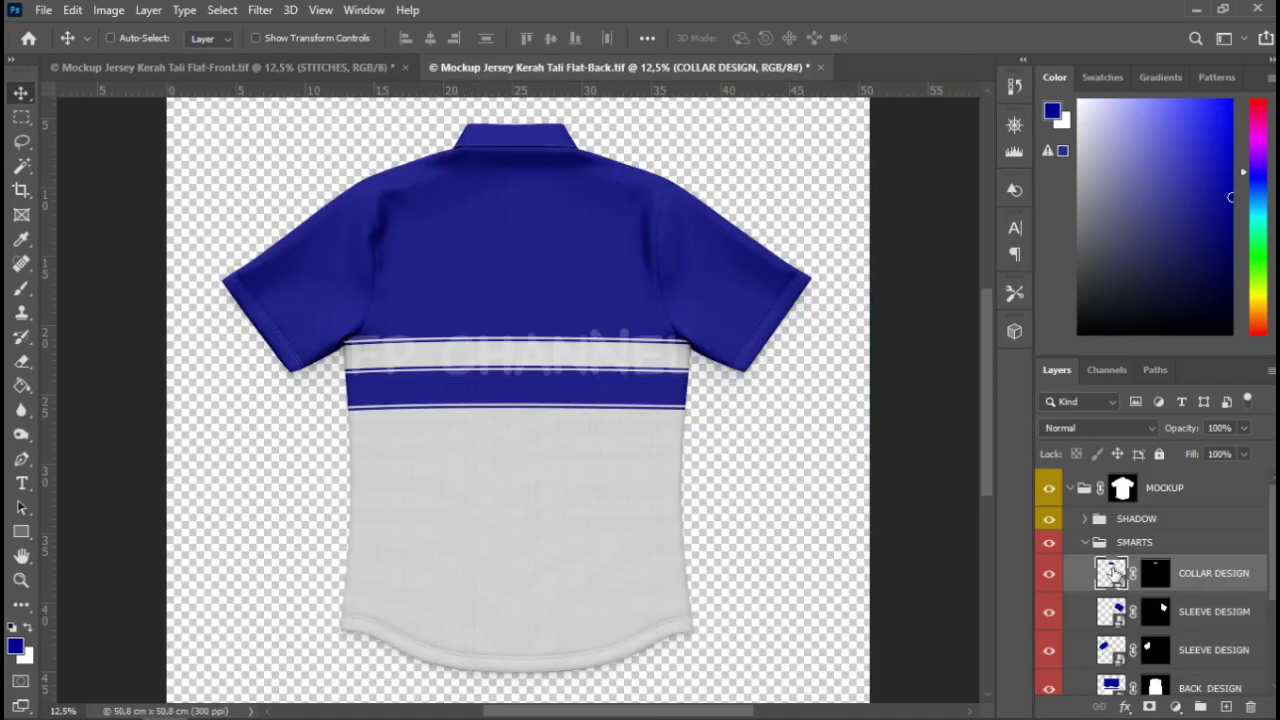
scroll(1127, 551, down, 2)
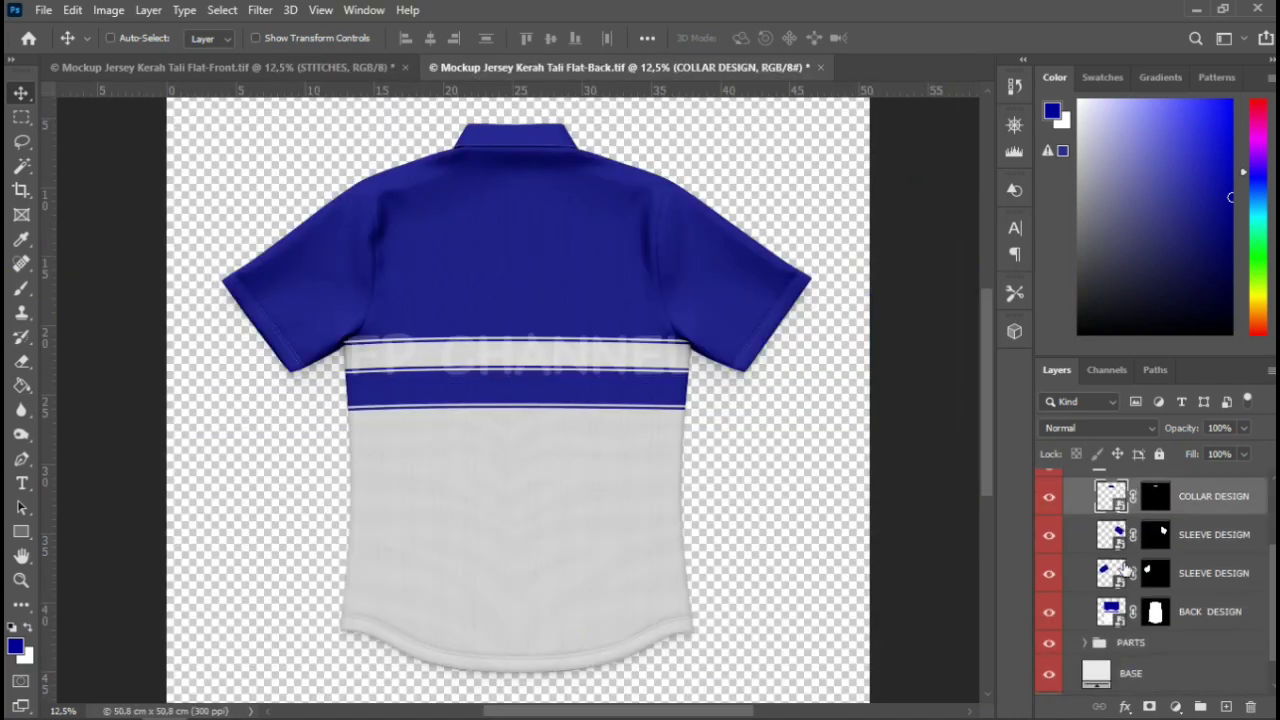
Change the STITCHES fill in the PARTS group from white to navy 030095
scroll(1120, 570, down, 1)
click(1086, 605)
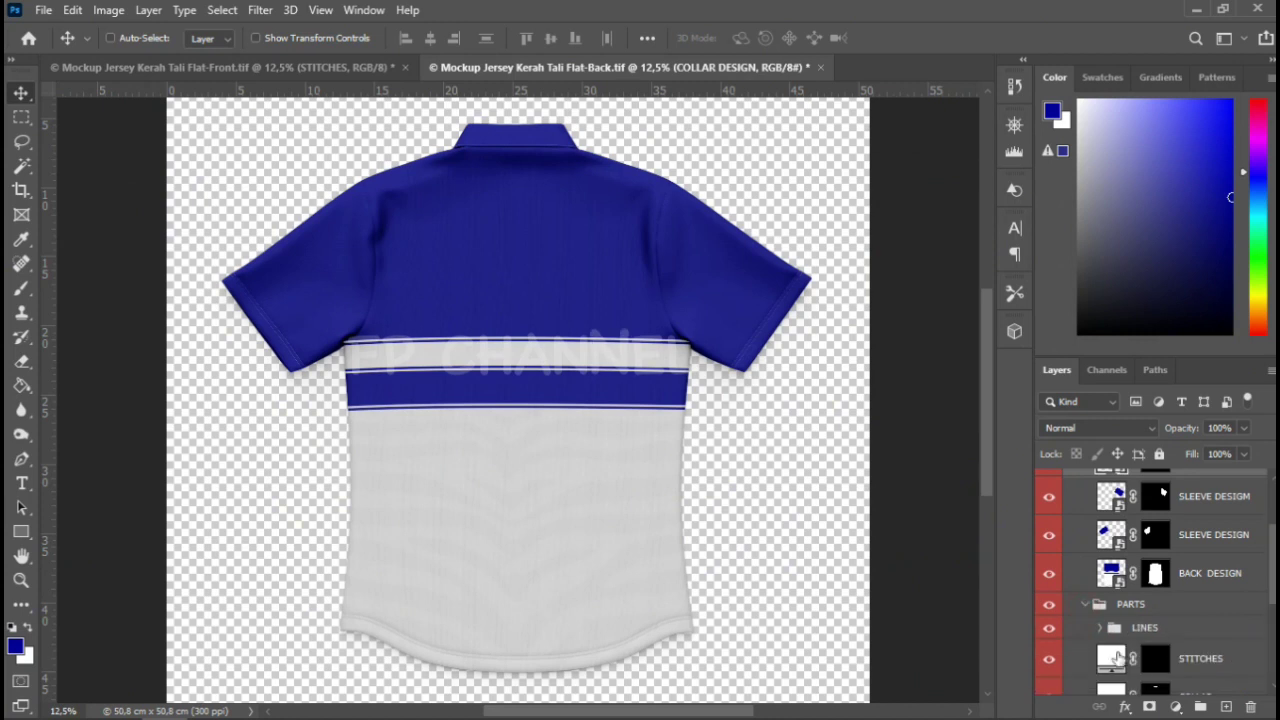
double_click(1117, 663)
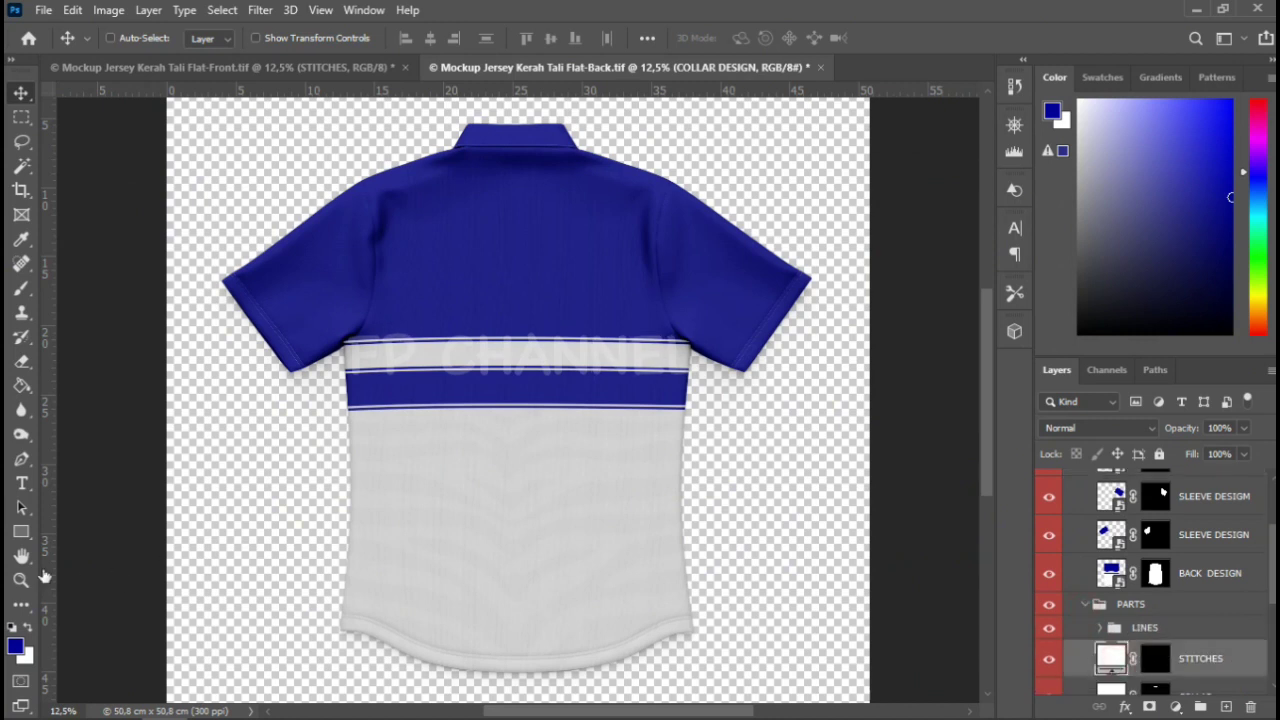
text(030095)
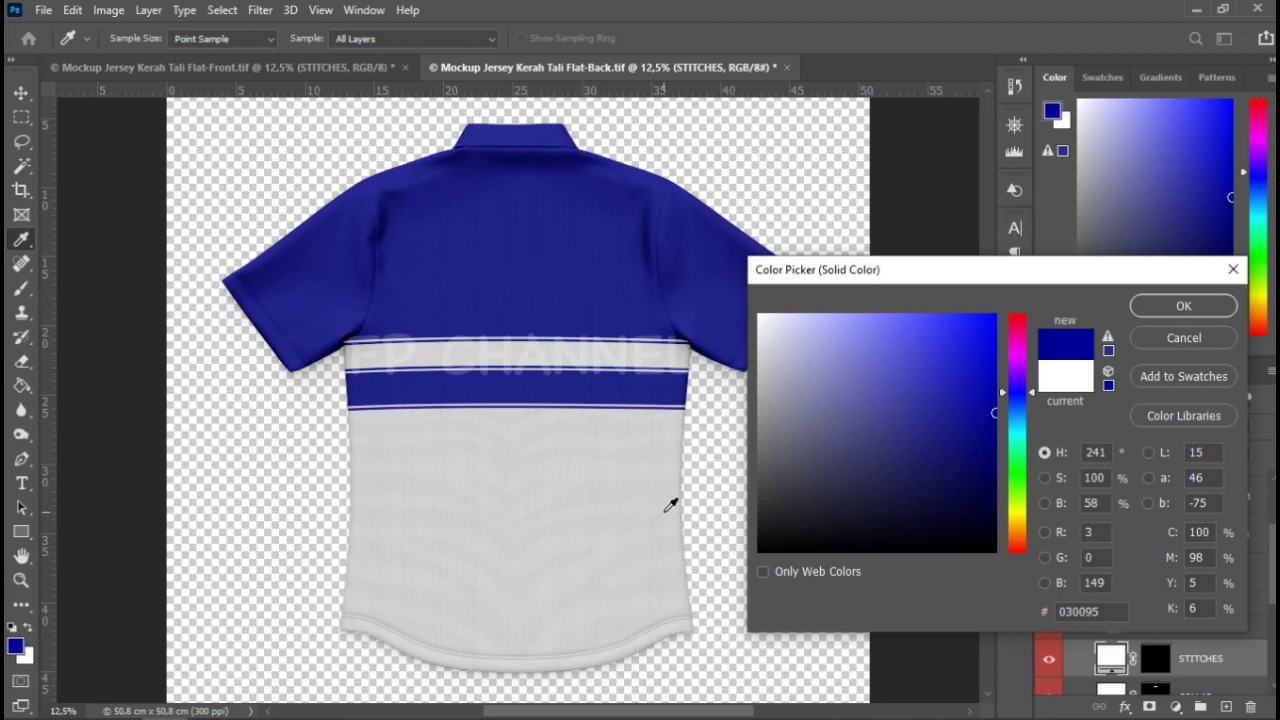
click(1196, 304)
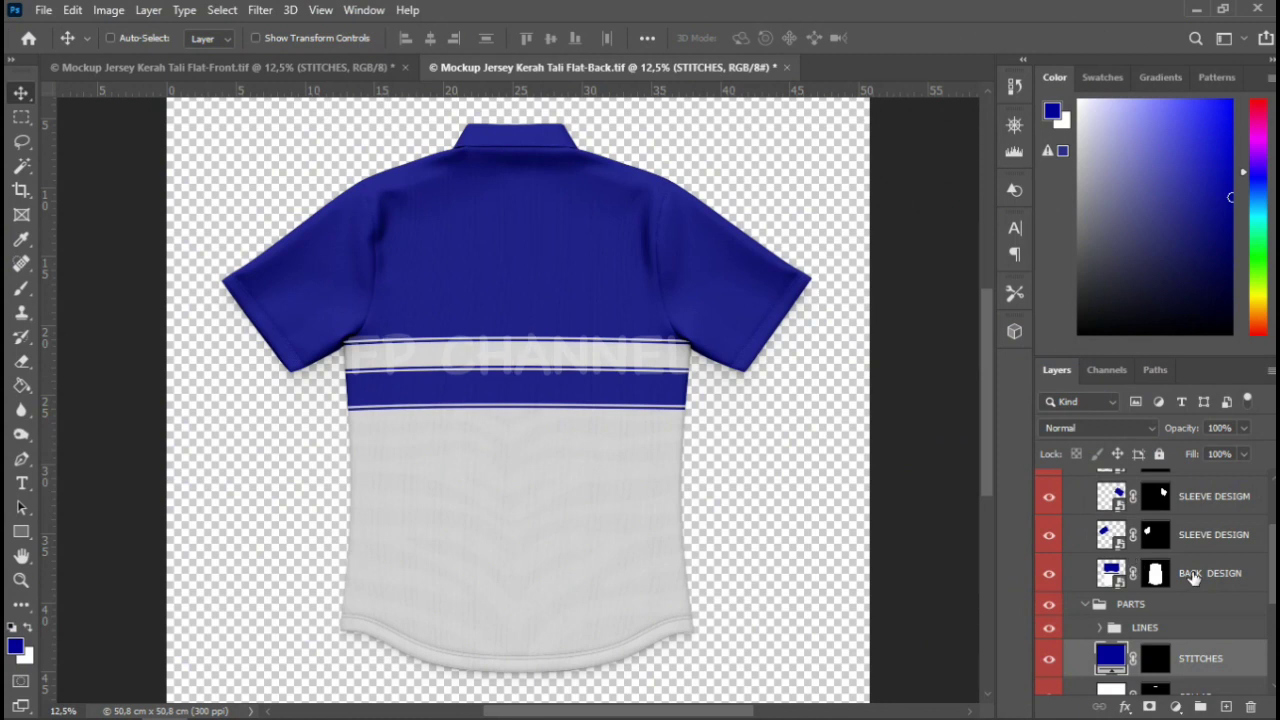
click(1118, 576)
In the BACK DESIGN, add a horizontal guide below the lower blue band and a vertical centre guide
double_click(1112, 574)
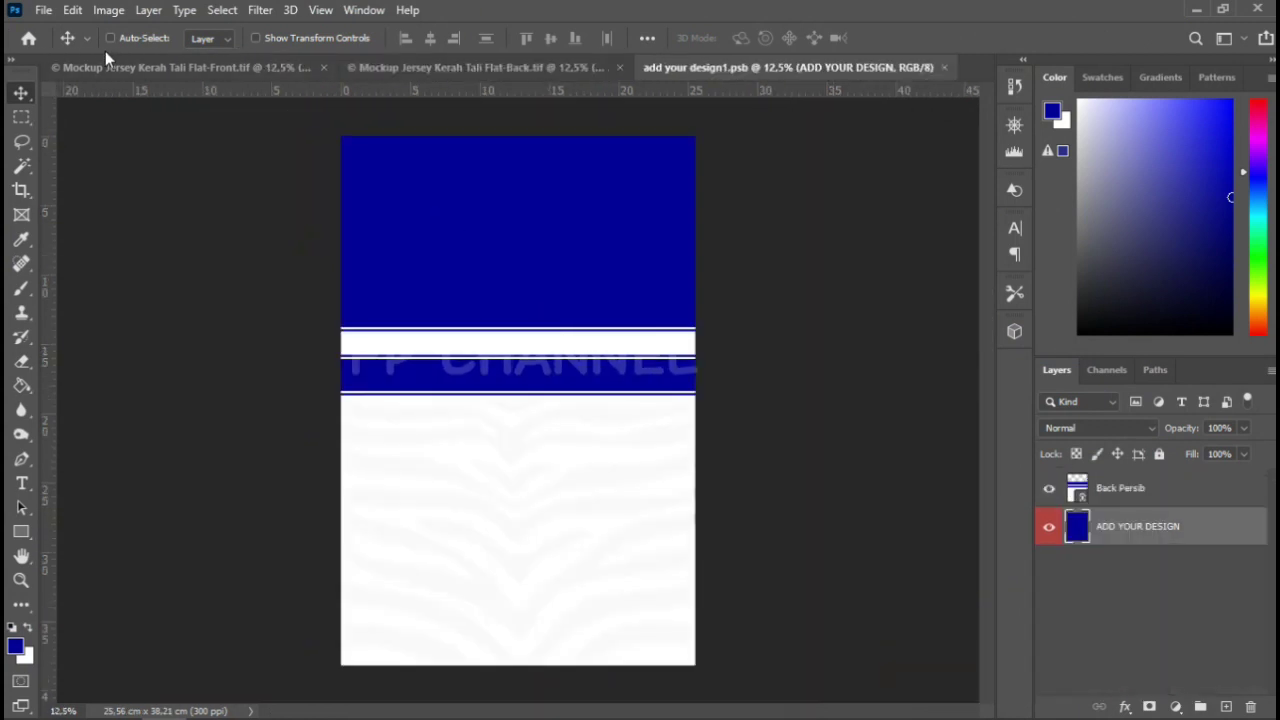
click(1155, 490)
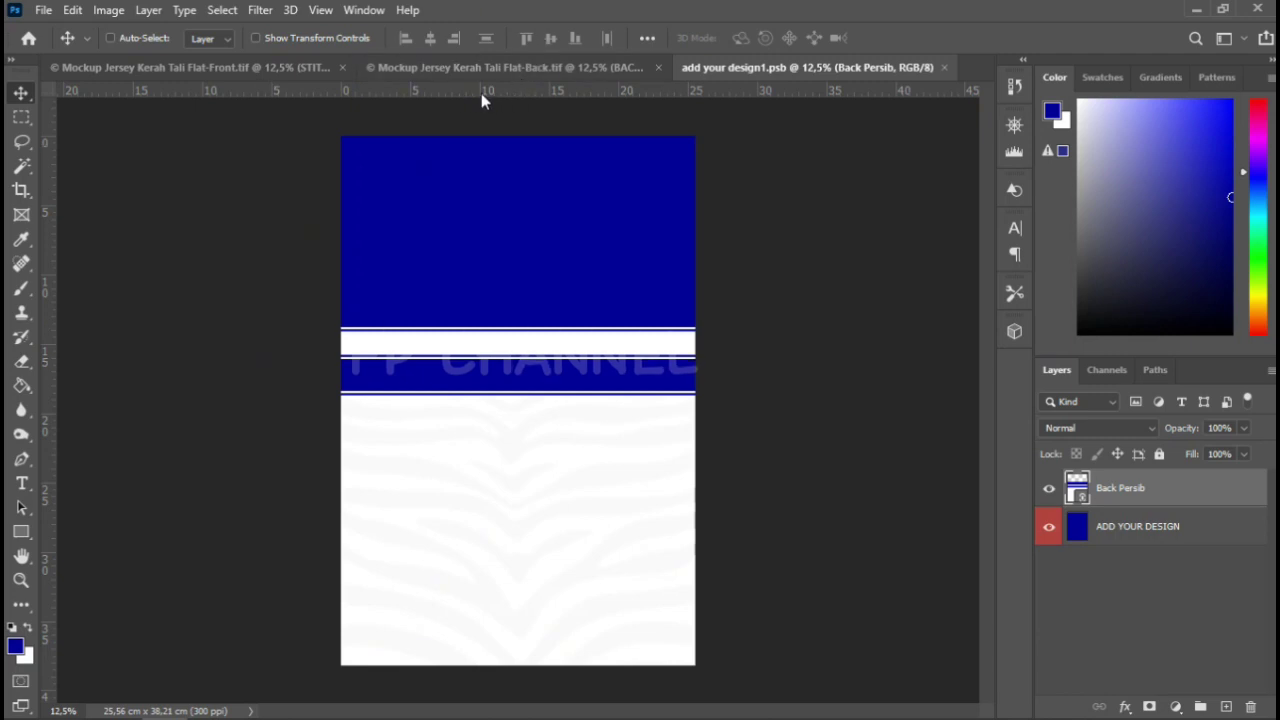
mouse_move(480, 93)
mouse_down()
mouse_move(500, 416)
mouse_move(511, 419)
mouse_up()
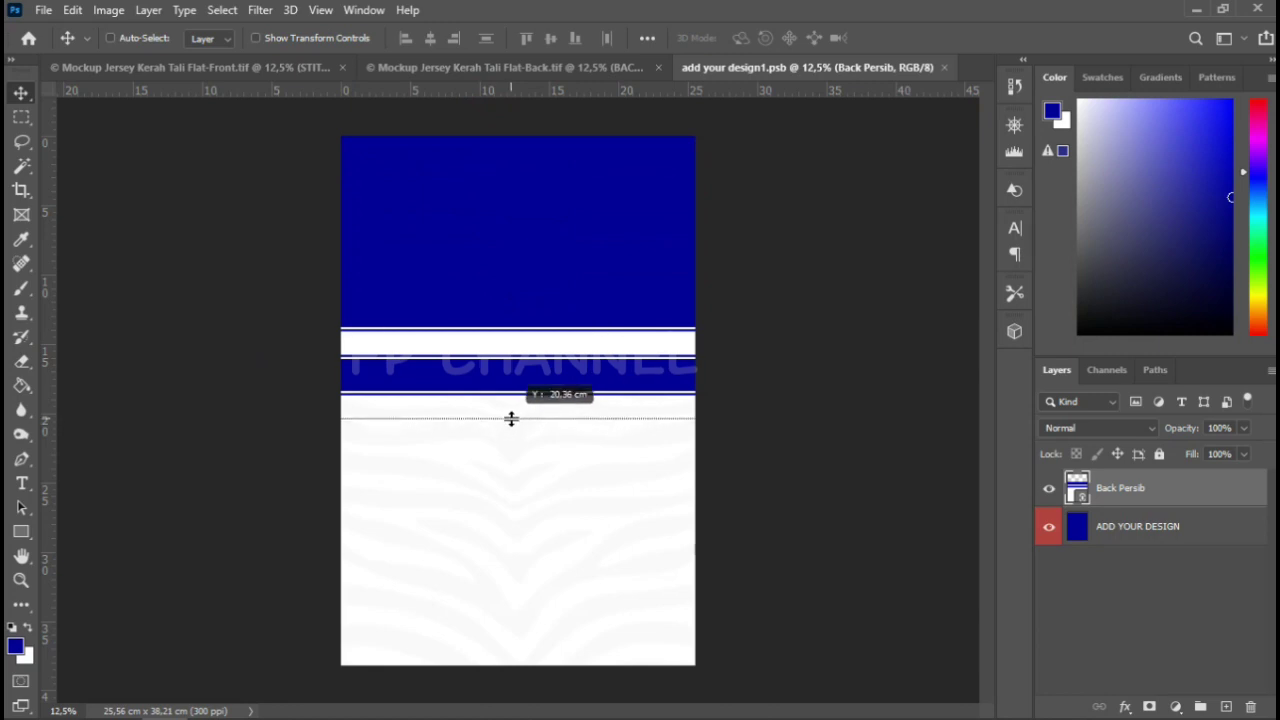
drag(511, 419, 510, 414)
drag(53, 329, 519, 397)
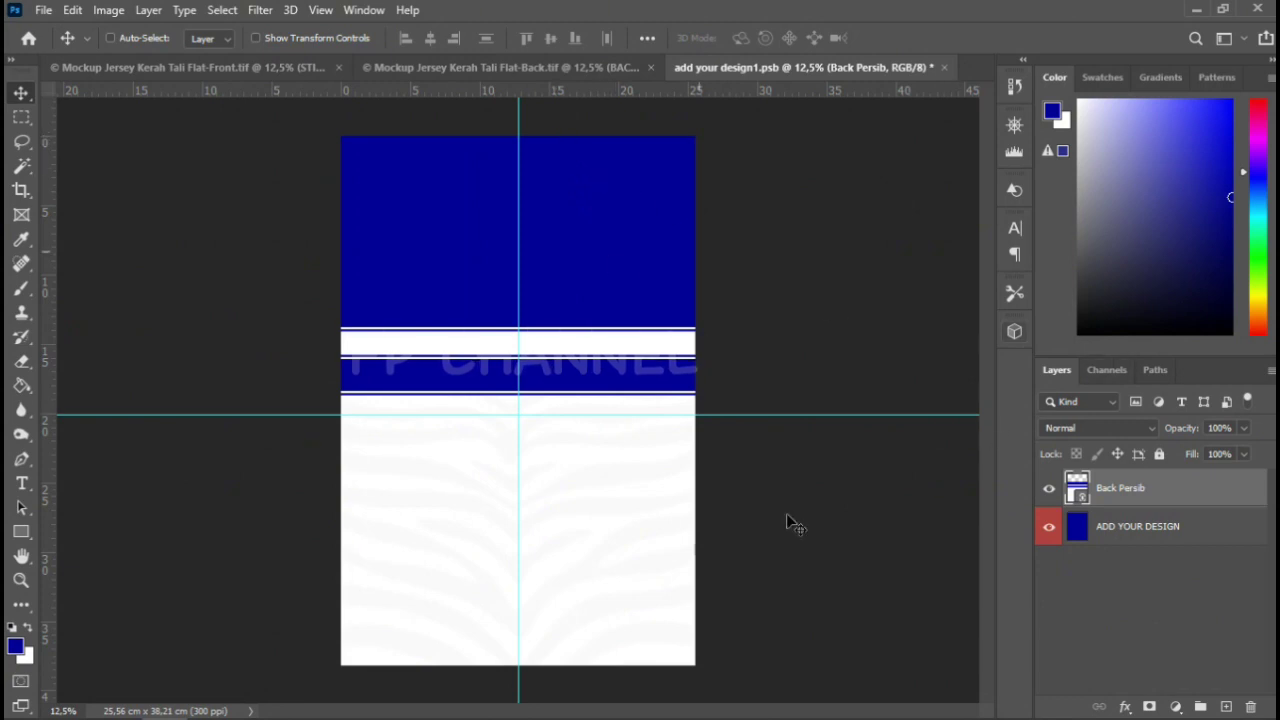
Add a white TOBAR text layer on the centre guide of the back design
click(43, 487)
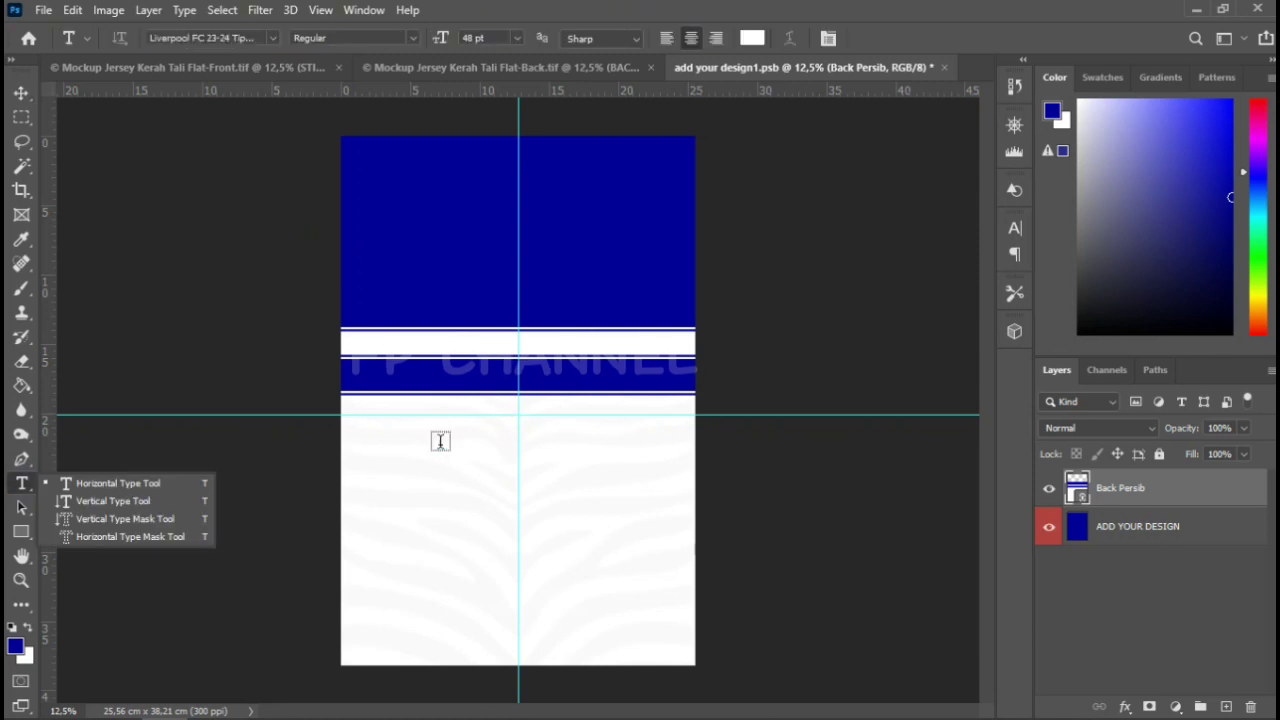
click(138, 477)
click(508, 387)
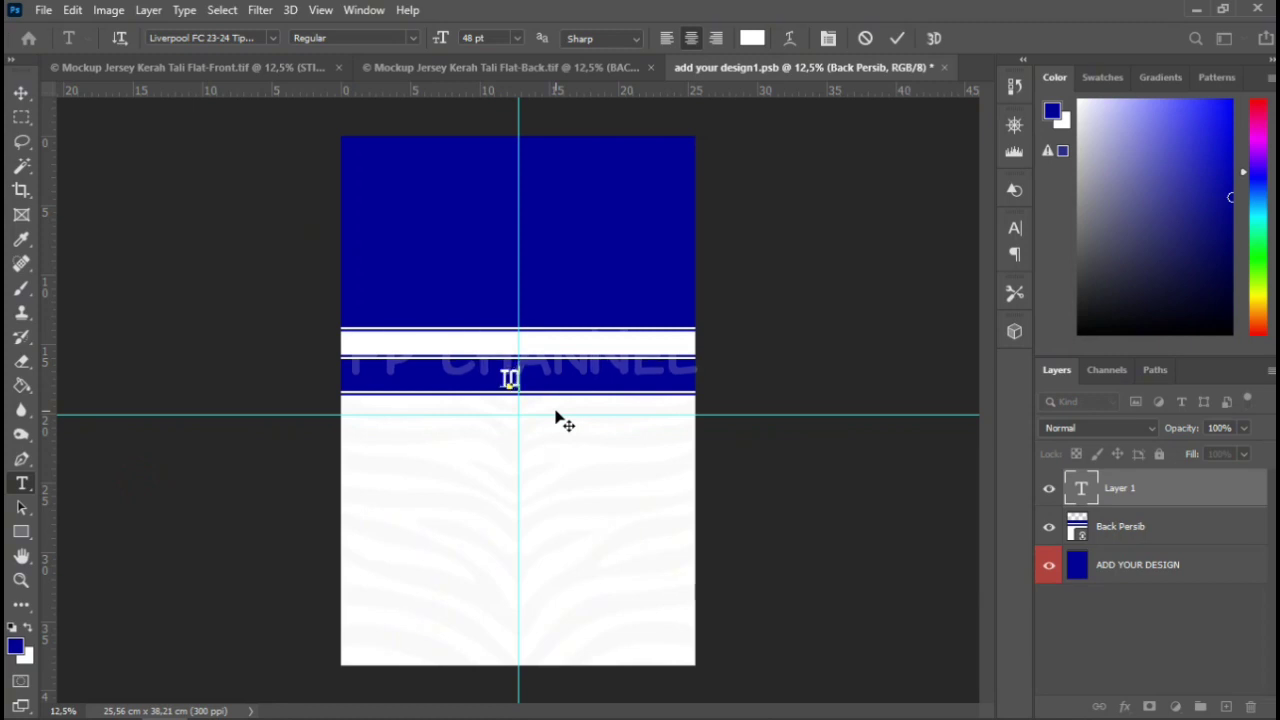
text(RR)
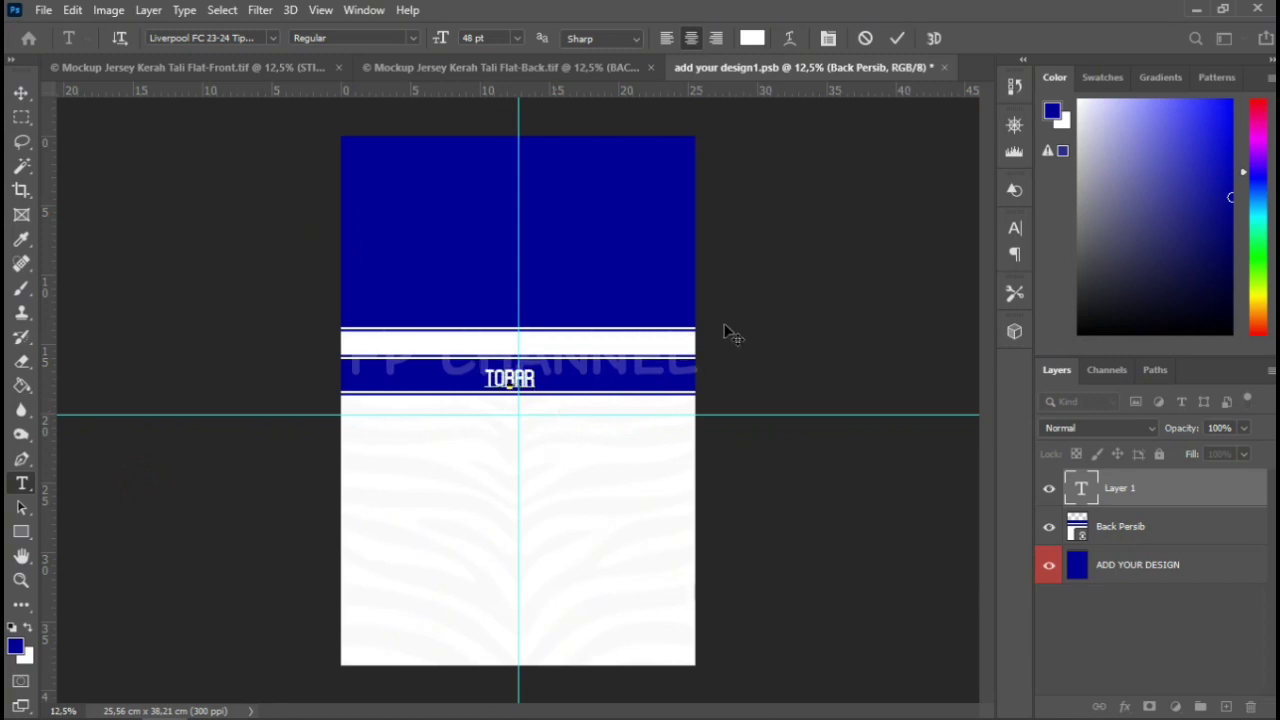
click(898, 40)
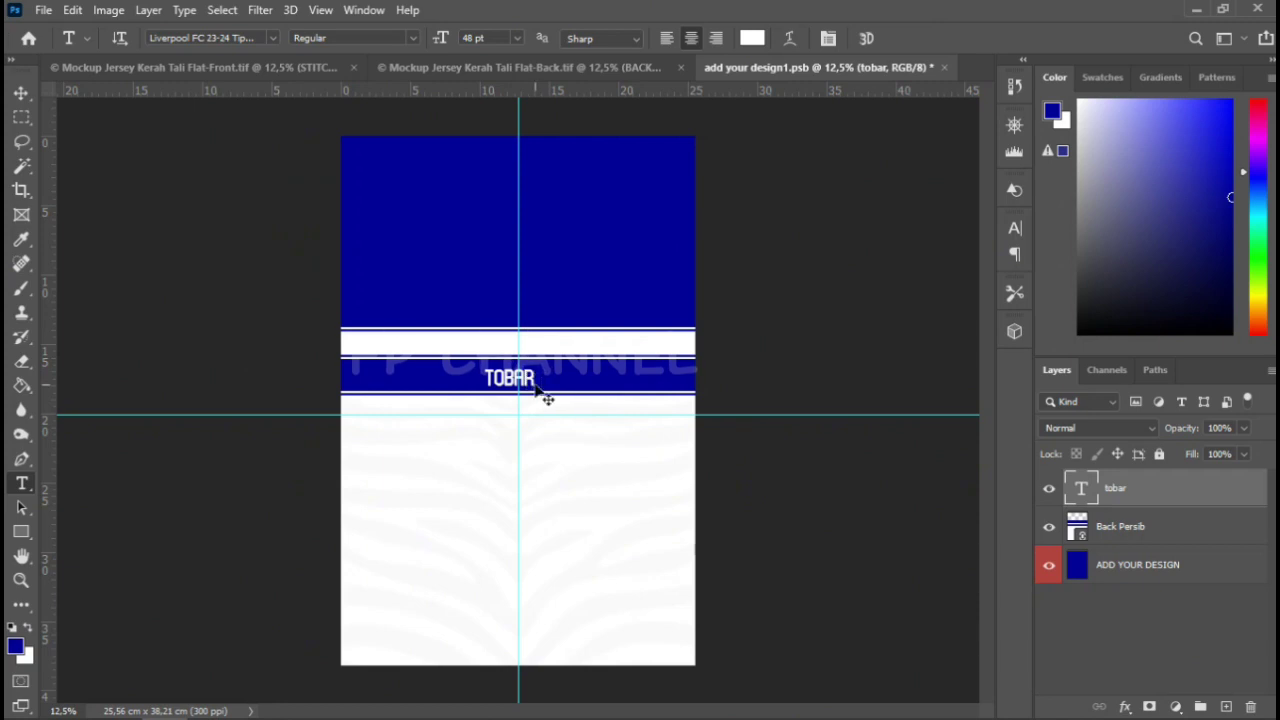
Enlarge TOBAR to about 183% (88,08 pt) and save the back design
key(ctrl+t)
mouse_move(537, 393)
mouse_down()
mouse_move(568, 423)
mouse_move(546, 282)
mouse_up()
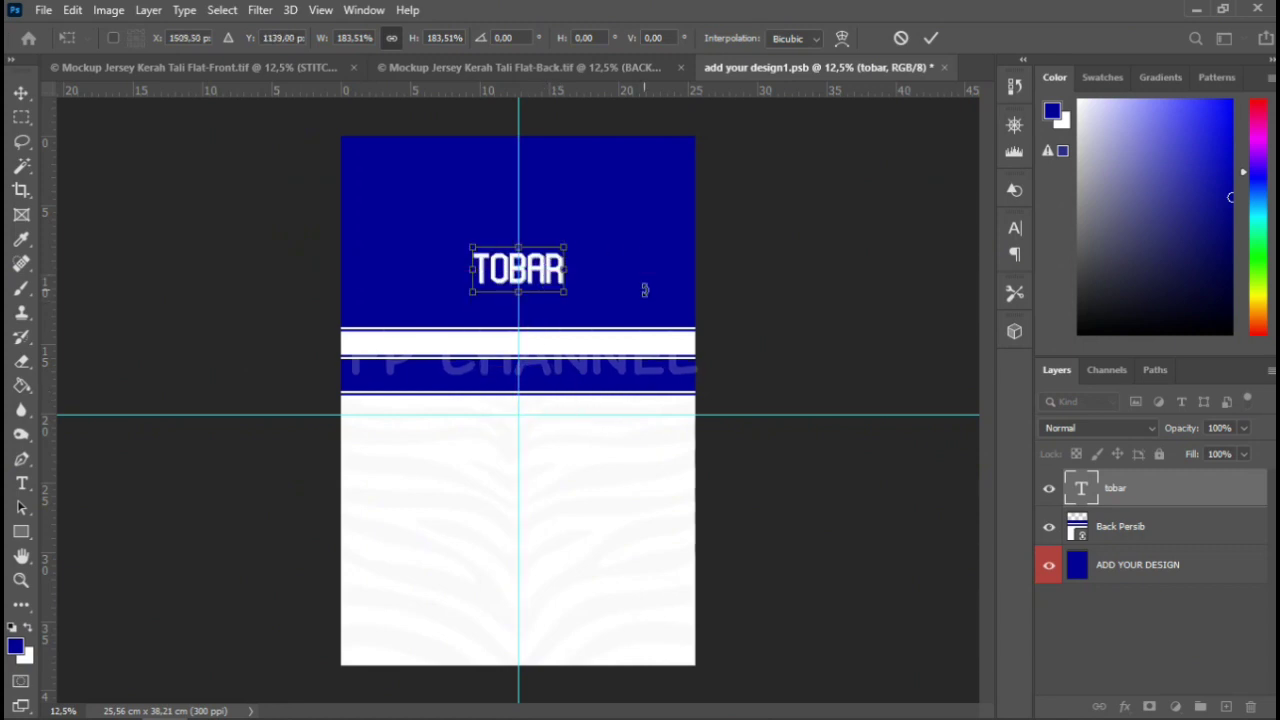
key(Return)
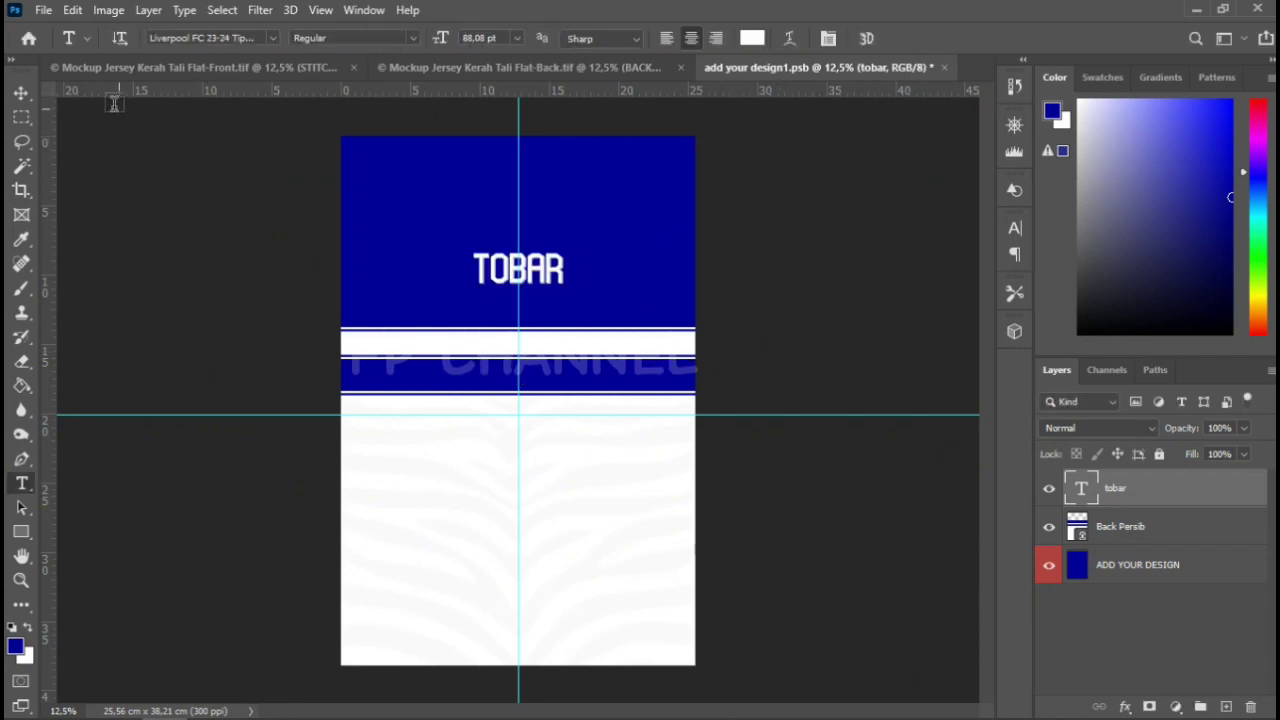
click(21, 92)
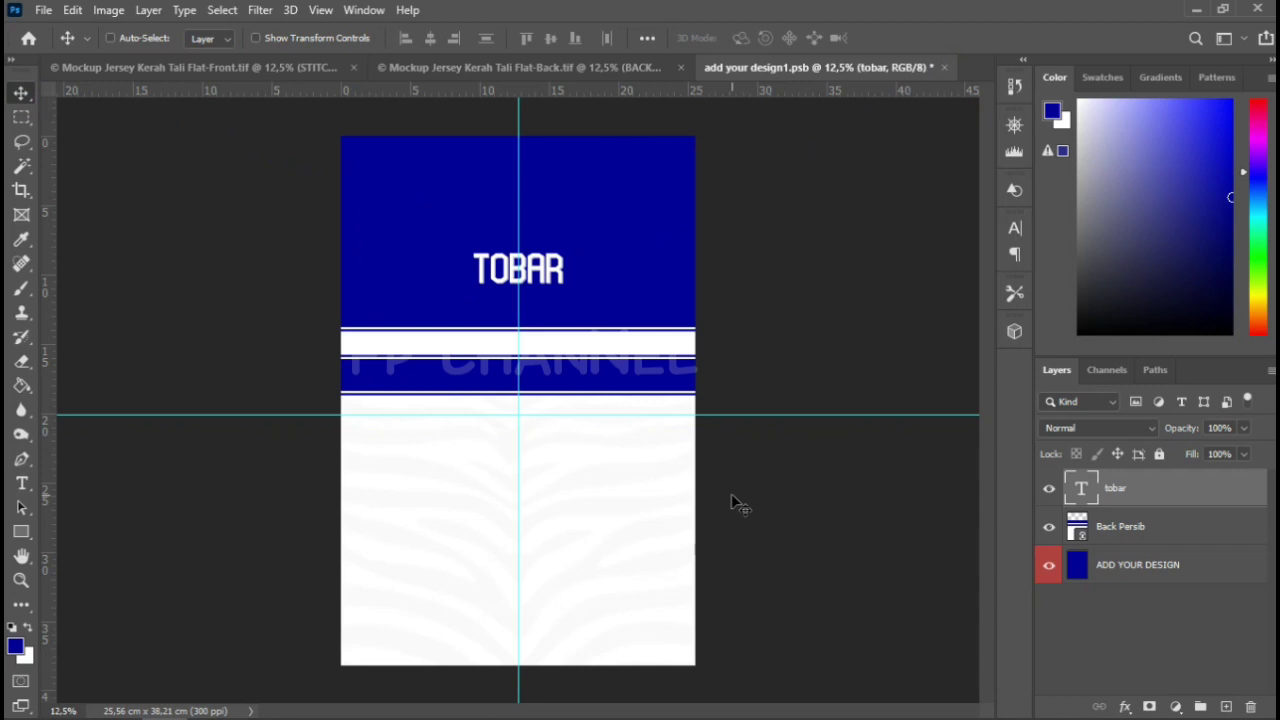
key(ctrl+s)
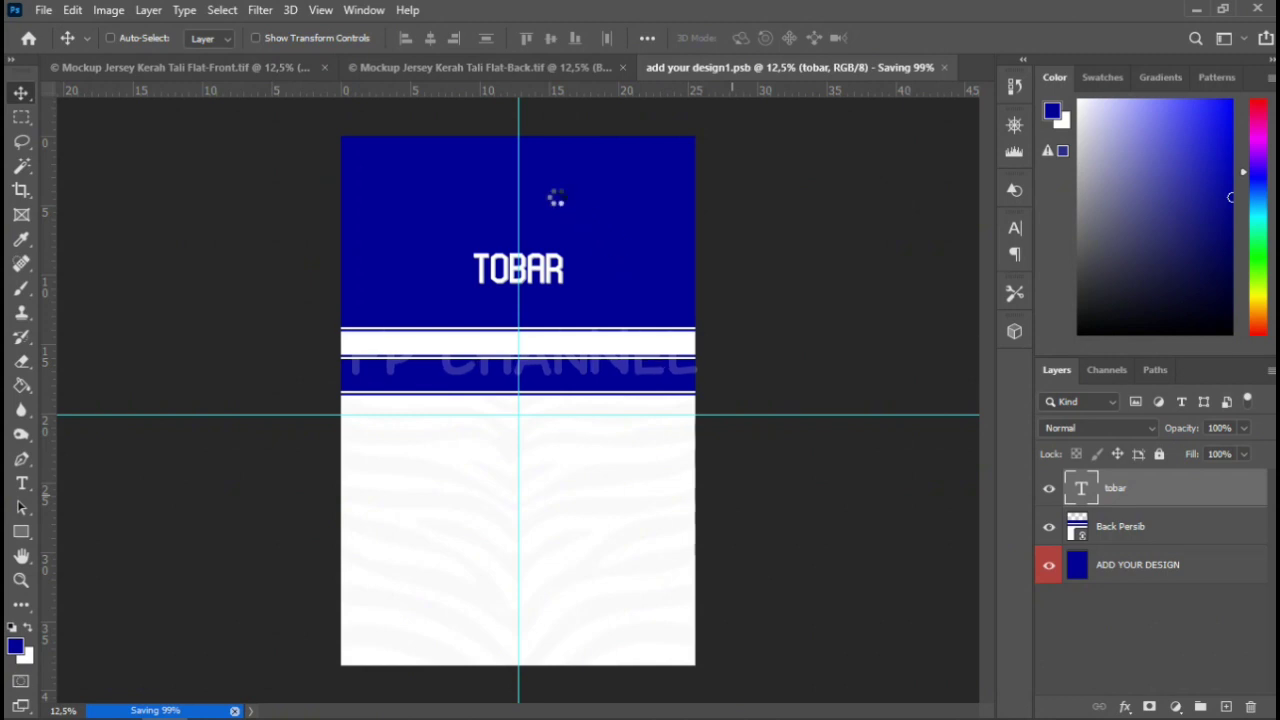
Preview TOBAR on the mockup, then undo an accidental fill in the back design
click(494, 68)
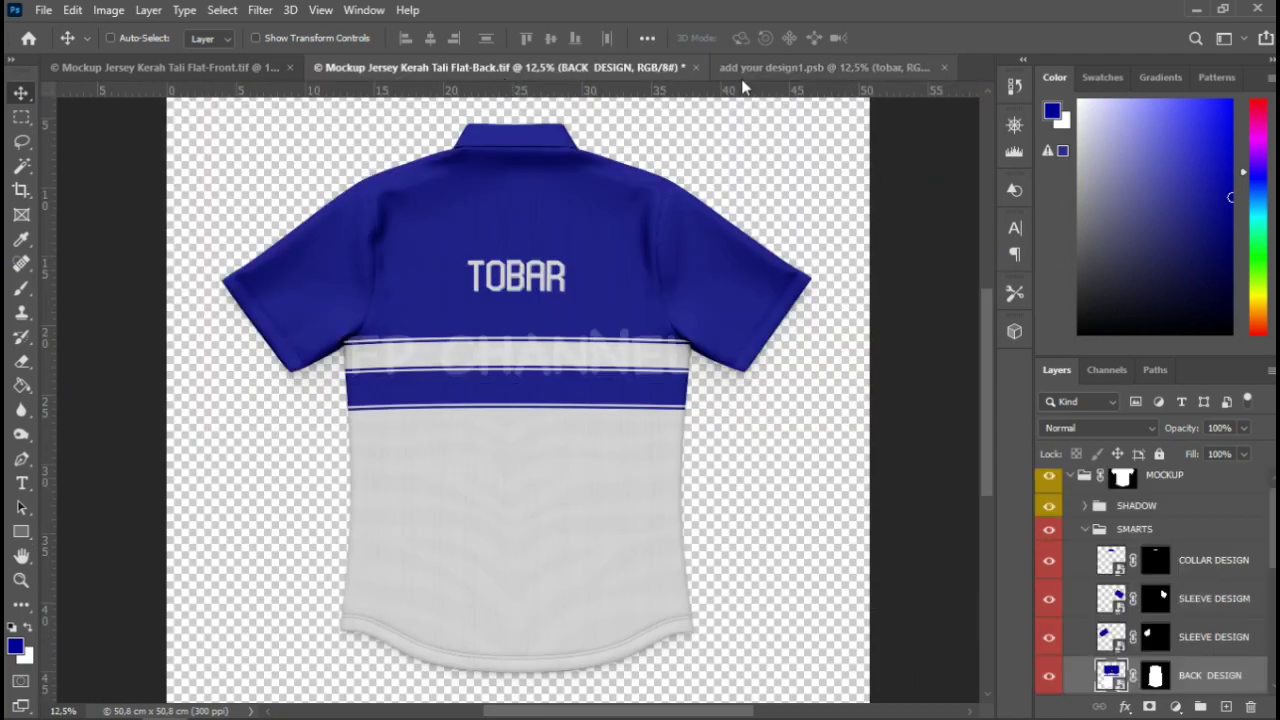
click(770, 68)
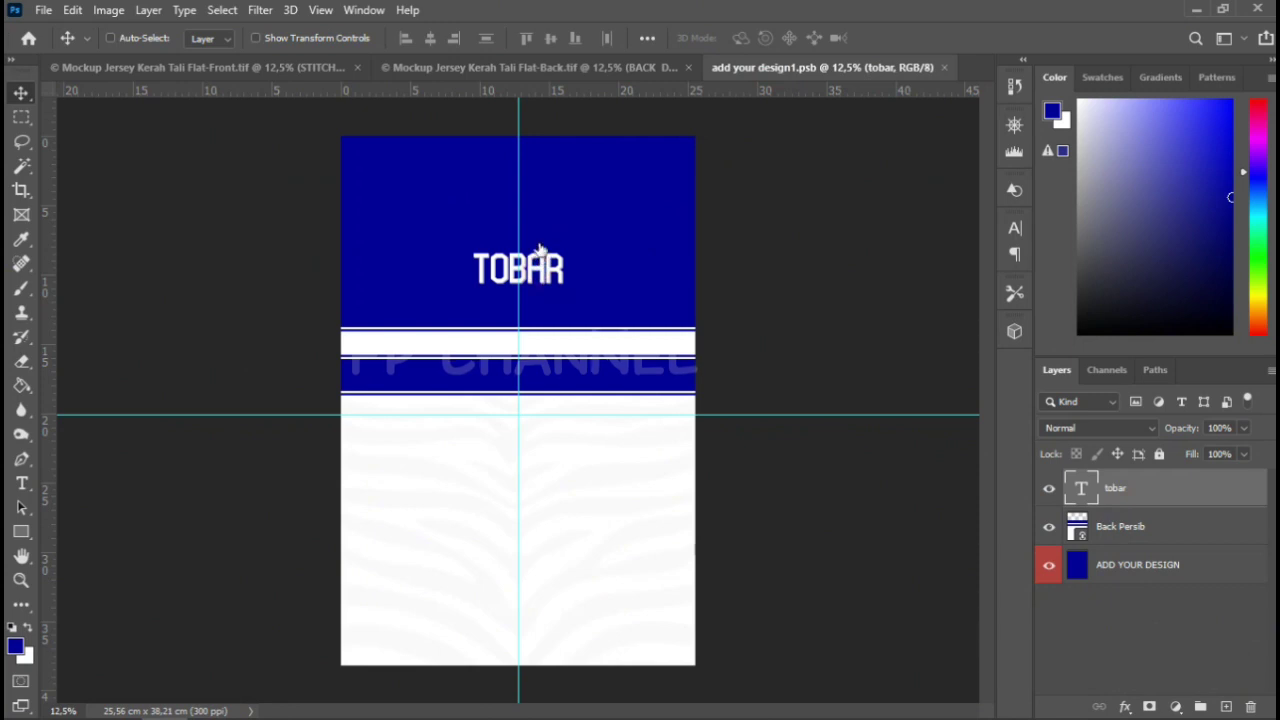
key(alt+BackSpace)
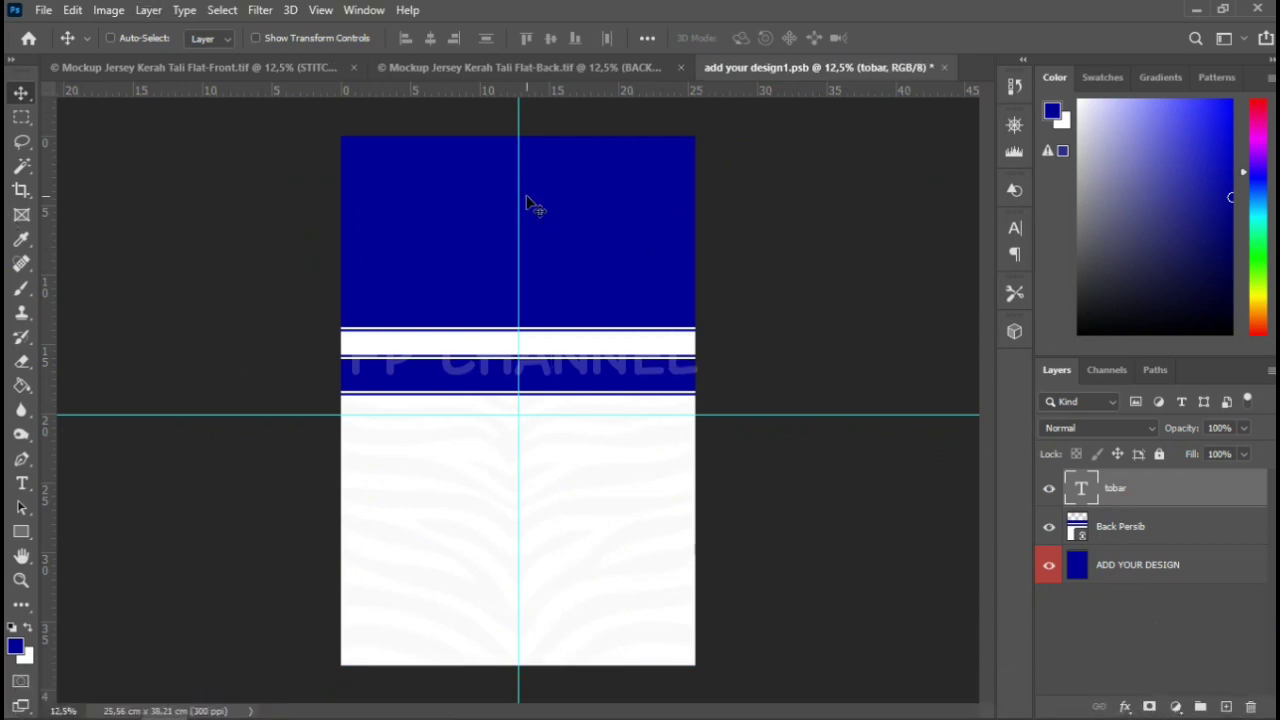
key(ctrl+z)
Move TOBAR higher, enlarge it to about 131%, save, and view it on the mockup
drag(553, 276, 545, 233)
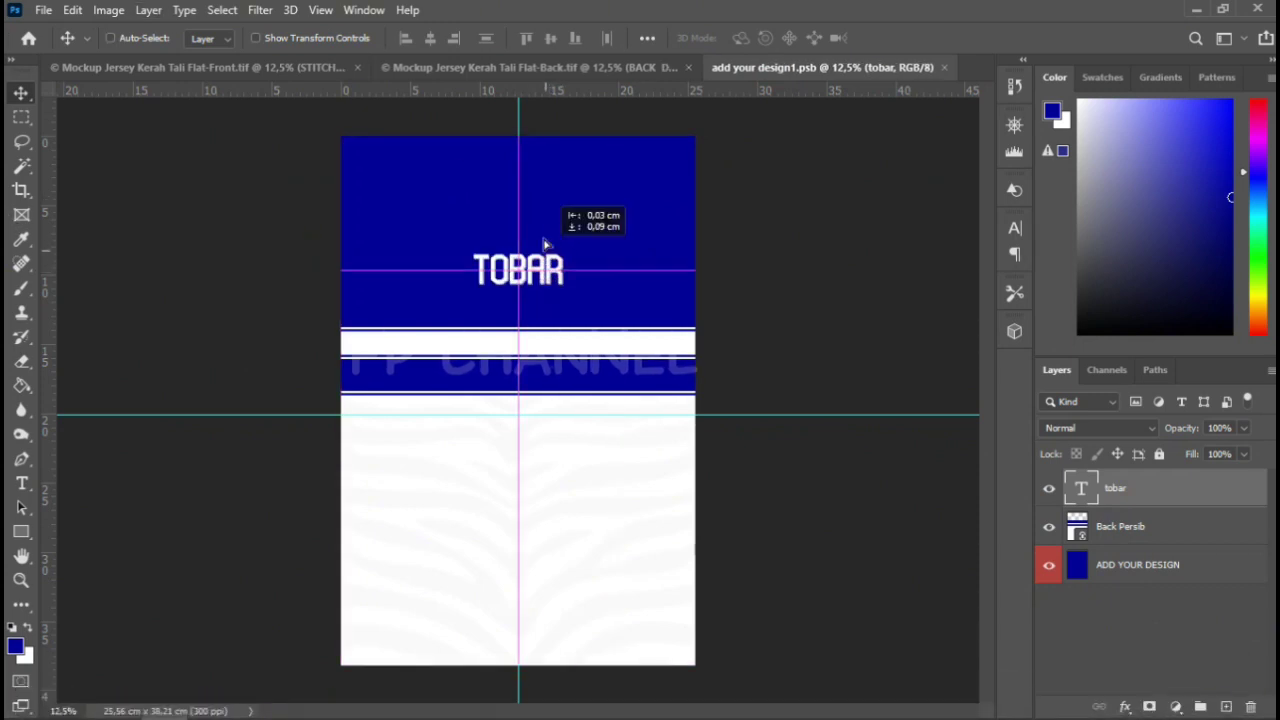
key(ctrl)
key(ctrl+t)
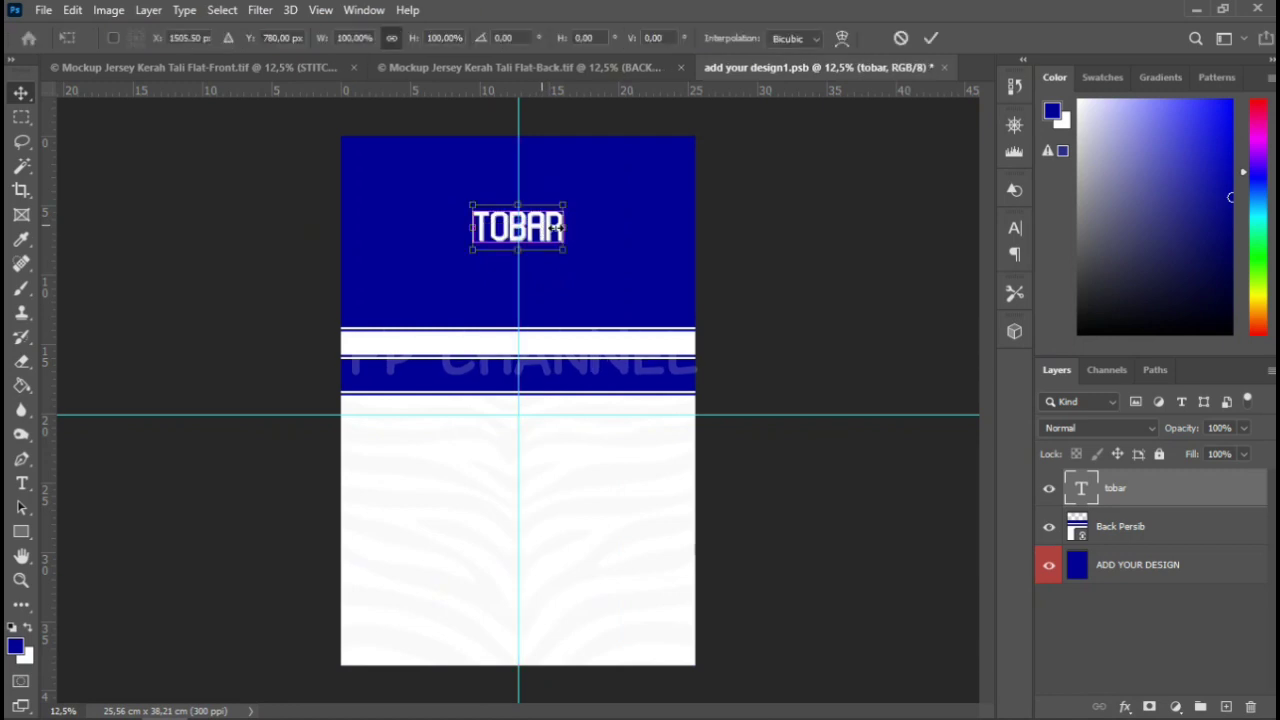
drag(565, 228, 584, 228)
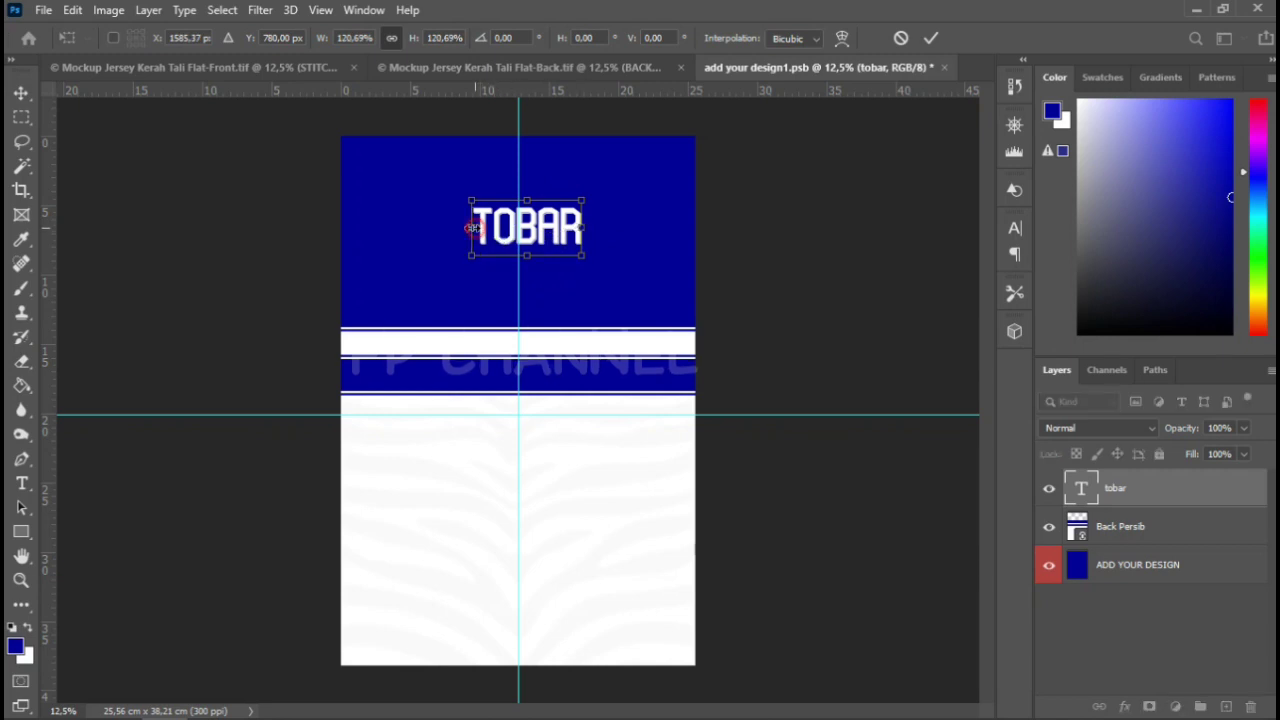
drag(474, 228, 463, 228)
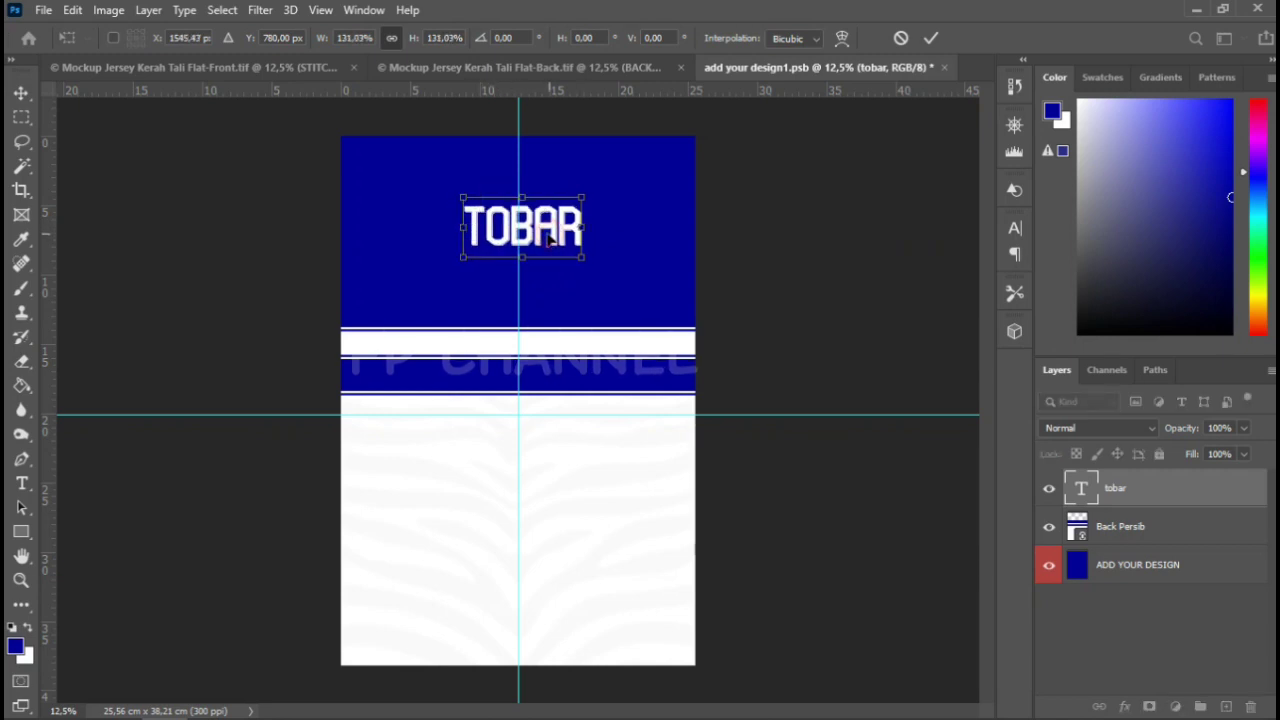
drag(549, 240, 545, 241)
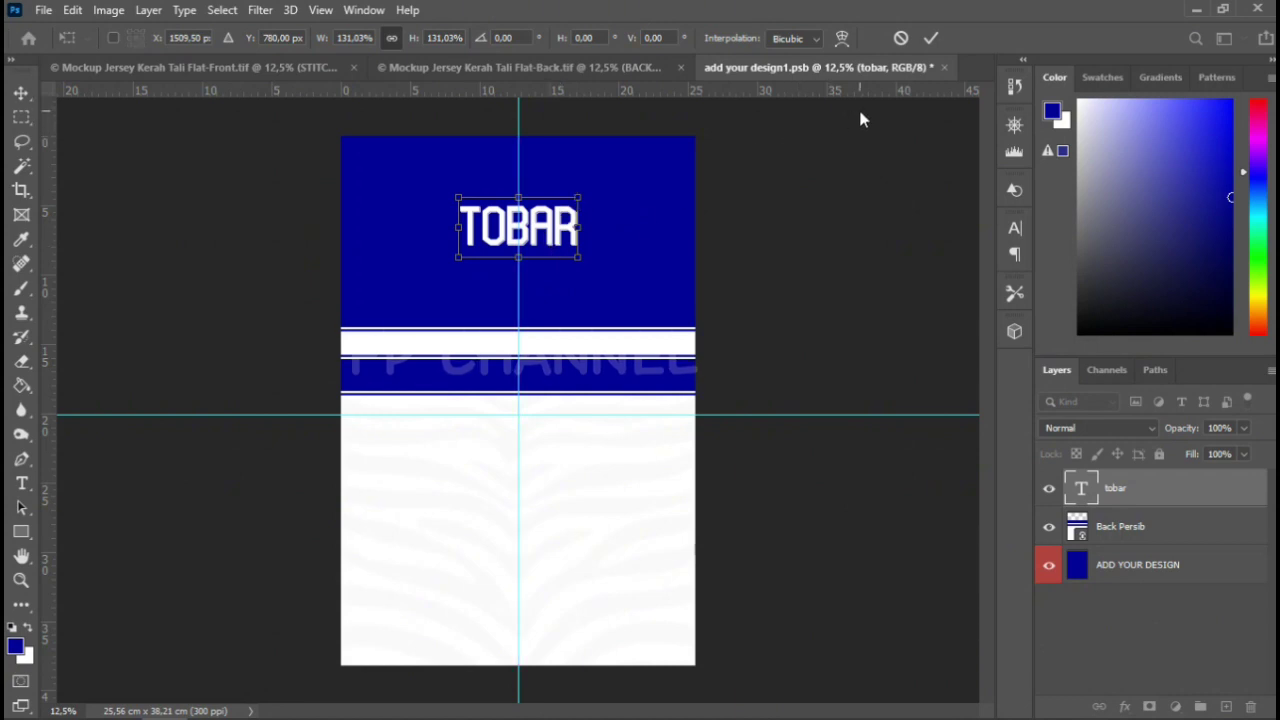
click(931, 39)
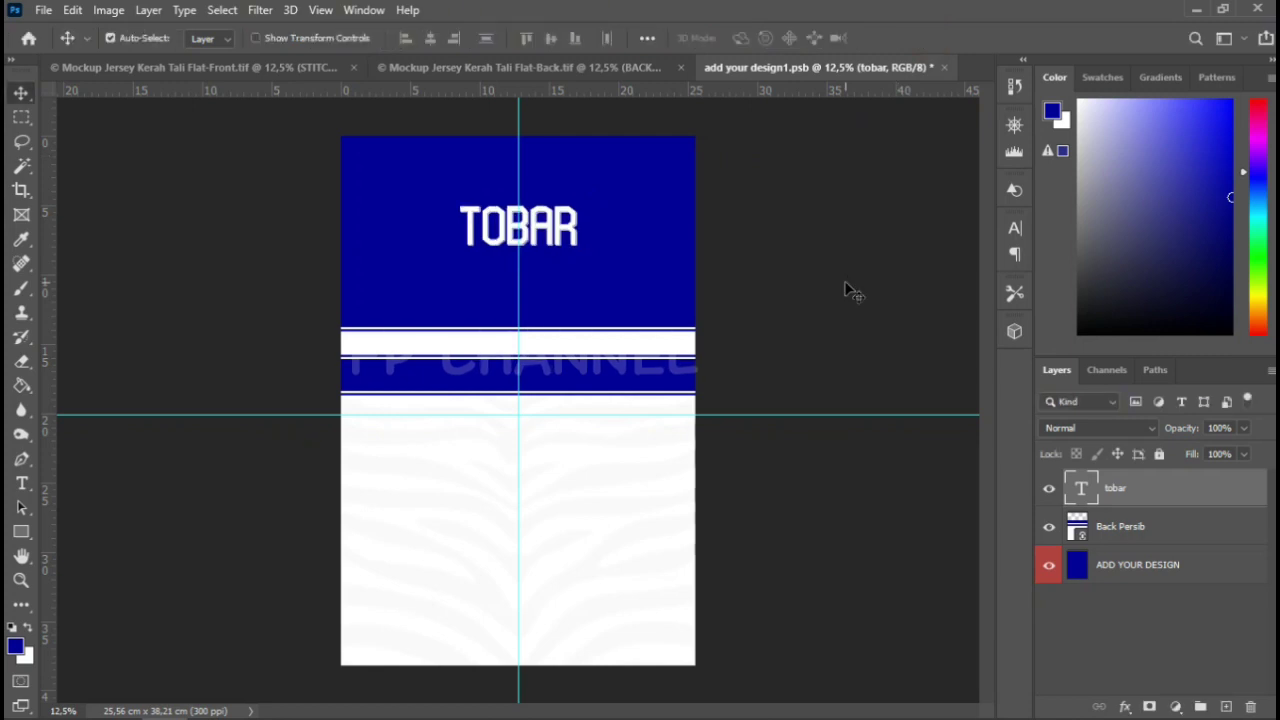
key(ctrl+s)
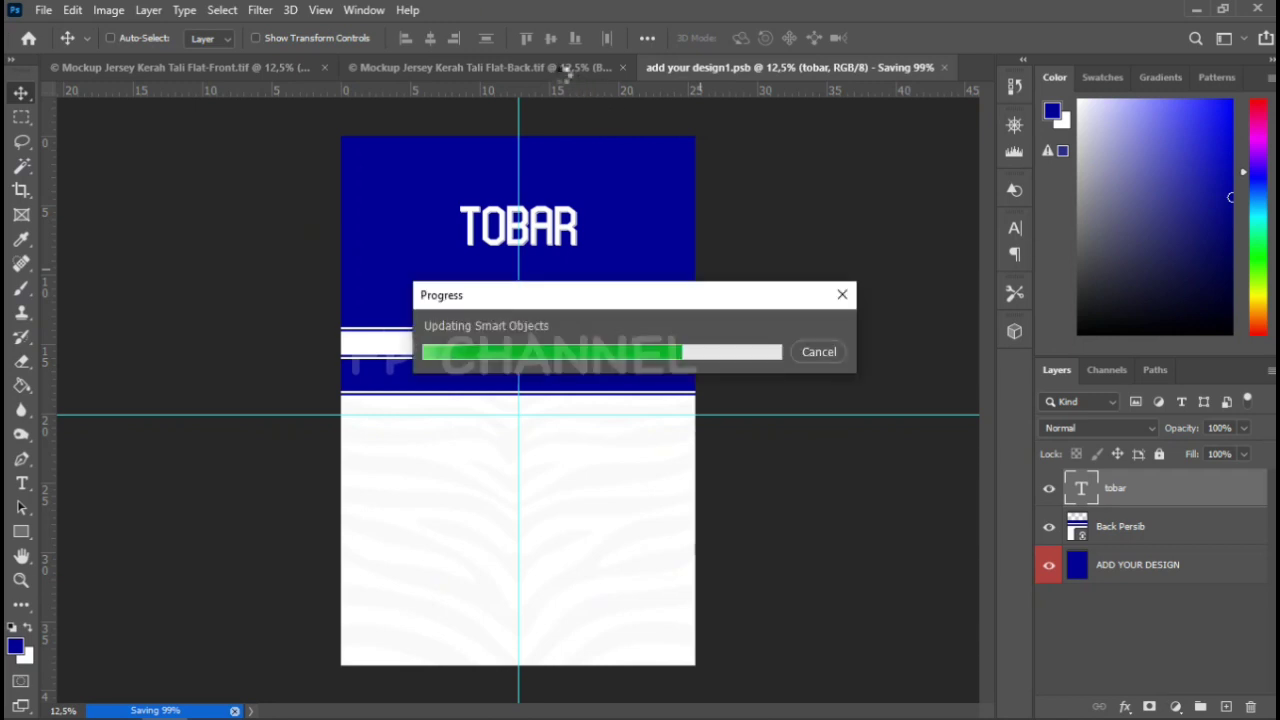
click(530, 70)
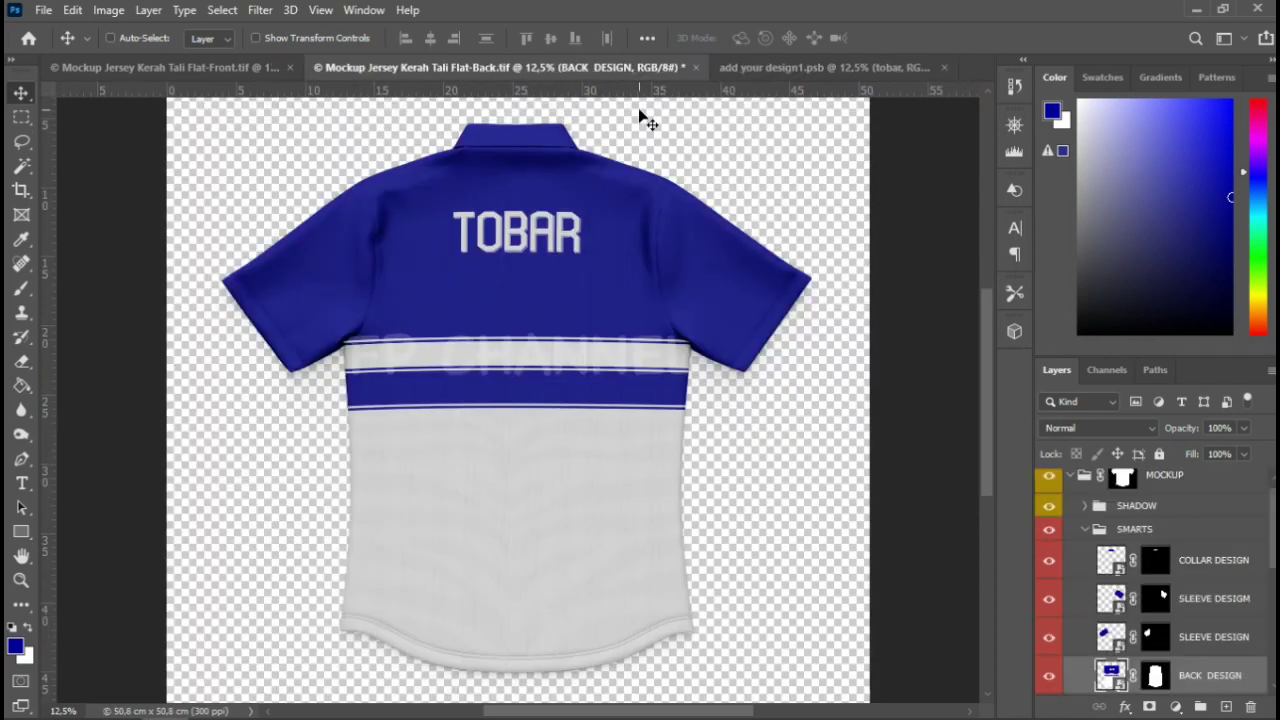
Above the Back Persib layer, create a text layer with the number 10 on the white band
click(798, 69)
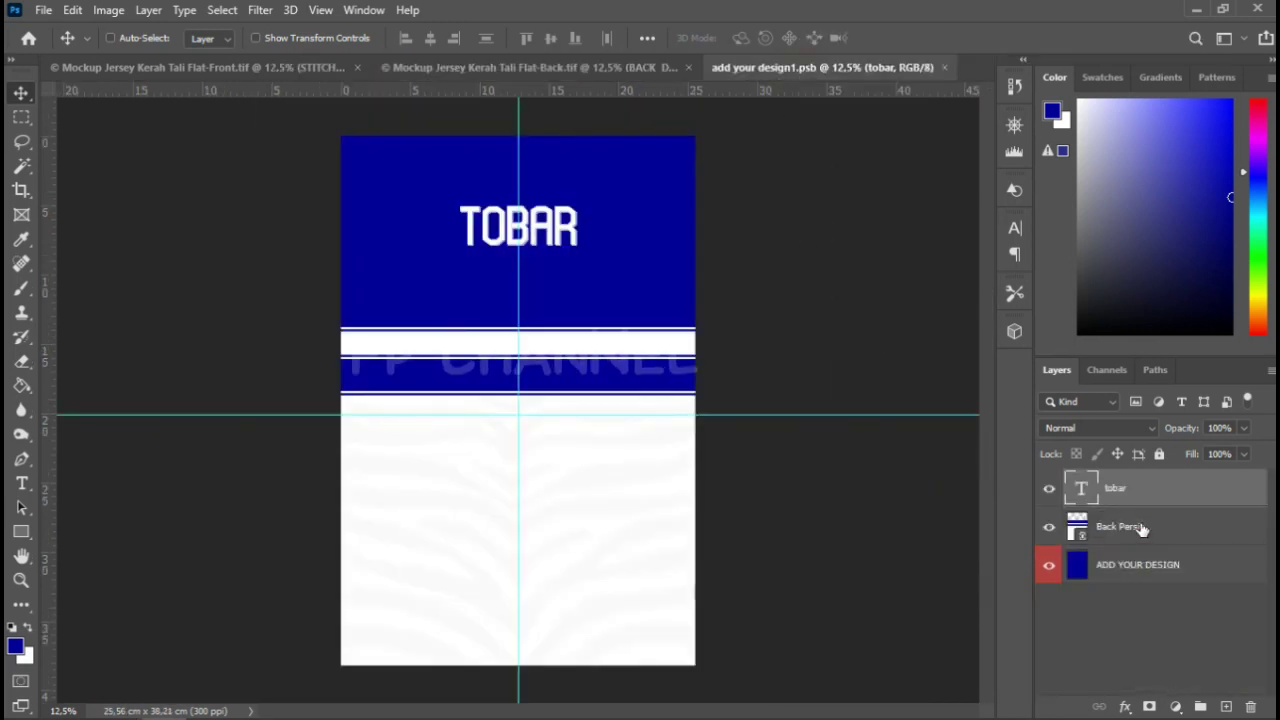
click(1140, 527)
click(22, 485)
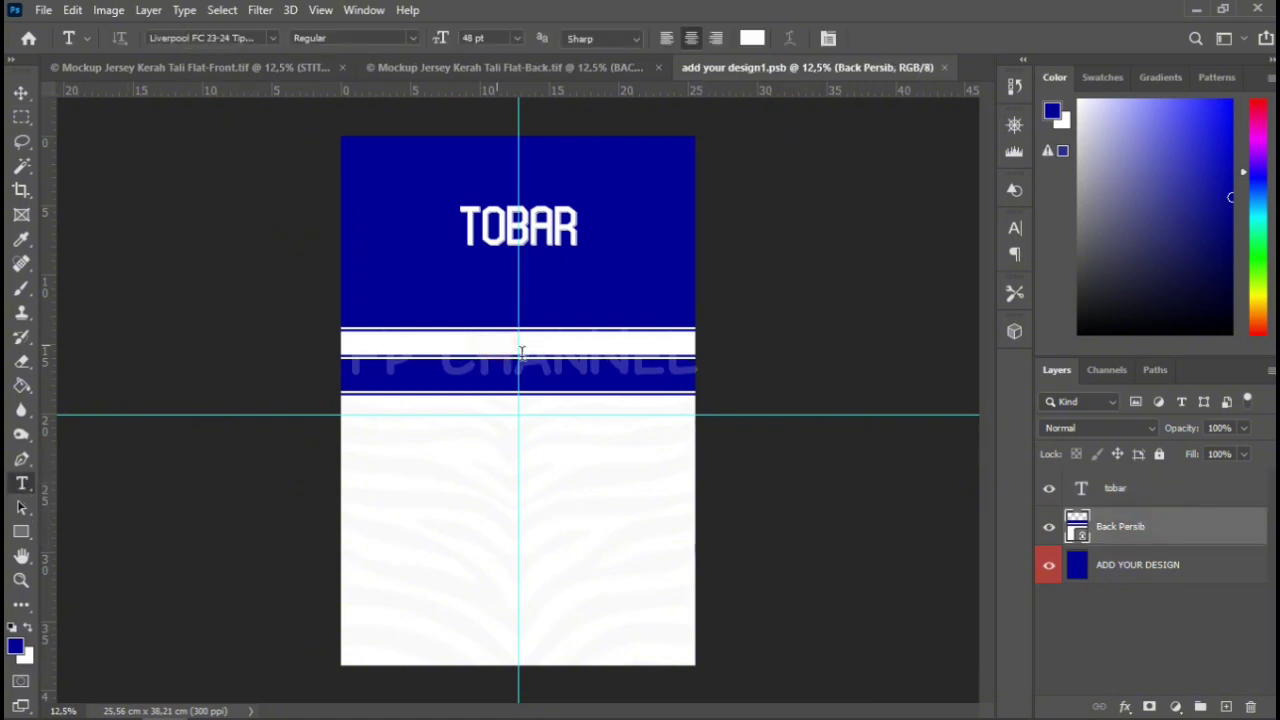
click(521, 352)
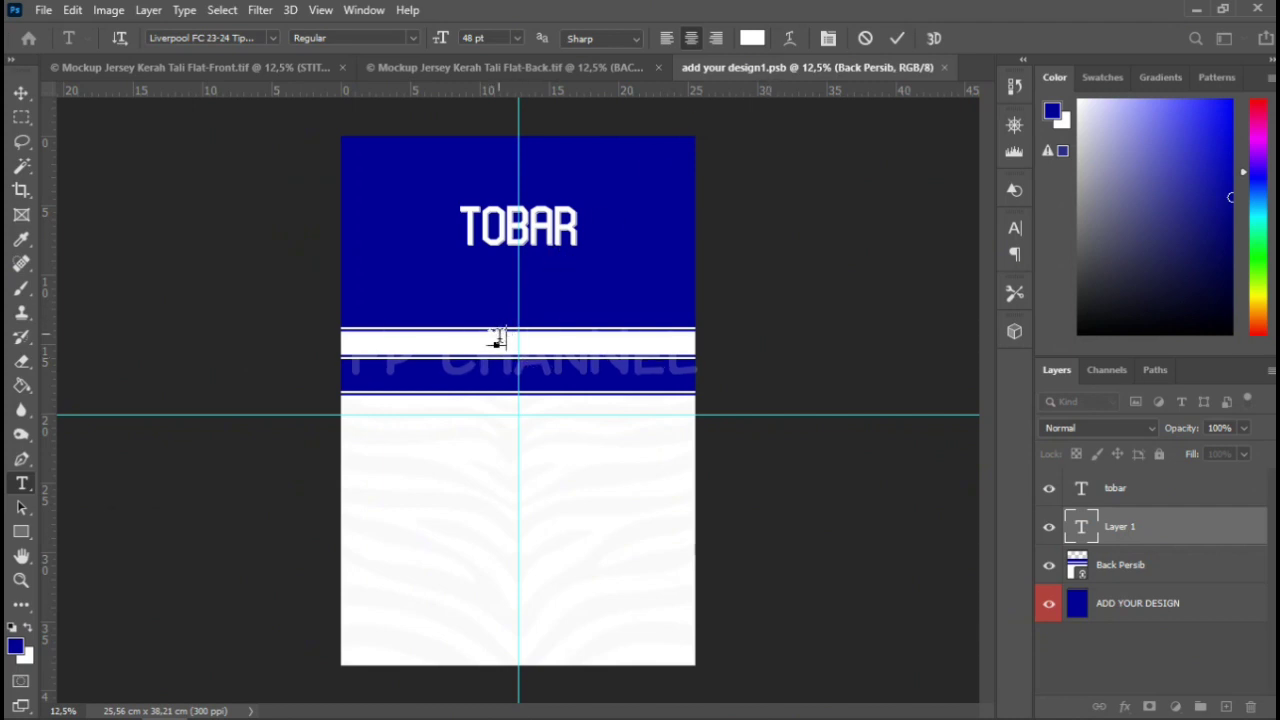
double_click(496, 341)
key(BackSpace)
key(ctrl+z)
Set the 10 to 72 pt in navy 030095 and commit it
click(516, 40)
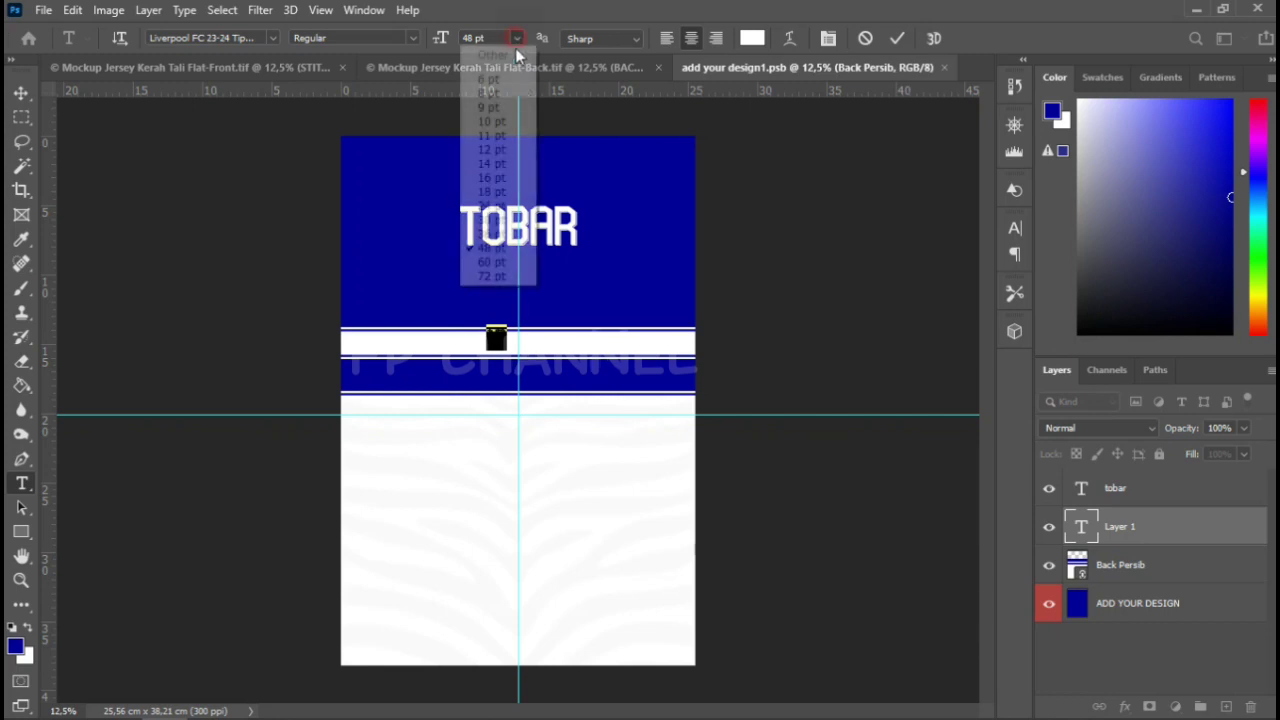
click(510, 277)
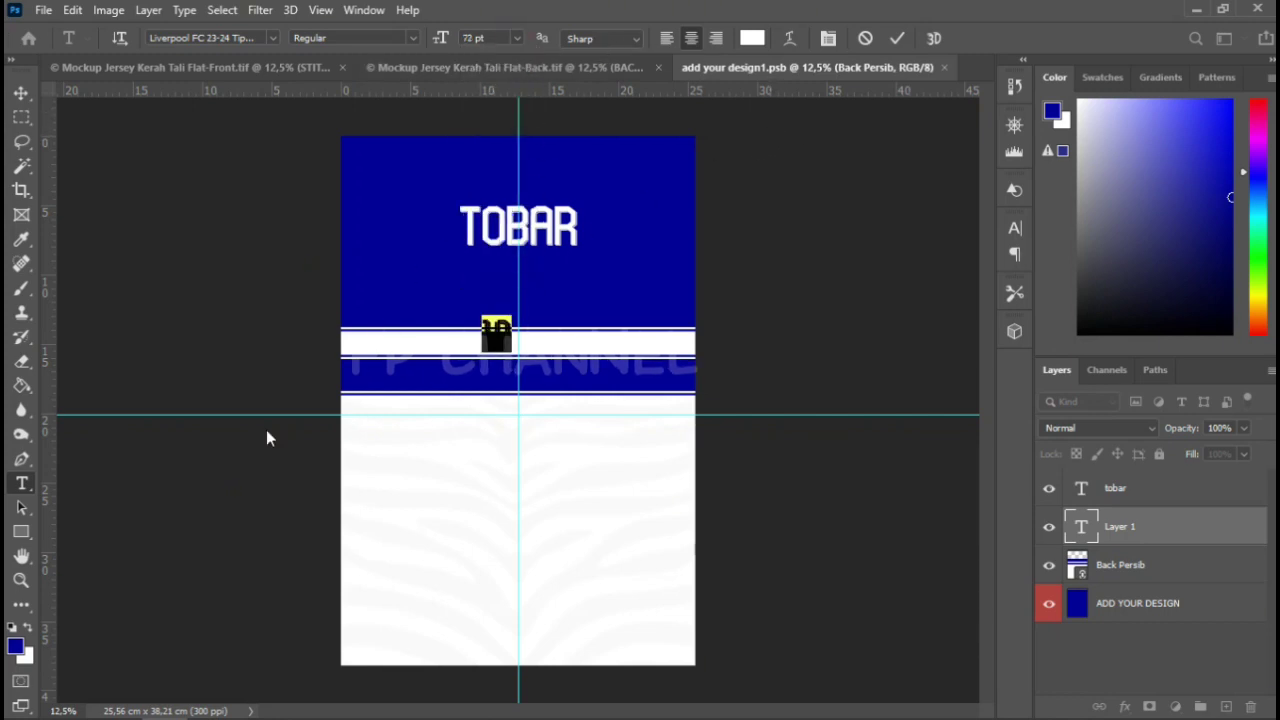
click(15, 649)
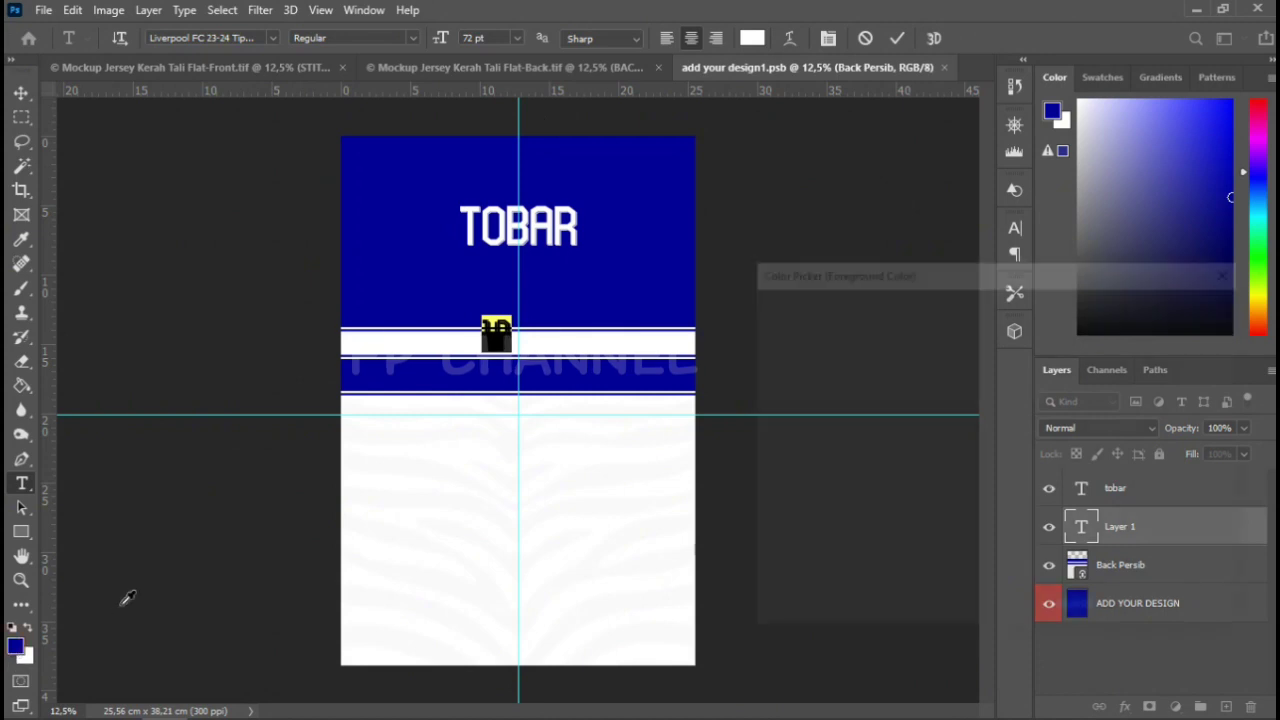
click(1183, 307)
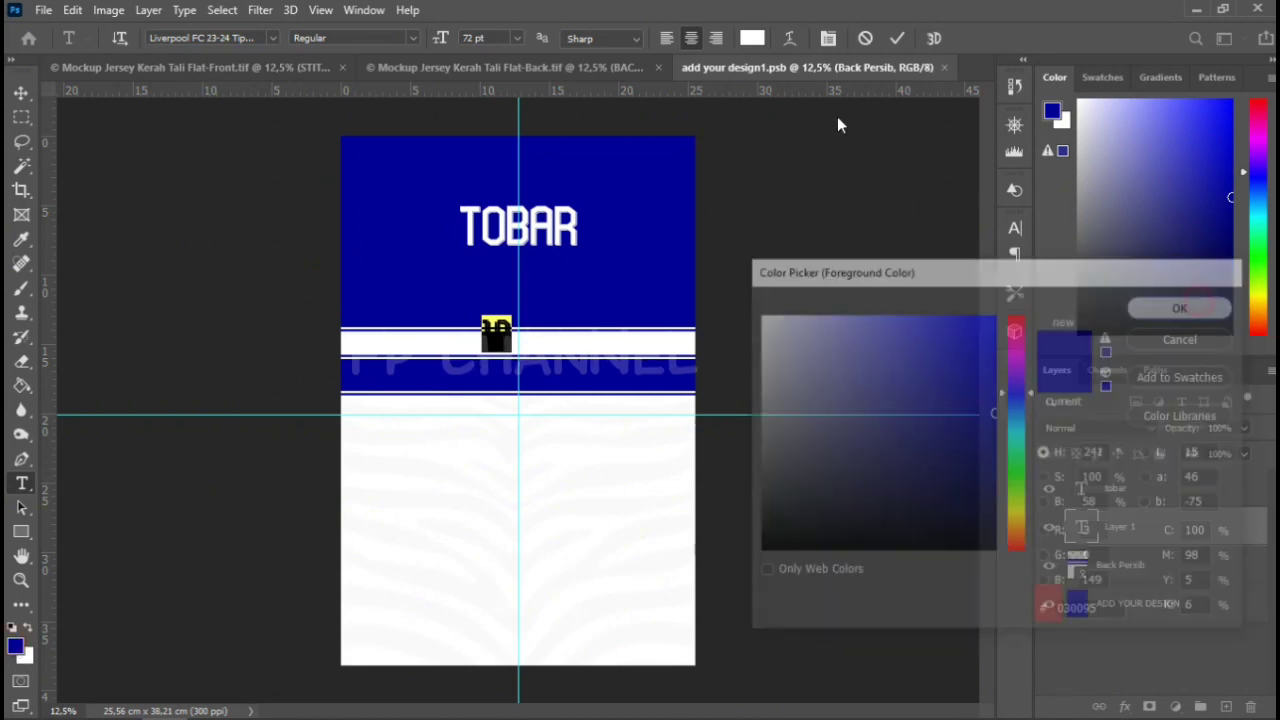
click(752, 38)
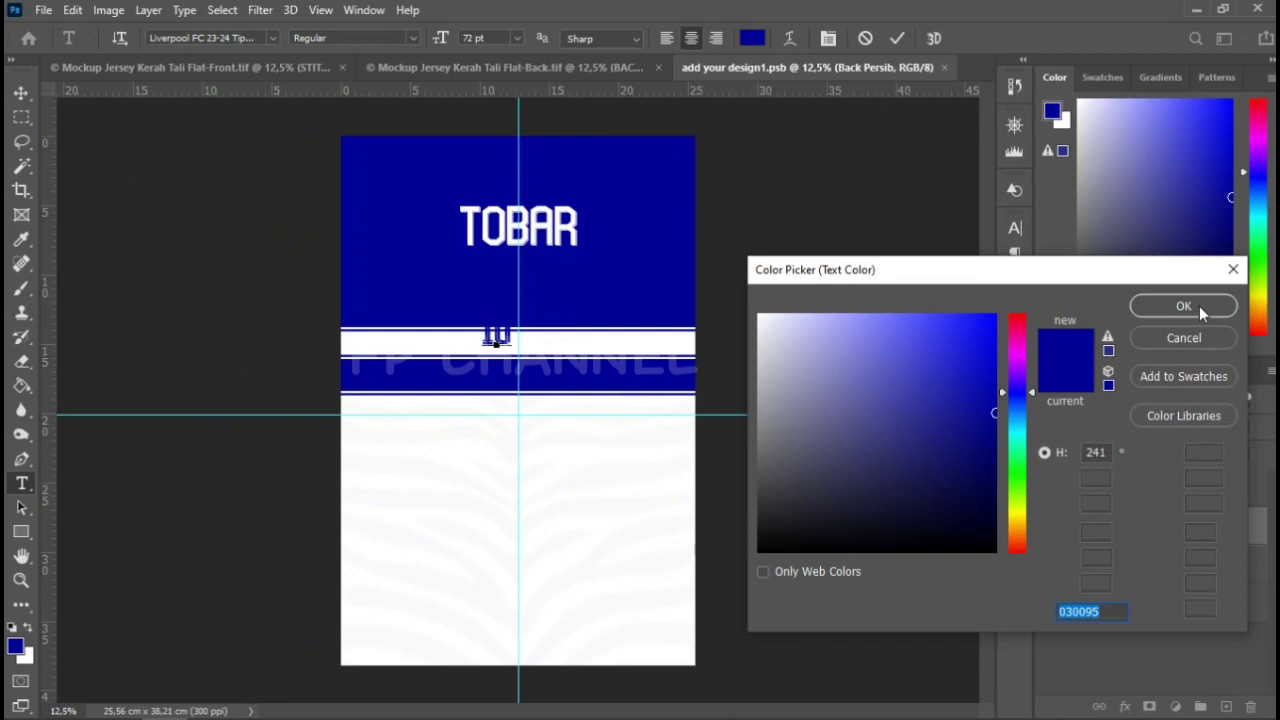
click(1185, 307)
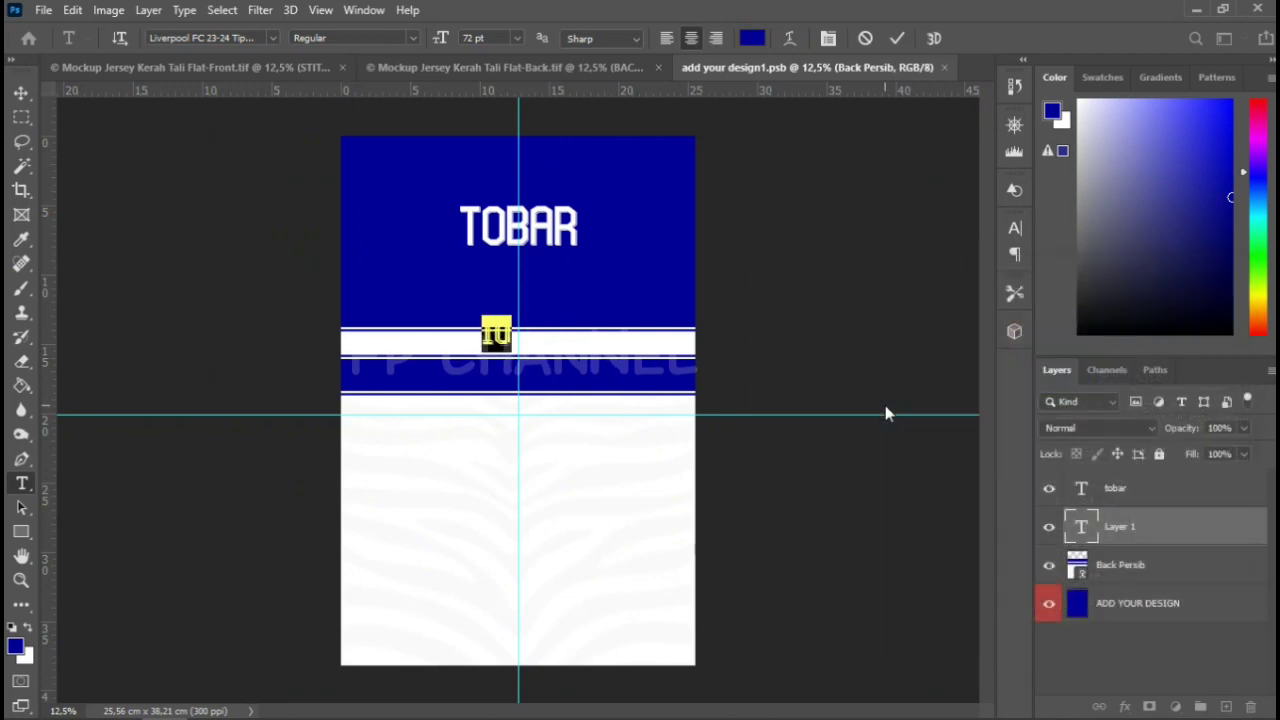
click(895, 40)
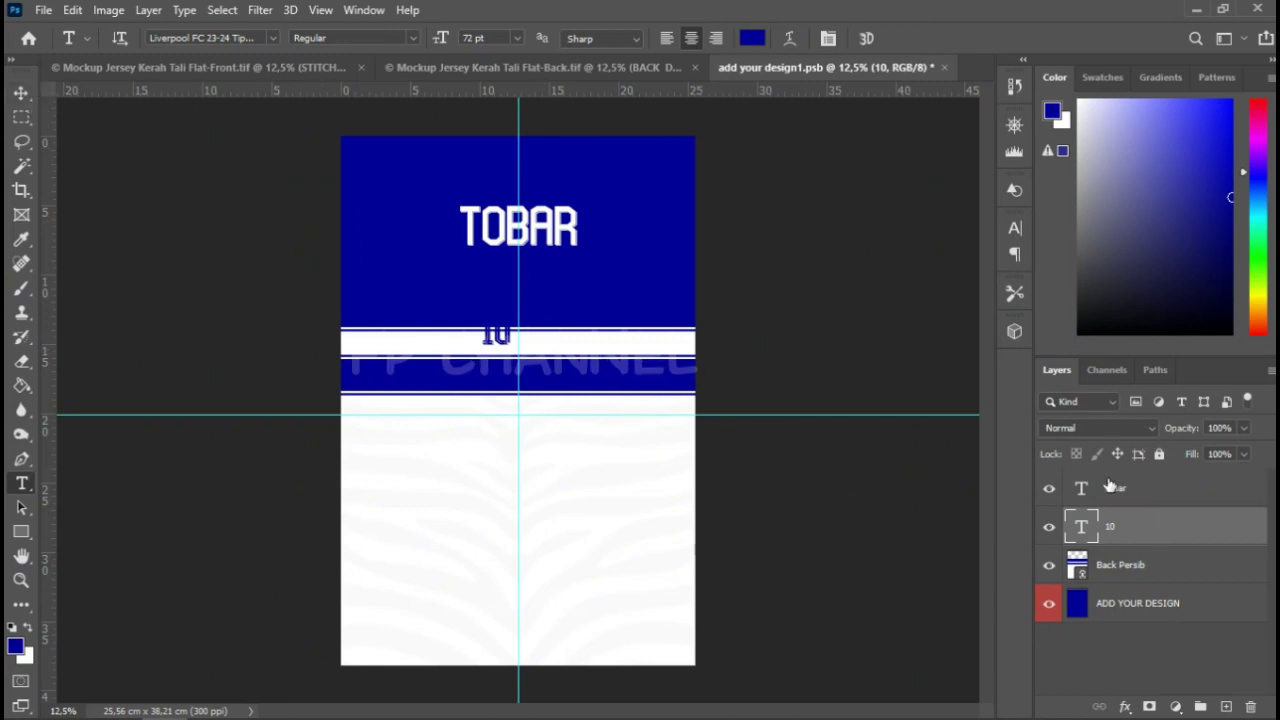
Scale the 10 up to span the stripes and shift it up and left
key(ctrl+t)
mouse_move(514, 354)
mouse_down()
mouse_move(627, 556)
mouse_move(616, 538)
mouse_up()
drag(583, 408, 539, 372)
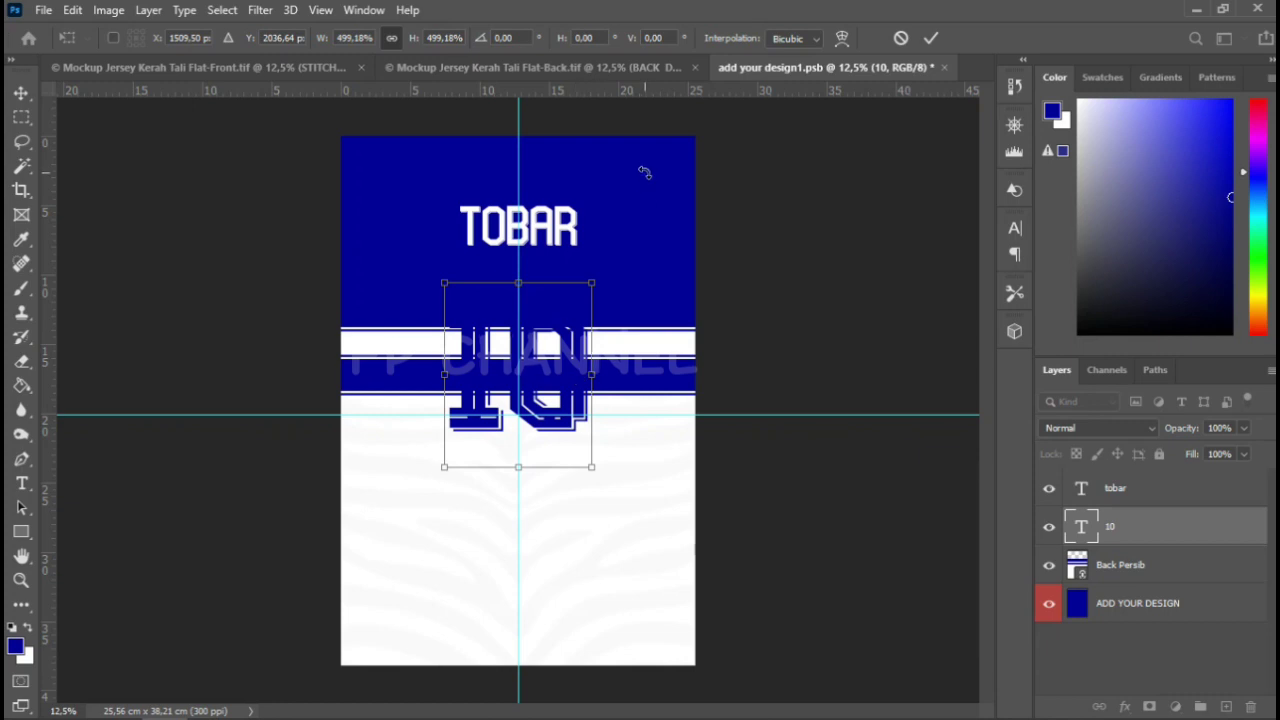
click(930, 38)
key(t)
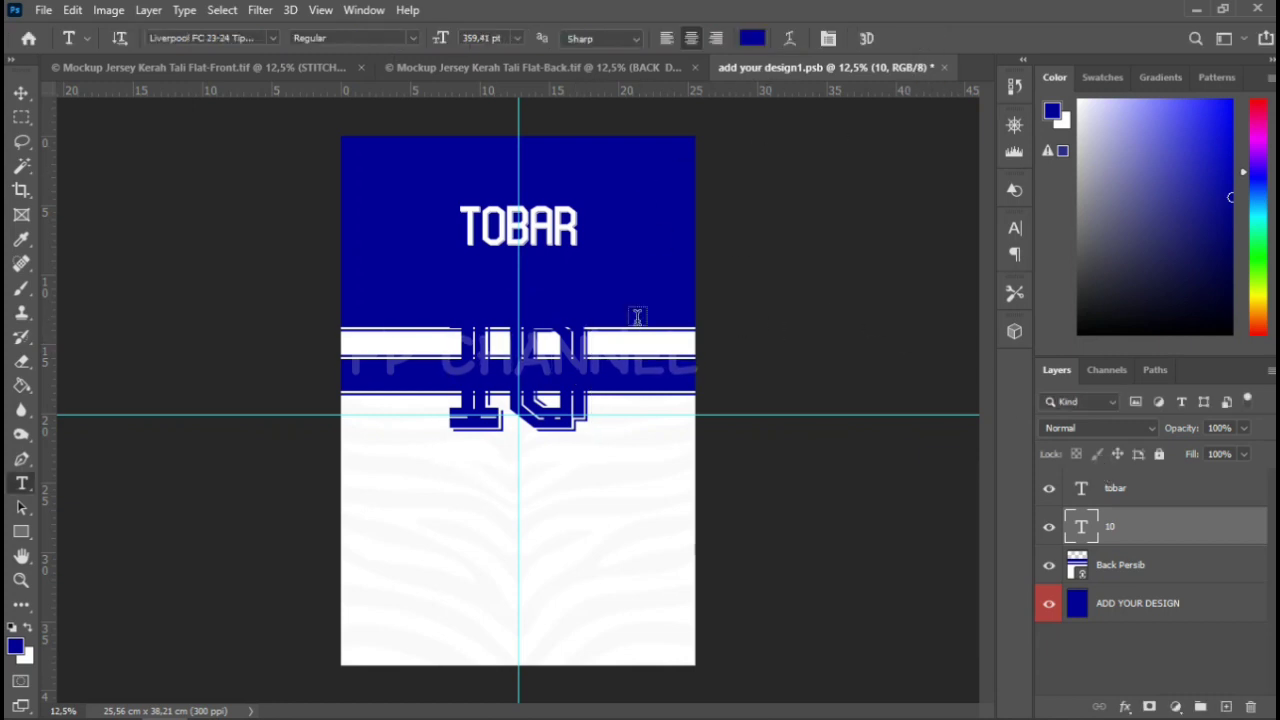
Colour the 10 orange ffaf00 and save the back design
click(752, 38)
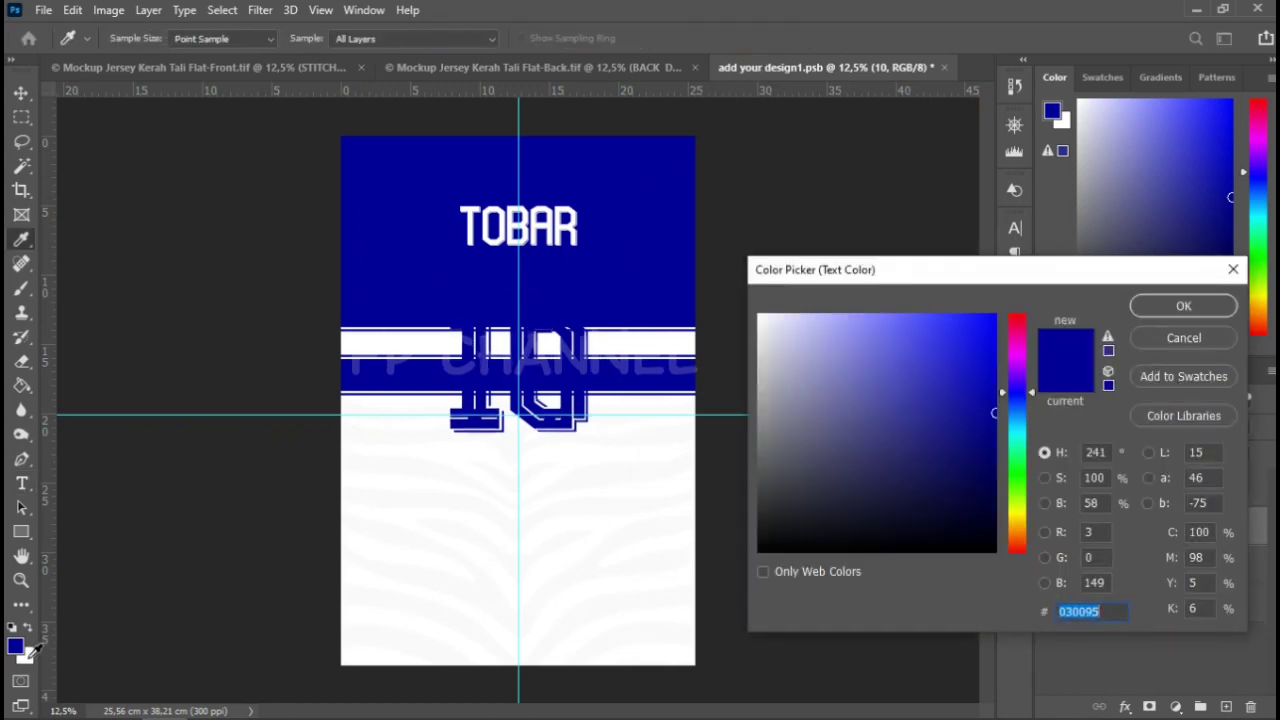
click(27, 657)
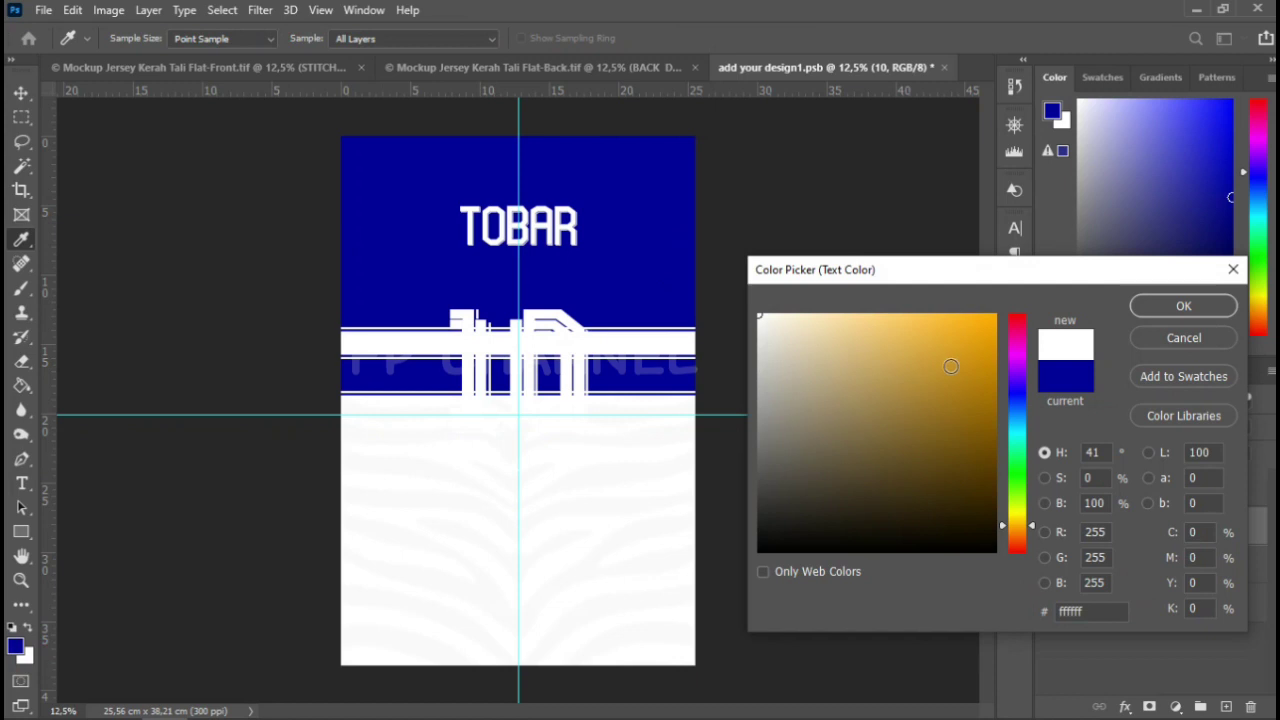
drag(976, 324, 998, 313)
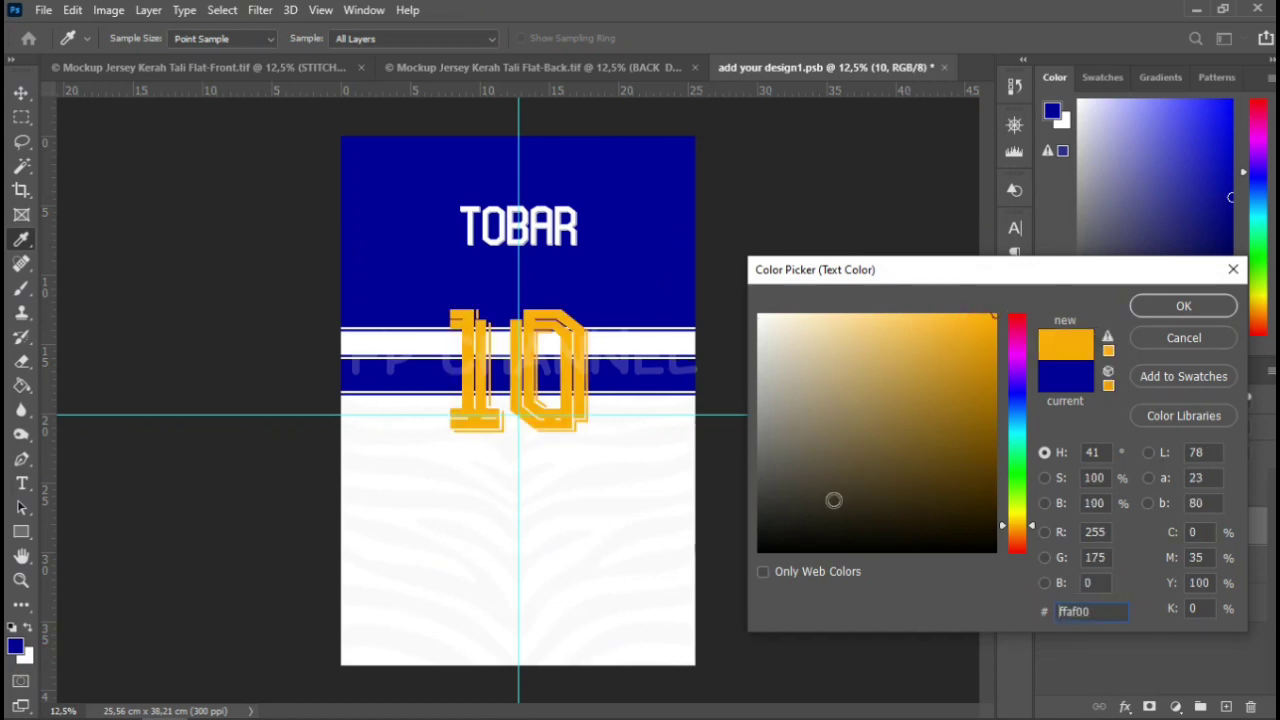
click(1166, 303)
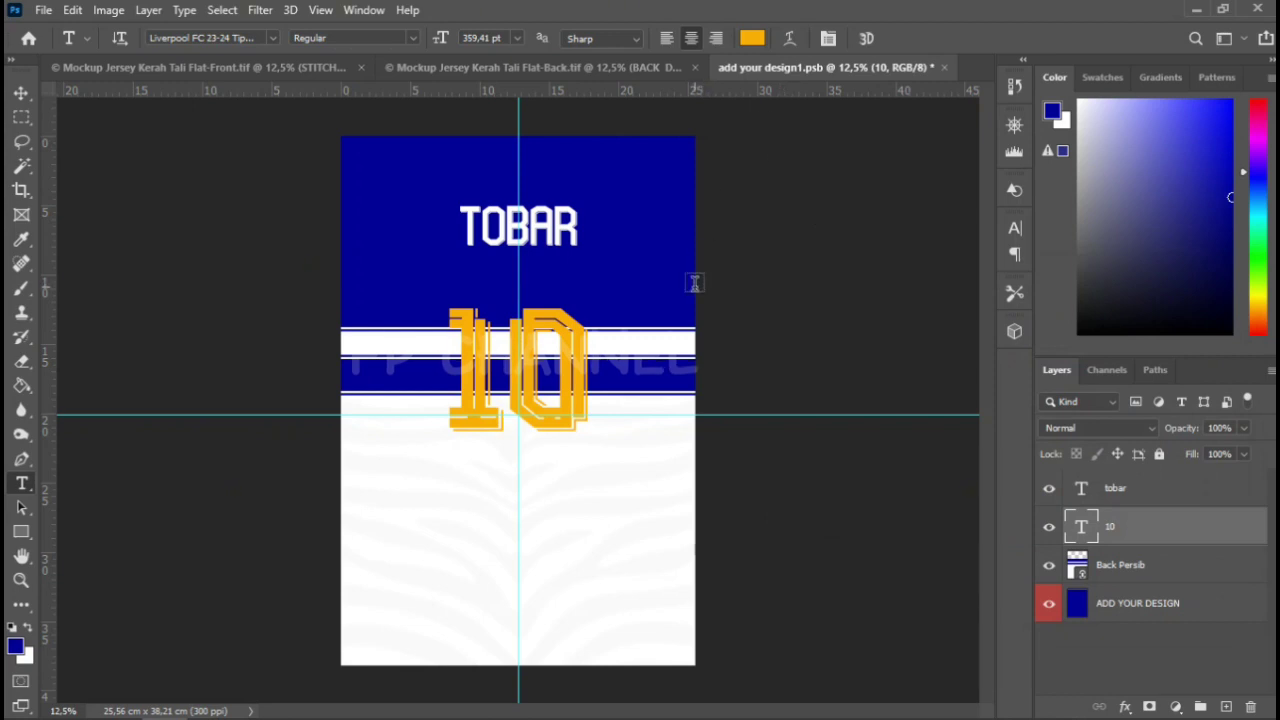
key(ctrl+s)
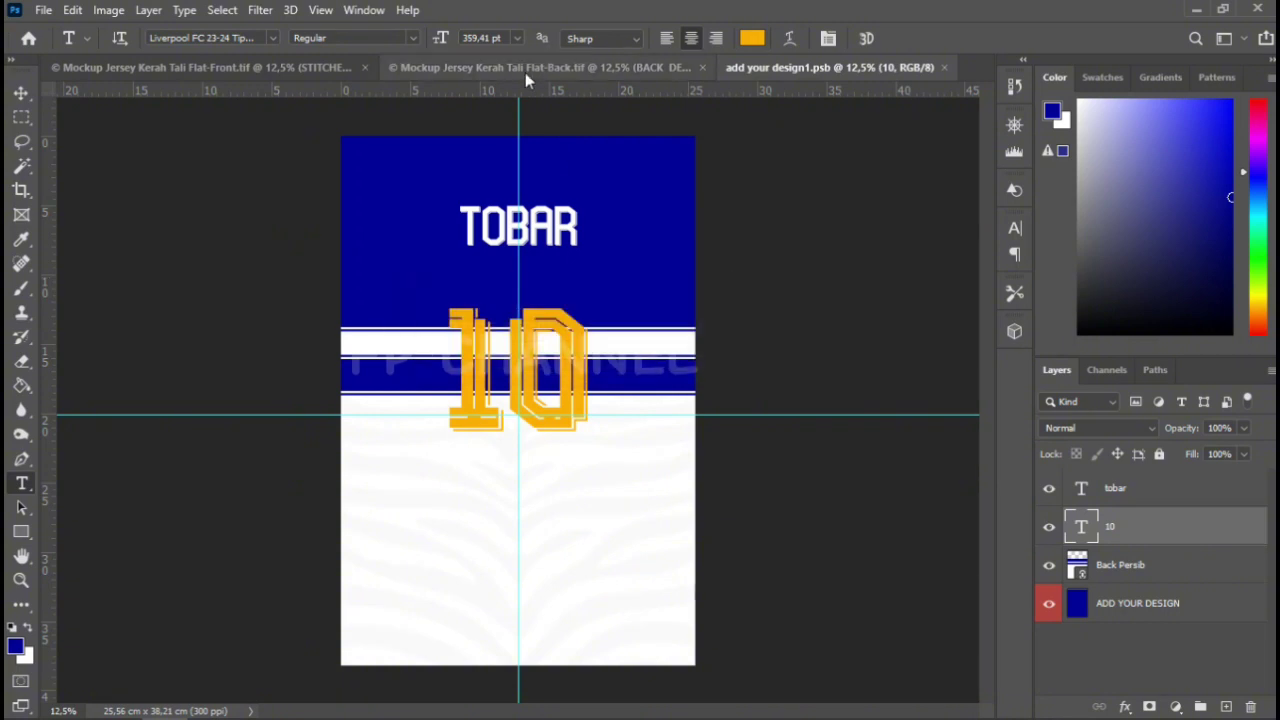
Preview the orange 10 on the mockup, then nudge it slightly right under TOBAR
click(522, 68)
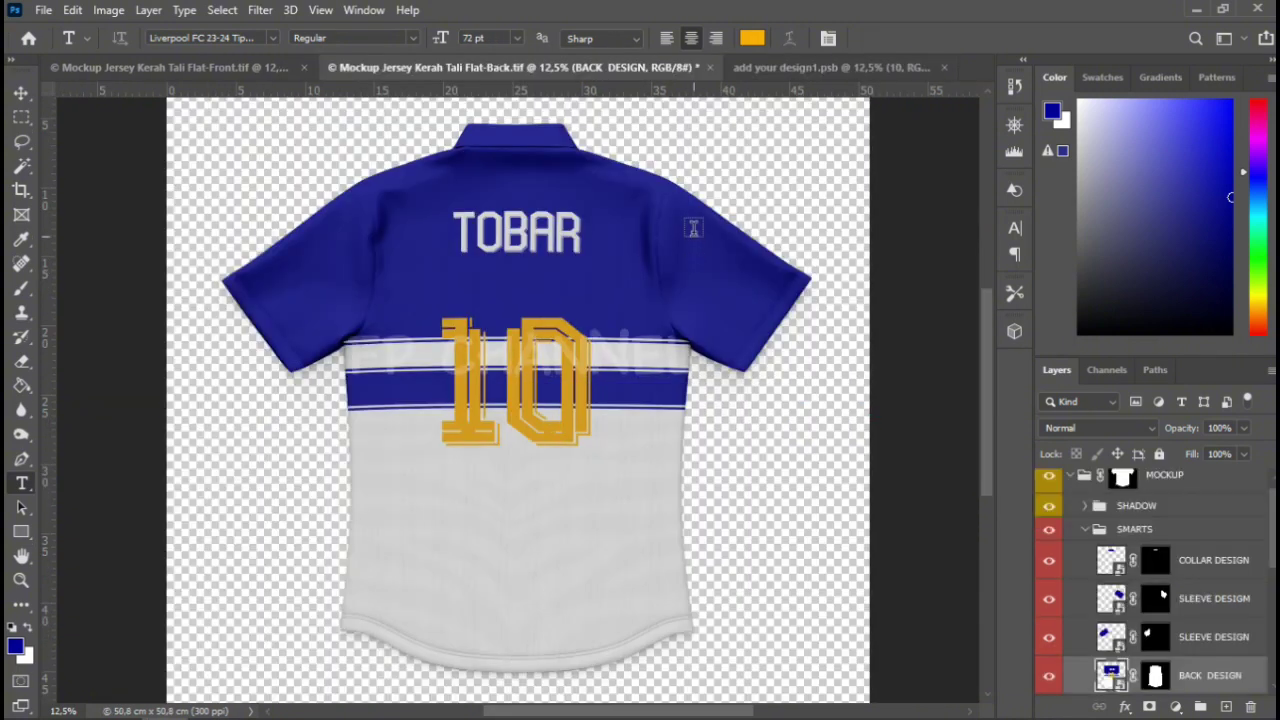
click(792, 69)
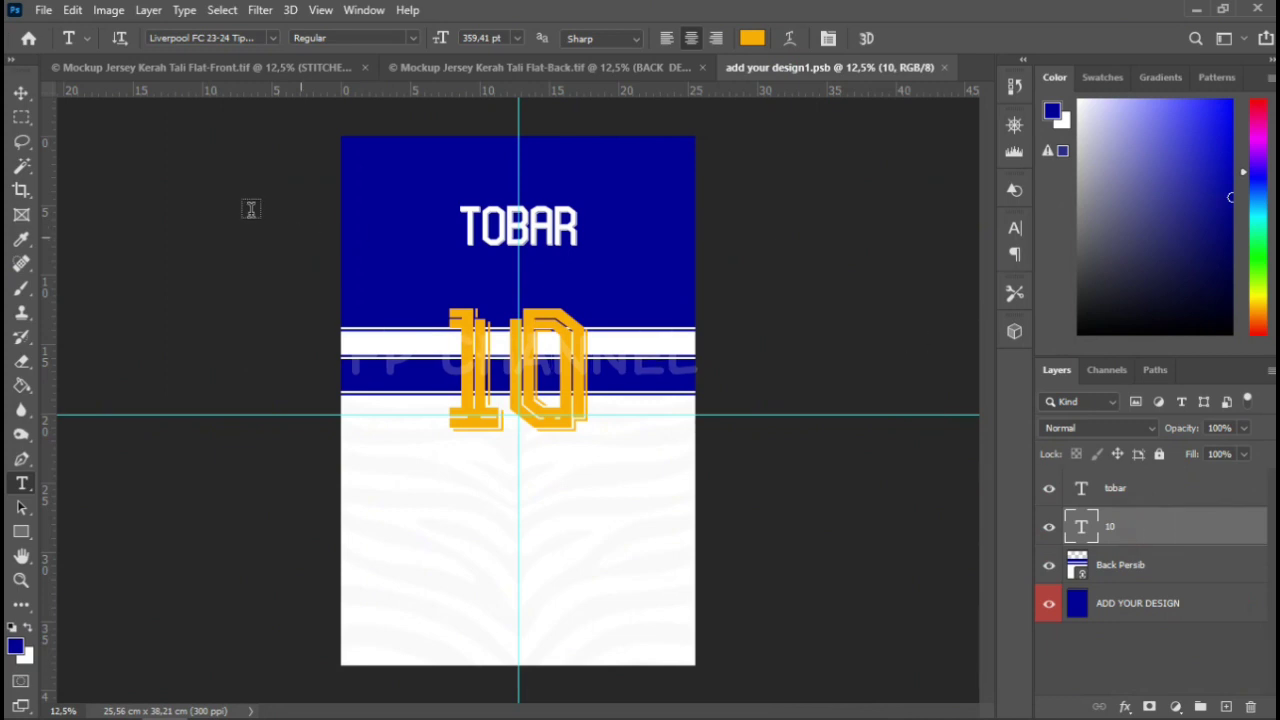
click(18, 93)
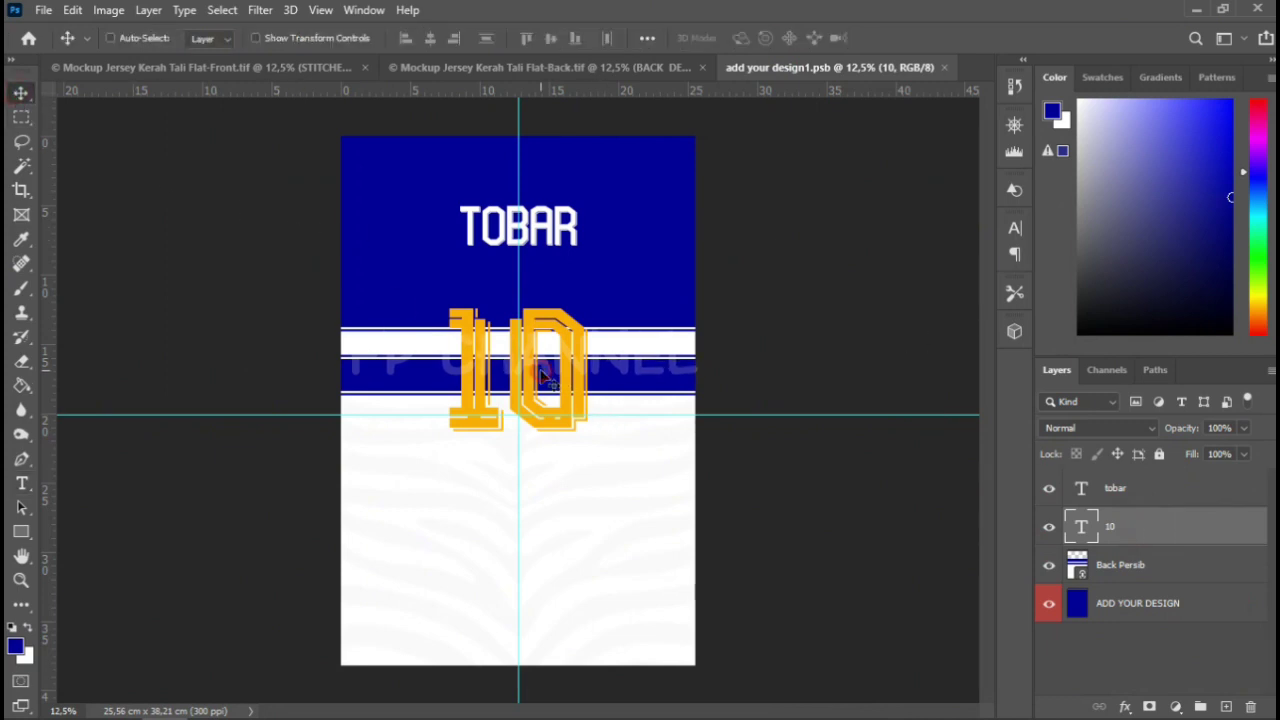
drag(540, 375, 550, 375)
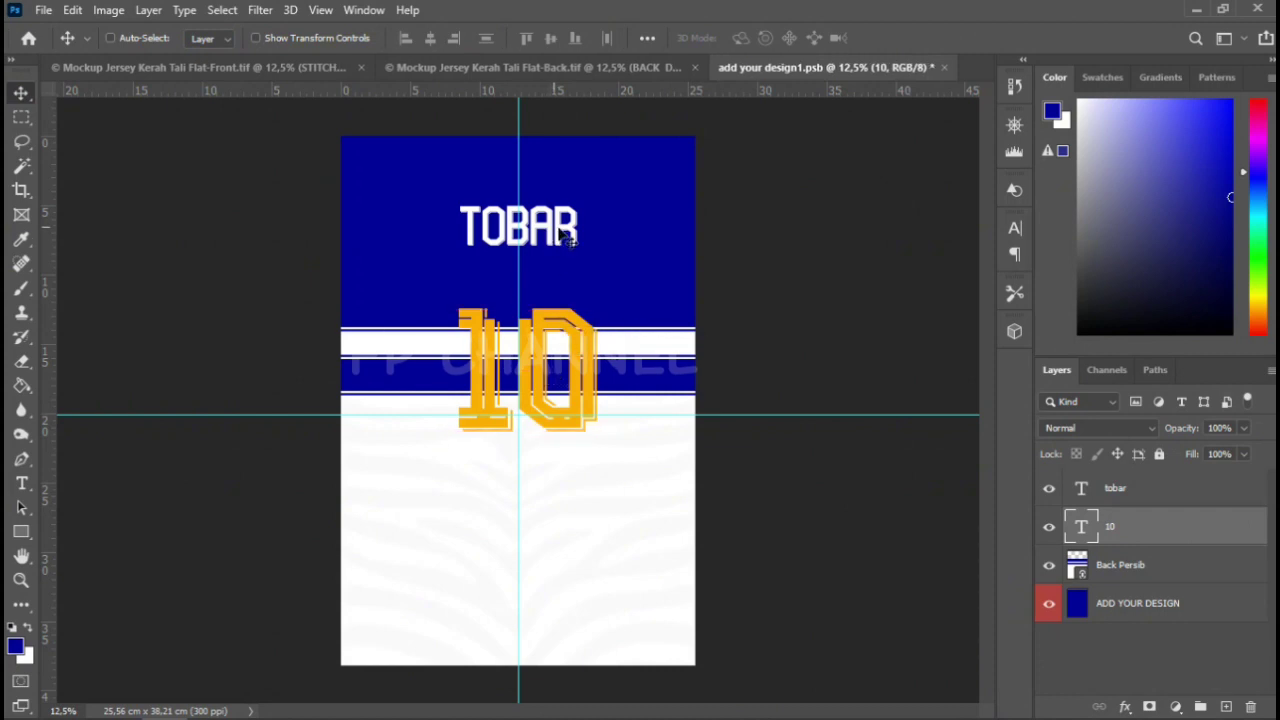
click(1155, 490)
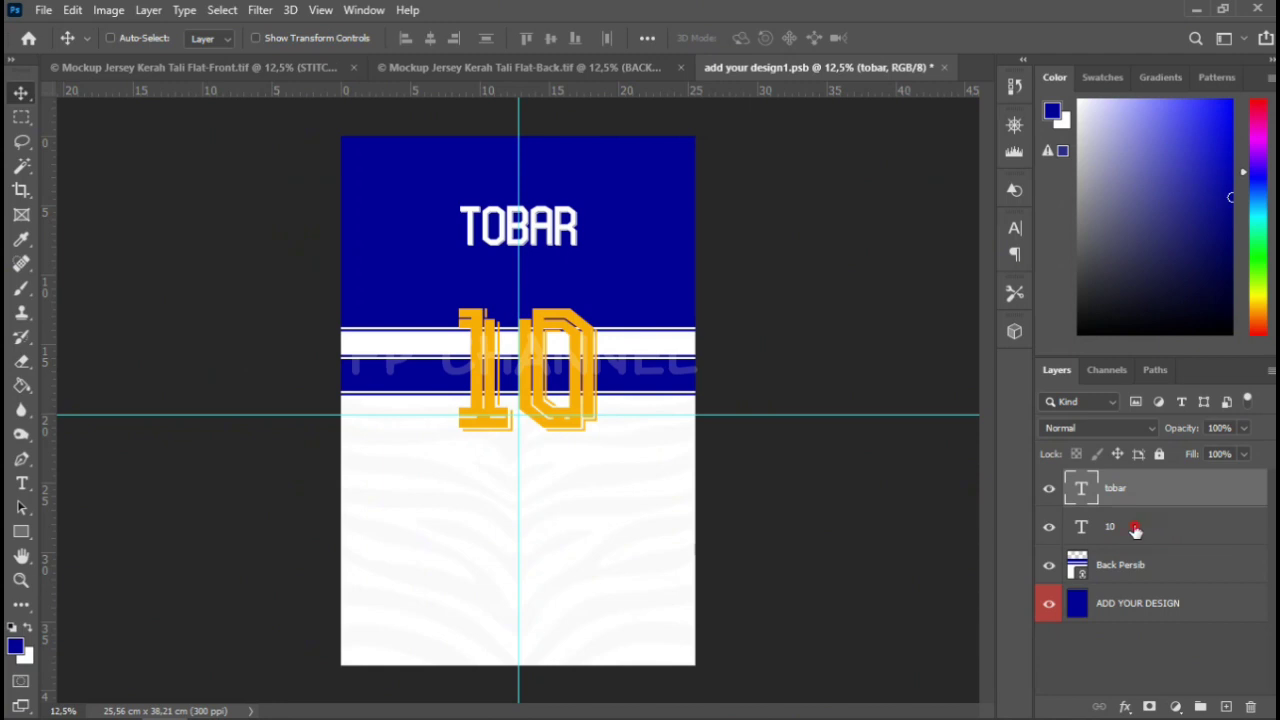
click(1136, 527)
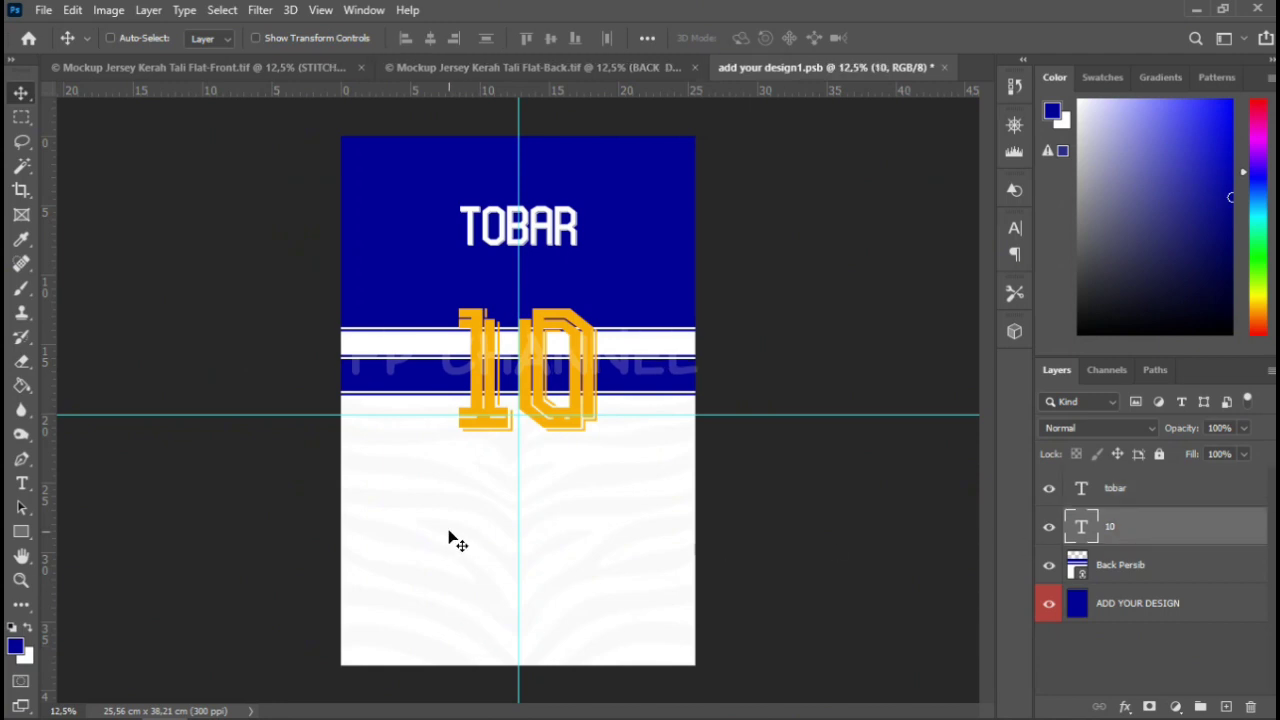
Set the background colour swatch to orange ffaf00
click(27, 660)
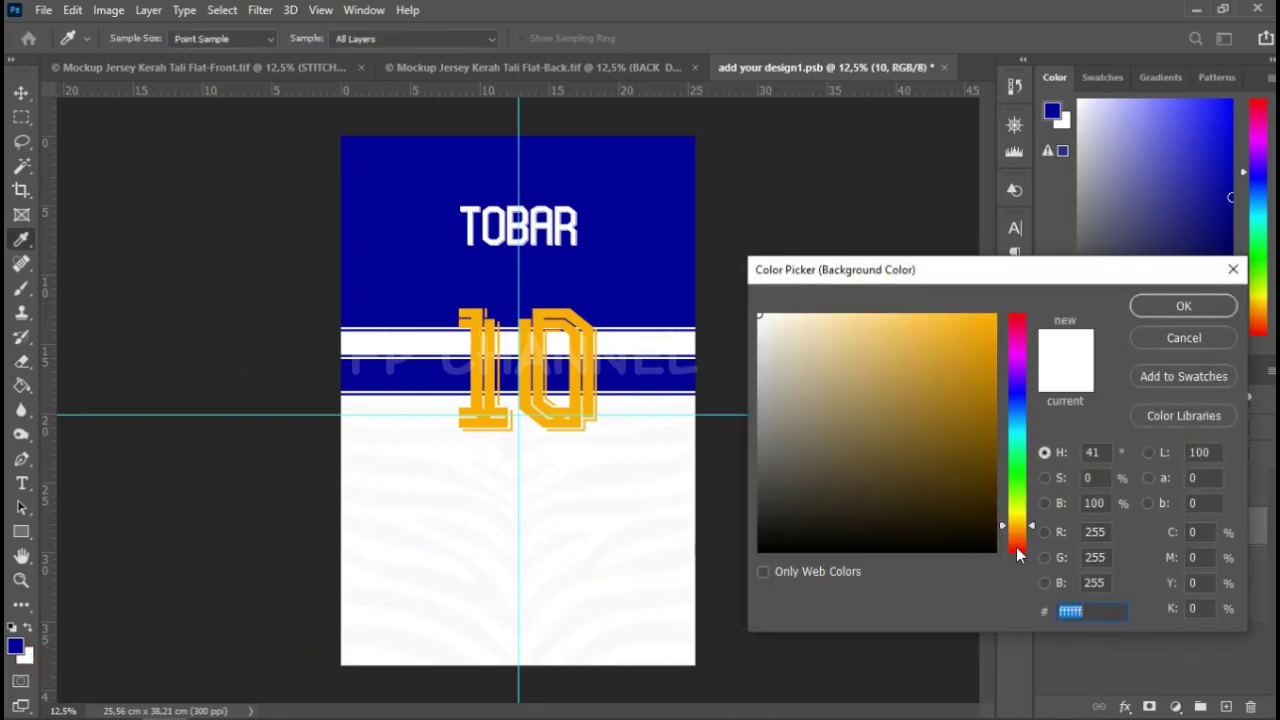
drag(988, 314, 1008, 310)
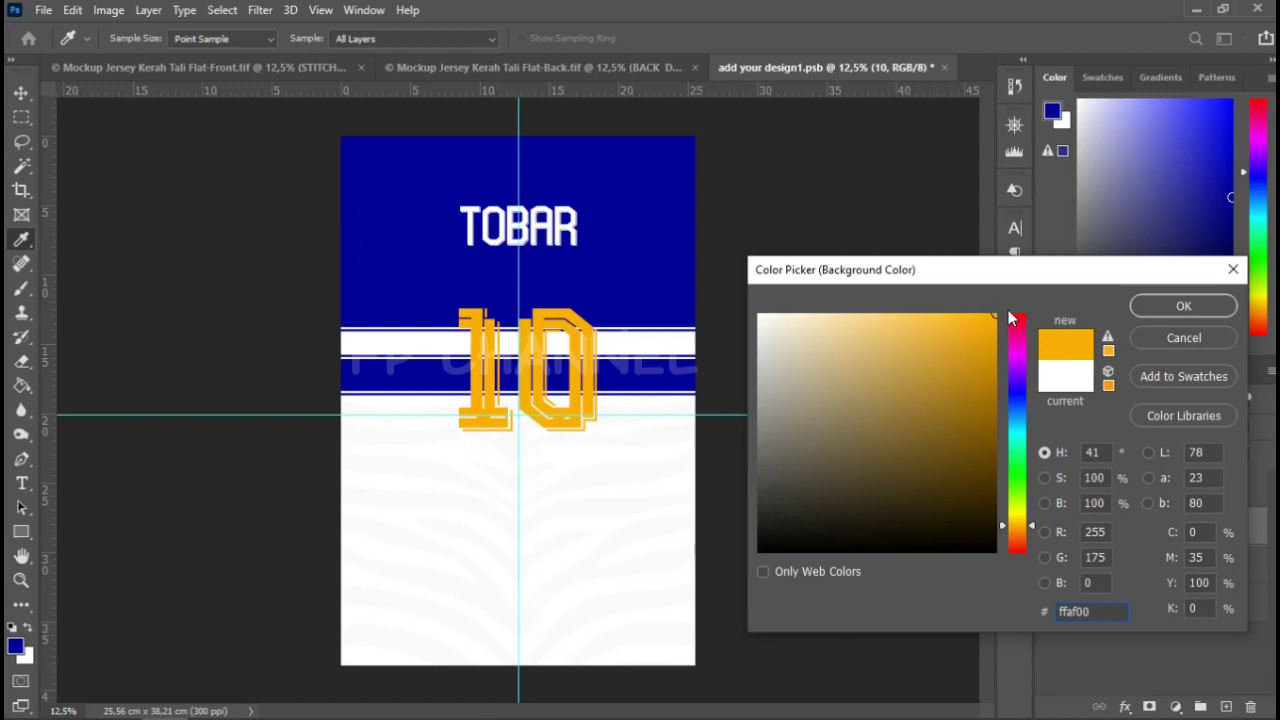
double_click(1072, 608)
click(1170, 305)
key(v)
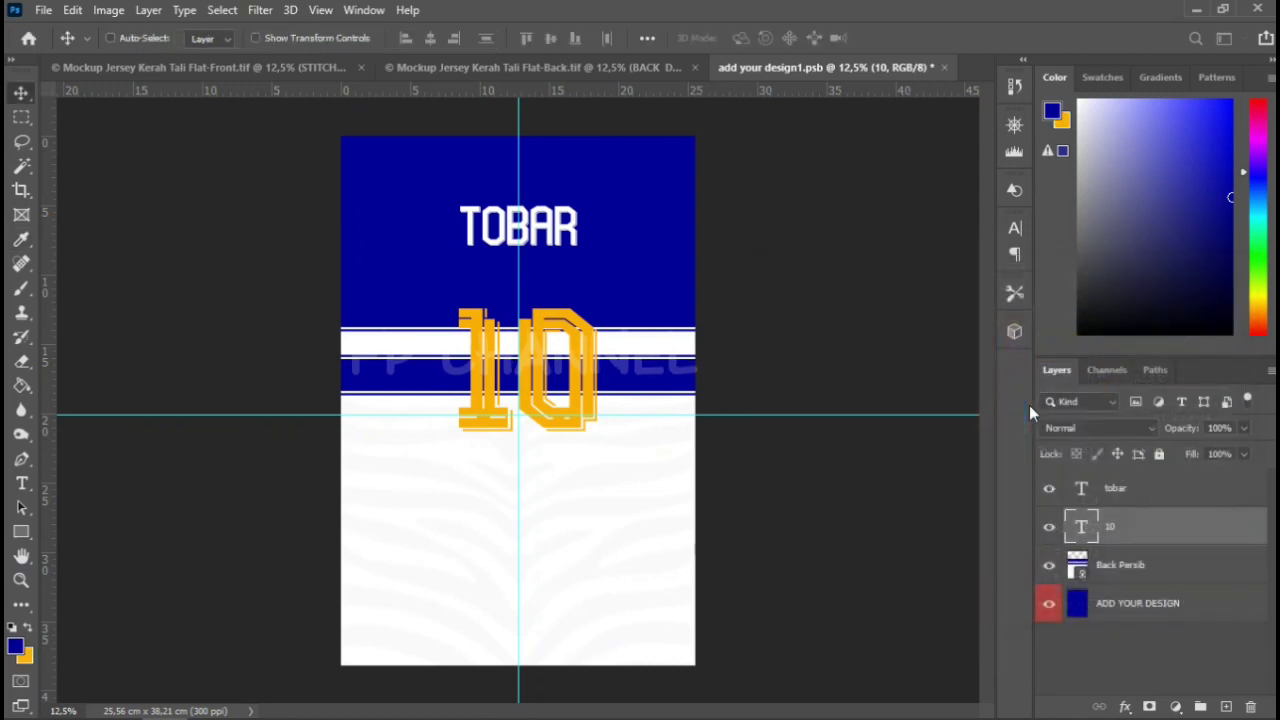
Recheck the orange background colour, then show the layer effects list for the tobar layer
click(1146, 490)
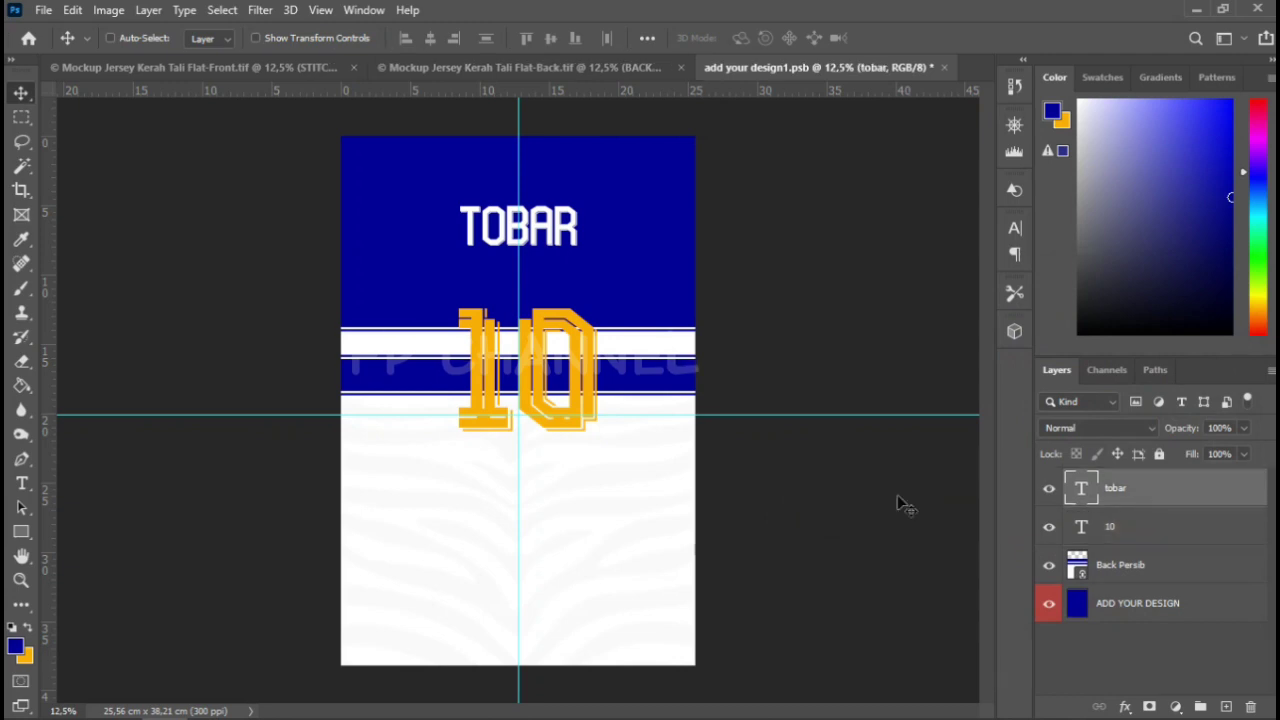
click(28, 659)
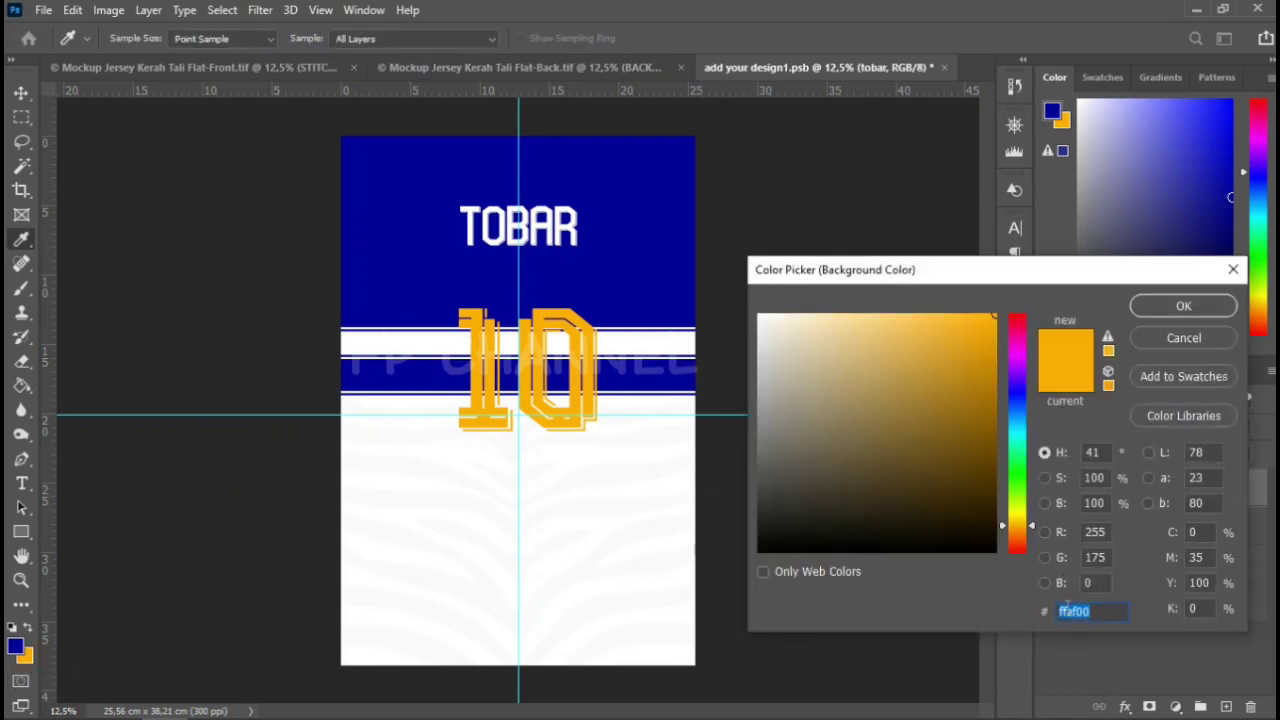
click(1090, 617)
click(1174, 307)
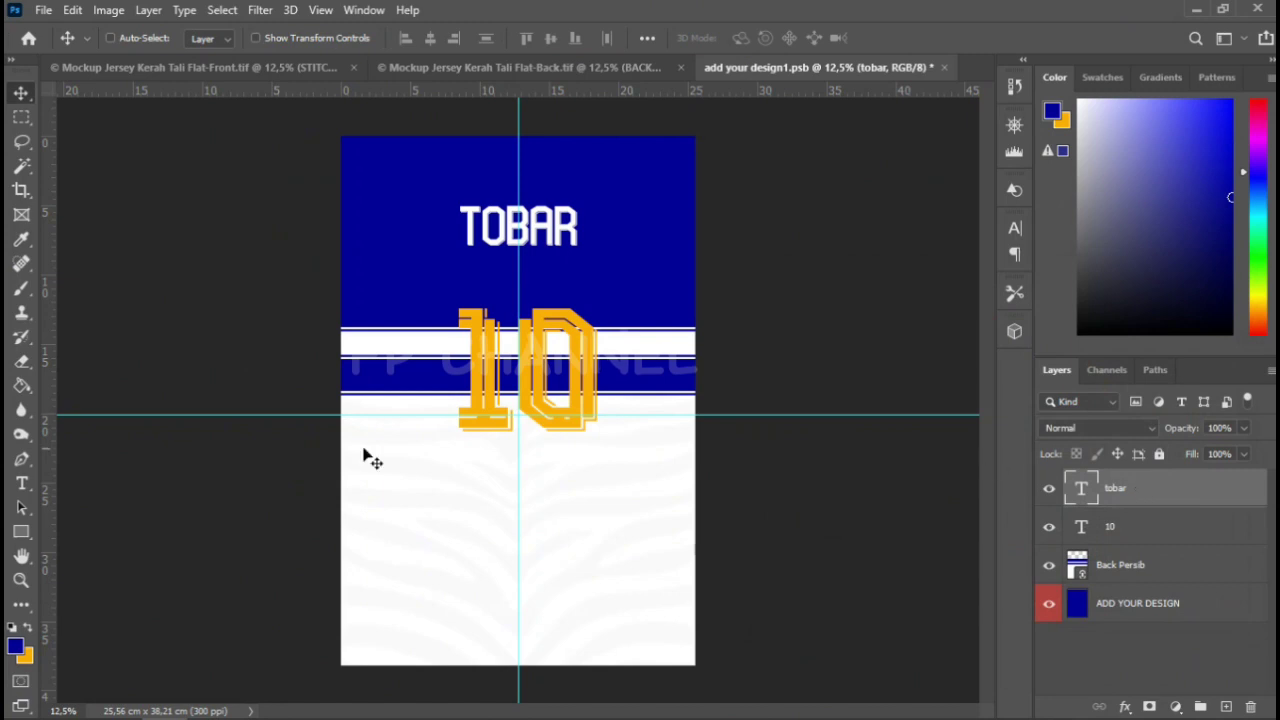
click(25, 656)
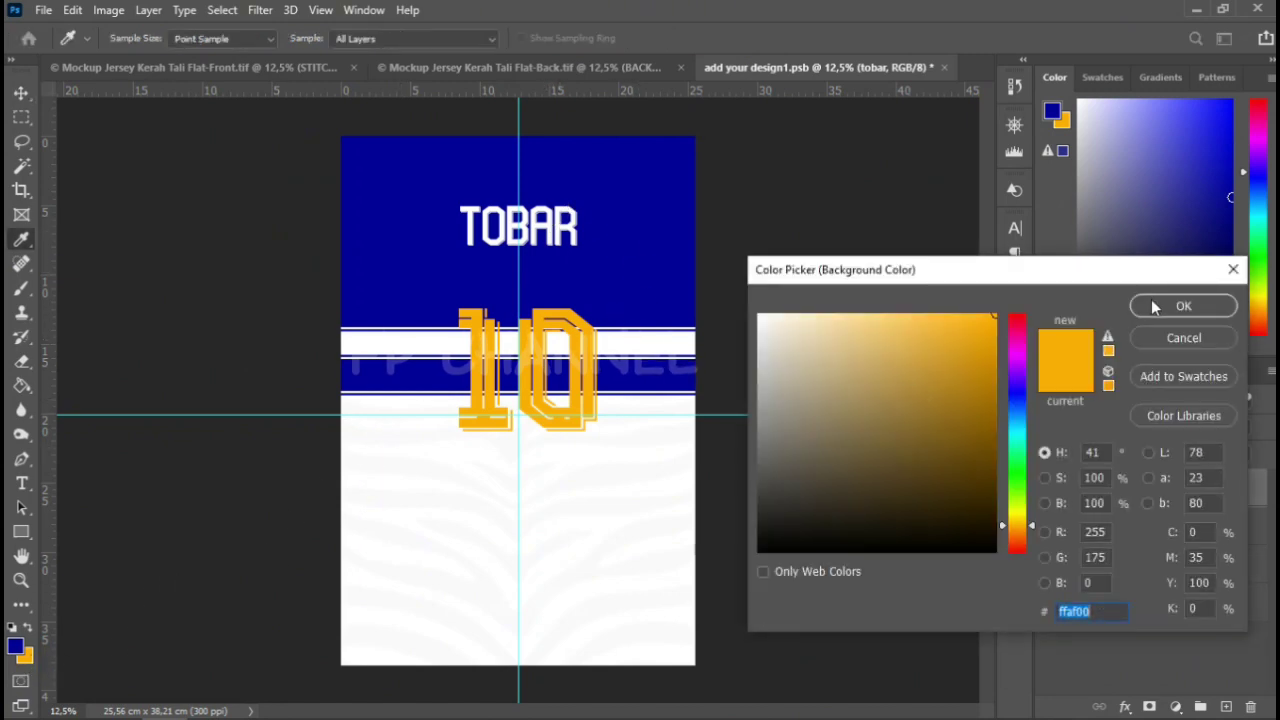
click(1180, 305)
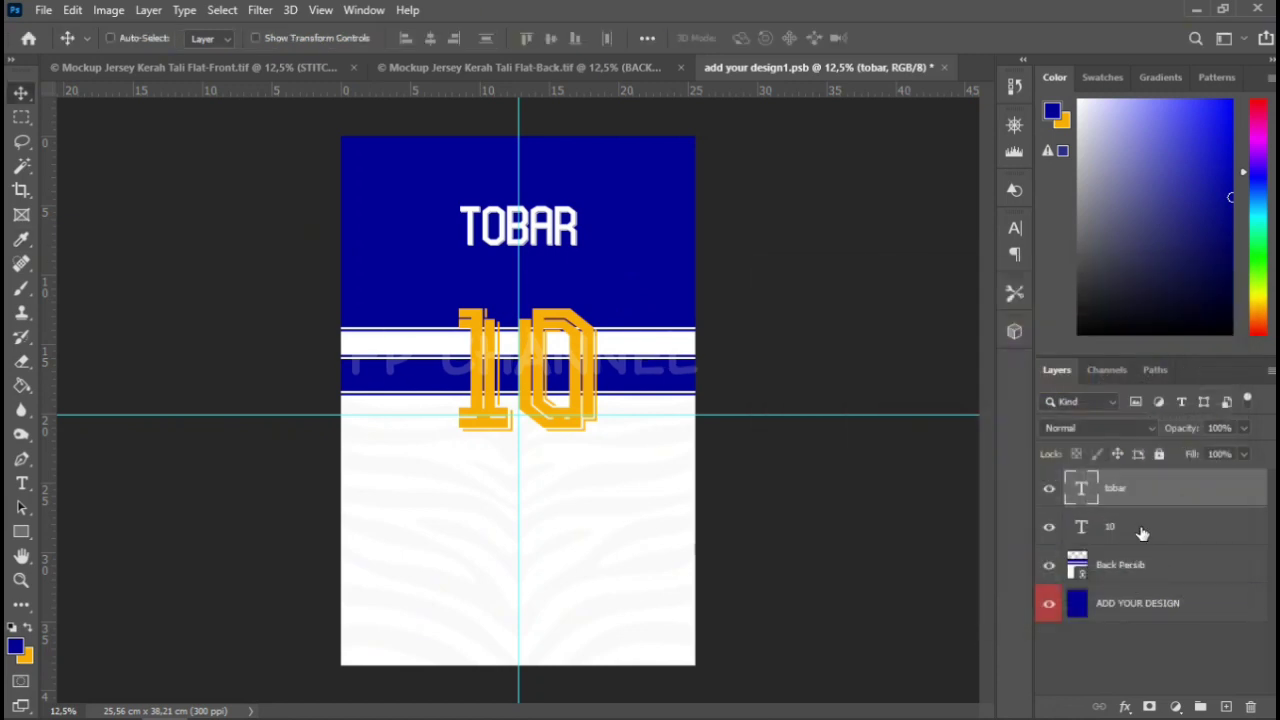
click(1150, 516)
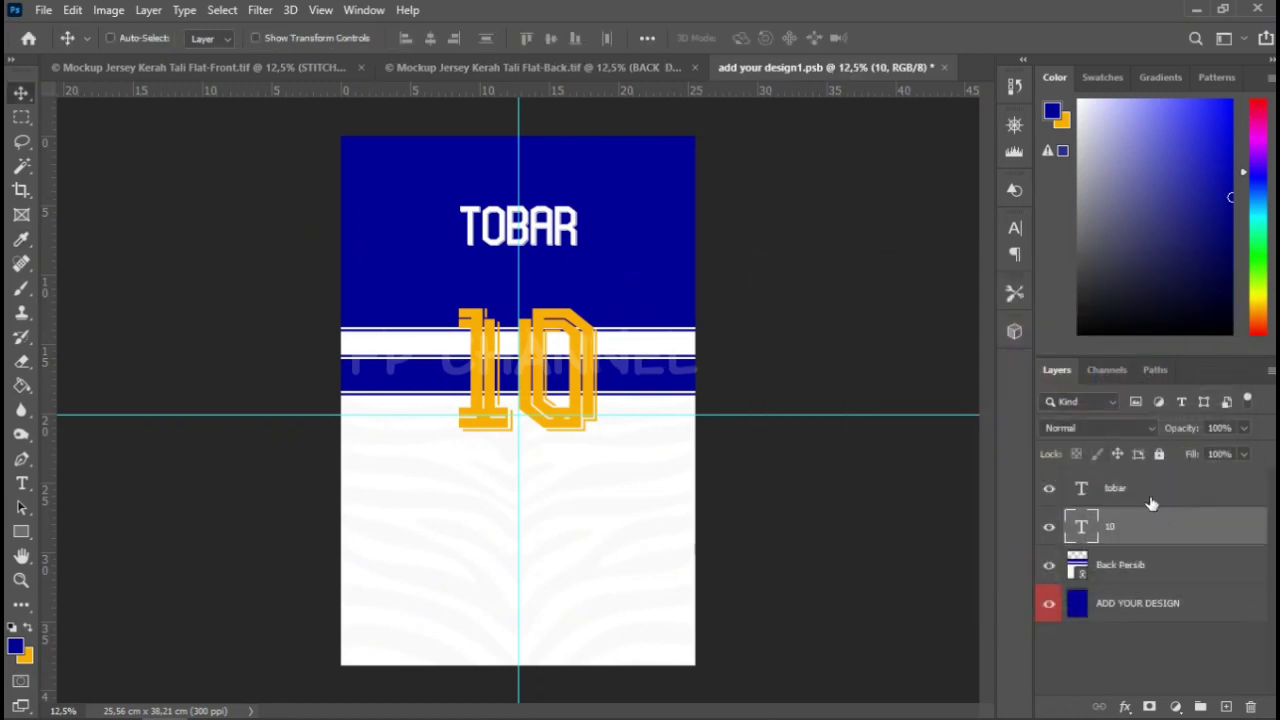
click(1153, 487)
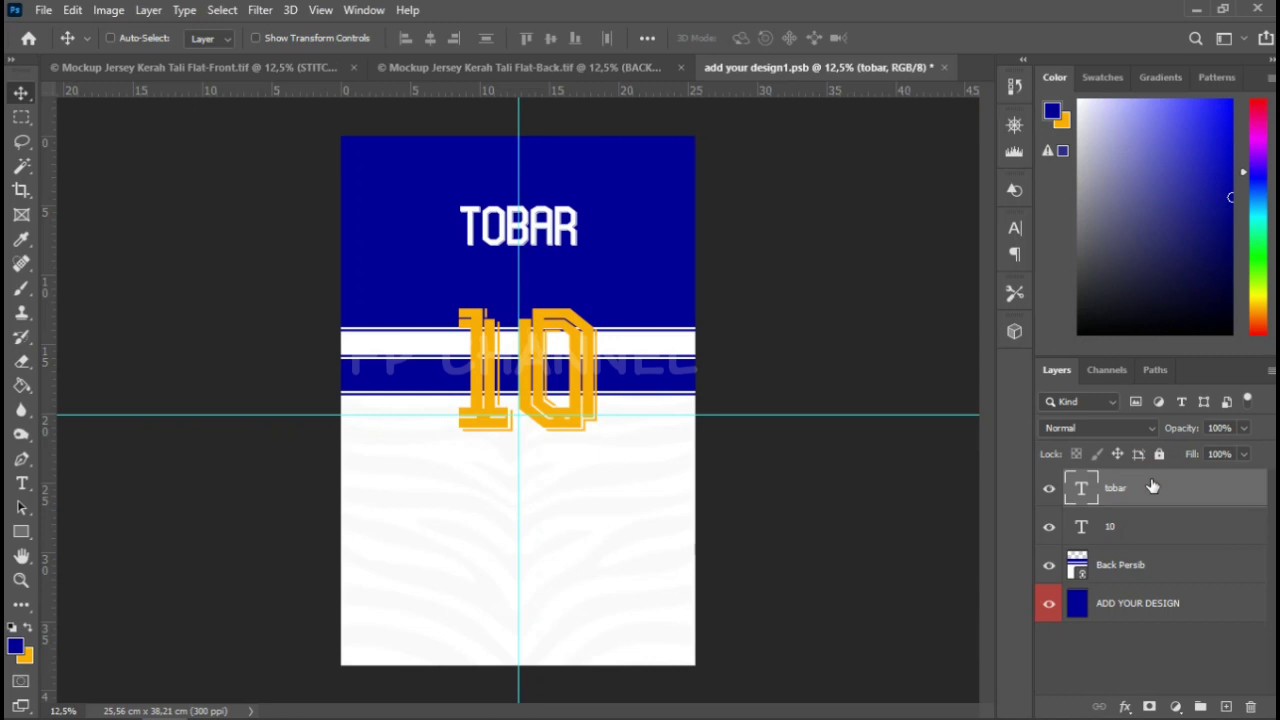
click(1124, 707)
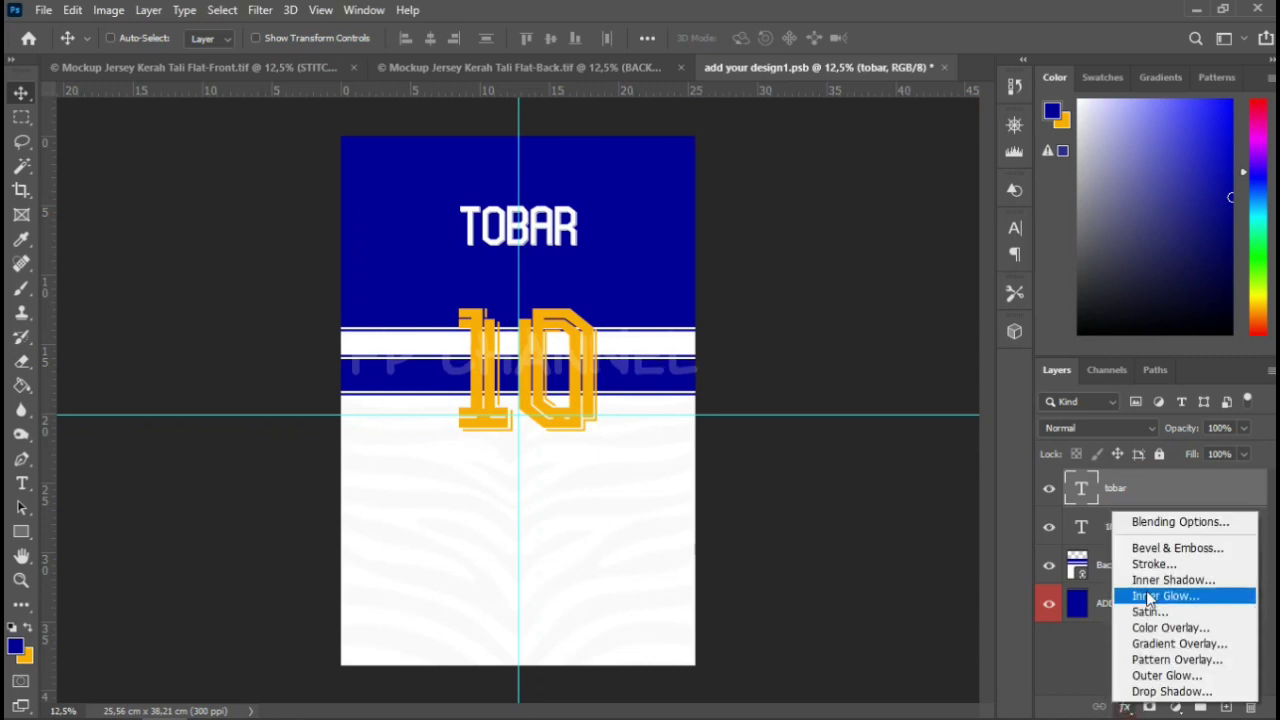
Give the TOBAR text an orange ffaf00 Color Overlay and save add your design1.psb
click(1138, 632)
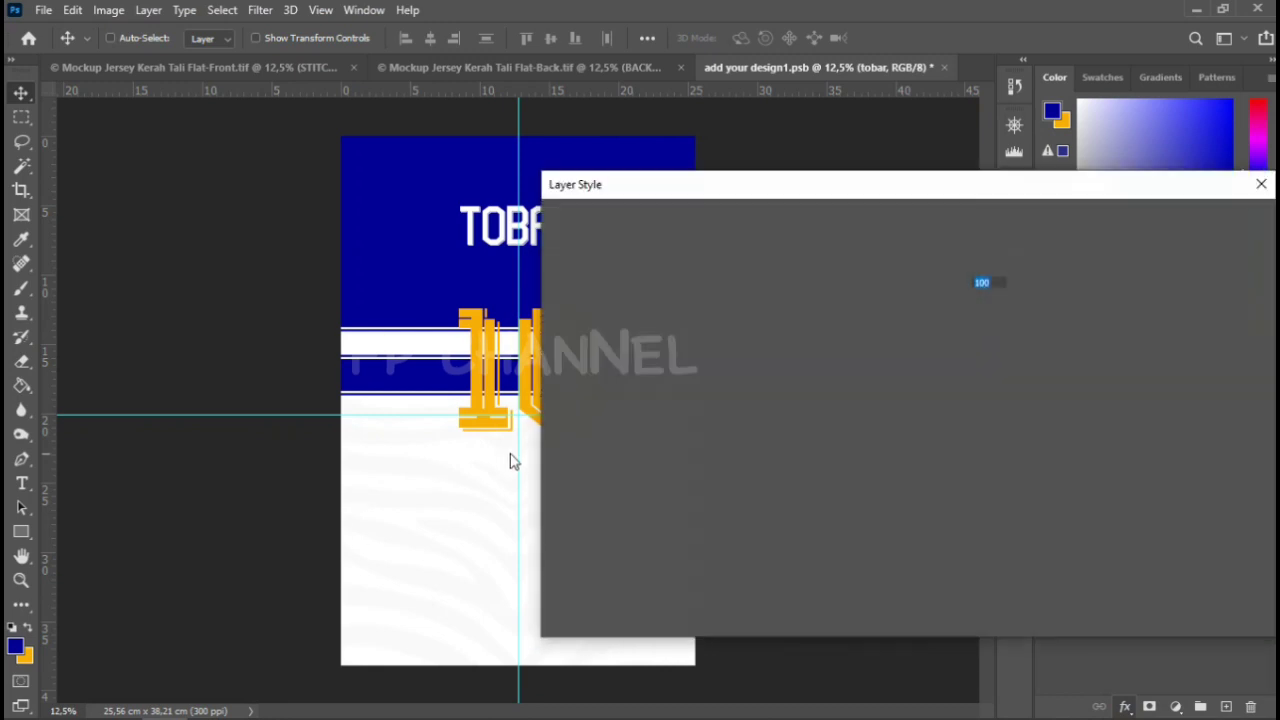
click(993, 261)
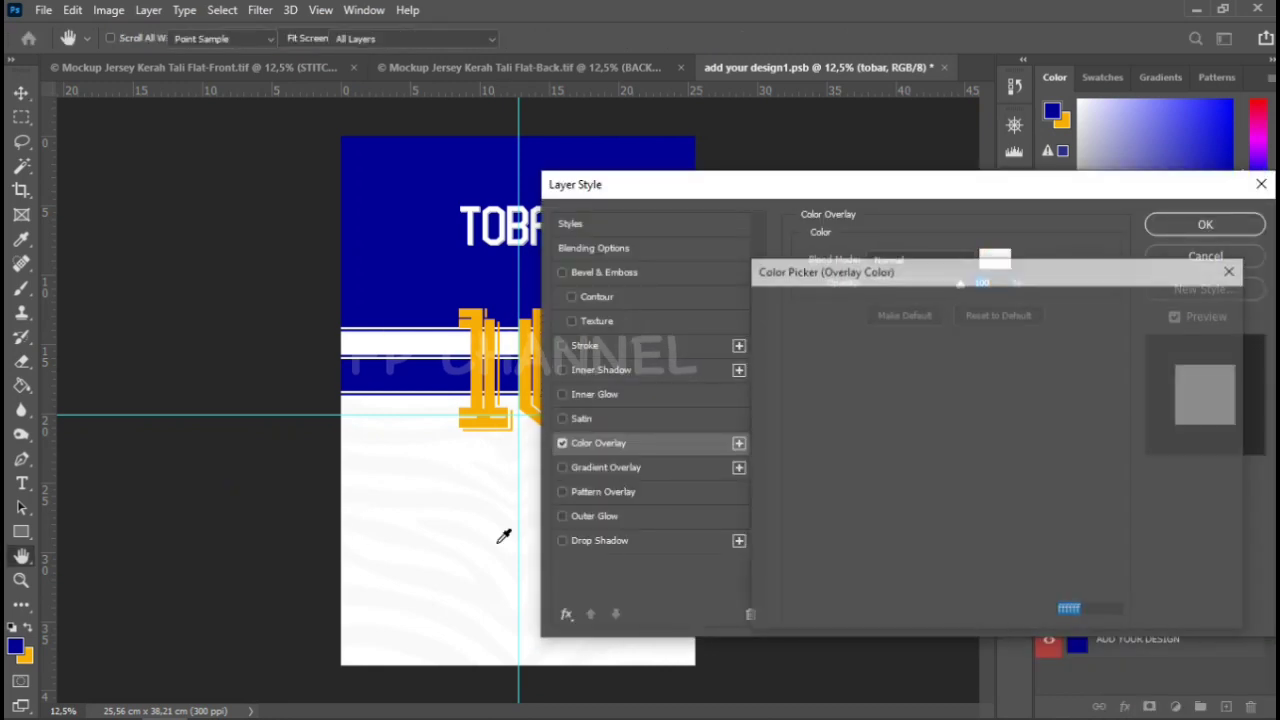
click(28, 656)
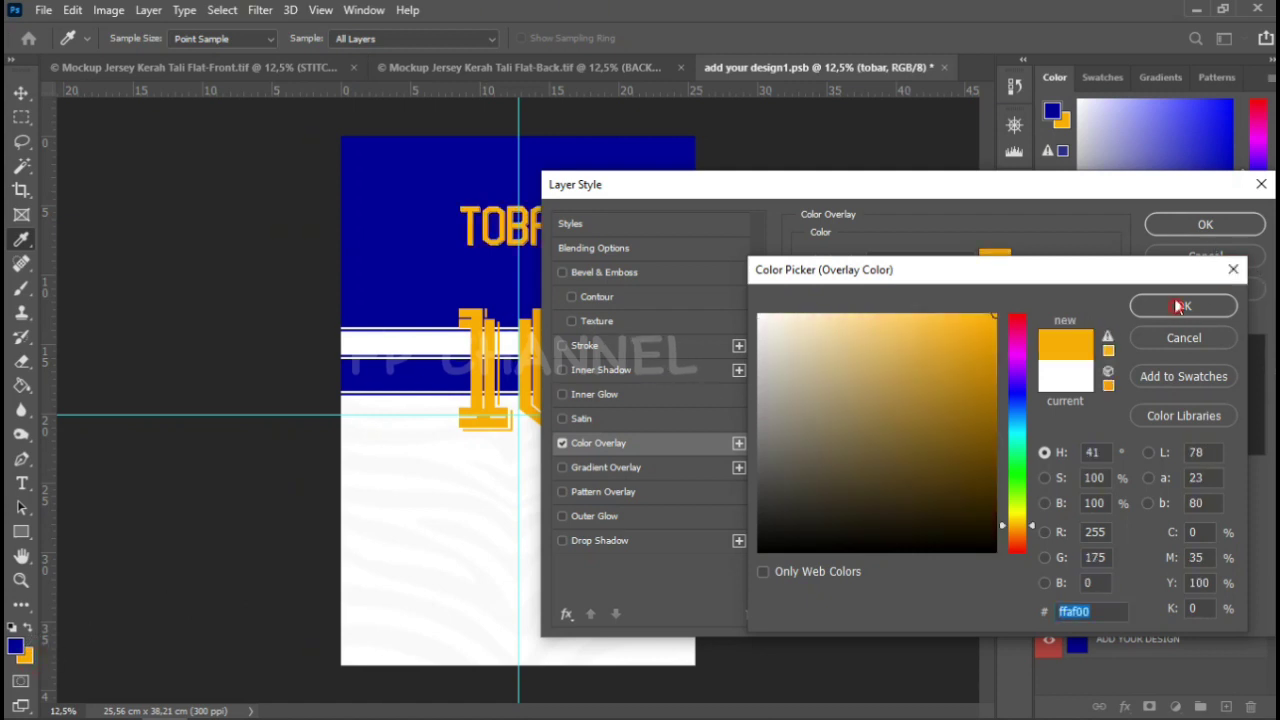
click(1180, 306)
key(Return)
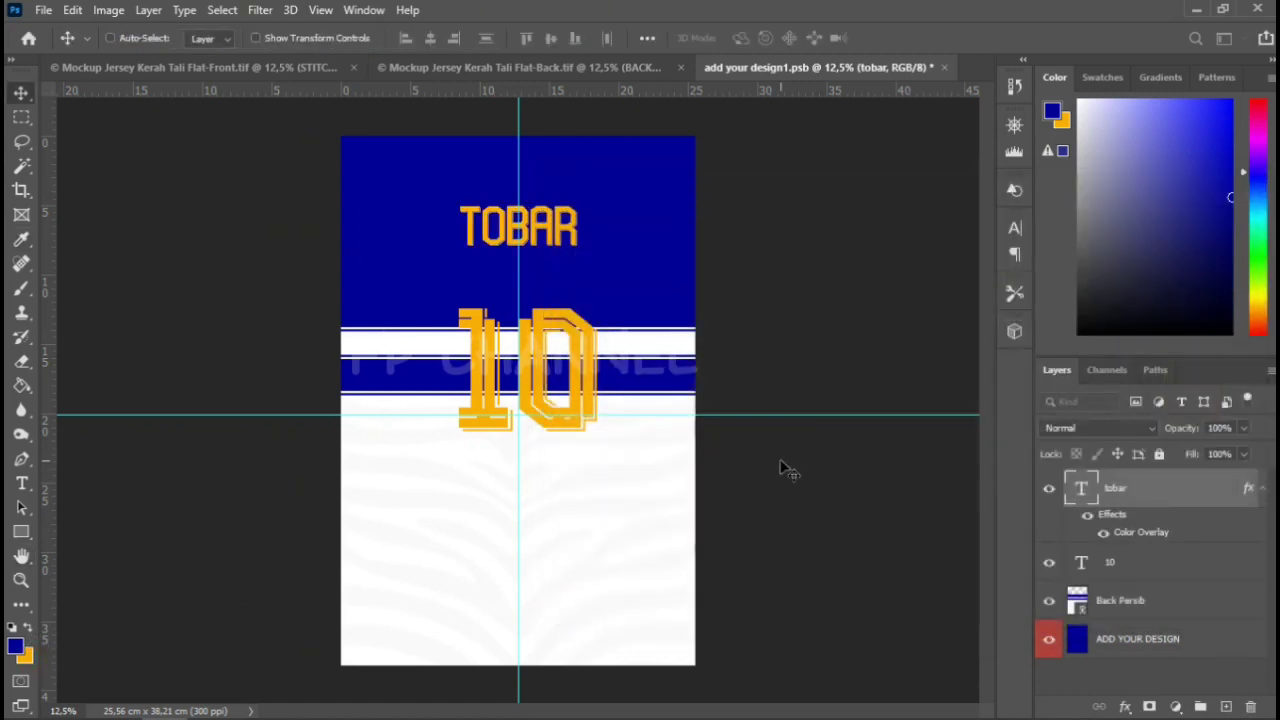
key(ctrl+s)
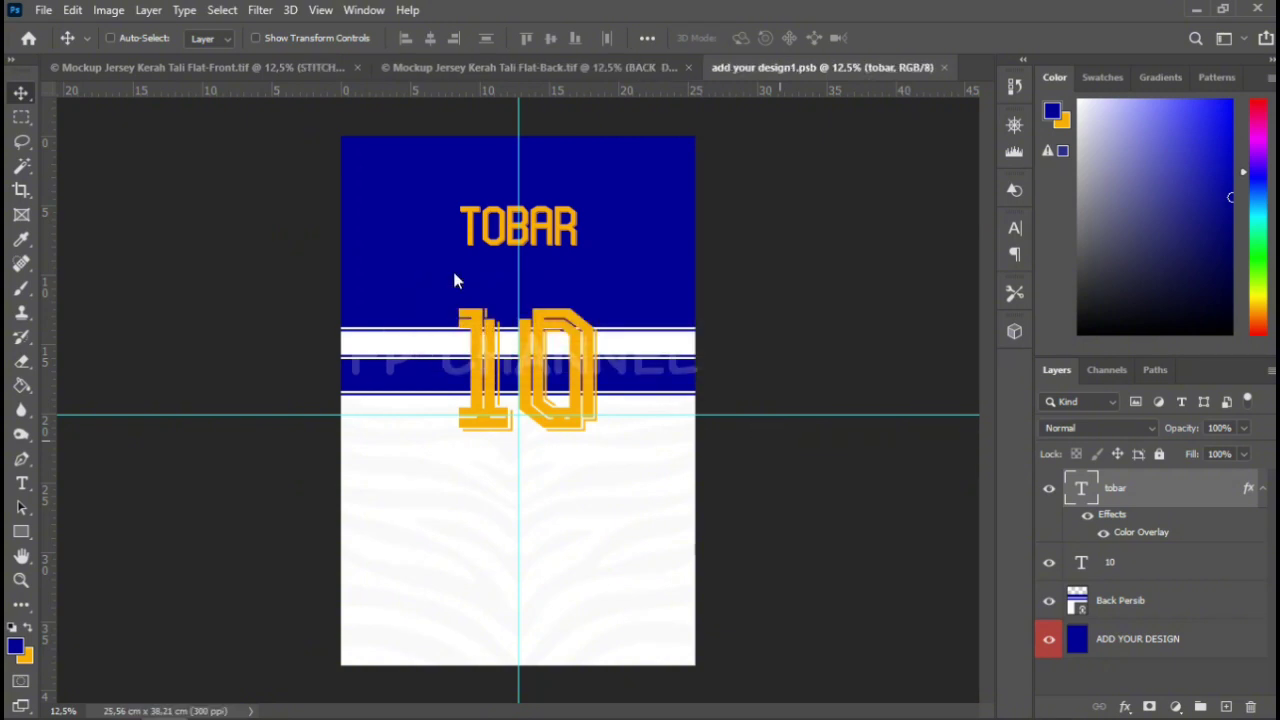
Merge the 10, Back Persib and ADD YOUR DESIGN layers, then save and close the design
click(438, 65)
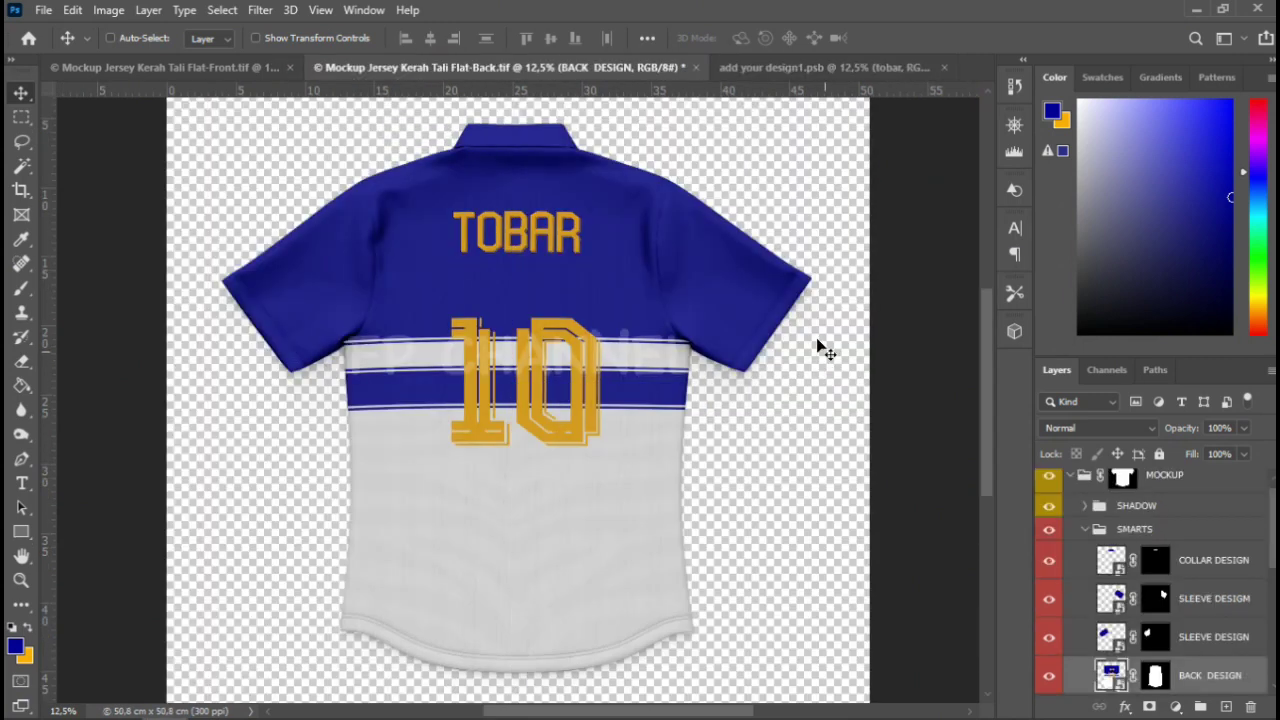
click(780, 67)
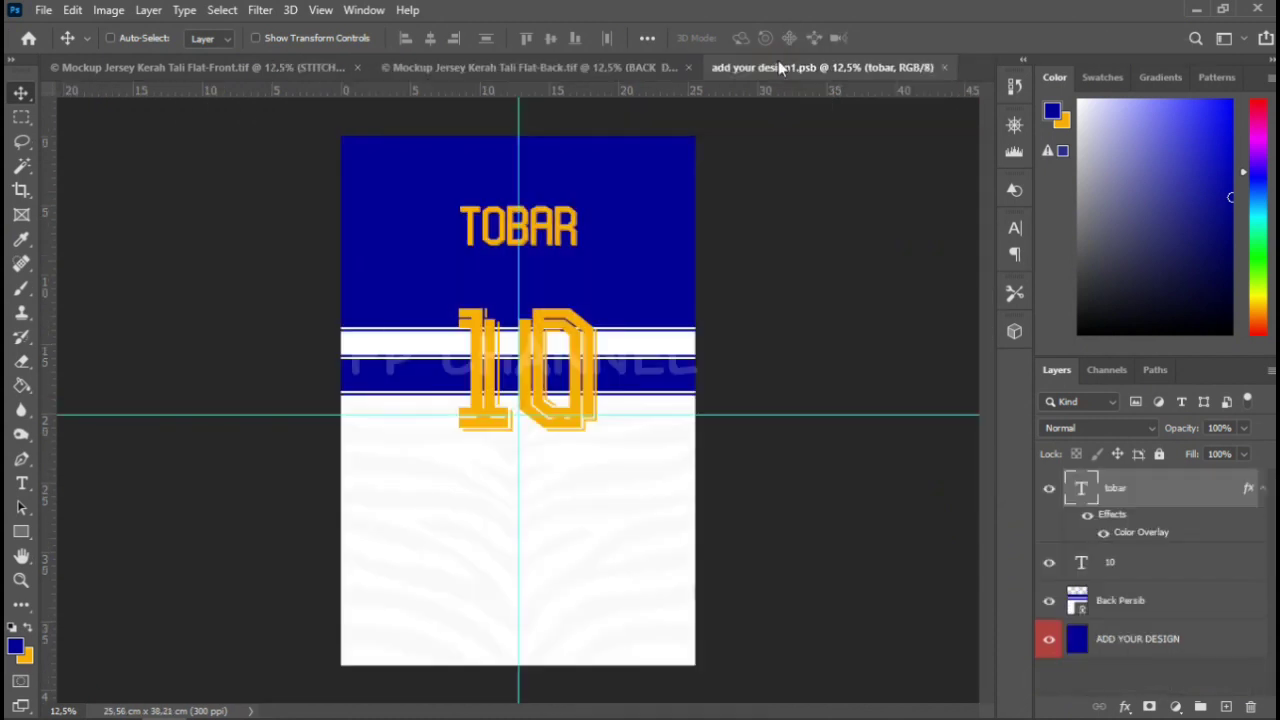
shift+click(1158, 567)
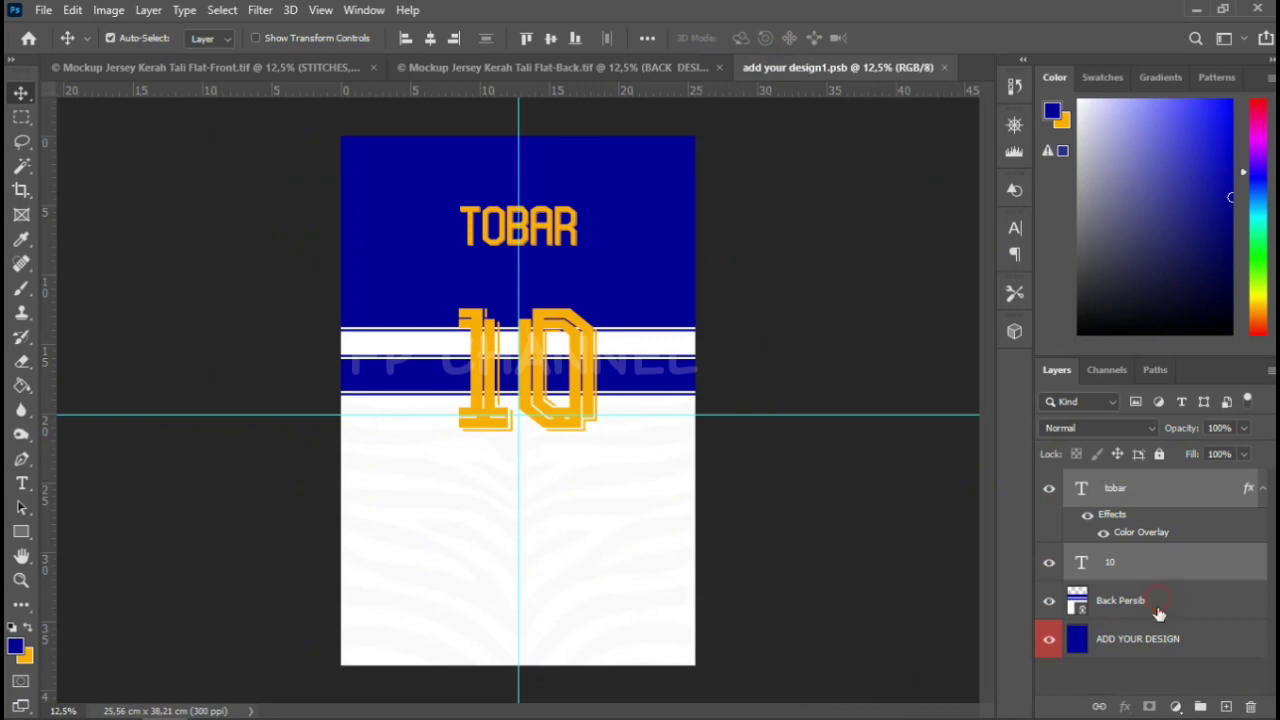
shift+click(1160, 610)
shift+click(1171, 643)
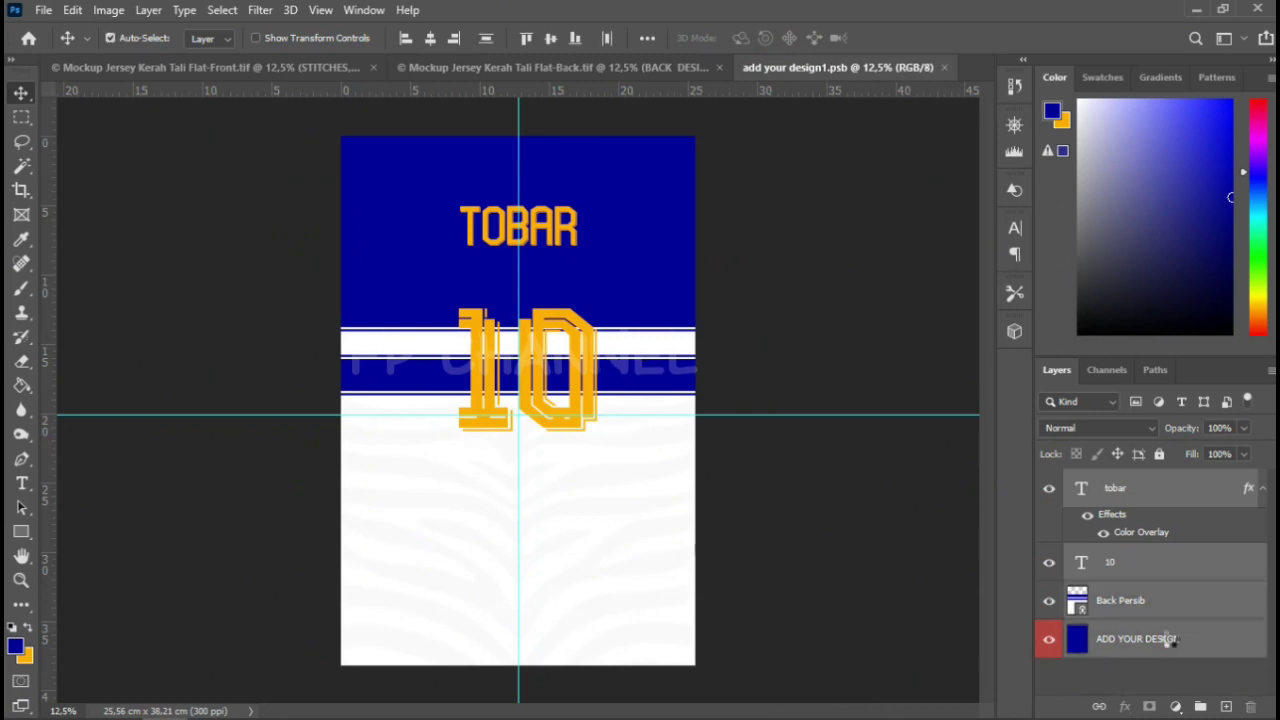
key(ctrl+e)
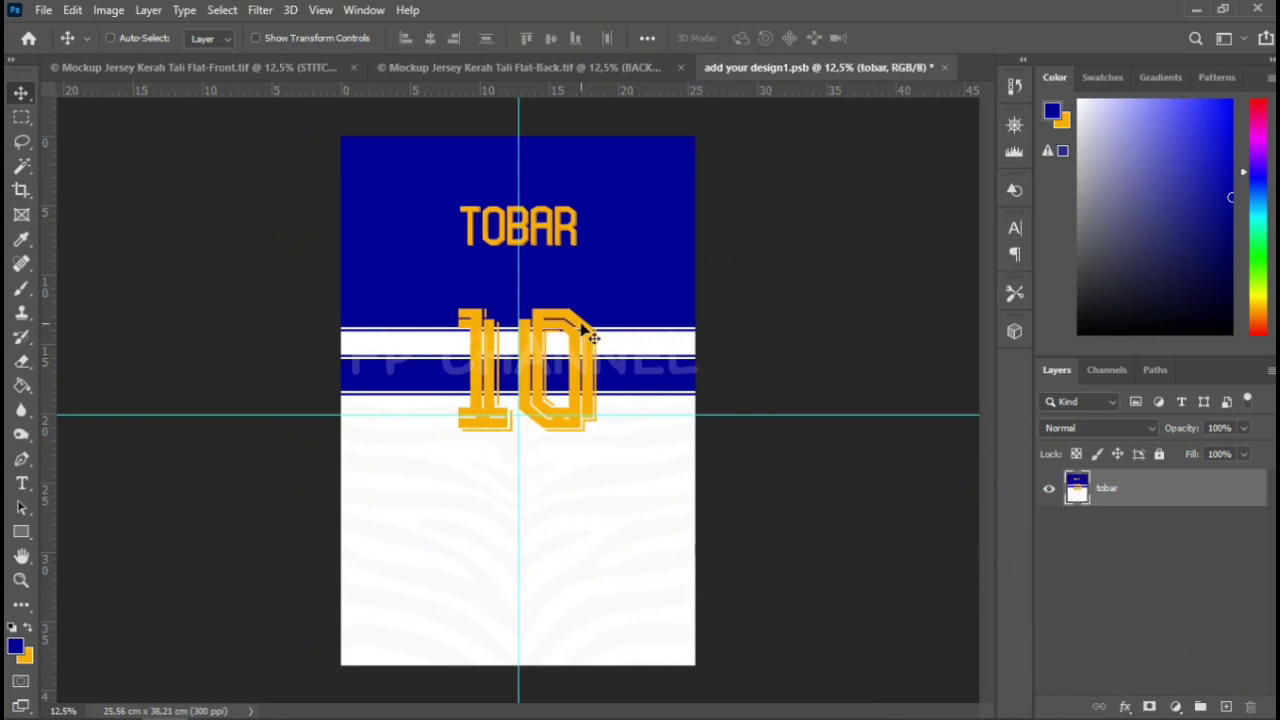
key(ctrl+w)
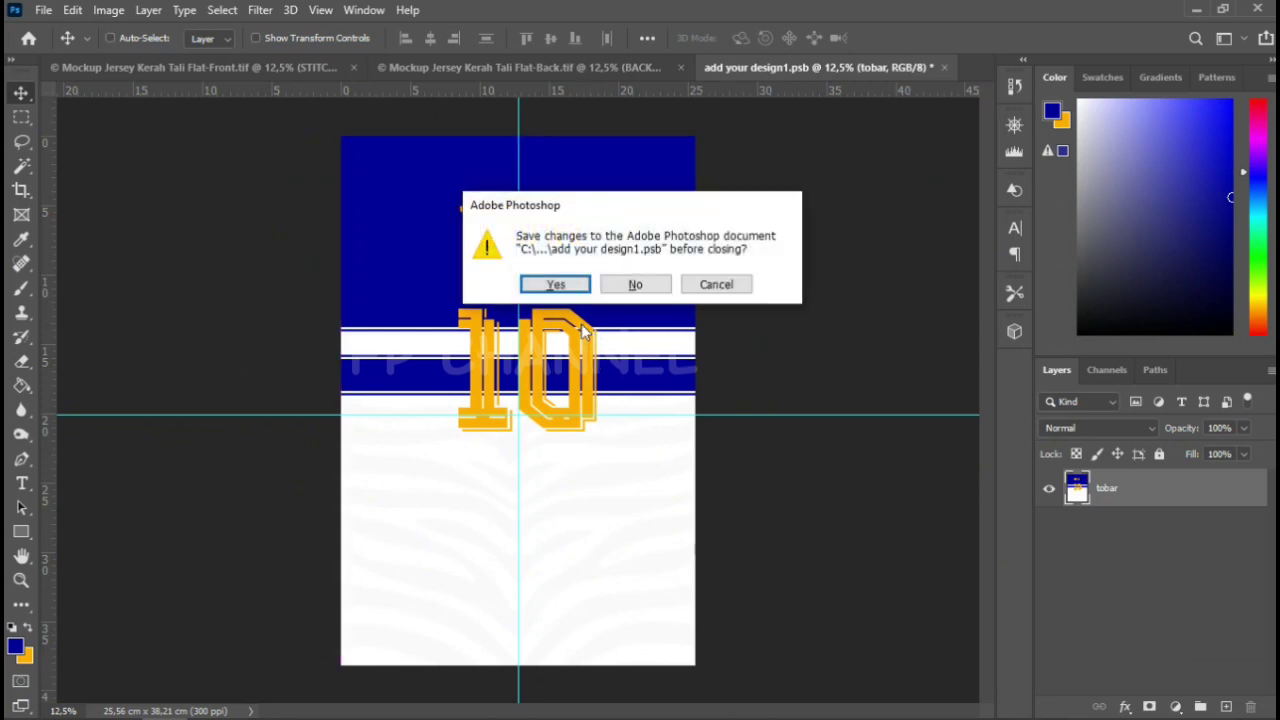
key(Return)
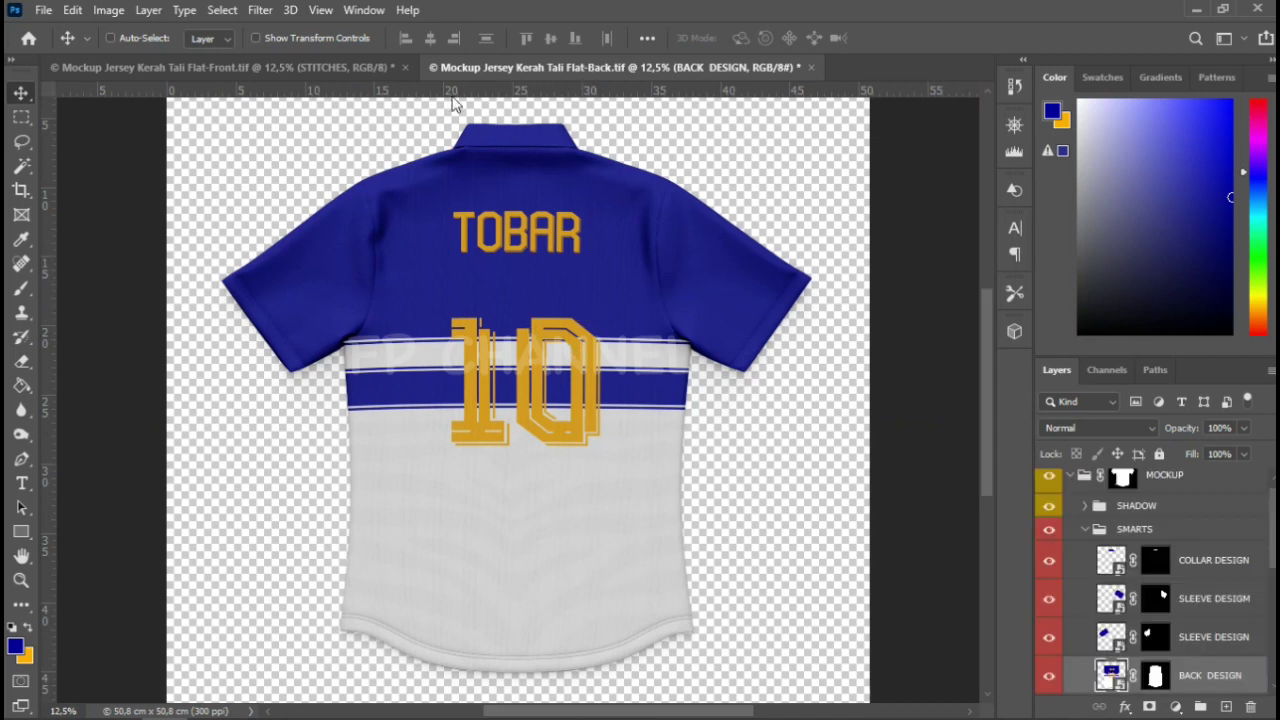
Save the Flat-Back jersey mockup as a PNG with the large file size option
click(424, 68)
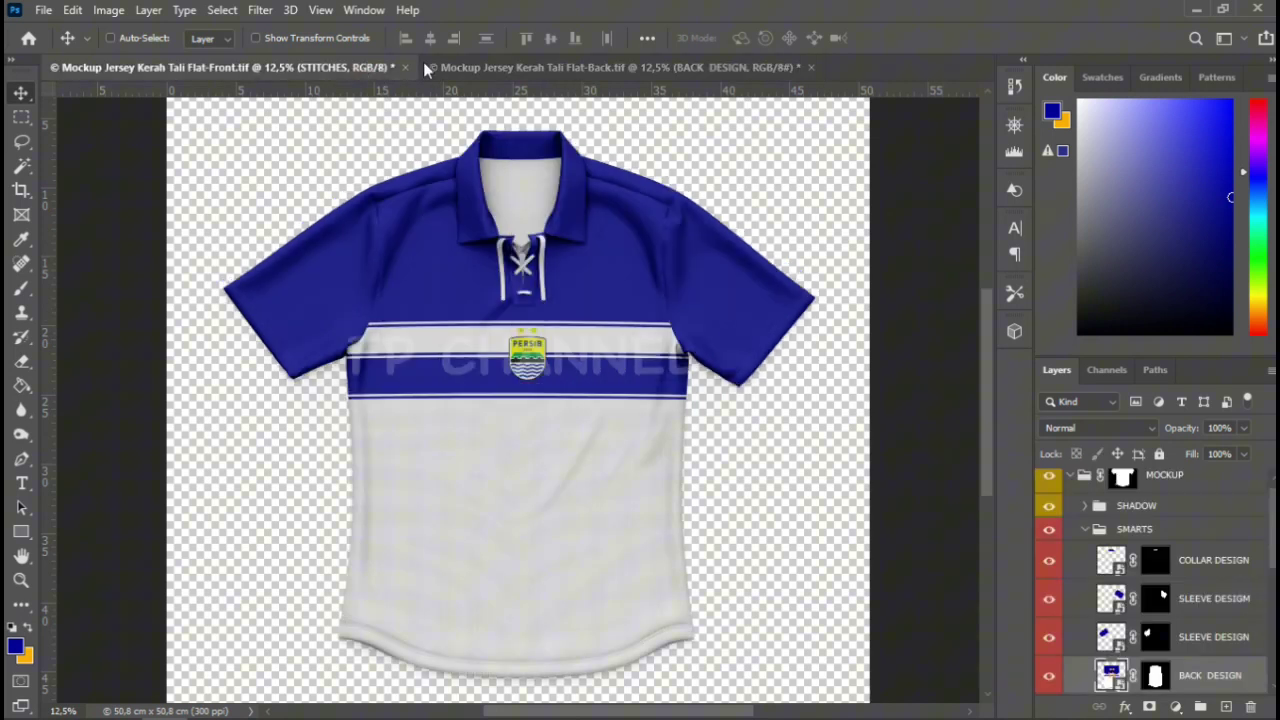
click(500, 67)
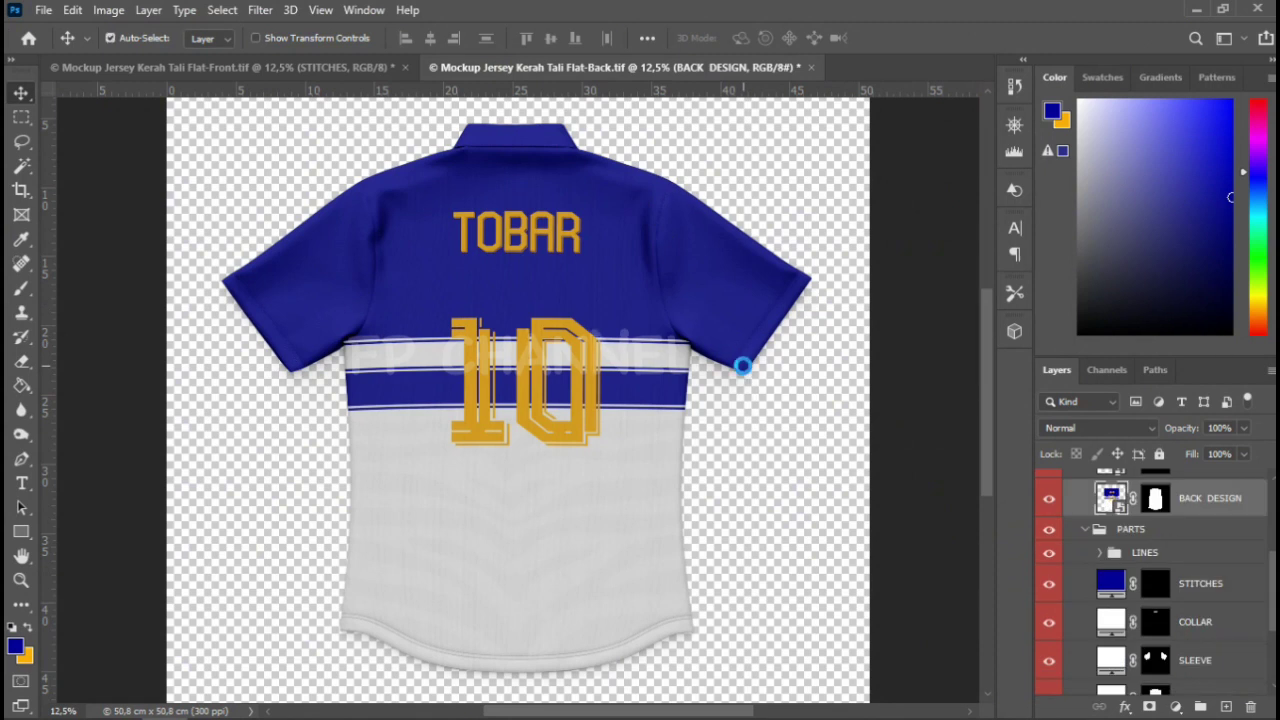
key(ctrl+shift+s)
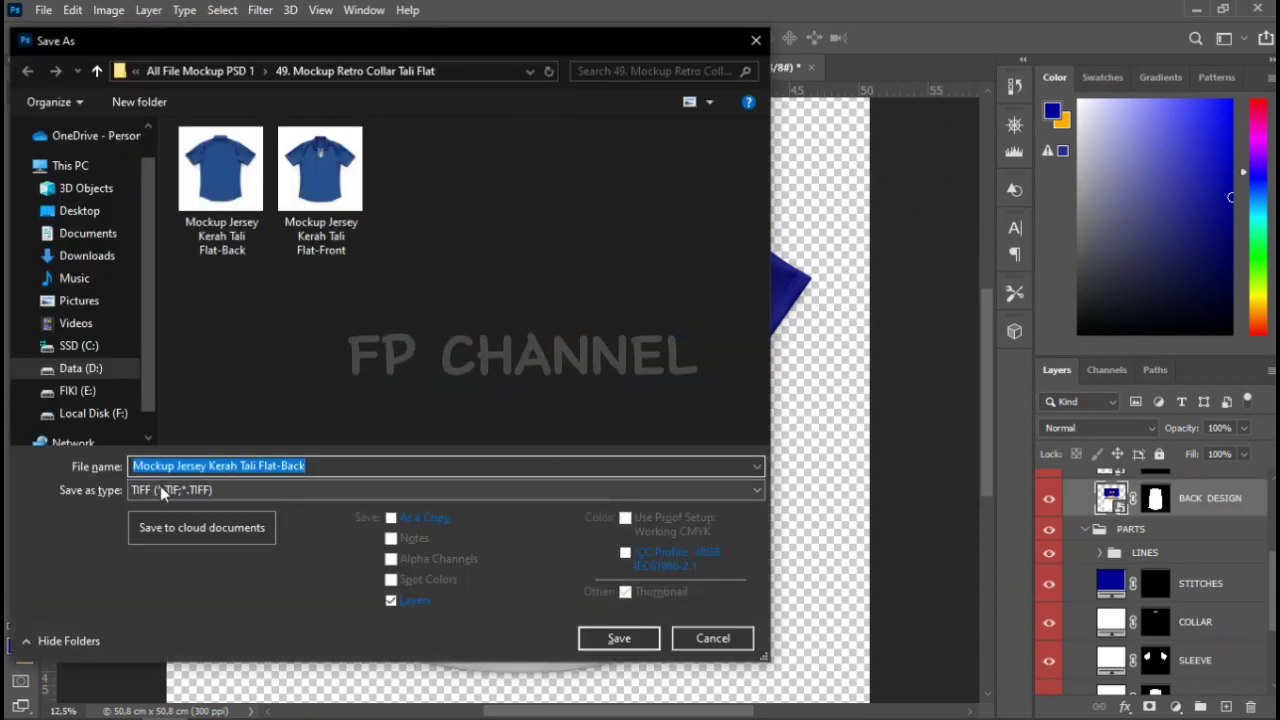
click(482, 490)
click(185, 415)
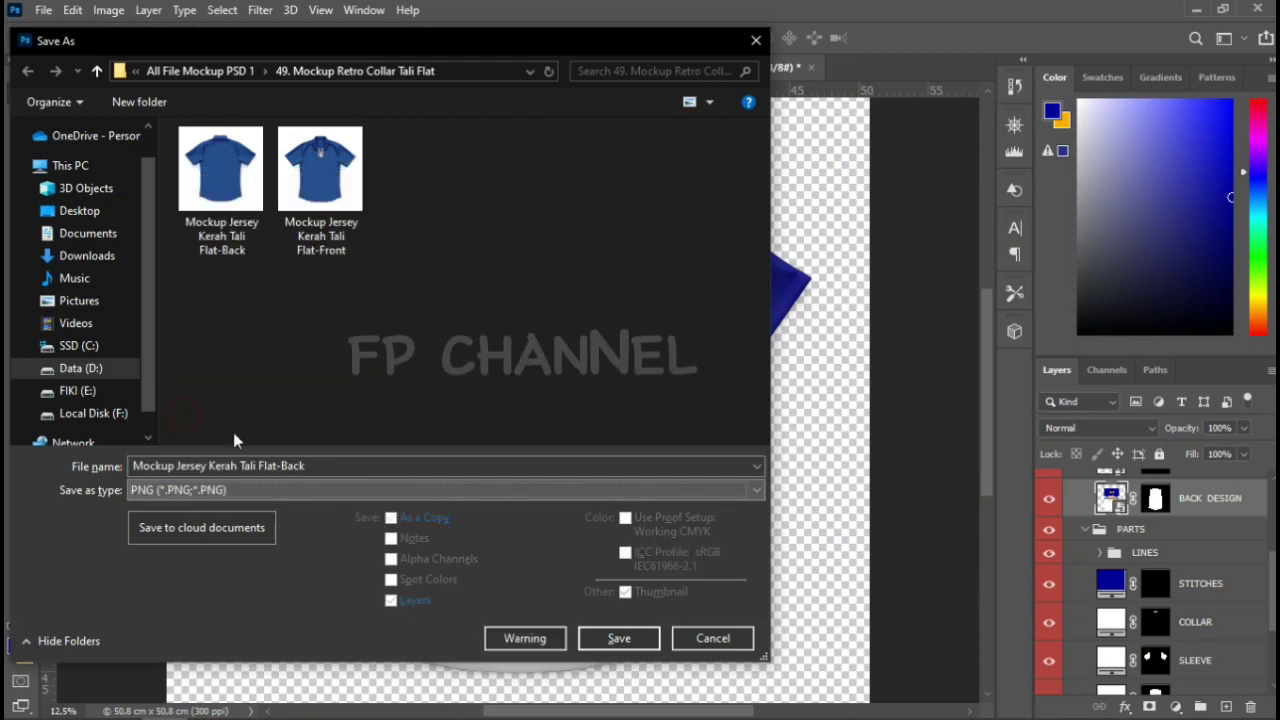
click(610, 638)
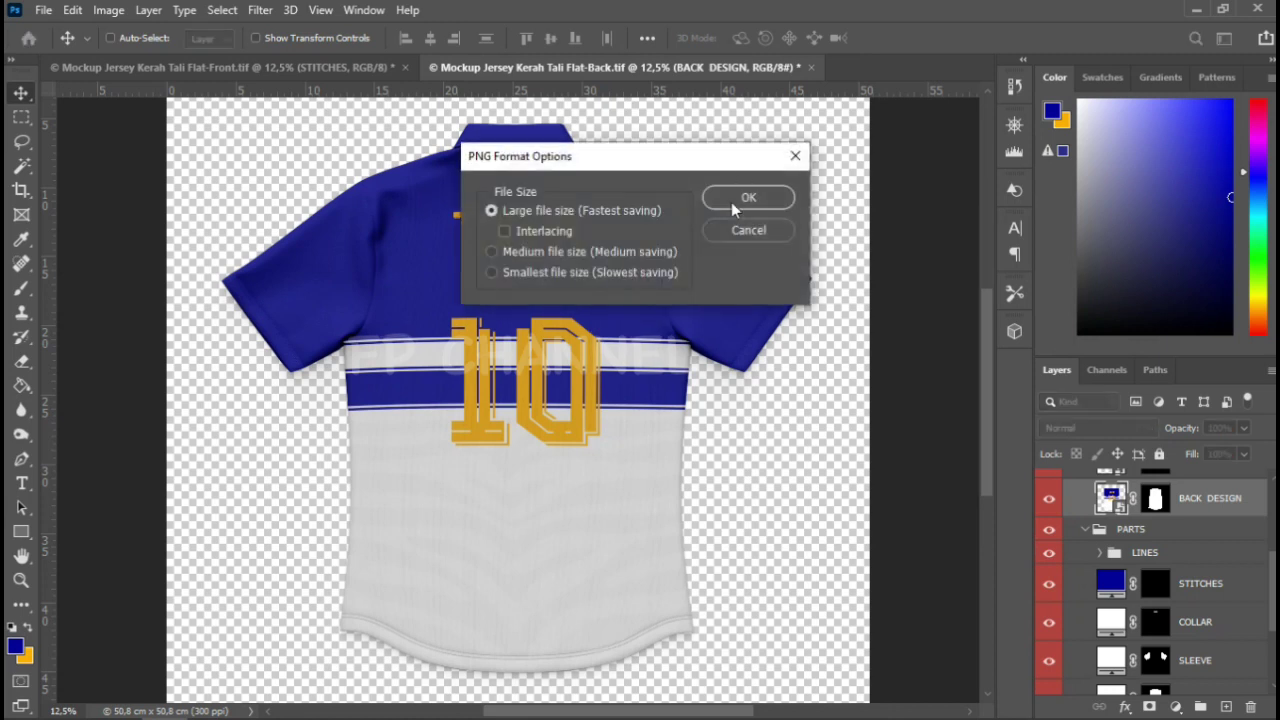
click(735, 200)
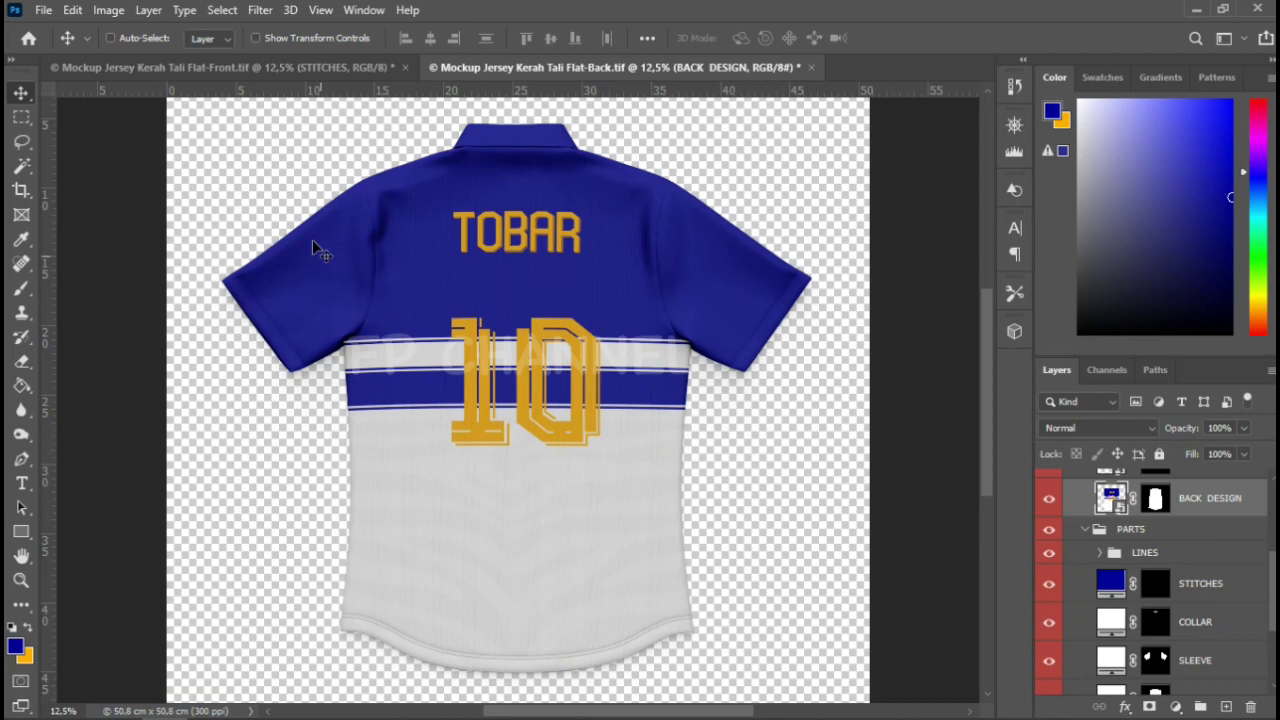
click(245, 63)
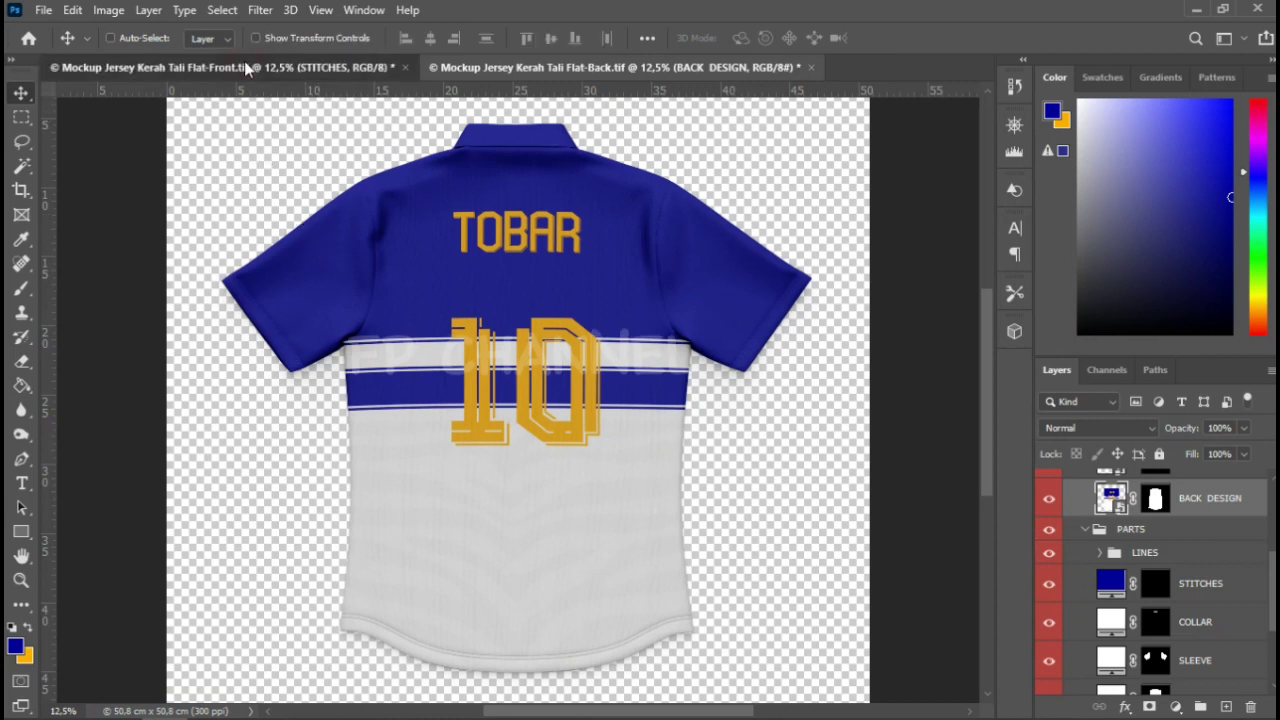
click(476, 67)
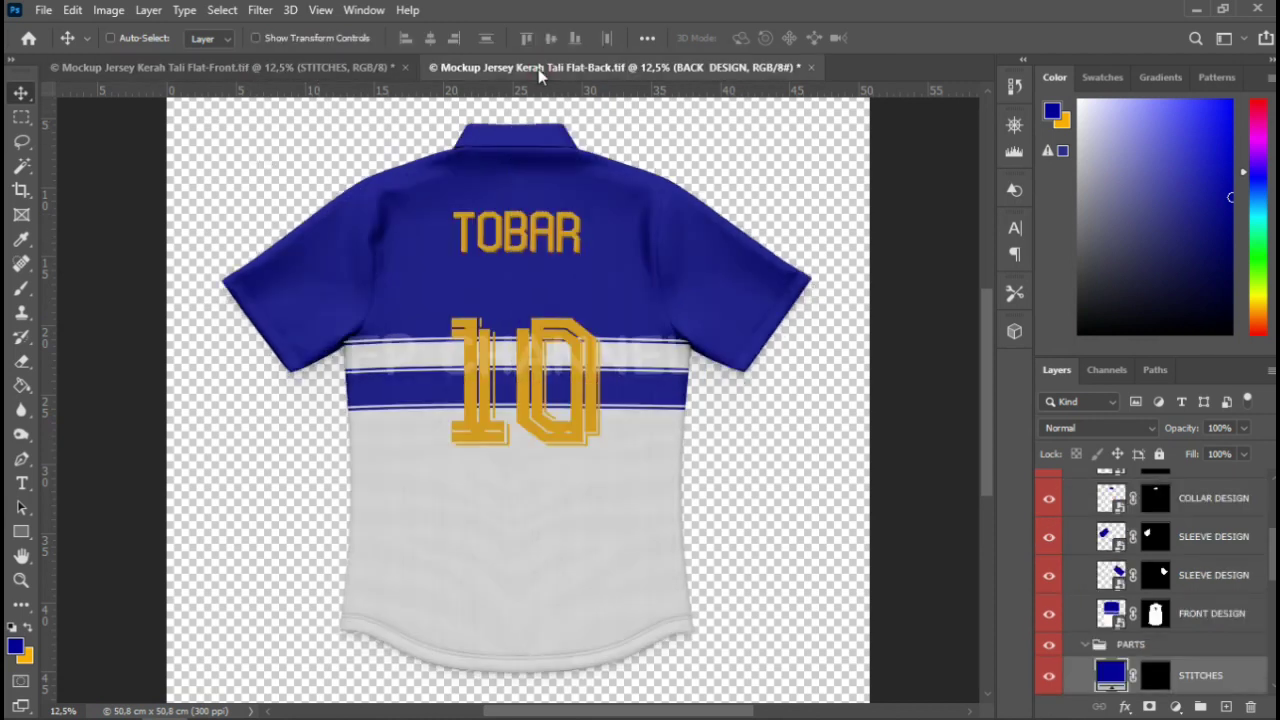
click(299, 67)
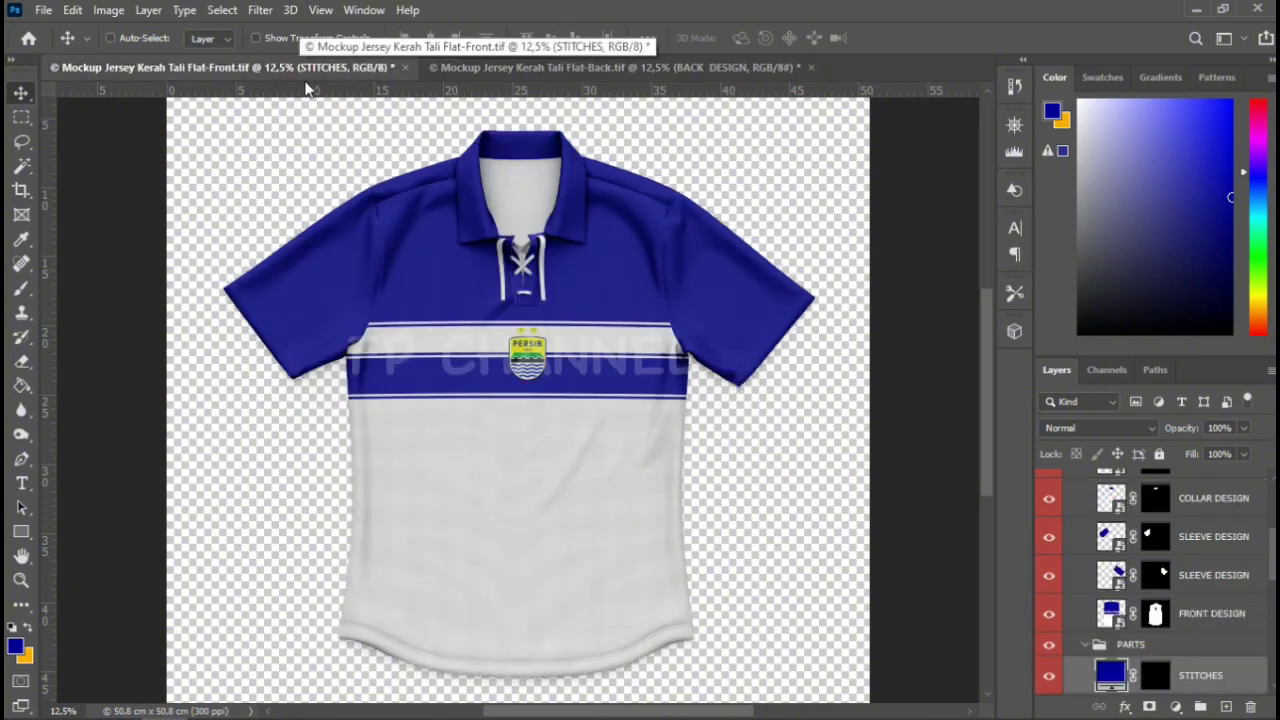
click(573, 67)
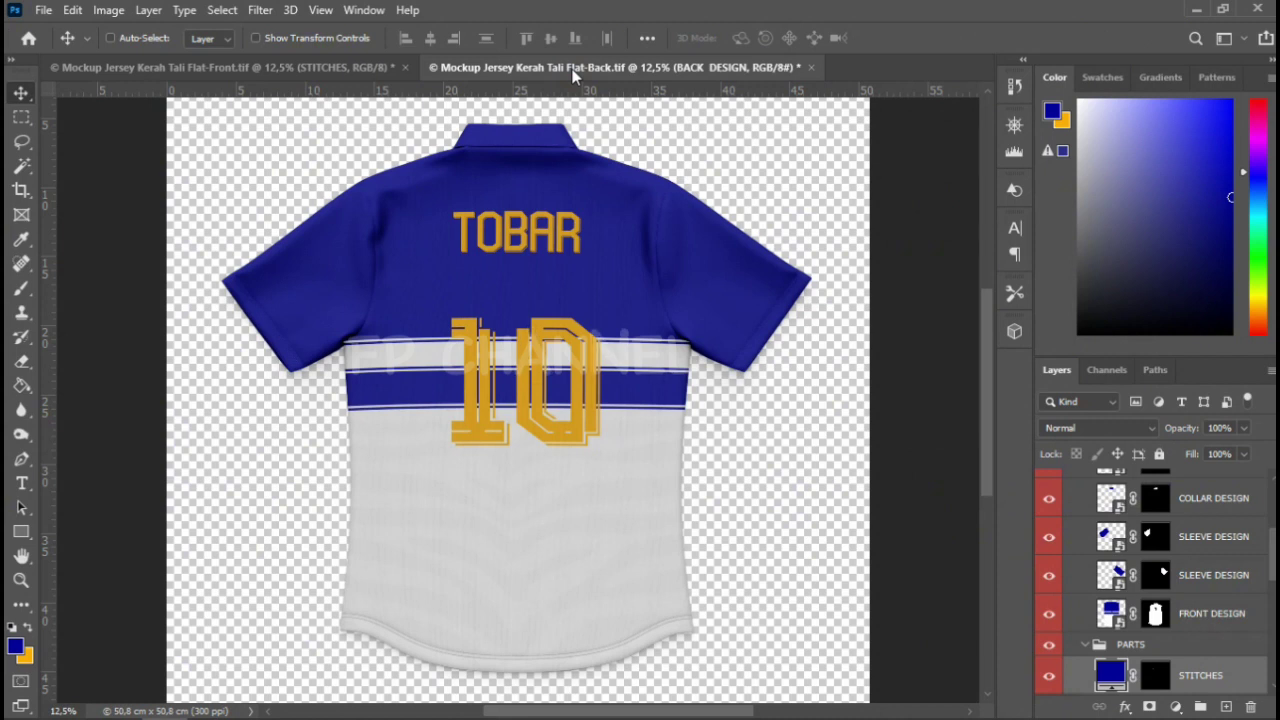